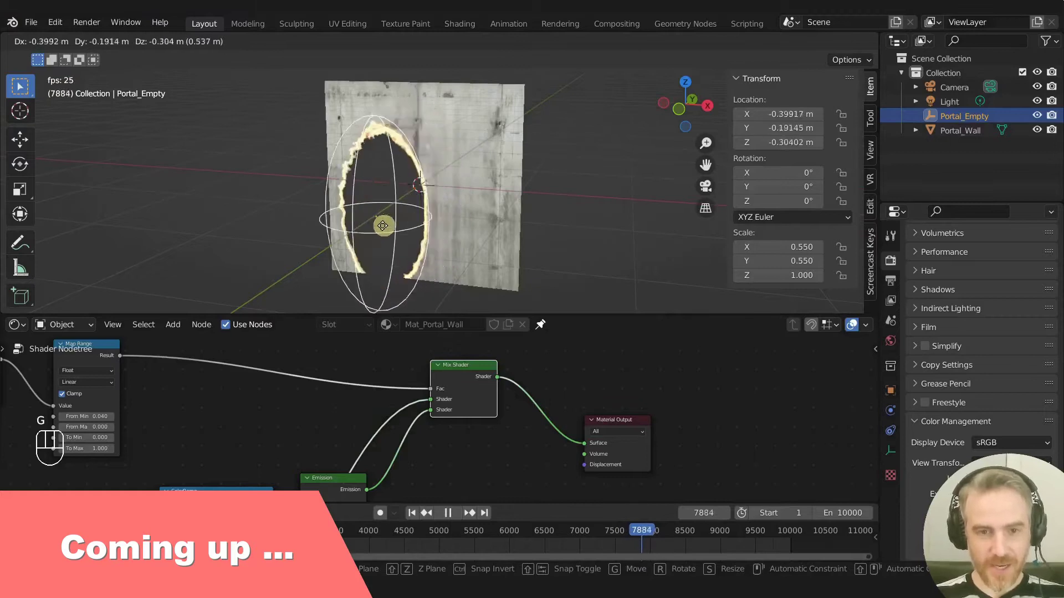
# - Try moving the portal empty freely across the wall and cancel the move
pyautogui.rightClick(457, 184)
pyautogui.moveTo(457, 180); pyautogui.dragTo(502, 148, button='middle')
pyautogui.press('g')
pyautogui.rightClick(407, 175)
pyautogui.scroll(4, 409, 175)
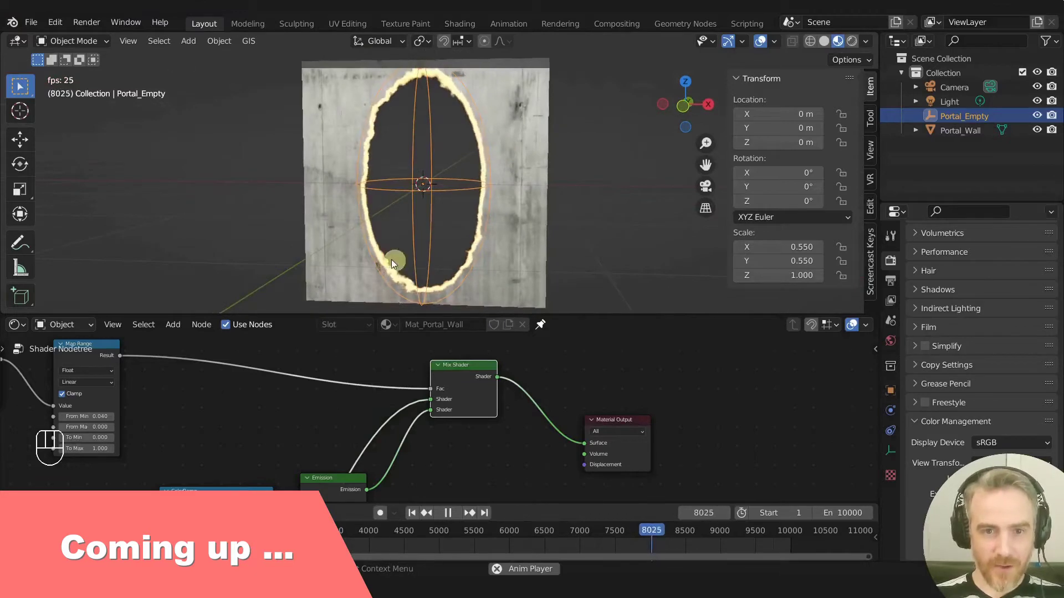
pyautogui.moveTo(427, 101); pyautogui.dragTo(405, 199, button='middle')
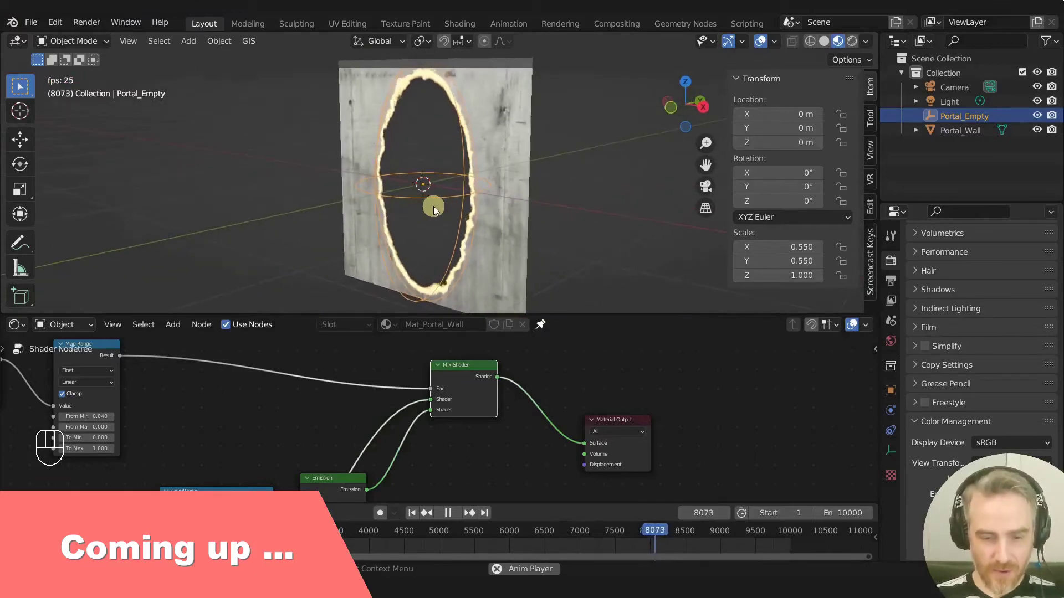
# - Move the portal empty along the global Y axis through the wall
pyautogui.press('g')
pyautogui.press('y')
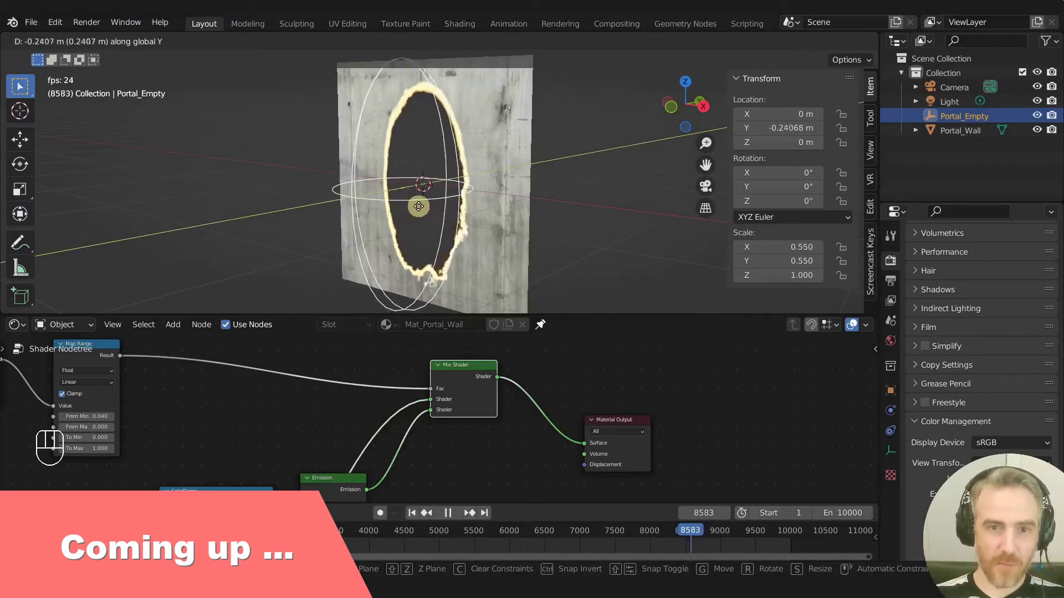
pyautogui.click(438, 201)
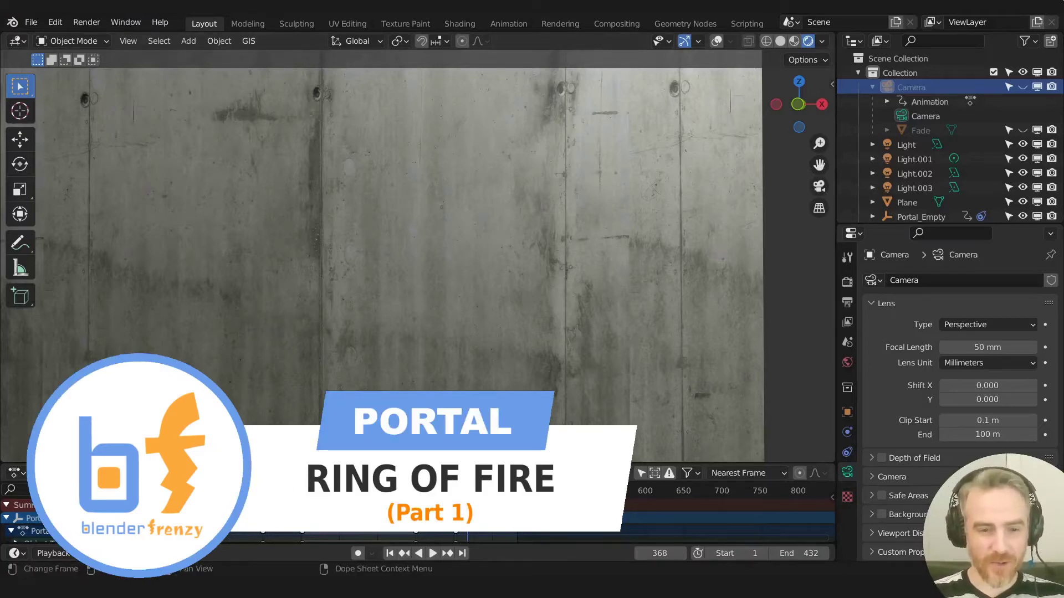
# - Preview the finished portal animation from an angle and park the timeline at frame 138
pyautogui.press('space')
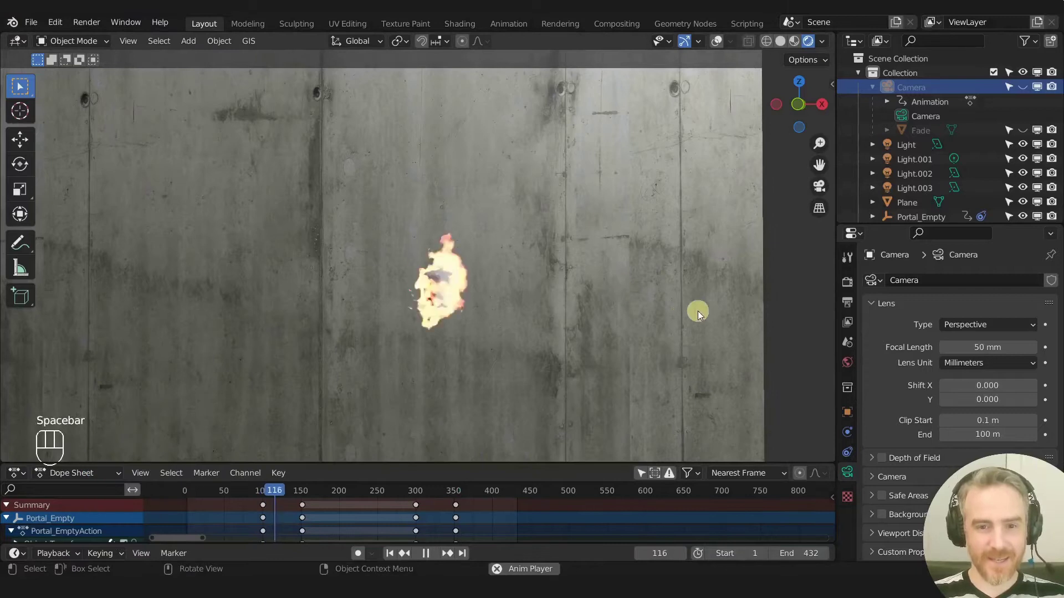
pyautogui.moveTo(487, 311); pyautogui.dragTo(539, 302, button='middle')
pyautogui.click(263, 493)
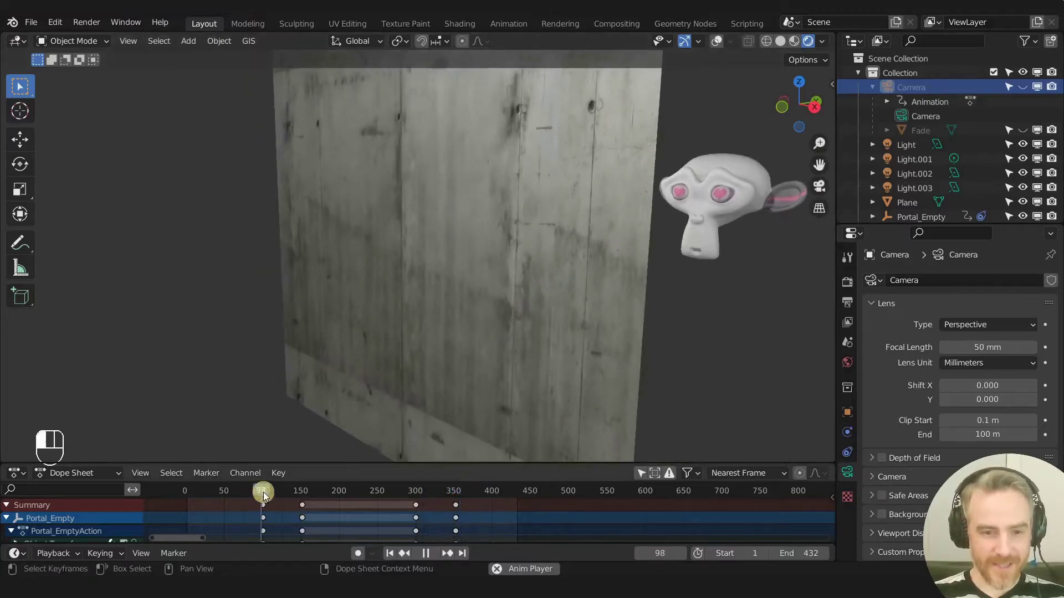
pyautogui.press('space')
pyautogui.moveTo(266, 493); pyautogui.dragTo(292, 488)
# - Show the viewport overlays and hide Light and Light.002 in the viewport
pyautogui.click(716, 44)
pyautogui.moveTo(691, 78); pyautogui.dragTo(467, 304, button='middle')
pyautogui.moveTo(576, 253); pyautogui.dragTo(593, 204, button='middle')
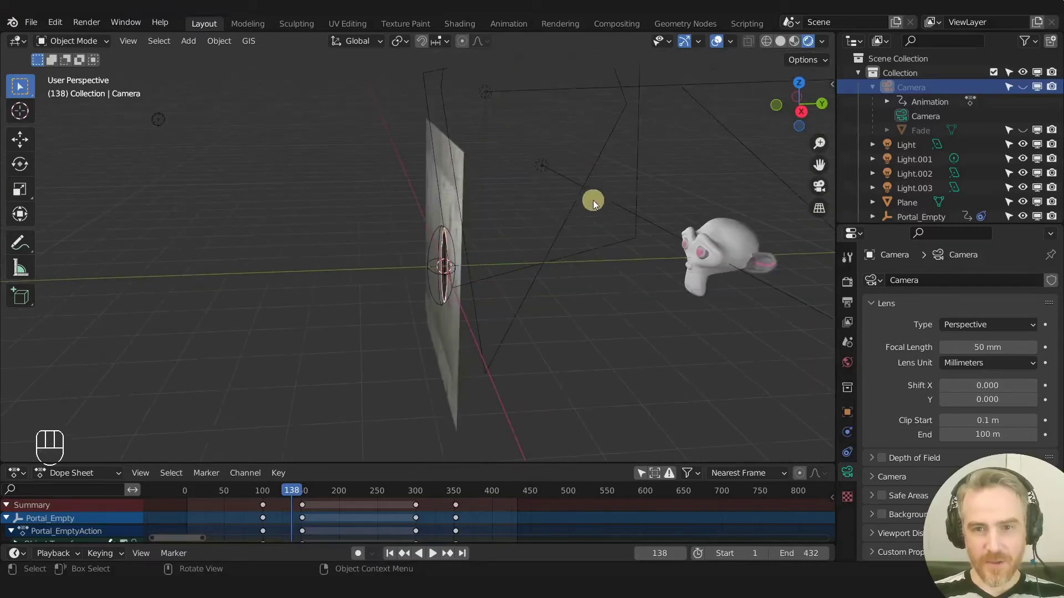
pyautogui.scroll(-4, 548, 102)
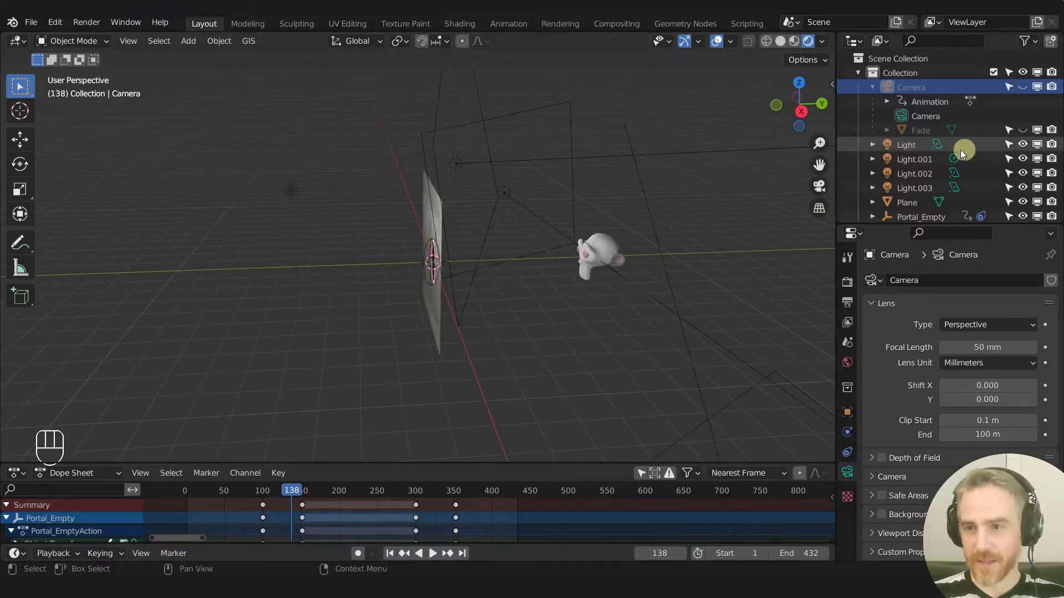
pyautogui.click(914, 174)
pyautogui.scroll(3, 531, 238)
pyautogui.scroll(4, 435, 226)
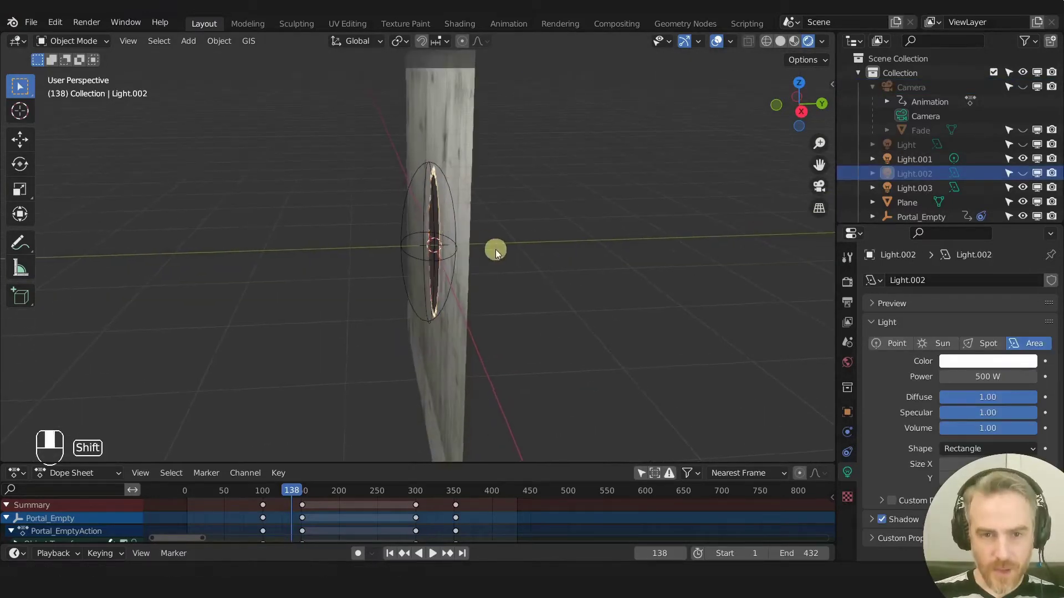
# - Select the portal empty and move it relative to the wall to demonstrate how it controls the burning ring
pyautogui.moveTo(510, 271); pyautogui.dragTo(545, 259, button='middle')
pyautogui.scroll(3, 547, 221)
pyautogui.scroll(3, 546, 221)
pyautogui.click(518, 261)
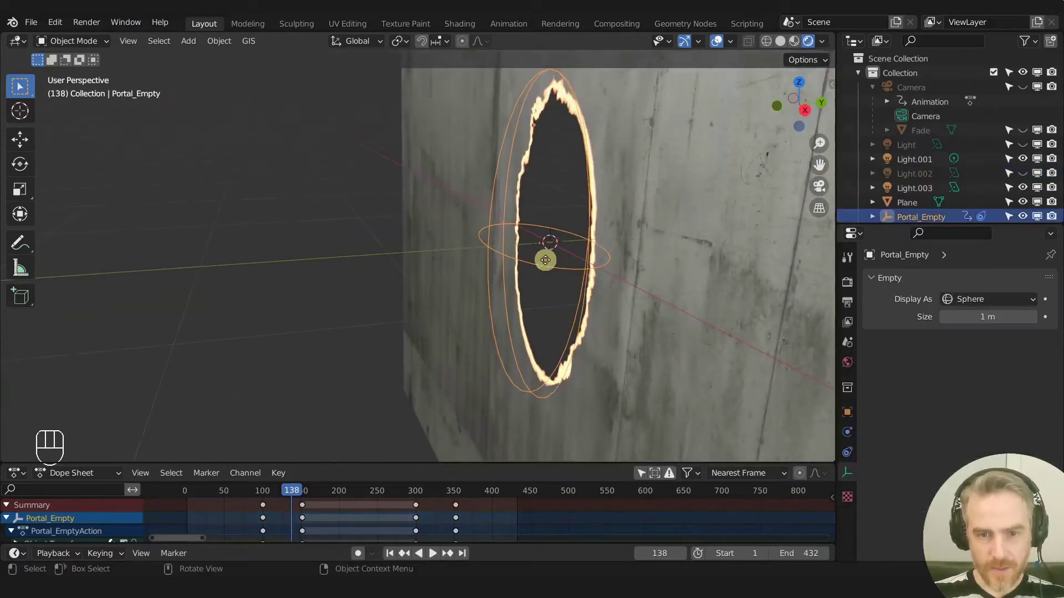
pyautogui.press('g')
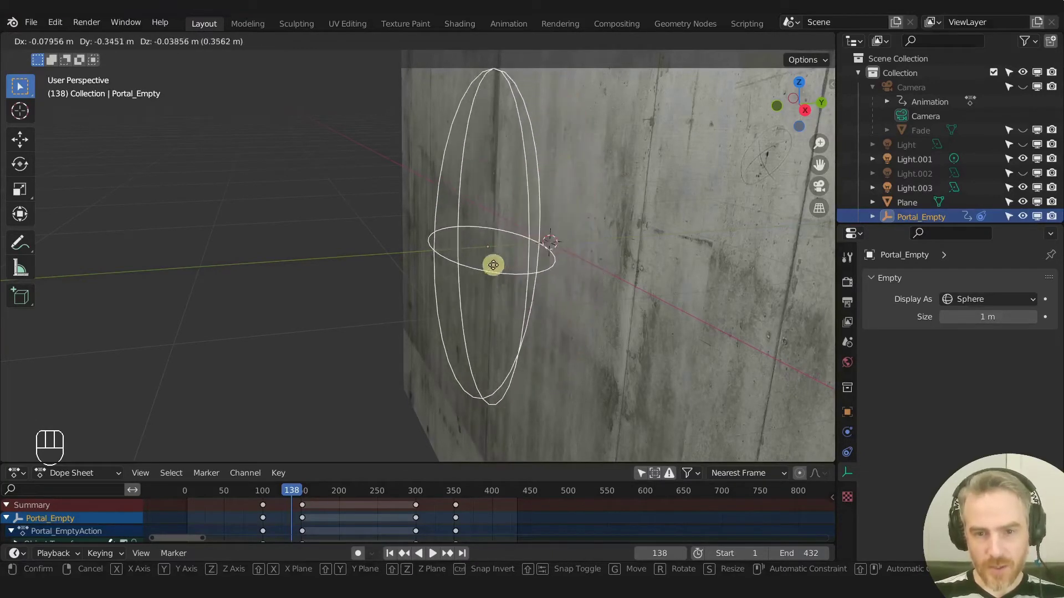
pyautogui.click(560, 258)
pyautogui.moveTo(649, 261); pyautogui.dragTo(703, 252, button='middle')
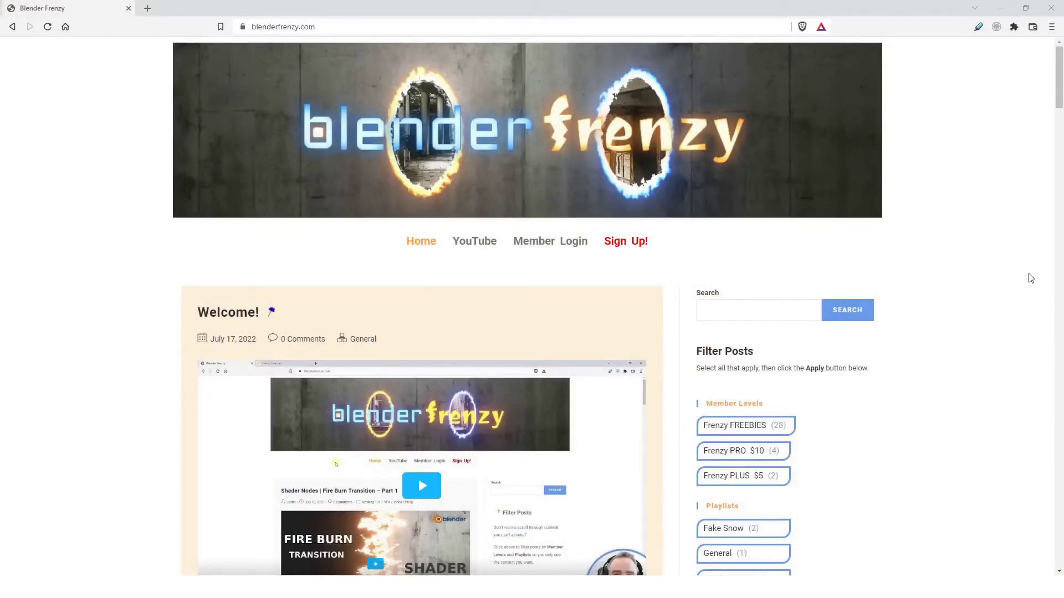
# - In the browser, look through the blenderfrenzy.com posts and expand the Custom Transition post to read its freebie download section
pyautogui.scroll(-5, 1032, 283)
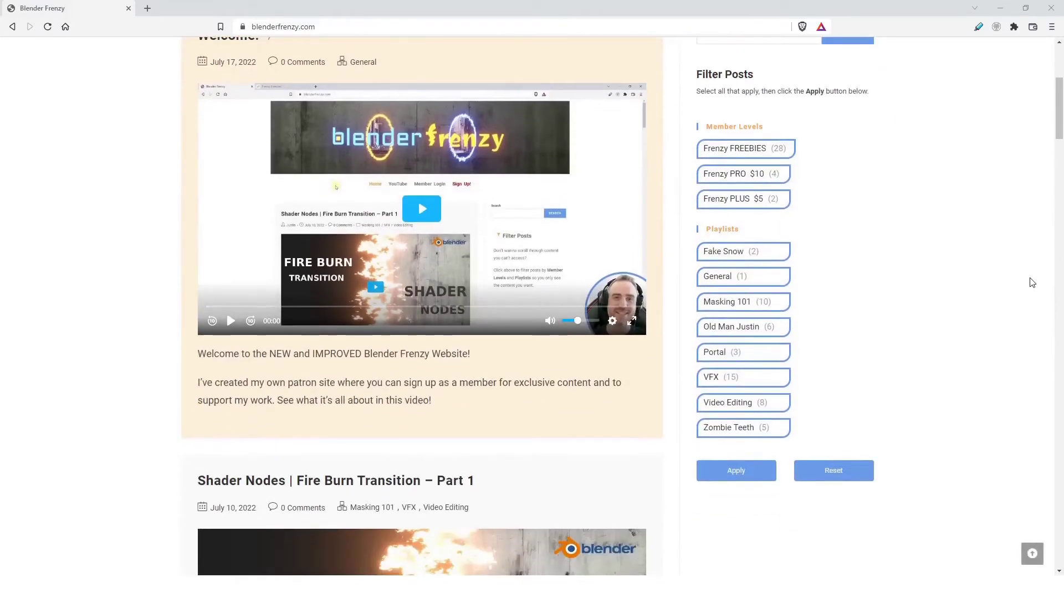
pyautogui.scroll(-6, 1031, 283)
pyautogui.scroll(-13, 1032, 282)
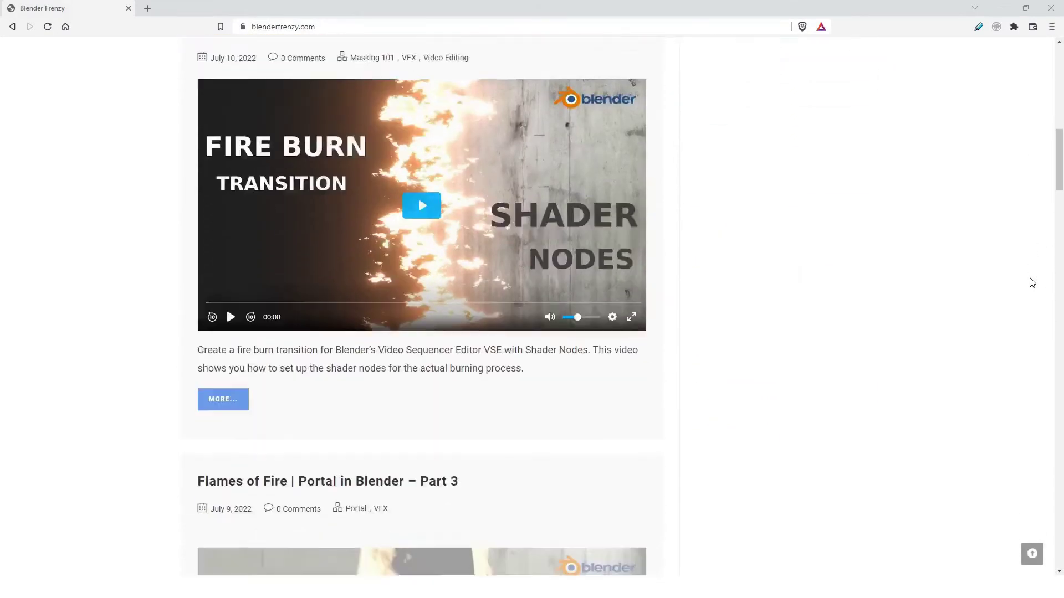
pyautogui.scroll(-7, 1032, 282)
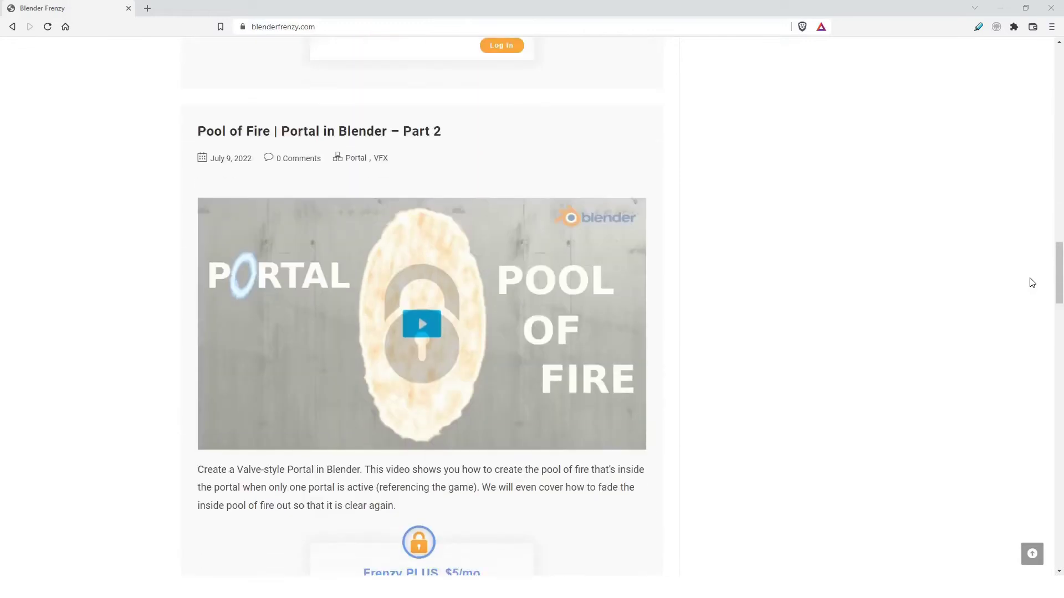
pyautogui.scroll(-10, 1031, 283)
pyautogui.scroll(-10, 1031, 283)
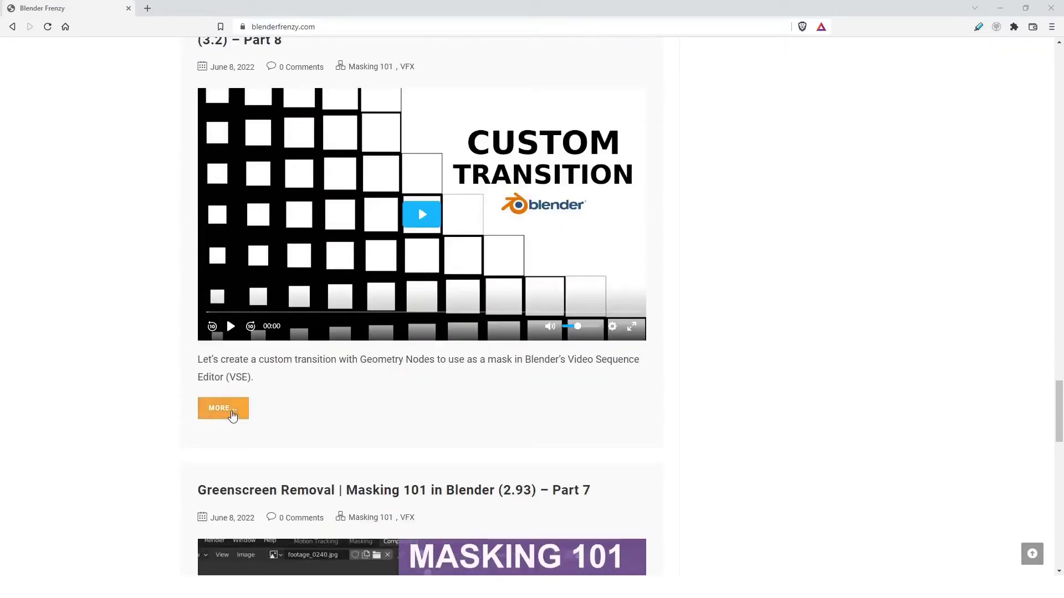
pyautogui.click(228, 409)
pyautogui.scroll(-6, 329, 426)
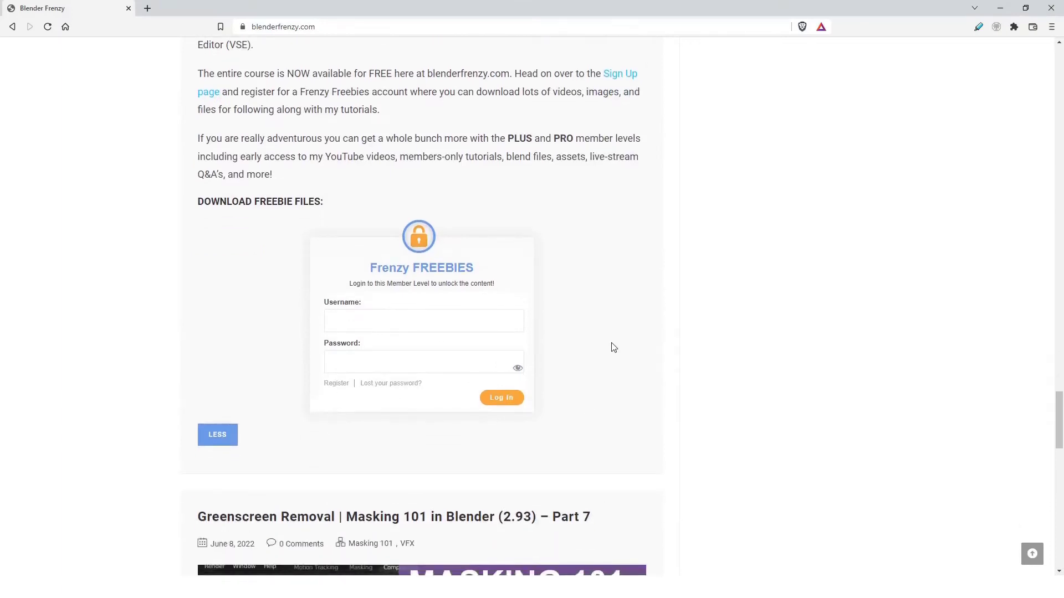
pyautogui.scroll(-20, 614, 348)
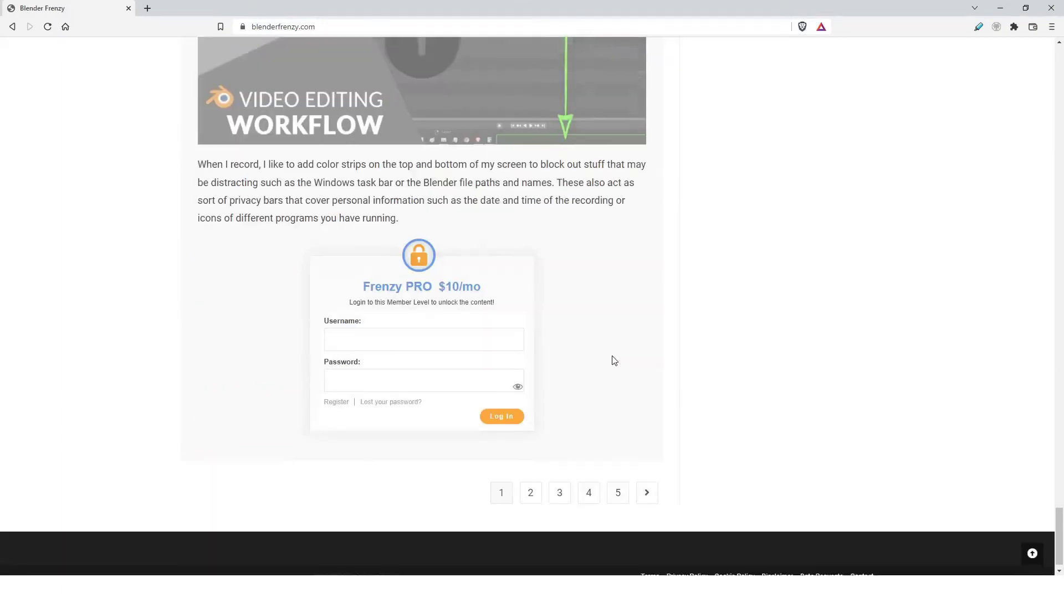
# - Filter the posts by Frenzy FREEBIES and open the Sign Up page to examine the membership plans
pyautogui.click(1031, 554)
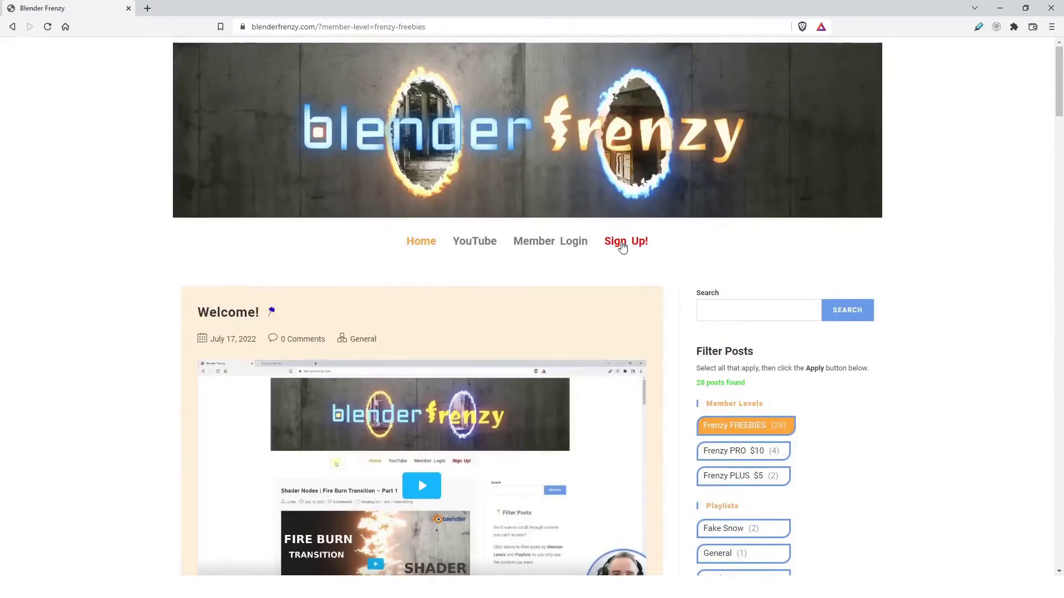
pyautogui.click(623, 247)
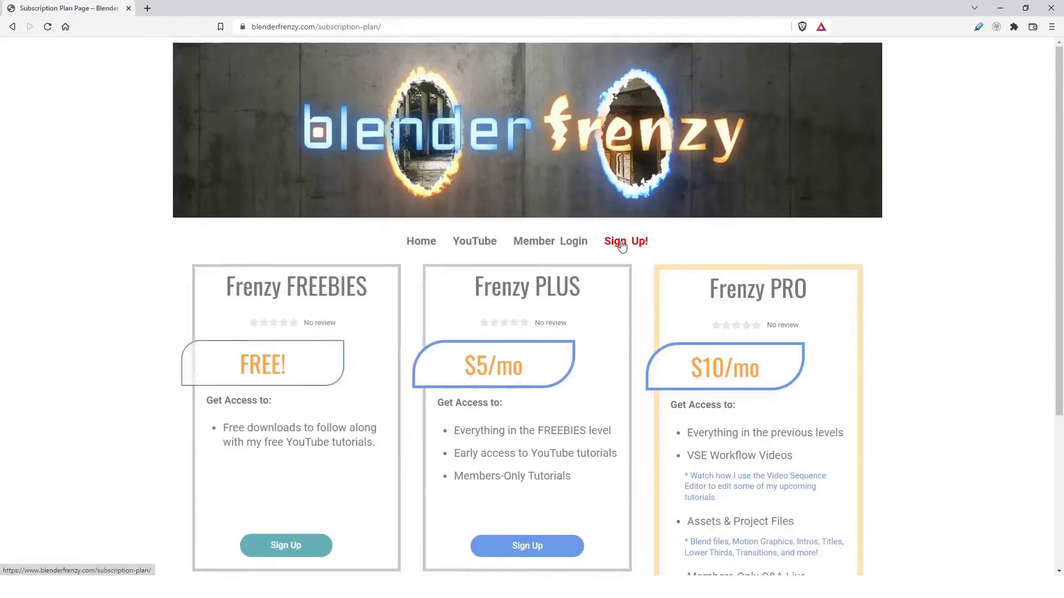
pyautogui.scroll(-3, 886, 321)
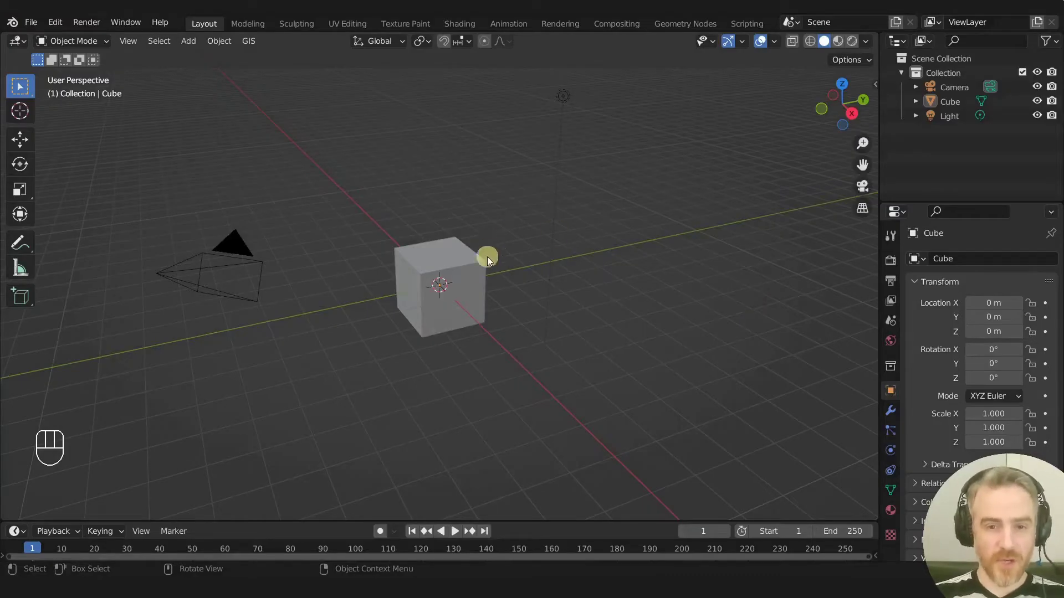
# - In a new default Blender scene, delete the cube and add a mesh plane
pyautogui.click(470, 274)
pyautogui.press('x')
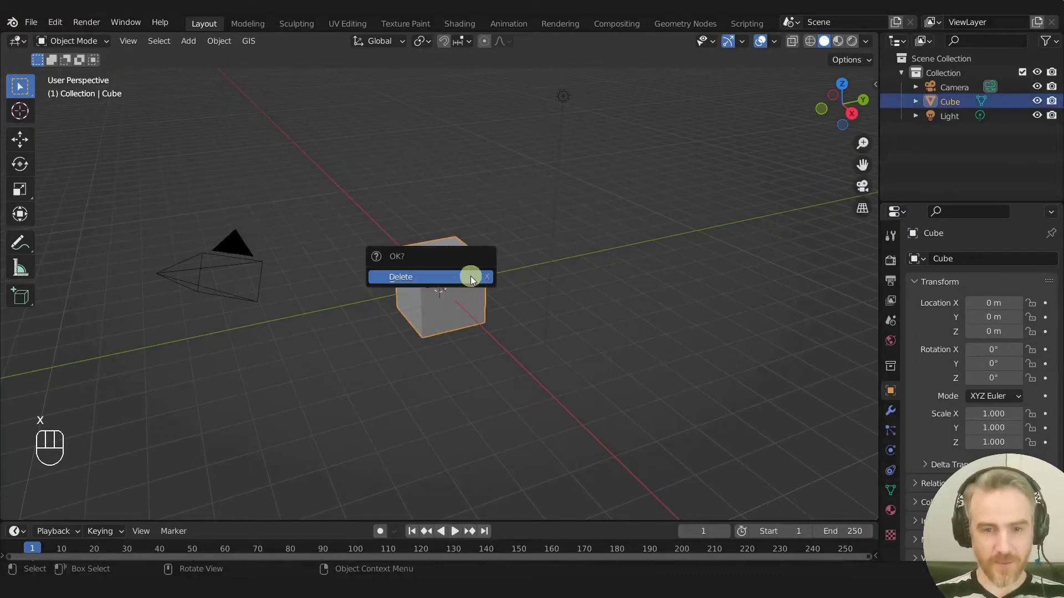
pyautogui.click(471, 276)
pyautogui.hotkey('shift', 'a')
pyautogui.click(498, 280)
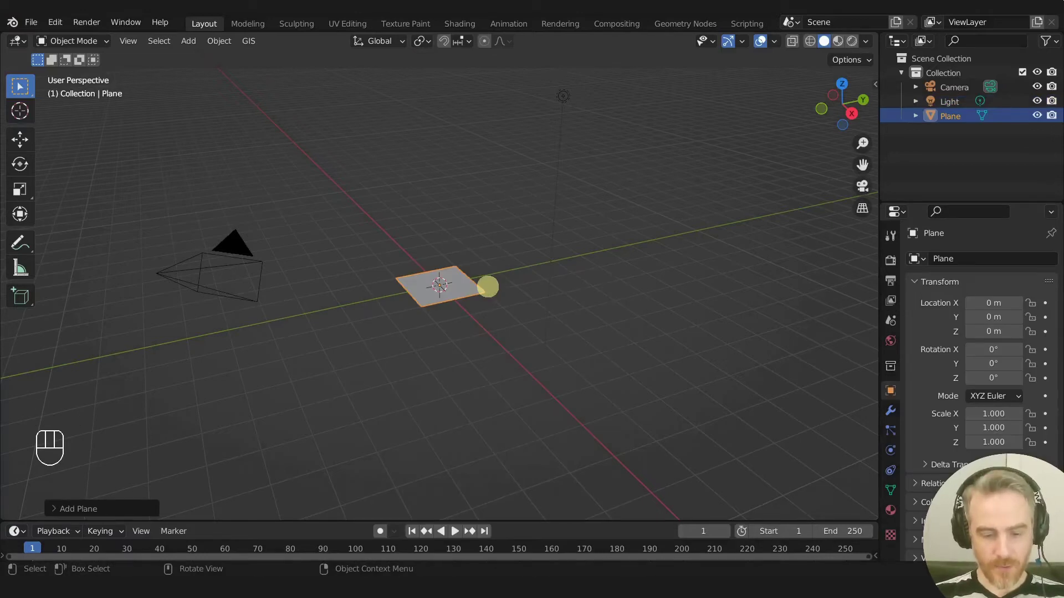
# - Rotate the plane 90° around the global X axis so it stands upright
pyautogui.press('r')
pyautogui.press('x')
pyautogui.press('KP_9')
pyautogui.press('KP_0')
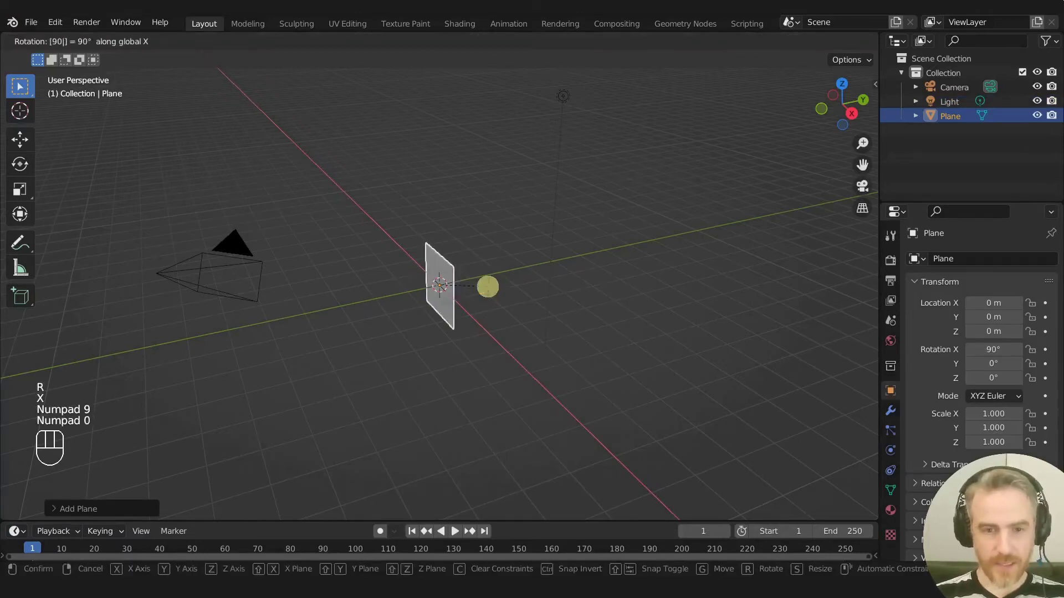
pyautogui.press('KP_Enter')
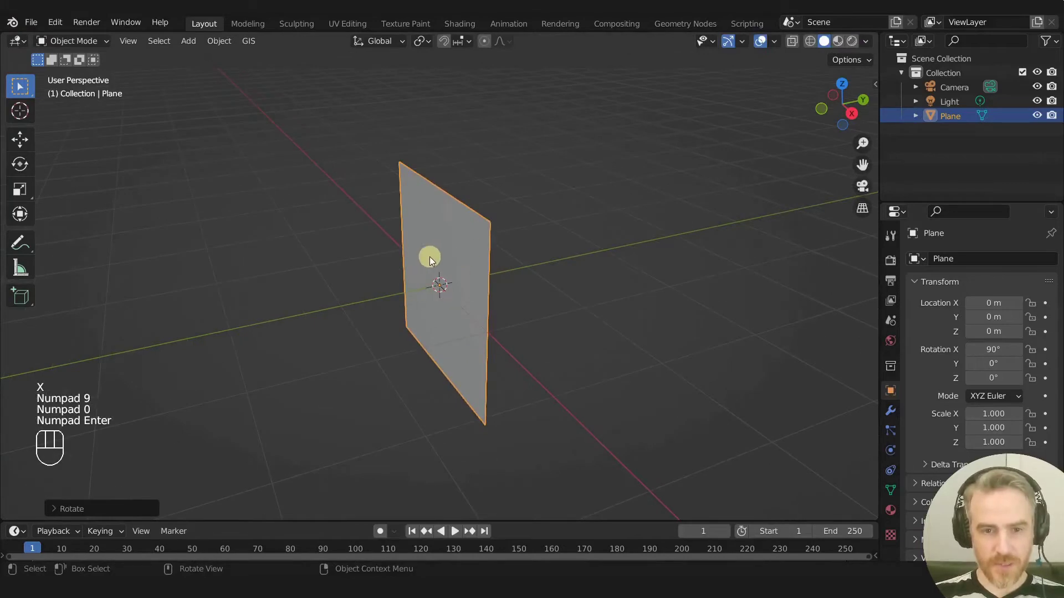
# - Check the plane's normals with the Face Orientation overlay and turn the overlay off again
pyautogui.click(774, 43)
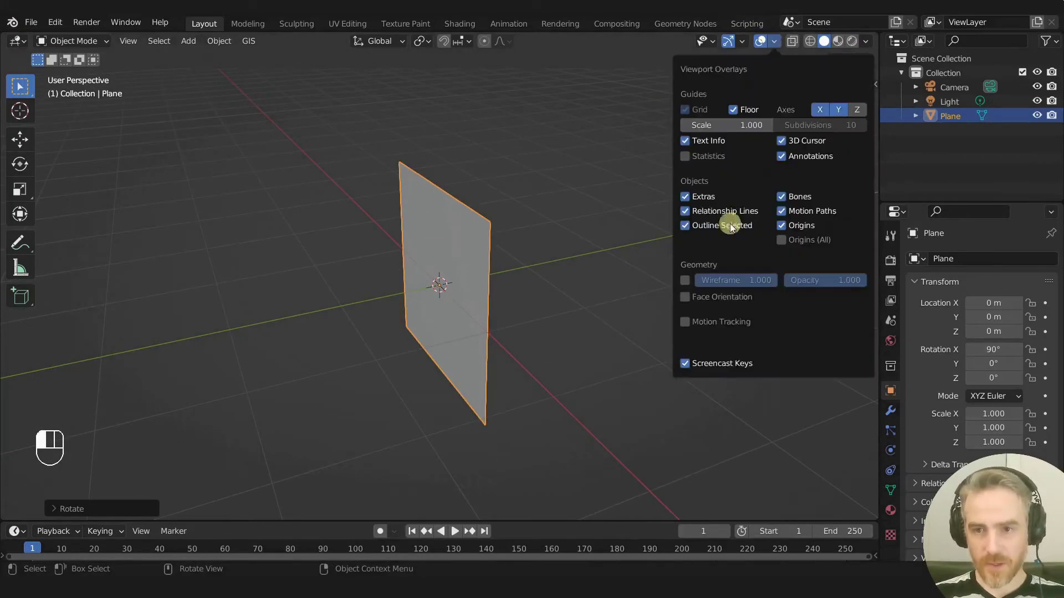
pyautogui.click(687, 296)
pyautogui.moveTo(569, 310); pyautogui.dragTo(425, 274, button='middle')
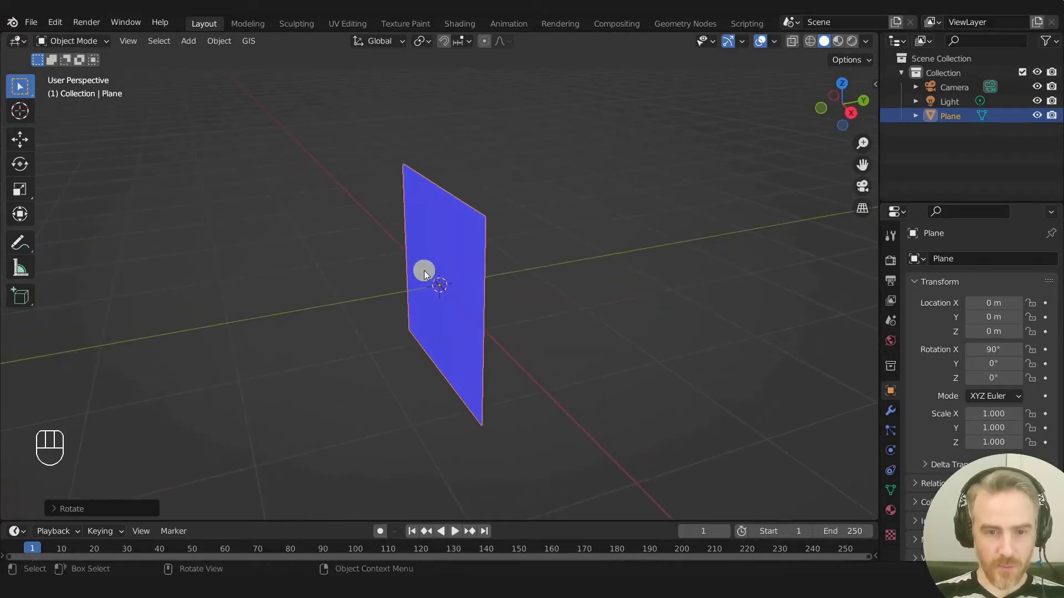
pyautogui.scroll(-4, 390, 290)
pyautogui.scroll(-2, 164, 260)
pyautogui.scroll(4, 274, 254)
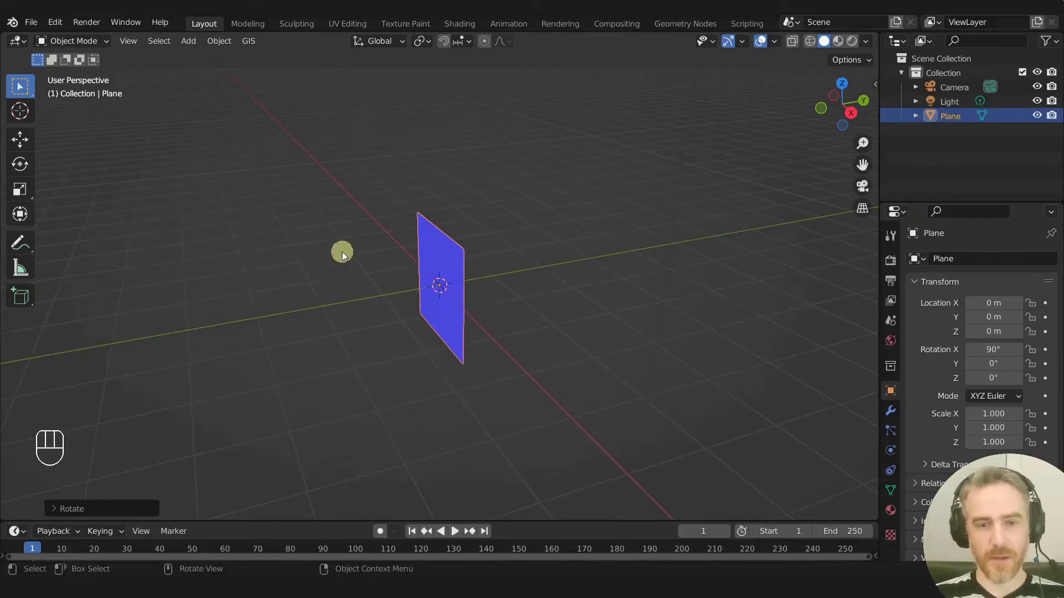
pyautogui.moveTo(448, 284); pyautogui.dragTo(494, 278, button='middle')
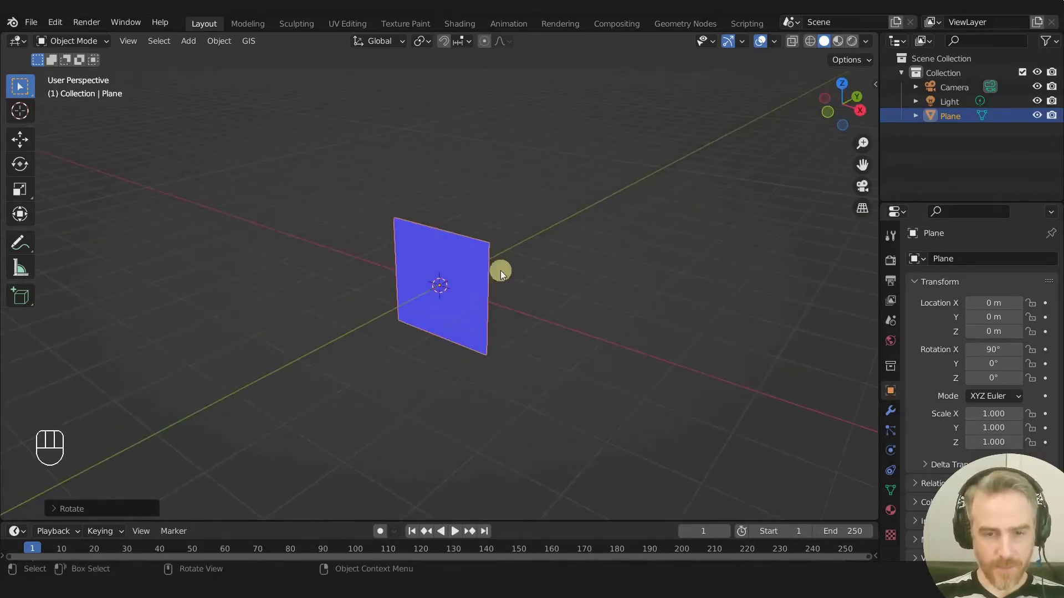
pyautogui.click(774, 41)
pyautogui.click(685, 297)
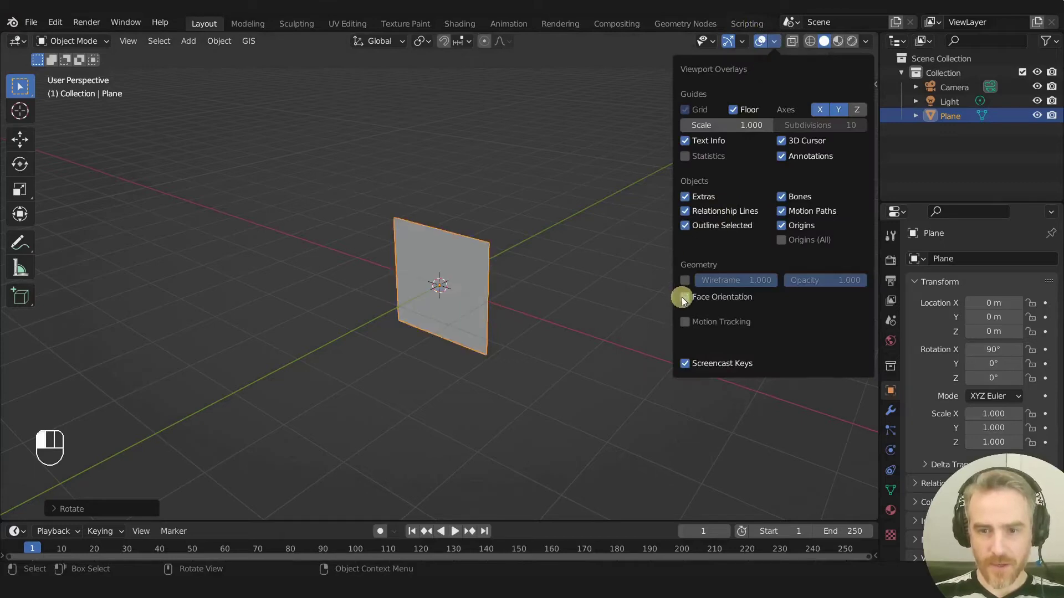
# - Switch to the front orthographic view and frame the whole plane
pyautogui.press('KP_1')
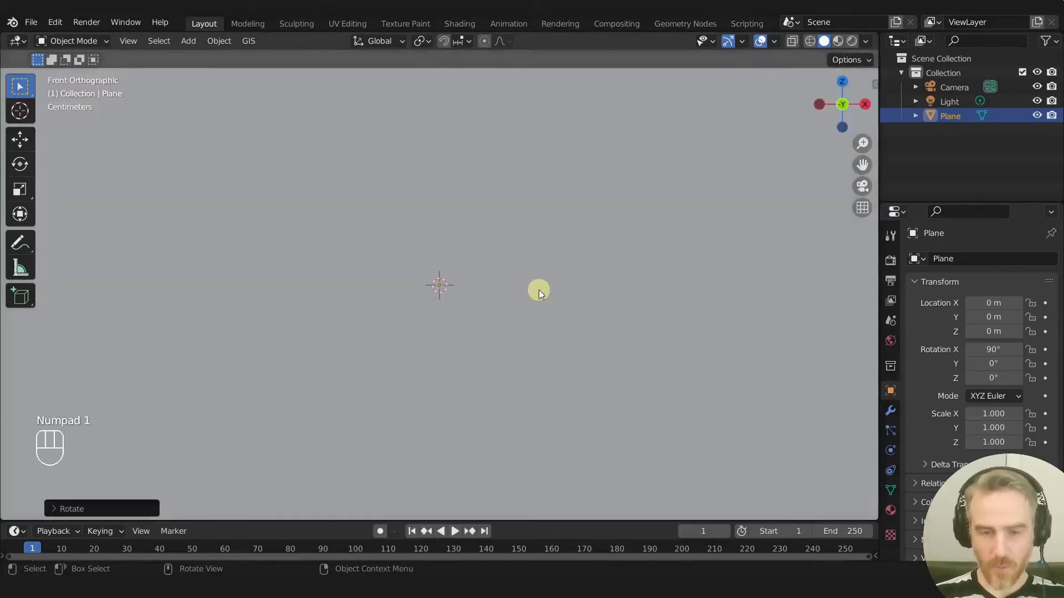
pyautogui.scroll(-8, 529, 280)
pyautogui.scroll(6, 487, 298)
pyautogui.scroll(-1, 487, 296)
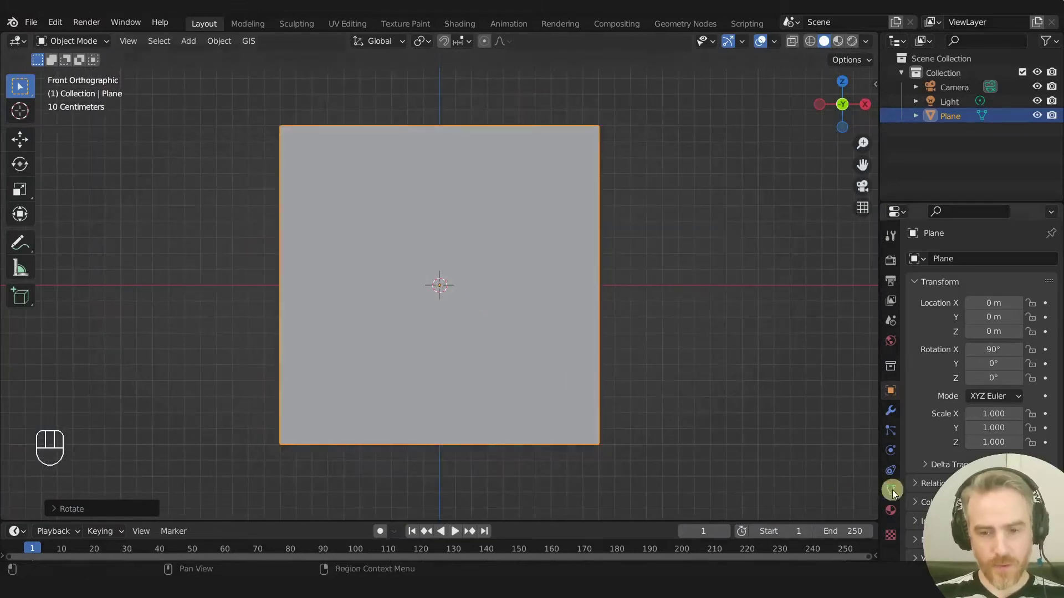
# - Split the 3D viewport, make the lower area a Shader Editor, and set the upper viewport to Material Preview shading
pyautogui.moveTo(876, 518); pyautogui.dragTo(130, 370)
pyautogui.click(24, 398)
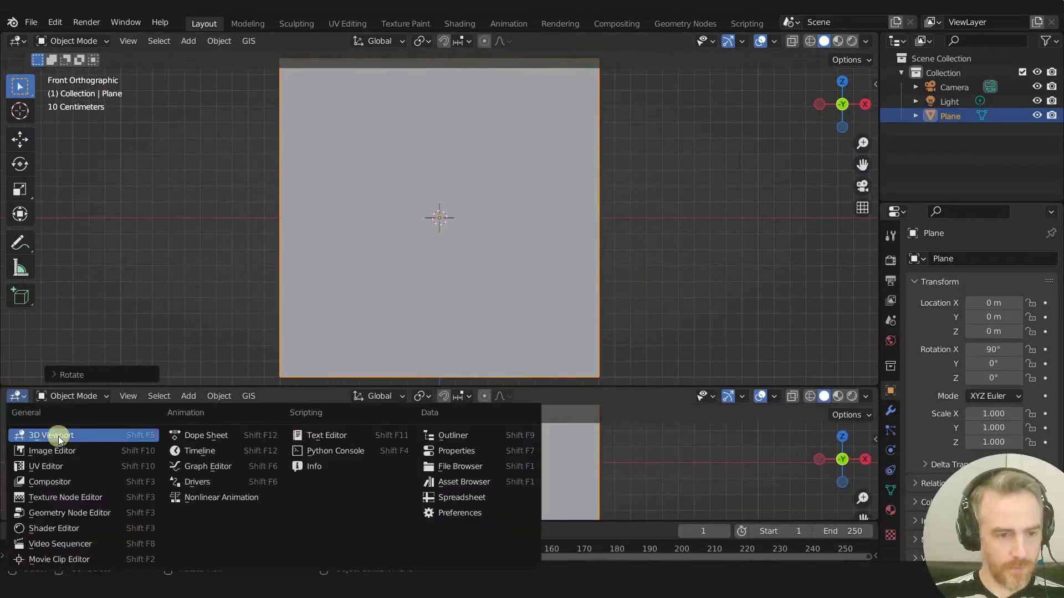
pyautogui.click(55, 514)
pyautogui.moveTo(229, 387); pyautogui.dragTo(325, 318)
pyautogui.scroll(-2, 445, 225)
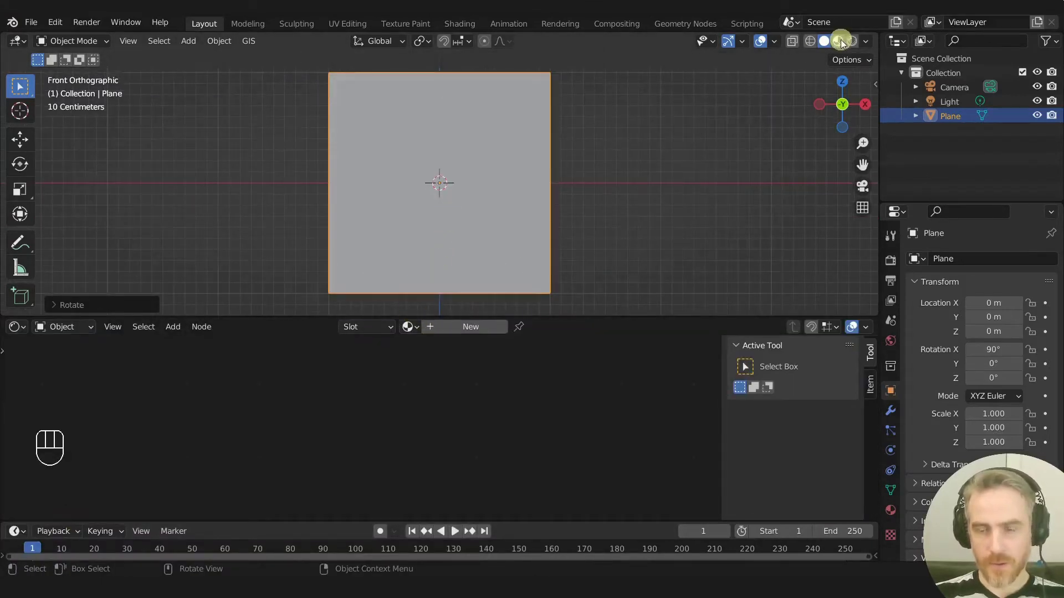
pyautogui.click(839, 42)
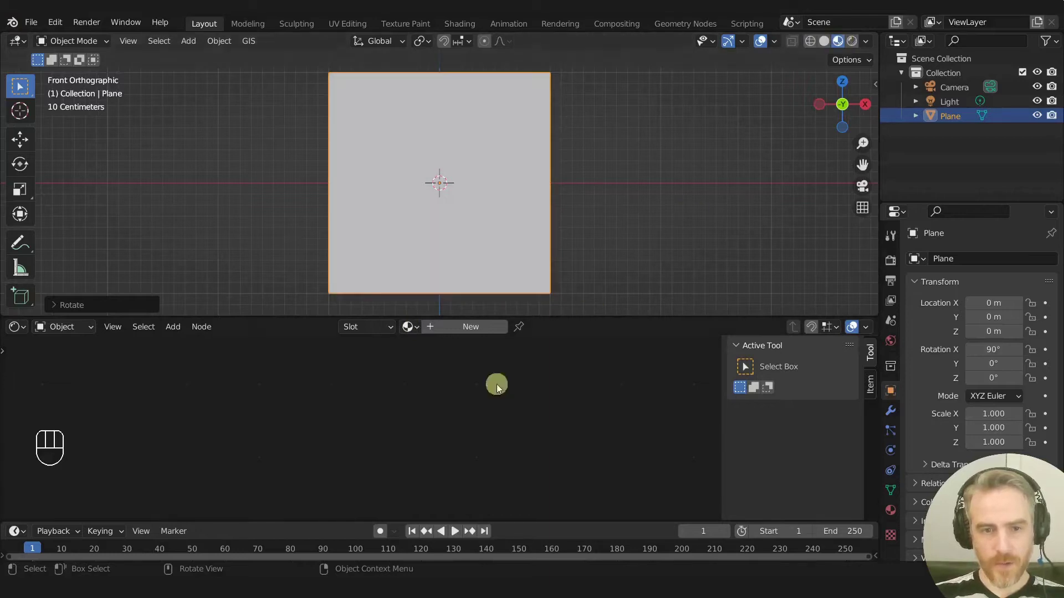
# - Create a new material for the plane and name it Mat_Portal_Wall
pyautogui.click(456, 327)
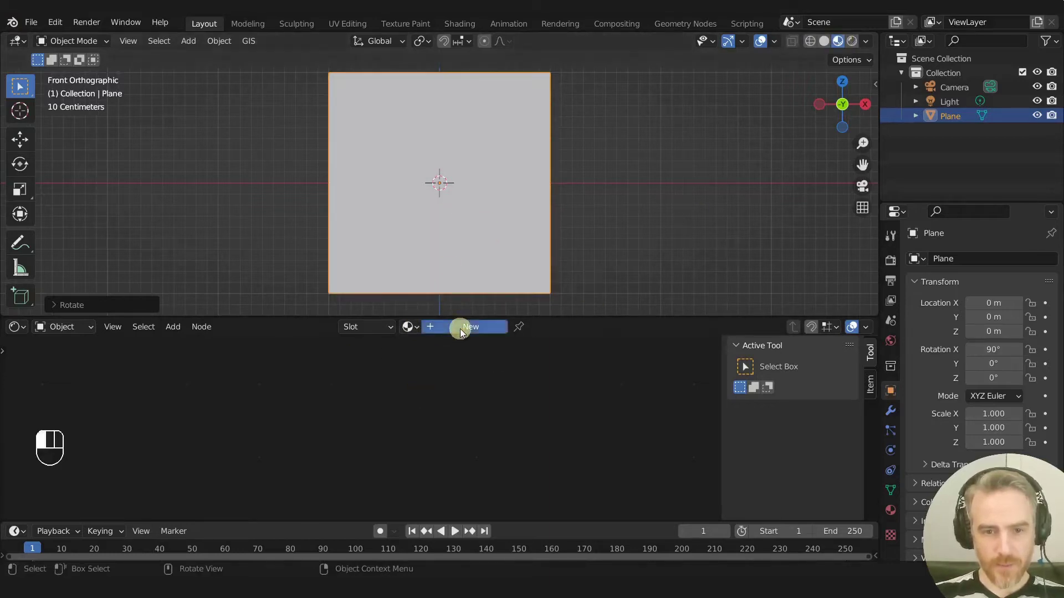
pyautogui.scroll(3, 399, 447)
pyautogui.scroll(2, 433, 450)
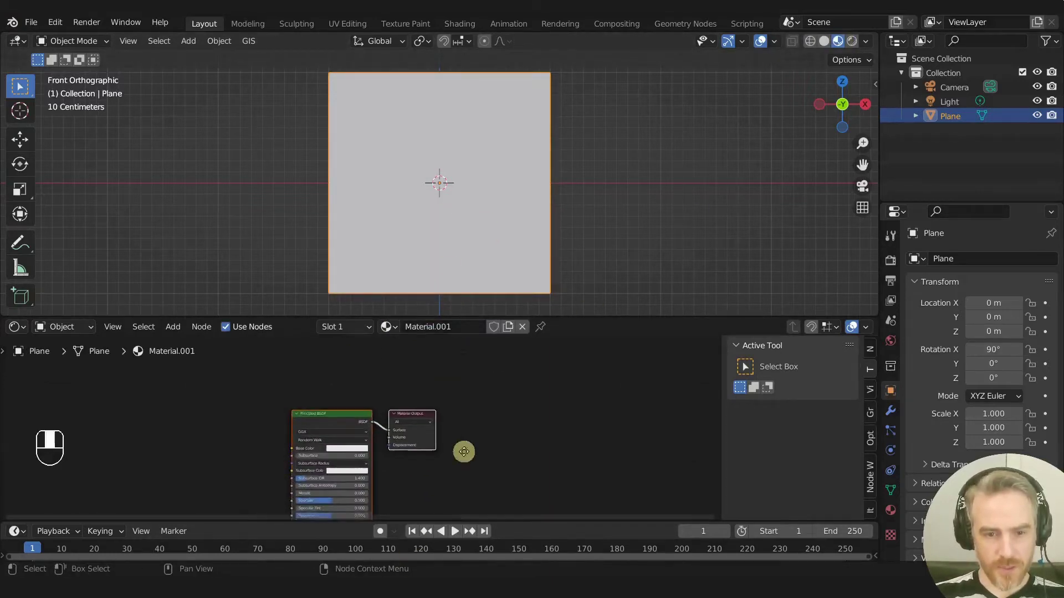
pyautogui.click(447, 327)
pyautogui.write('M')
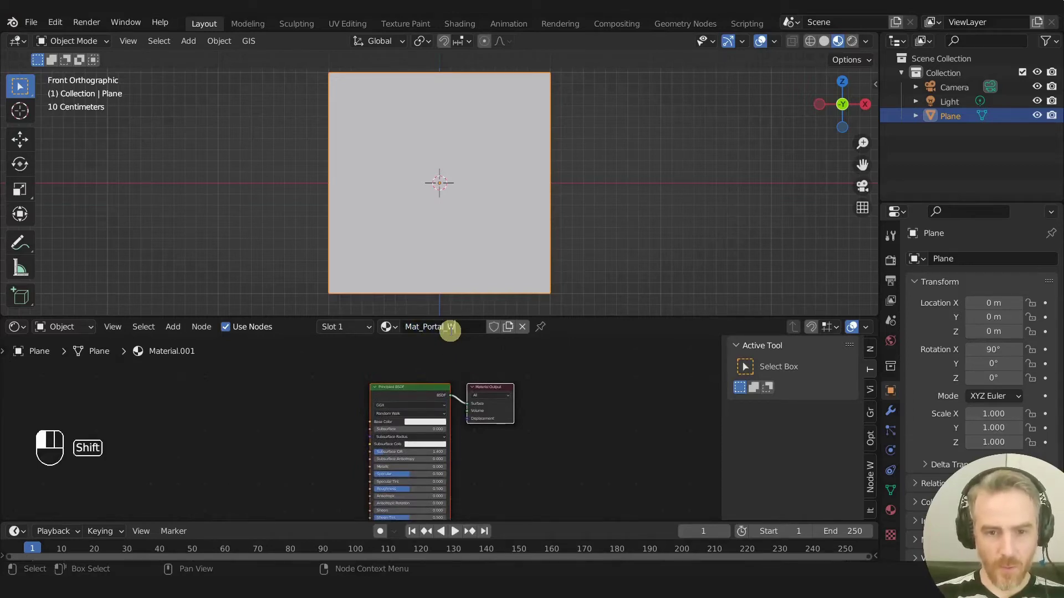
# - Rename the Plane object as Portal_Wall
pyautogui.doubleClick(950, 116)
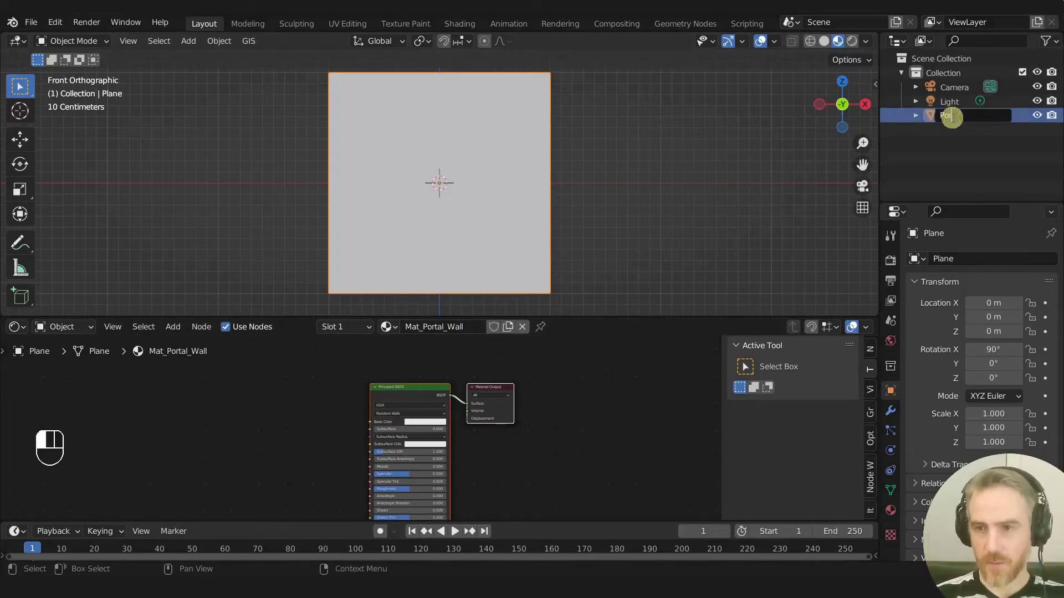
pyautogui.write('Portal_Wall')
pyautogui.press('Return')
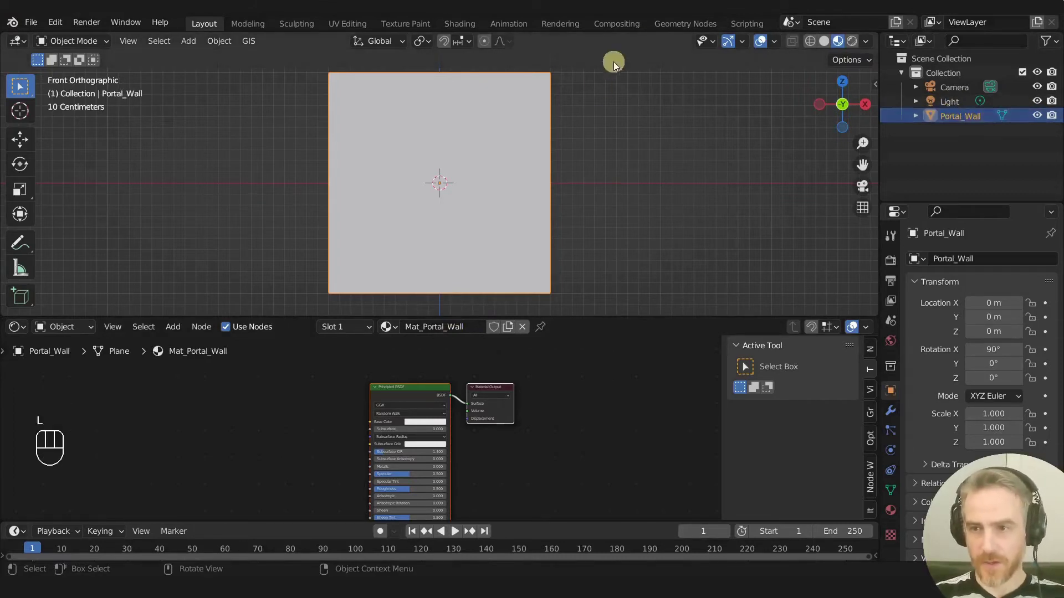
# - Delete the Principled BSDF node and enlarge the Shader Editor area
pyautogui.moveTo(432, 373); pyautogui.dragTo(531, 347, button='middle')
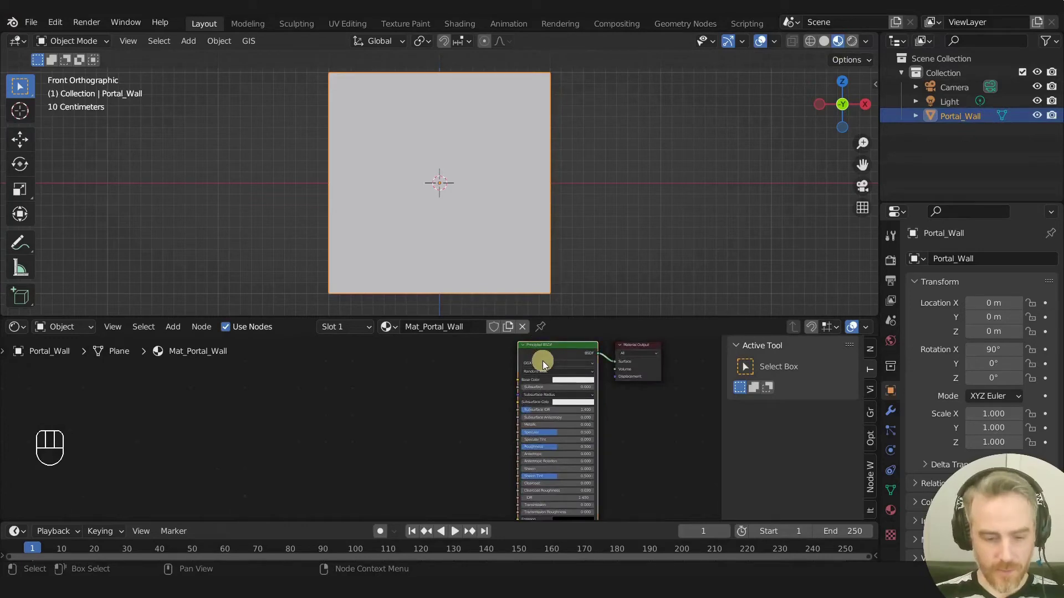
pyautogui.press('x')
pyautogui.moveTo(550, 316); pyautogui.dragTo(547, 244)
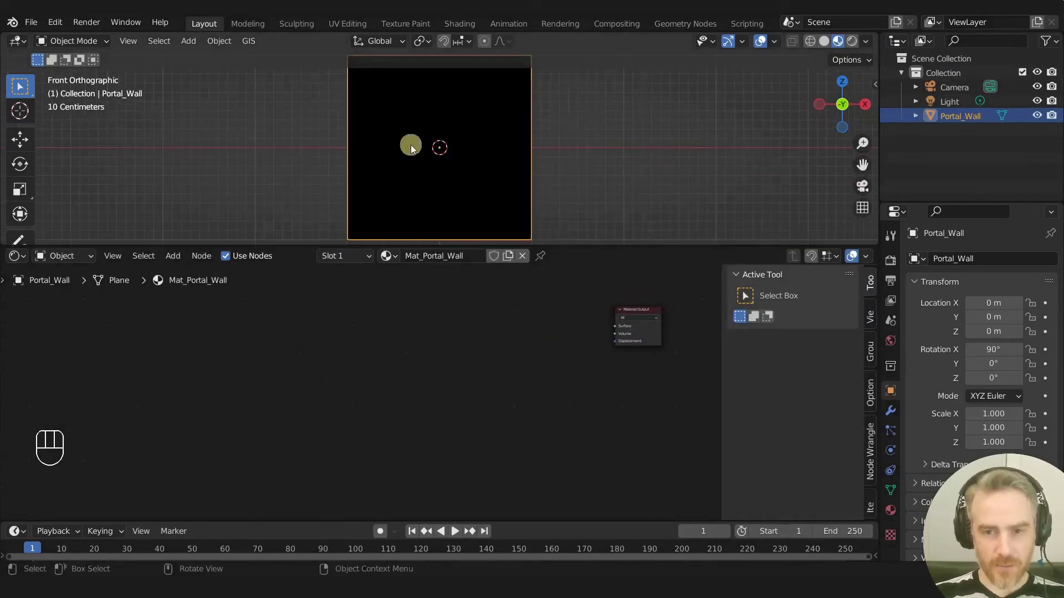
# - Hide the Shader Editor's sidebar and add a Texture Coordinate node ahead of the Material Output
pyautogui.moveTo(460, 325); pyautogui.dragTo(539, 362, button='middle')
pyautogui.press('n')
pyautogui.moveTo(660, 343); pyautogui.dragTo(604, 341)
pyautogui.moveTo(422, 361); pyautogui.dragTo(494, 369, button='middle')
pyautogui.hotkey('shift', 'a')
pyautogui.click(494, 368)
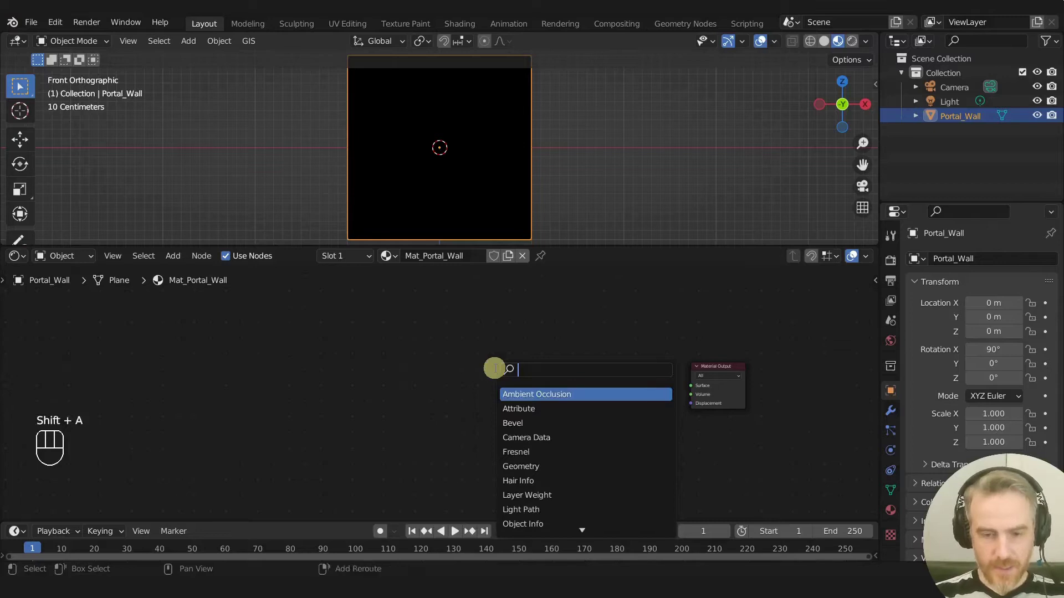
pyautogui.write('Texture co')
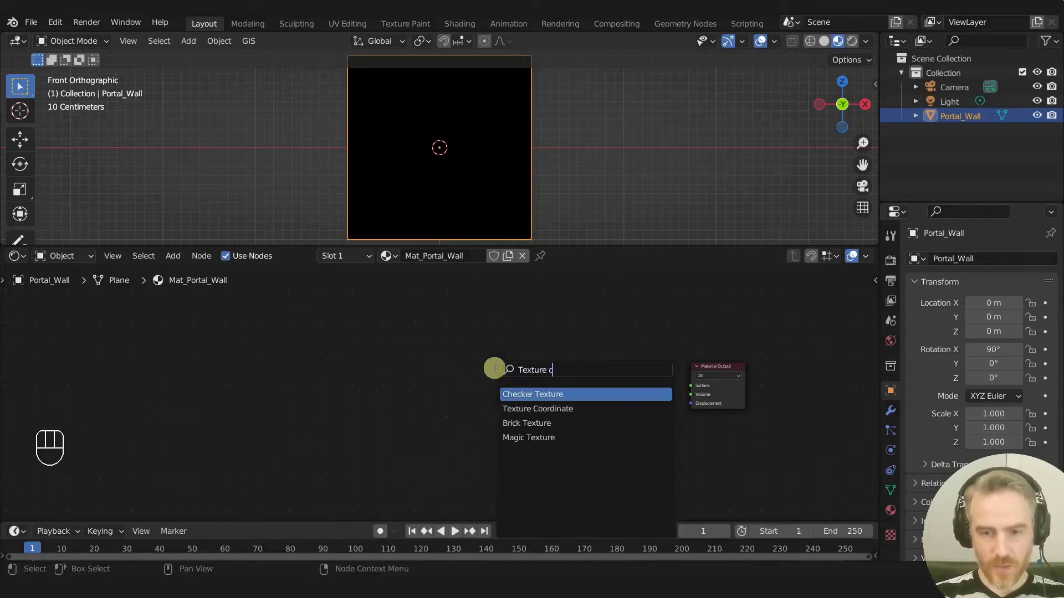
pyautogui.press('Return')
pyautogui.click(444, 352)
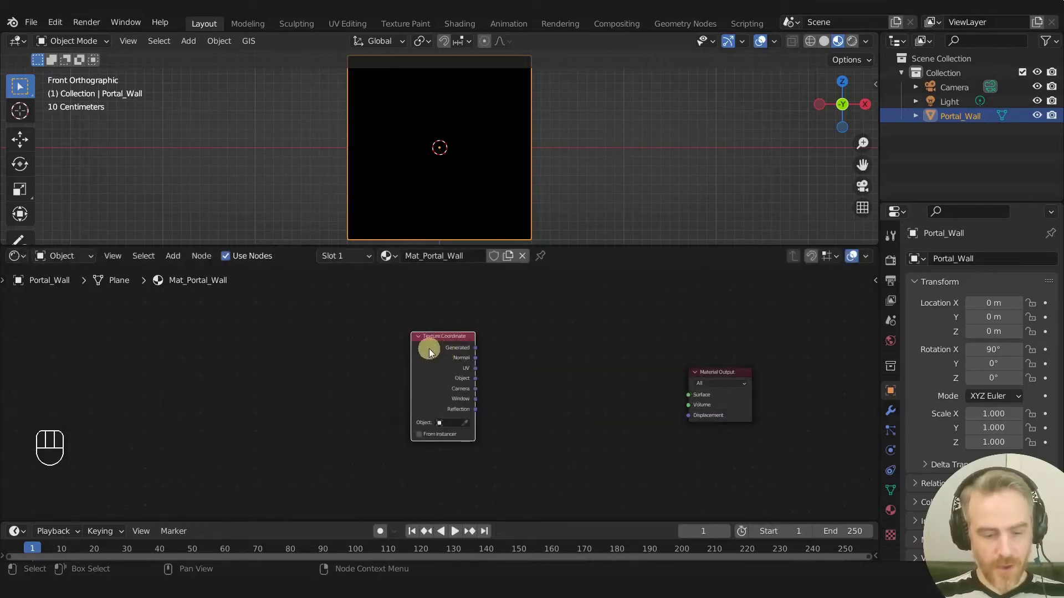
# - Check in the add-on preferences that Node Wrangler is enabled
pyautogui.click(56, 23)
pyautogui.click(81, 238)
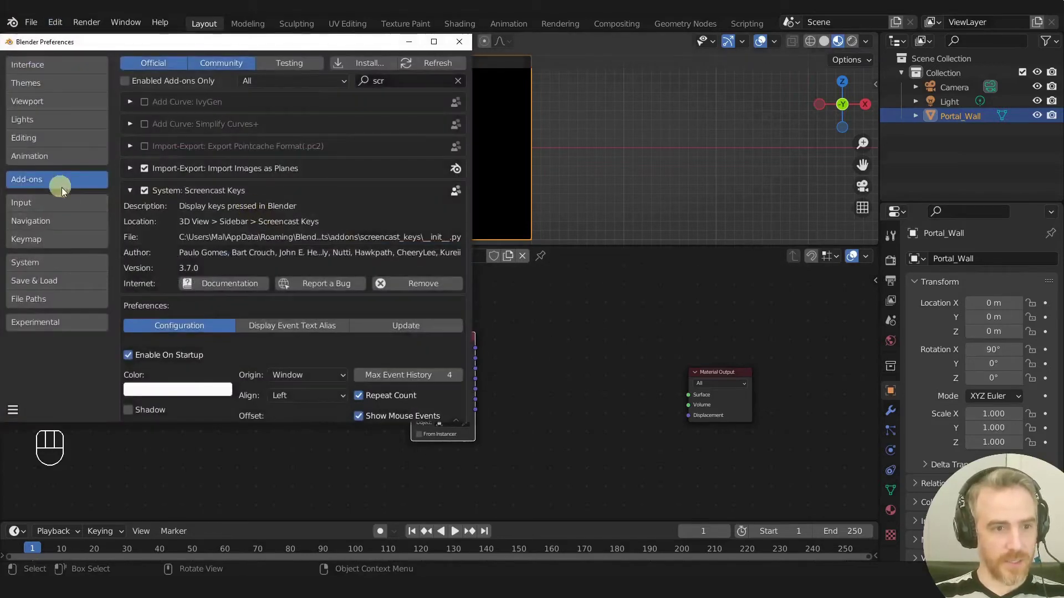
pyautogui.click(382, 82)
pyautogui.write('nod')
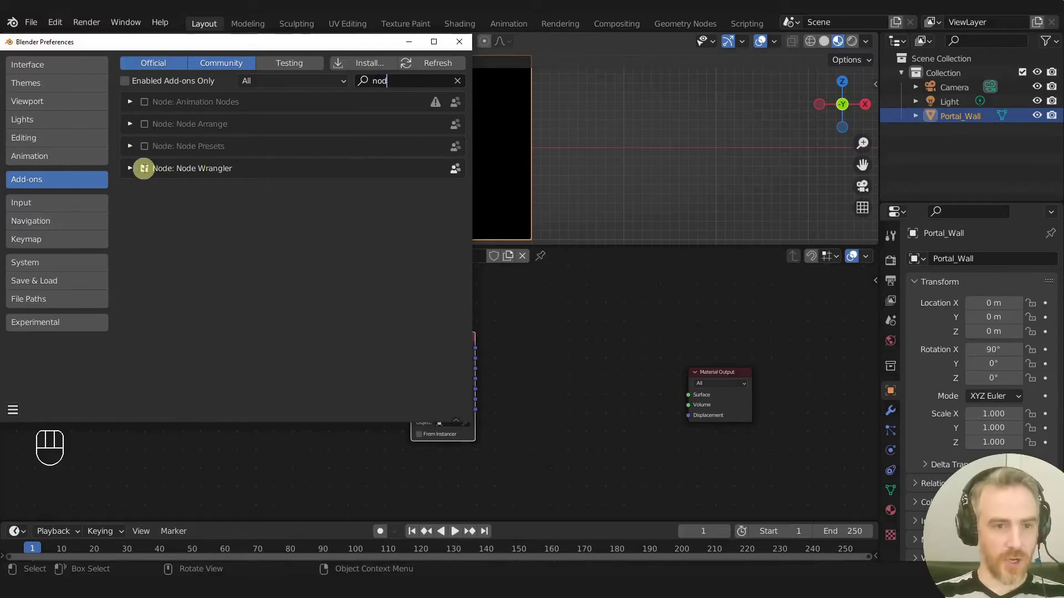
pyautogui.click(460, 43)
pyautogui.click(426, 395)
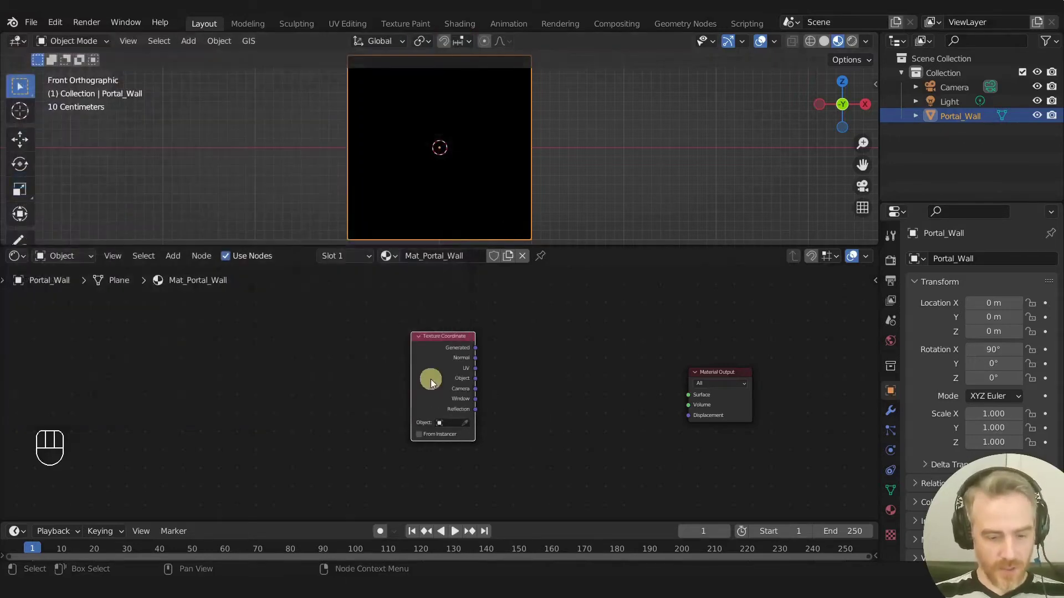
# - Preview the Texture Coordinate outputs through a Viewer, stopping at Object, and move the node farther from the Material Output
pyautogui.keyDown('ctrl'); pyautogui.keyDown('shift'); pyautogui.click(436, 347); pyautogui.keyUp('shift'); pyautogui.keyUp('ctrl')
pyautogui.keyDown('ctrl'); pyautogui.keyDown('shift'); pyautogui.click(435, 347); pyautogui.keyUp('shift'); pyautogui.keyUp('ctrl')
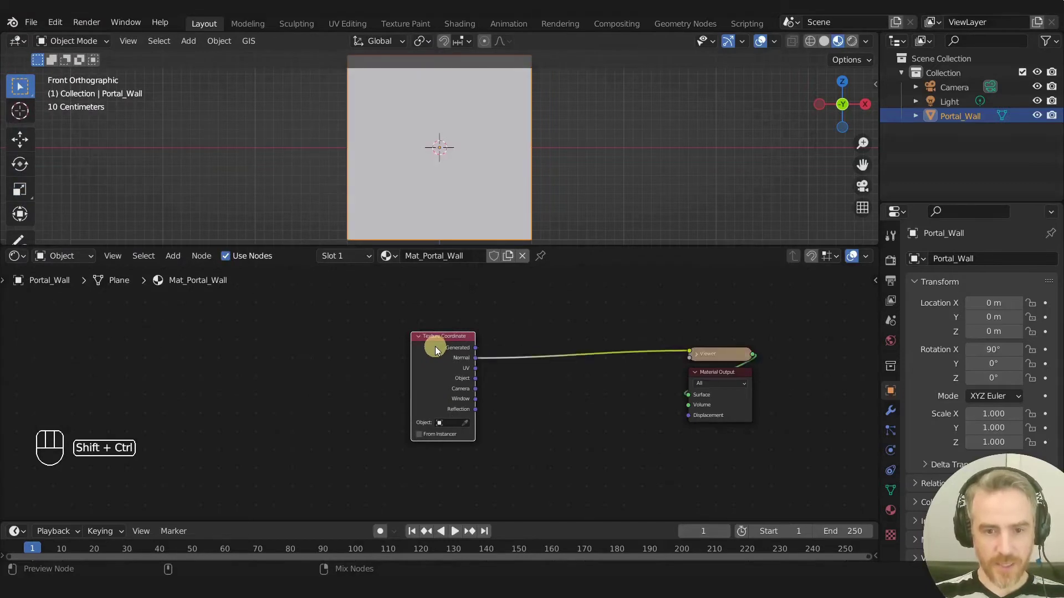
pyautogui.keyDown('ctrl'); pyautogui.keyDown('shift'); pyautogui.click(434, 347); pyautogui.keyUp('shift'); pyautogui.keyUp('ctrl')
pyautogui.keyDown('ctrl'); pyautogui.keyDown('shift'); pyautogui.click(434, 346); pyautogui.keyUp('shift'); pyautogui.keyUp('ctrl')
pyautogui.keyDown('ctrl'); pyautogui.keyDown('shift'); pyautogui.click(434, 347); pyautogui.keyUp('shift'); pyautogui.keyUp('ctrl')
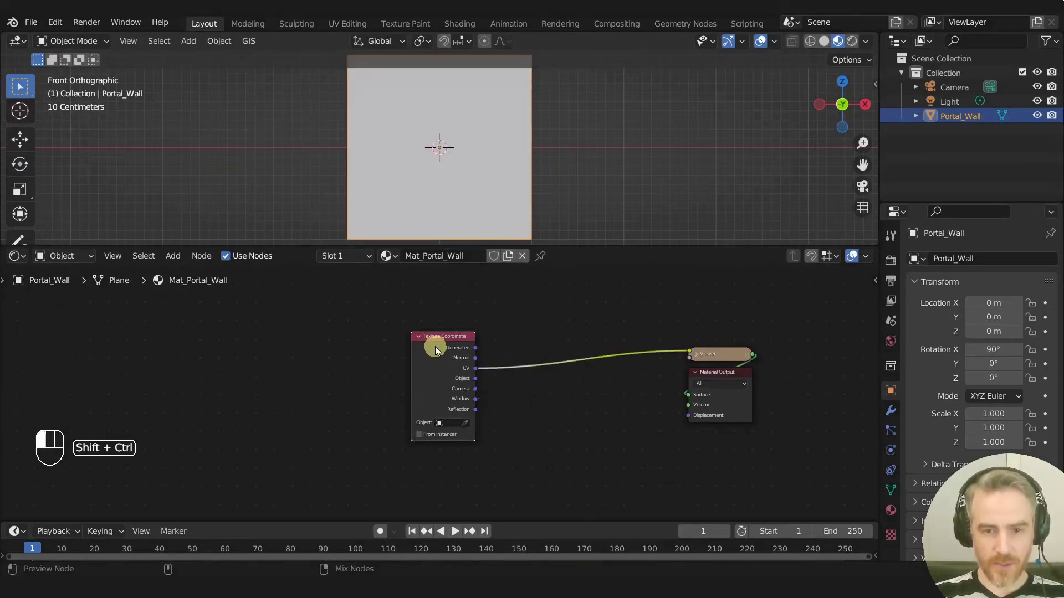
pyautogui.keyDown('ctrl'); pyautogui.keyDown('shift'); pyautogui.click(435, 347); pyautogui.keyUp('shift'); pyautogui.keyUp('ctrl')
pyautogui.keyDown('ctrl'); pyautogui.keyDown('shift'); pyautogui.click(434, 347); pyautogui.keyUp('shift'); pyautogui.keyUp('ctrl')
pyautogui.keyDown('ctrl'); pyautogui.keyDown('shift'); pyautogui.click(435, 346); pyautogui.keyUp('shift'); pyautogui.keyUp('ctrl')
pyautogui.keyDown('ctrl'); pyautogui.keyDown('shift'); pyautogui.click(434, 346); pyautogui.keyUp('shift'); pyautogui.keyUp('ctrl')
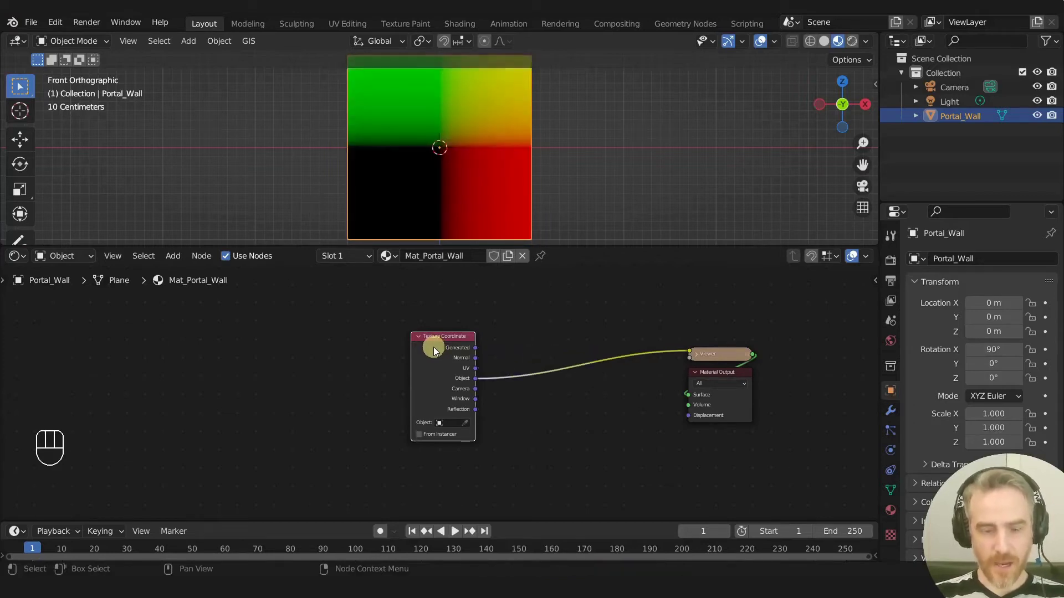
pyautogui.moveTo(439, 351); pyautogui.dragTo(338, 354)
# - Try moving only the wall's origin with Affect Only Origins to see how the Object coordinates follow, and restore the option
pyautogui.keyDown('shift'); pyautogui.moveTo(451, 191); pyautogui.dragTo(453, 199, button='middle'); pyautogui.keyUp('shift')
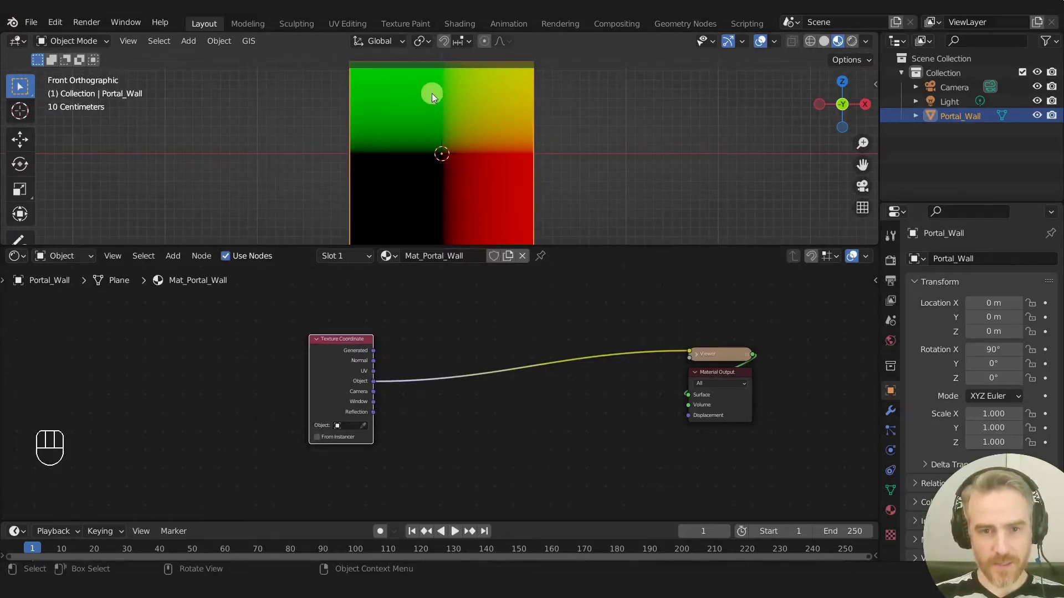
pyautogui.scroll(2, 441, 150)
pyautogui.scroll(-2, 460, 172)
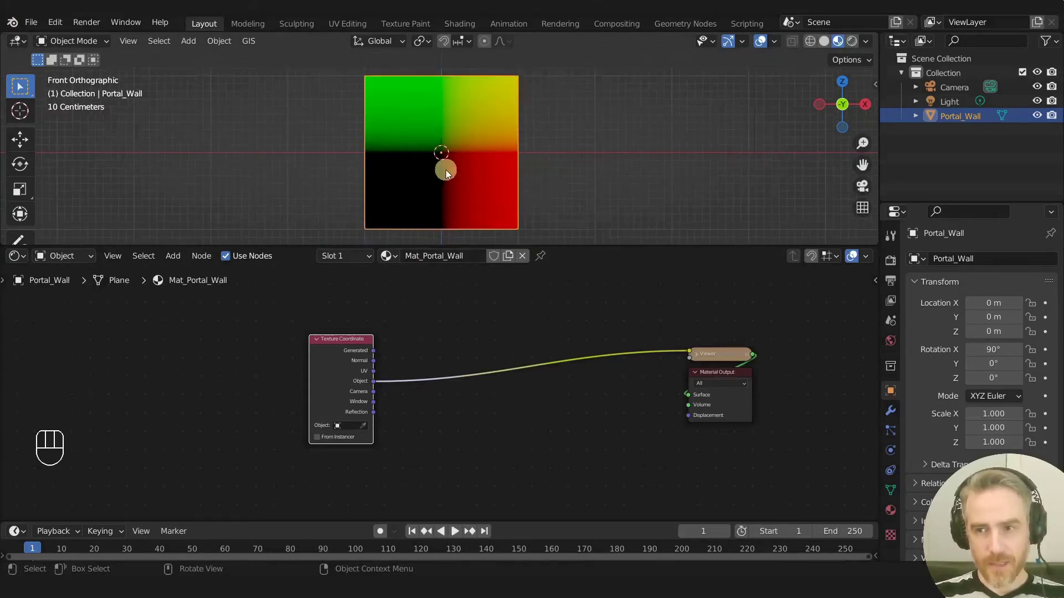
pyautogui.scroll(1, 459, 191)
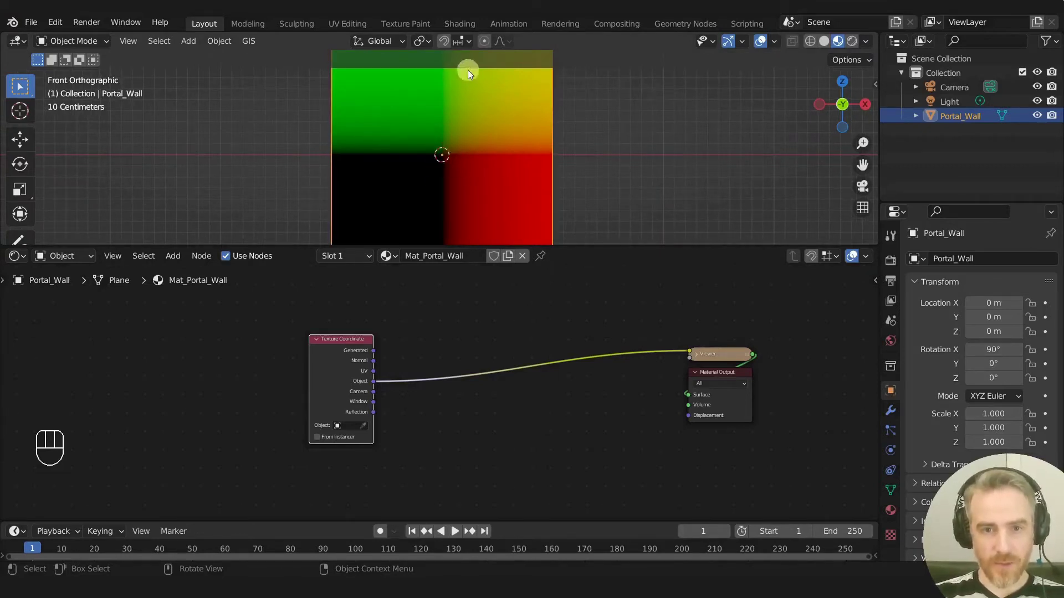
pyautogui.click(859, 60)
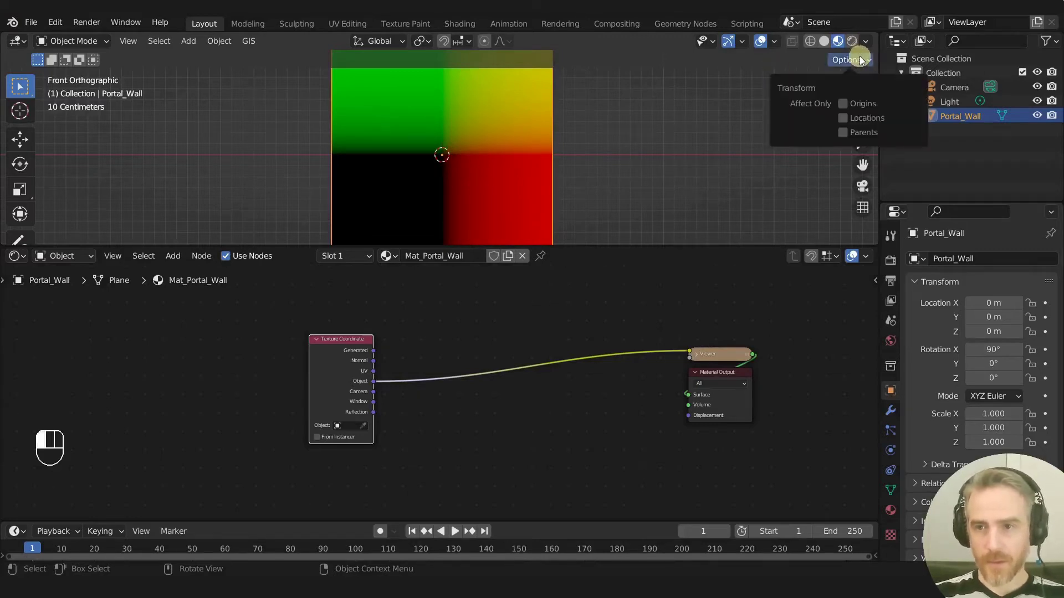
pyautogui.click(843, 104)
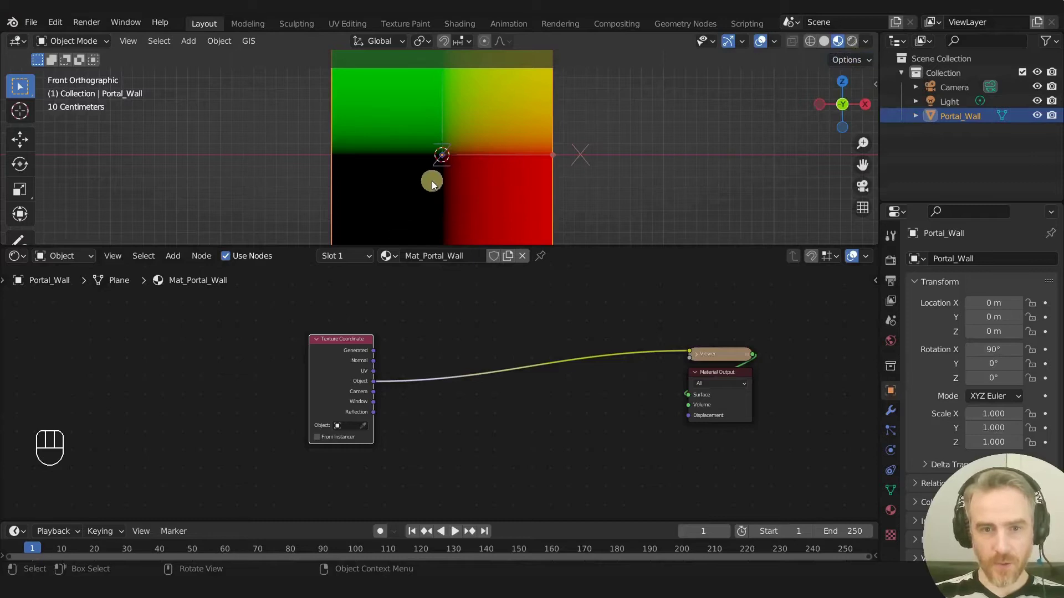
pyautogui.press('g')
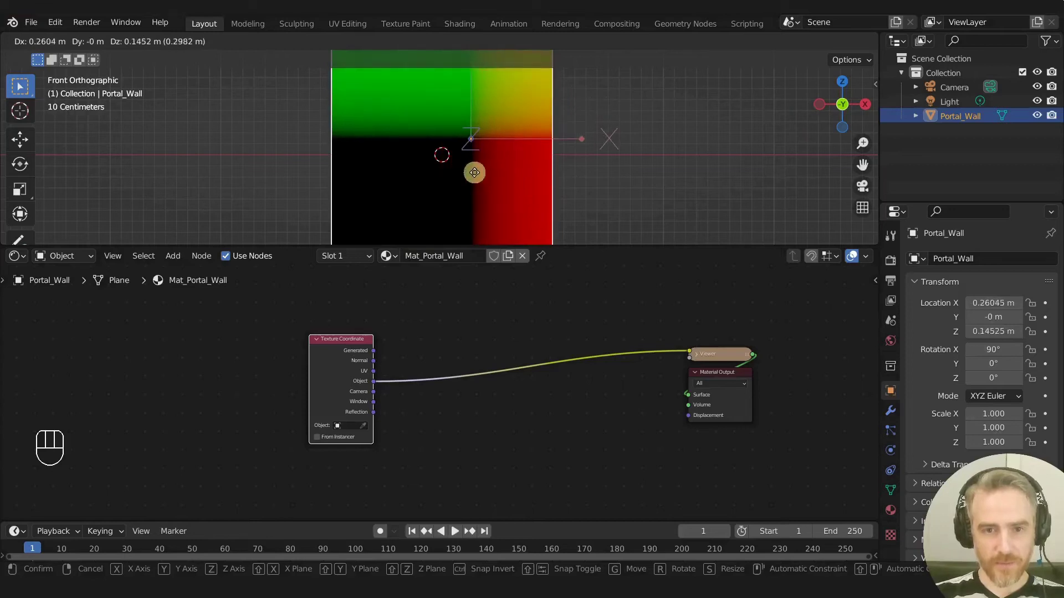
pyautogui.rightClick(474, 172)
pyautogui.click(848, 60)
pyautogui.click(852, 104)
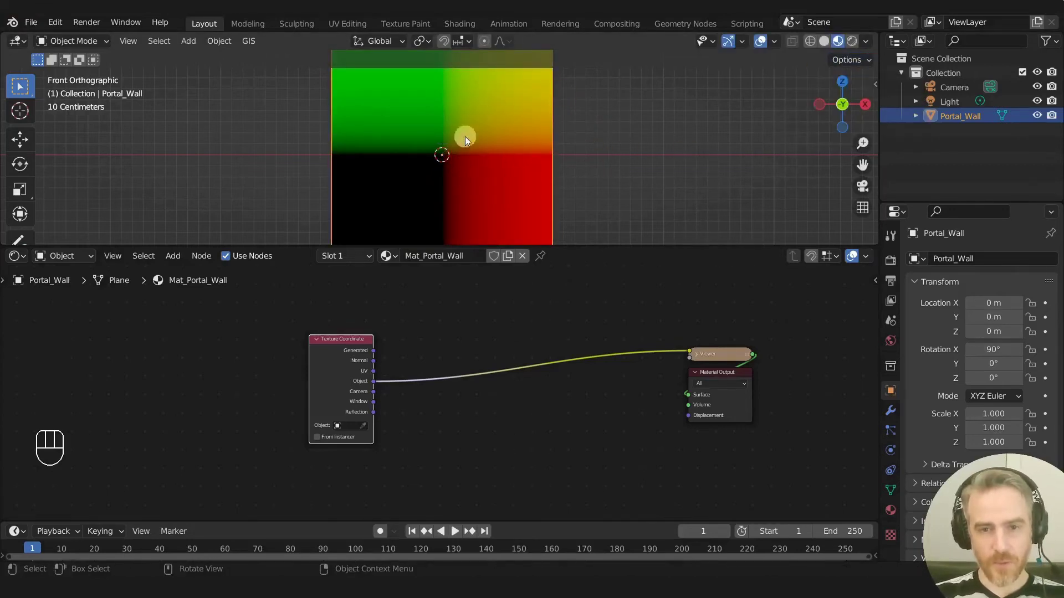
# - Move the Texture Coordinate node aside and insert a Mapping node on the link between its Object output and the Viewer
pyautogui.moveTo(343, 347); pyautogui.dragTo(224, 348)
pyautogui.hotkey('shift', 'a')
pyautogui.write('mapp')
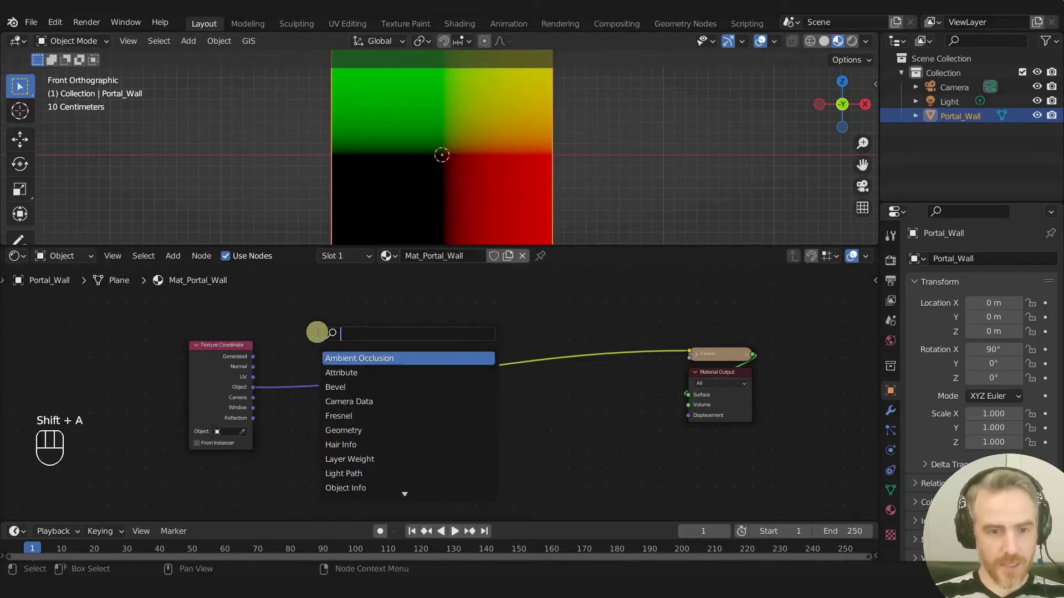
pyautogui.press('Return')
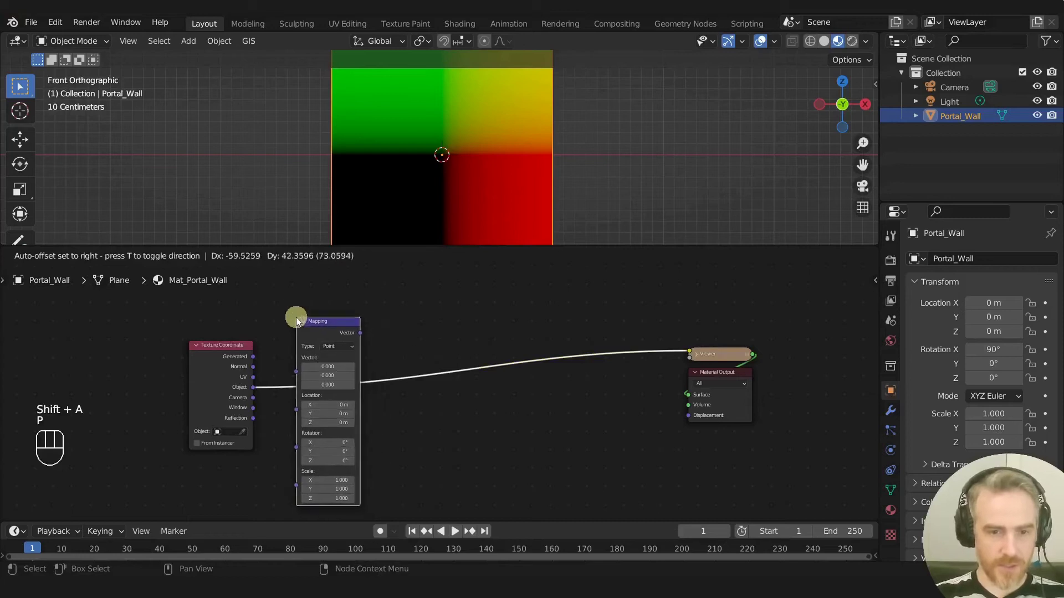
pyautogui.click(296, 318)
pyautogui.click(235, 346)
pyautogui.click(312, 327)
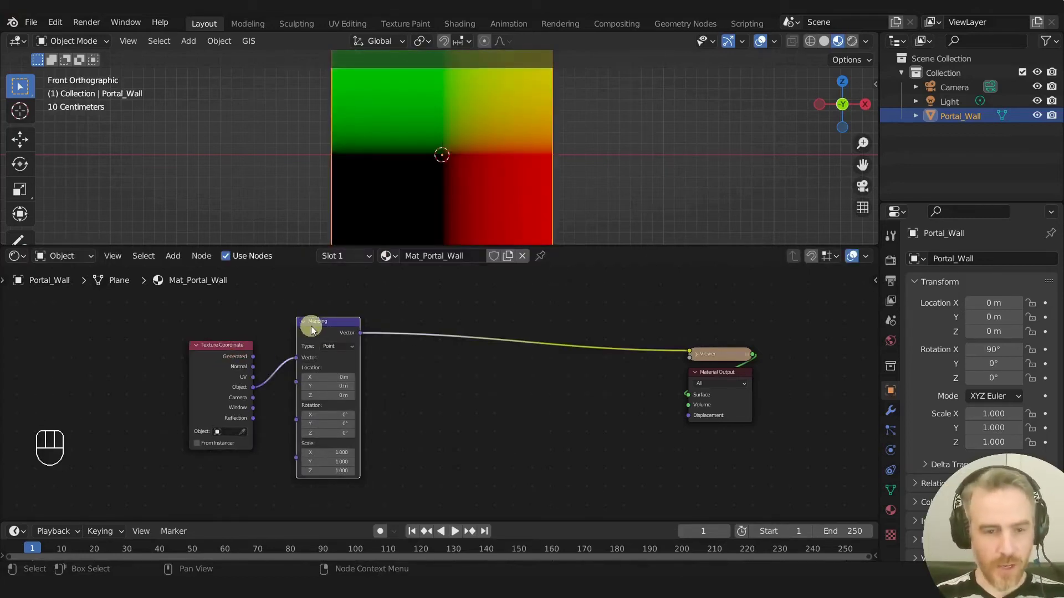
# - Enlarge the 3D viewport area so that the whole wall plane fits in it
pyautogui.scroll(2, 331, 374)
pyautogui.moveTo(308, 372)
pyautogui.mouseDown()
pyautogui.moveTo(317, 401)
pyautogui.moveTo(294, 371)
pyautogui.moveTo(315, 372)
pyautogui.moveTo(292, 380)
pyautogui.mouseUp()
pyautogui.press('Escape')
pyautogui.press('Escape')
pyautogui.press('Escape')
pyautogui.scroll(-1, 450, 183)
pyautogui.scroll(-1, 450, 183)
pyautogui.moveTo(445, 244); pyautogui.dragTo(448, 280)
pyautogui.scroll(-1, 438, 388)
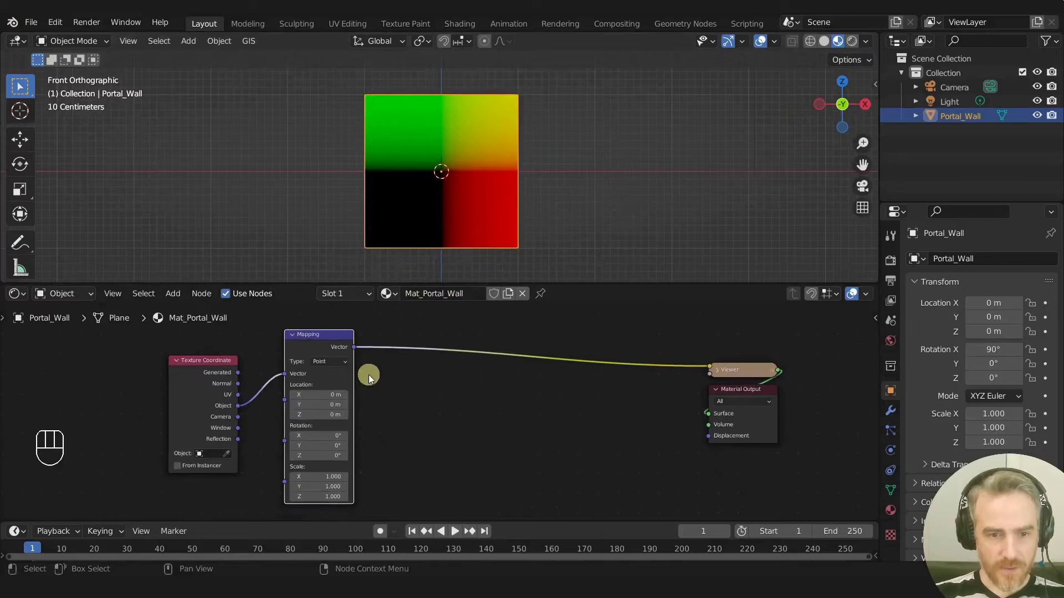
# - Try changing the Mapping node's rotation and moving the wall object to demonstrate how the coordinates react
pyautogui.moveTo(331, 435); pyautogui.dragTo(339, 411)
pyautogui.scroll(1, 437, 202)
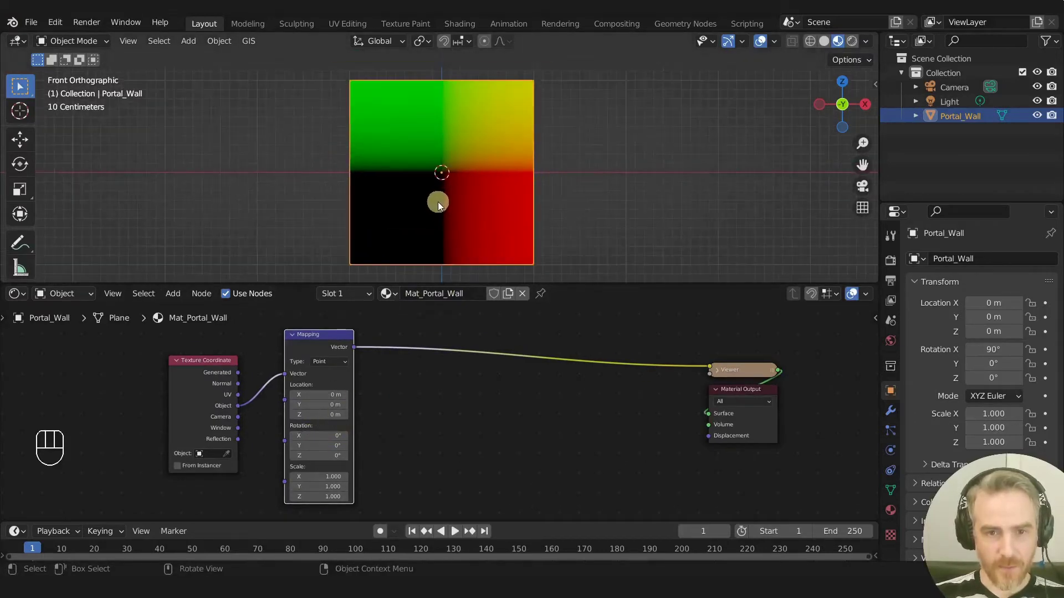
pyautogui.moveTo(328, 436); pyautogui.dragTo(384, 108)
pyautogui.rightClick(384, 108)
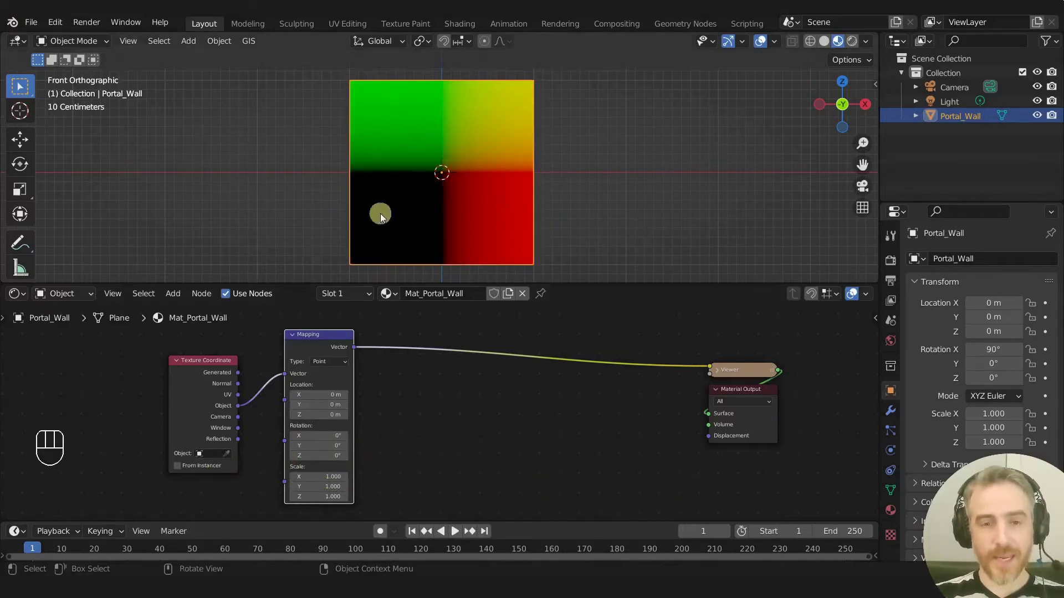
pyautogui.press('g')
pyautogui.rightClick(488, 161)
# - Add a sphere-shaped empty at the centre of the wall
pyautogui.moveTo(448, 360); pyautogui.dragTo(417, 343, button='middle')
pyautogui.hotkey('shift', 'a')
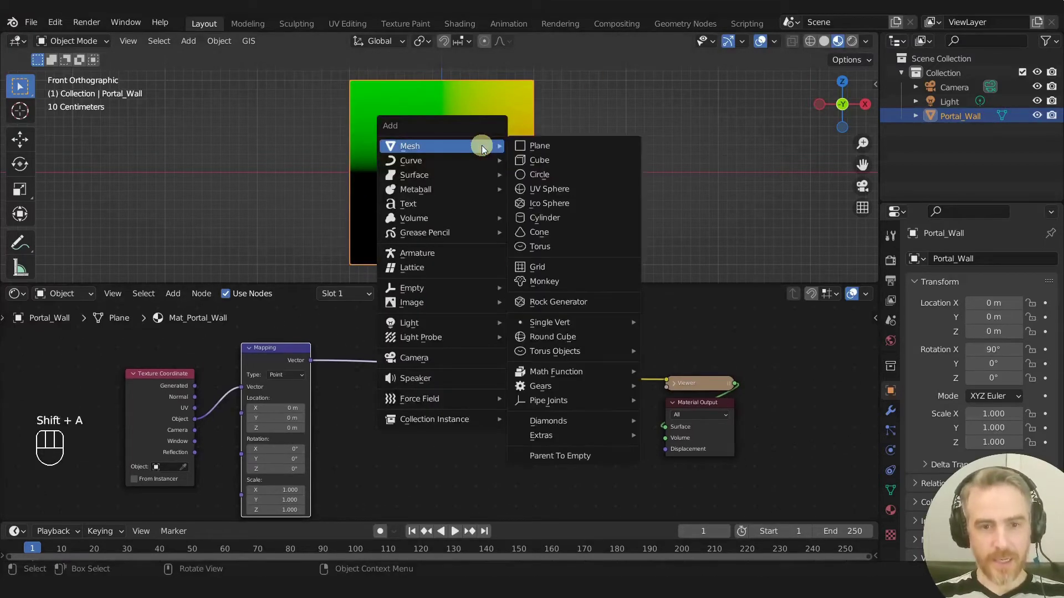
pyautogui.moveTo(451, 287)
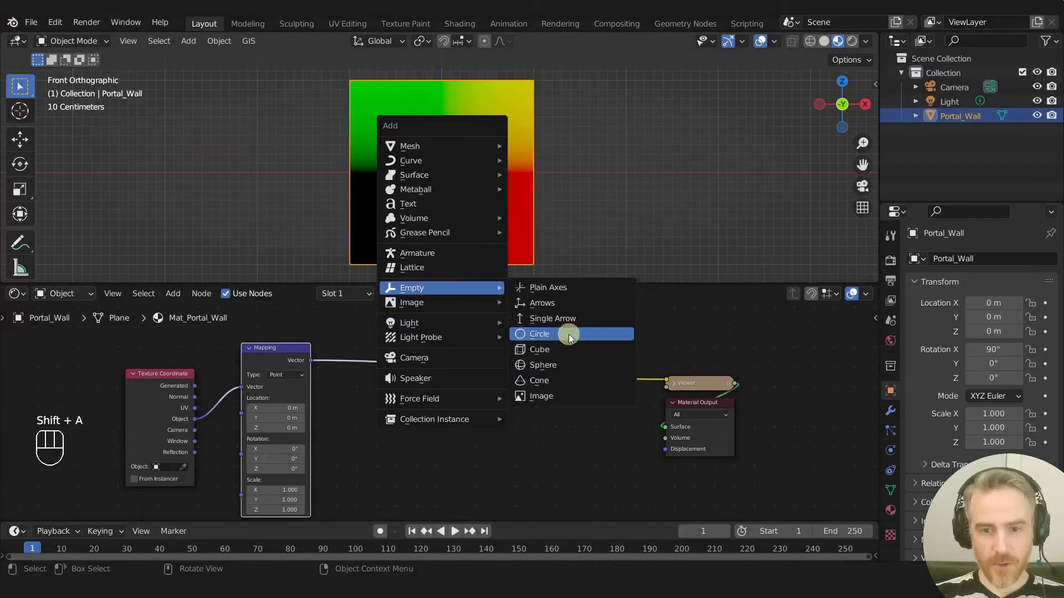
pyautogui.click(554, 364)
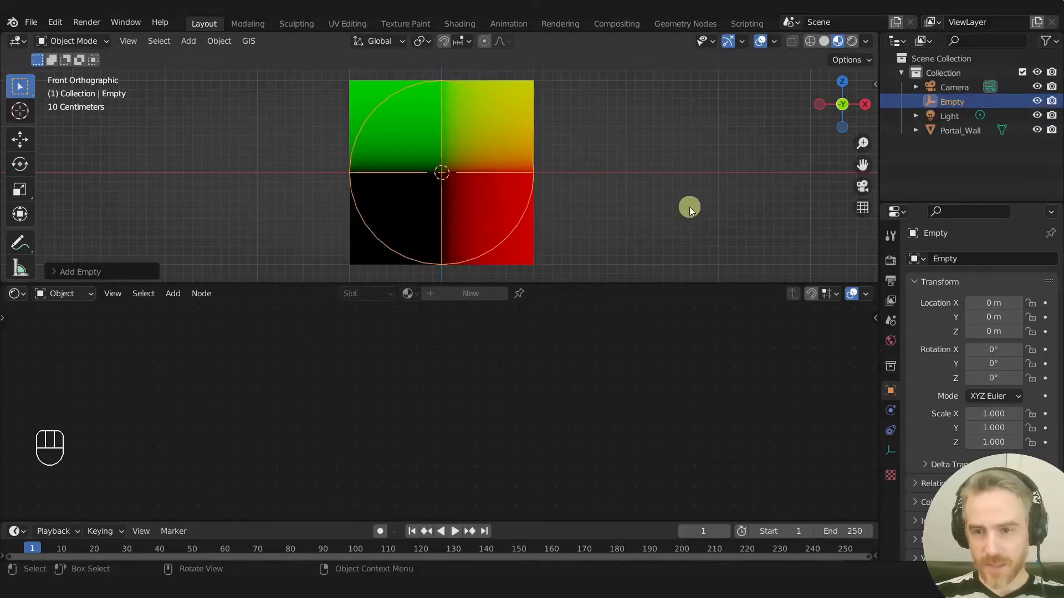
# - Show the empty's transform values and set its X and Y scale to 0.55 to make it a tall oval
pyautogui.press('n')
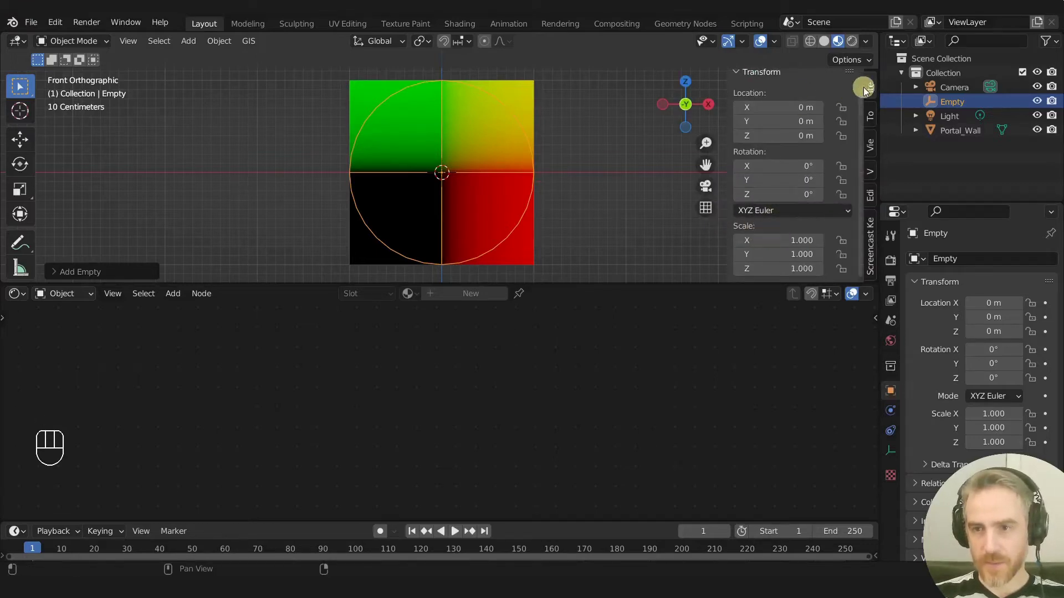
pyautogui.scroll(1, 870, 88)
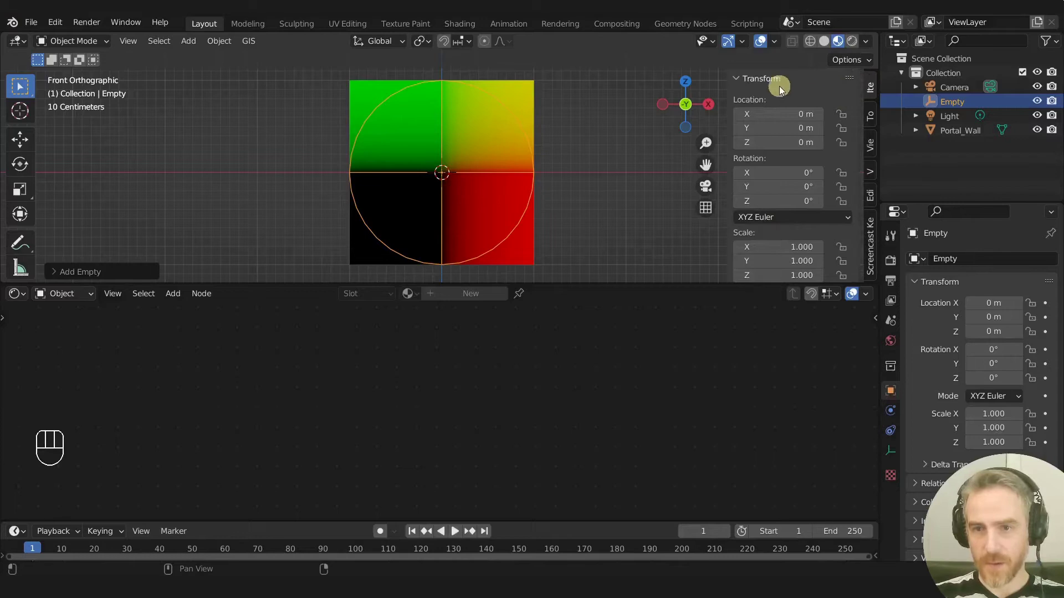
pyautogui.scroll(-1, 761, 141)
pyautogui.moveTo(764, 255); pyautogui.dragTo(779, 240)
pyautogui.write('.55')
pyautogui.press('Return')
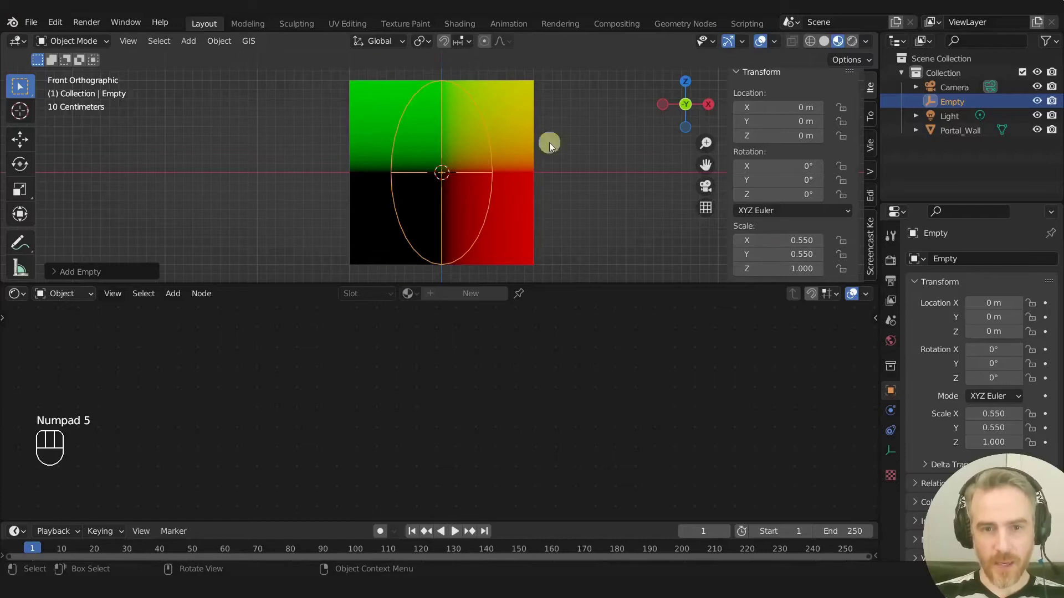
# - Try moving the sphere empty in a perspective view, and return to the front view with it back in place
pyautogui.moveTo(515, 172); pyautogui.dragTo(425, 182, button='middle')
pyautogui.press('g')
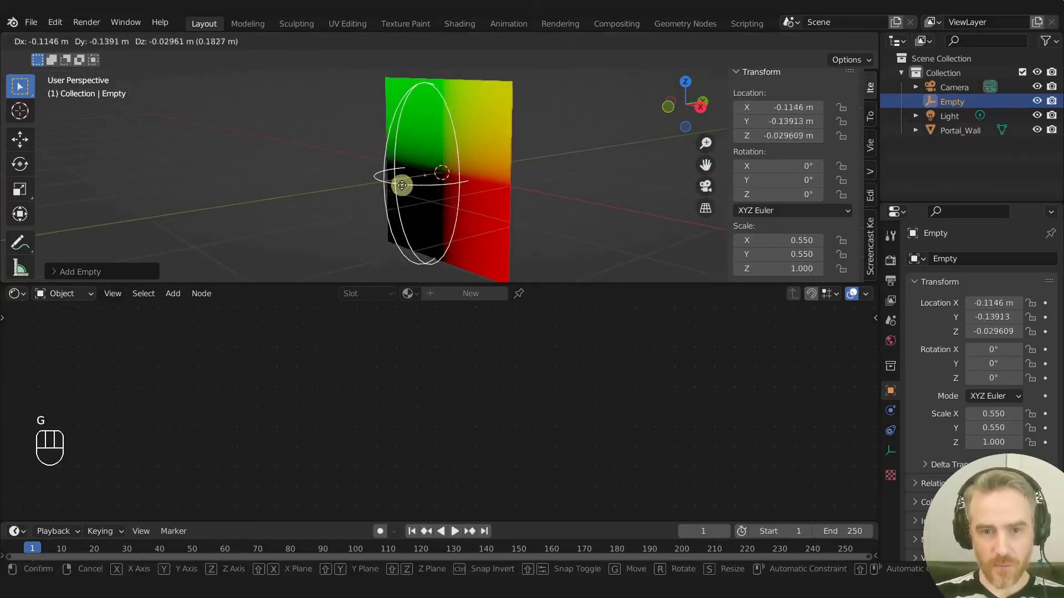
pyautogui.rightClick(414, 184)
pyautogui.keyDown('alt'); pyautogui.moveTo(457, 184); pyautogui.dragTo(503, 167, button='middle'); pyautogui.keyUp('alt')
# - Hide the transform values and pin the wall material's node tree so it stays displayed while the empty is selected
pyautogui.press('n')
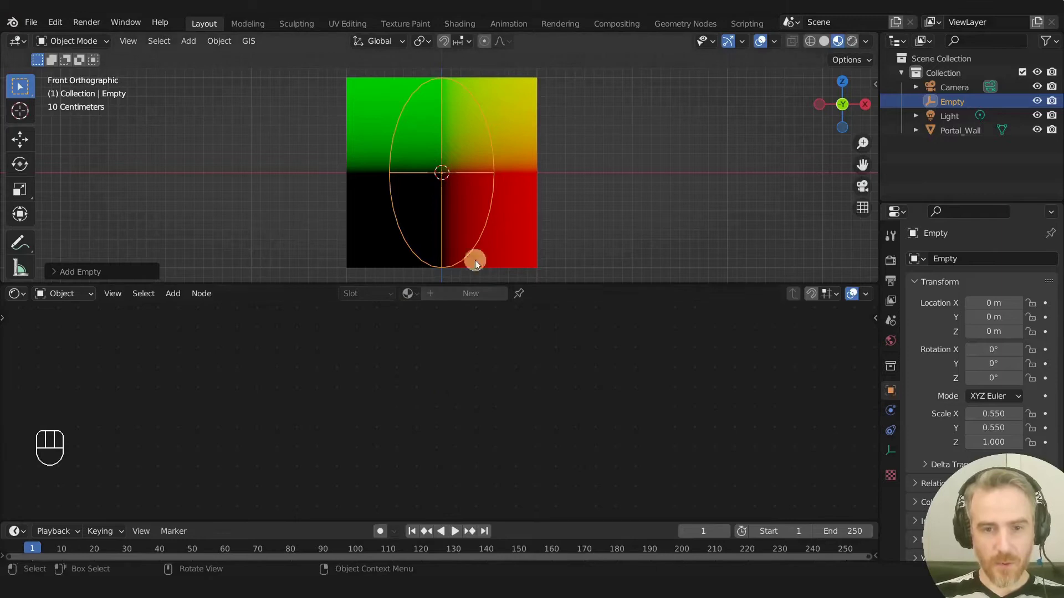
pyautogui.click(516, 205)
pyautogui.click(541, 293)
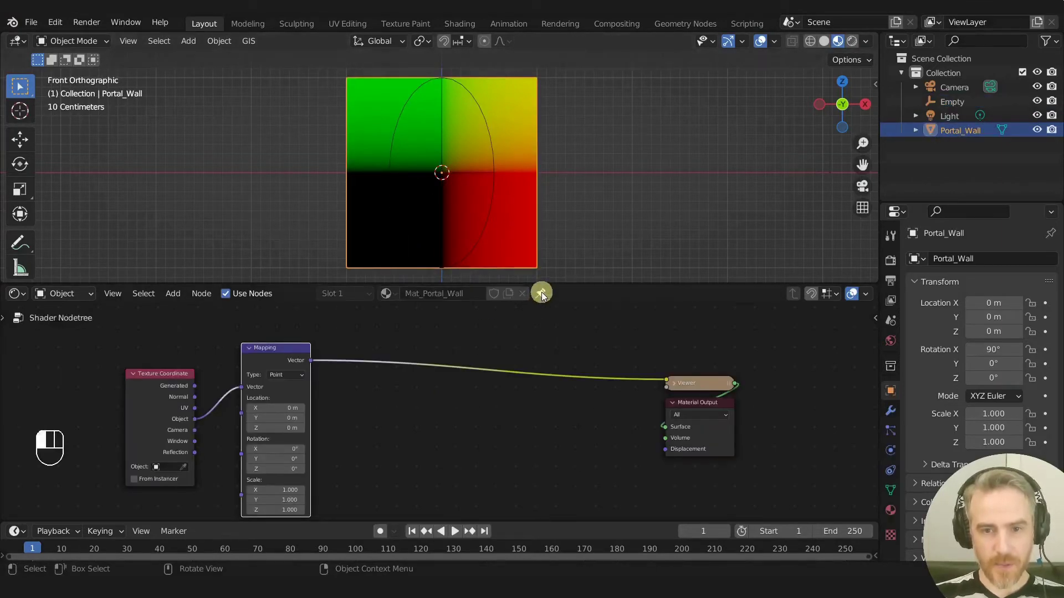
pyautogui.click(492, 175)
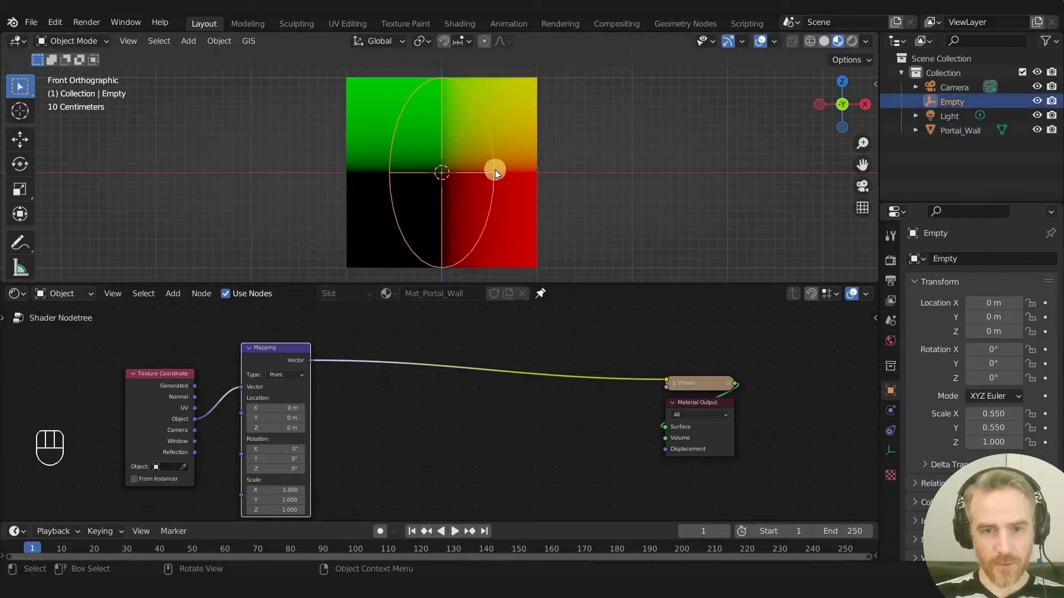
# - Try moving the empty over the wall to check whether the wall's coordinate colours follow it
pyautogui.press('g')
pyautogui.rightClick(300, 368)
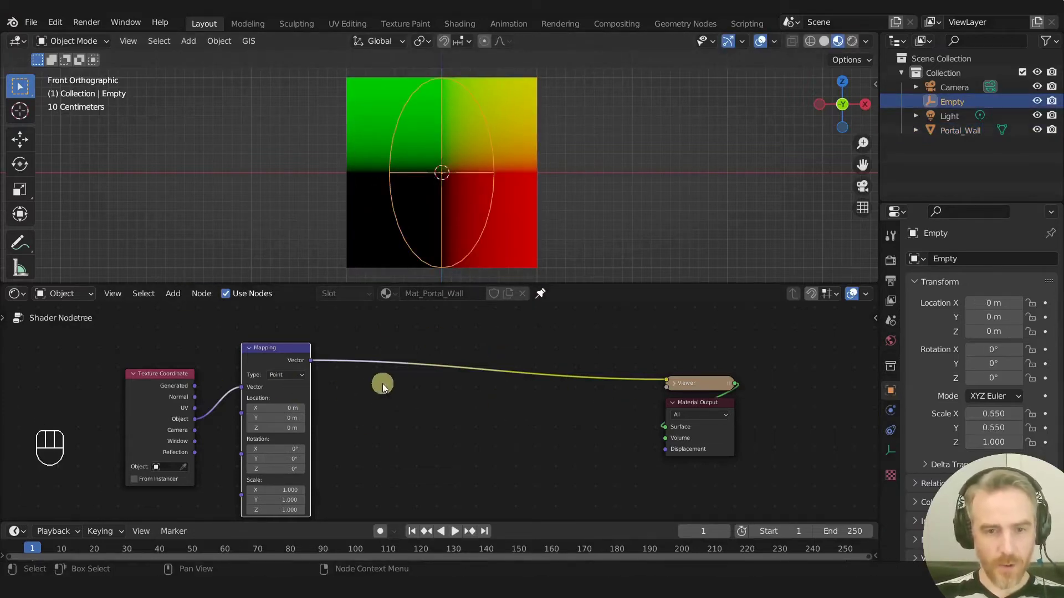
pyautogui.press('g')
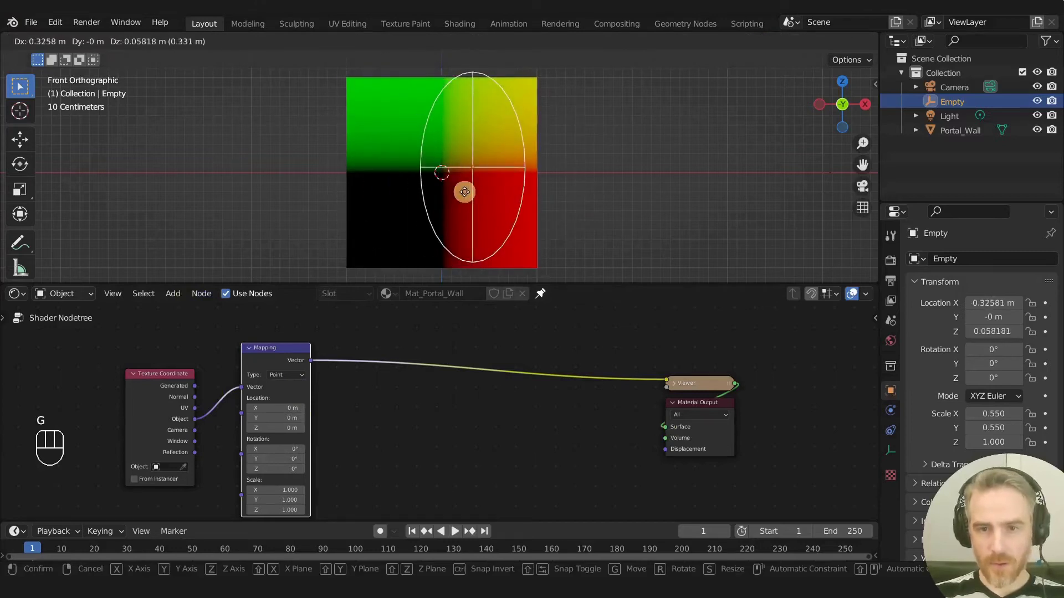
pyautogui.rightClick(464, 192)
# - Rename the empty to Portal_Empty
pyautogui.doubleClick(936, 103)
pyautogui.write('Portal')
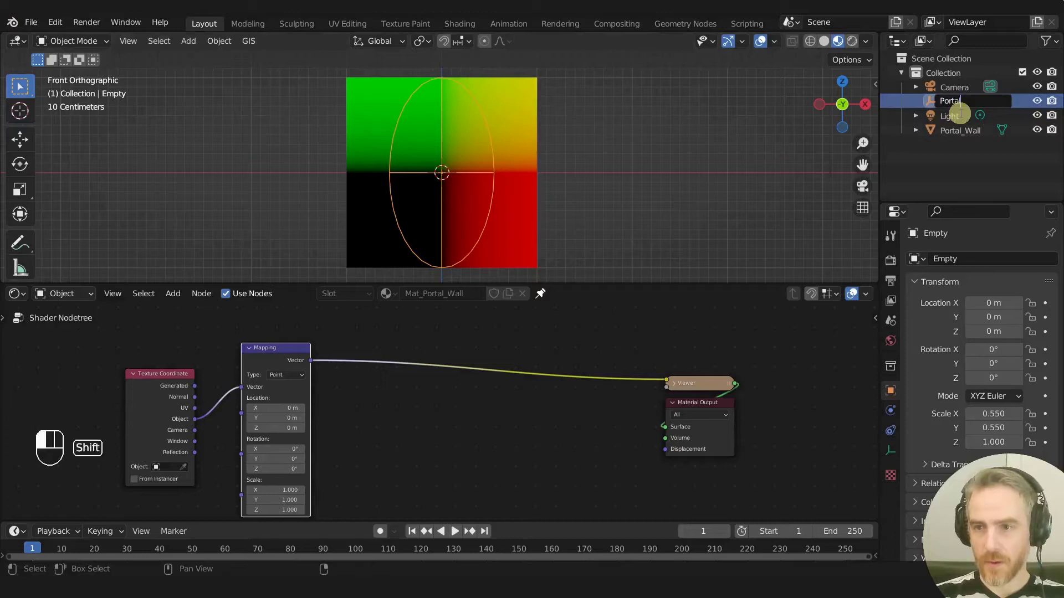
pyautogui.write('_Empty')
pyautogui.press('Return')
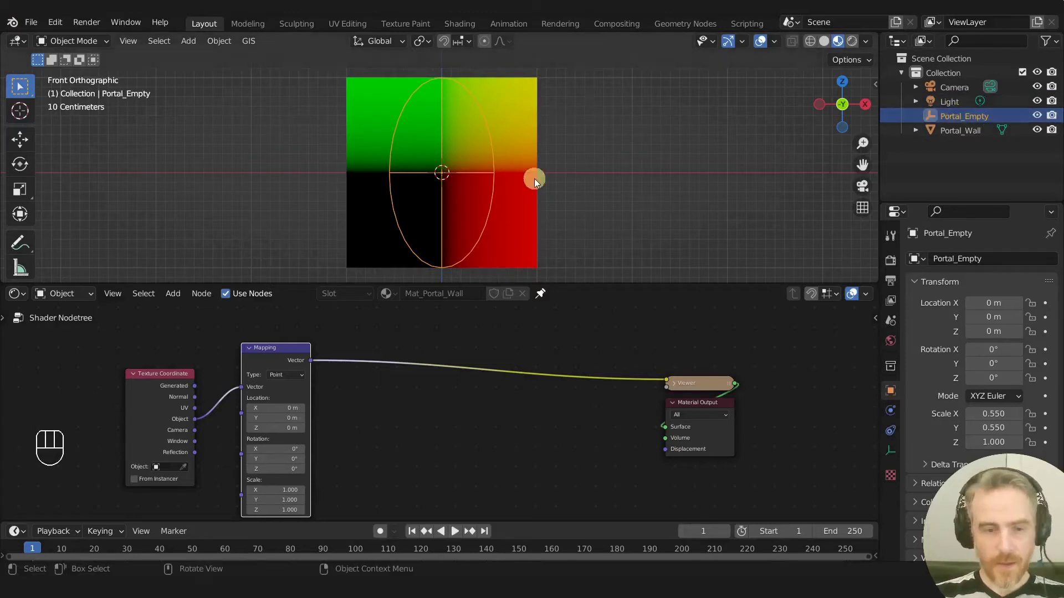
# - Set Portal_Empty as the reference object of the Texture Coordinate node
pyautogui.scroll(2, 156, 472)
pyautogui.moveTo(156, 471); pyautogui.dragTo(288, 431, button='middle')
pyautogui.click(265, 446)
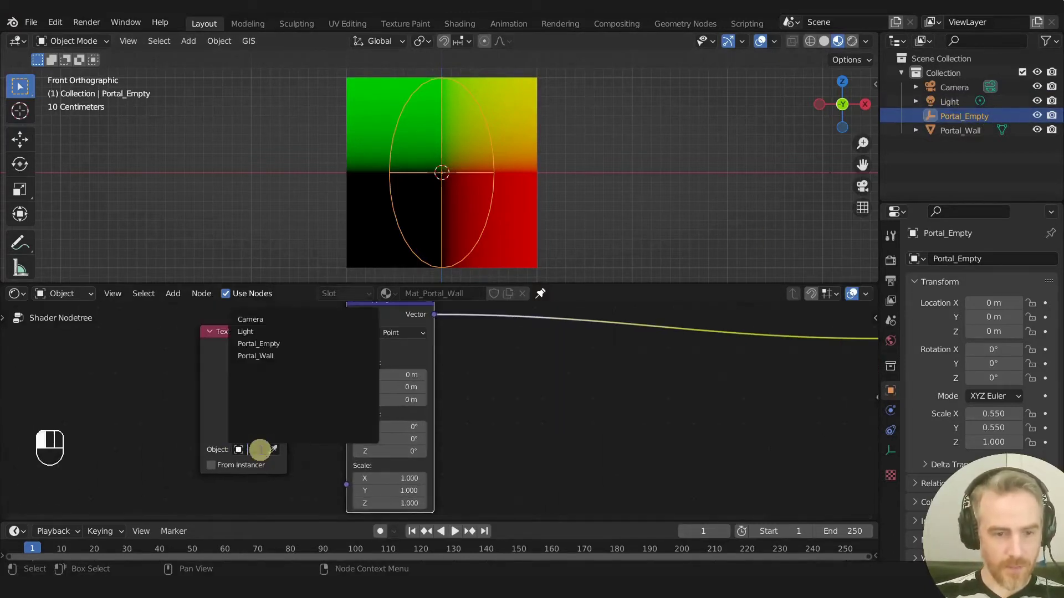
pyautogui.click(277, 343)
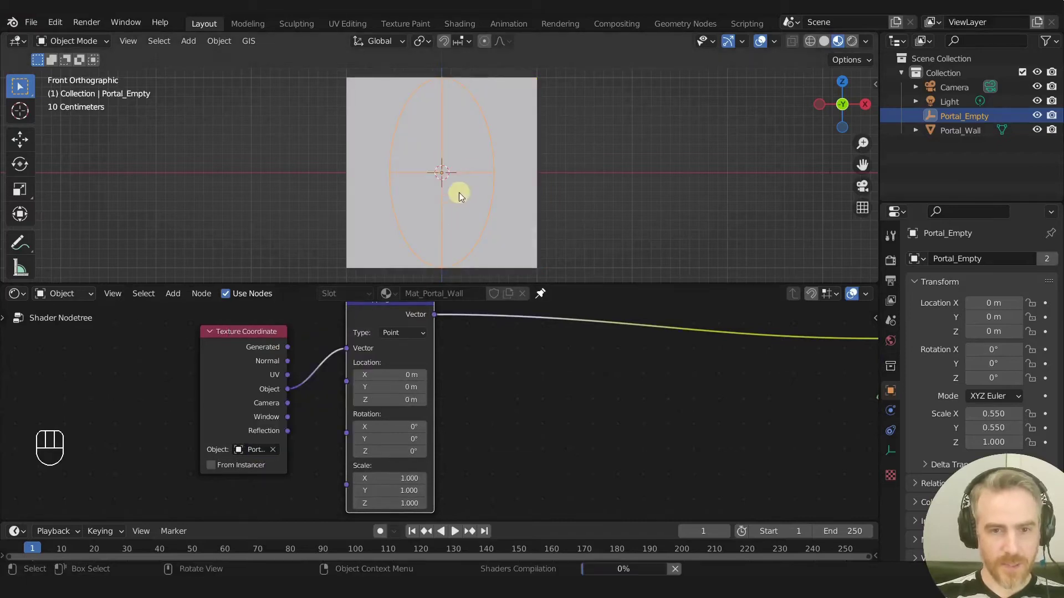
# - Try moving Portal_Empty across the wall to demonstrate that it now drives the object coordinates
pyautogui.press('g')
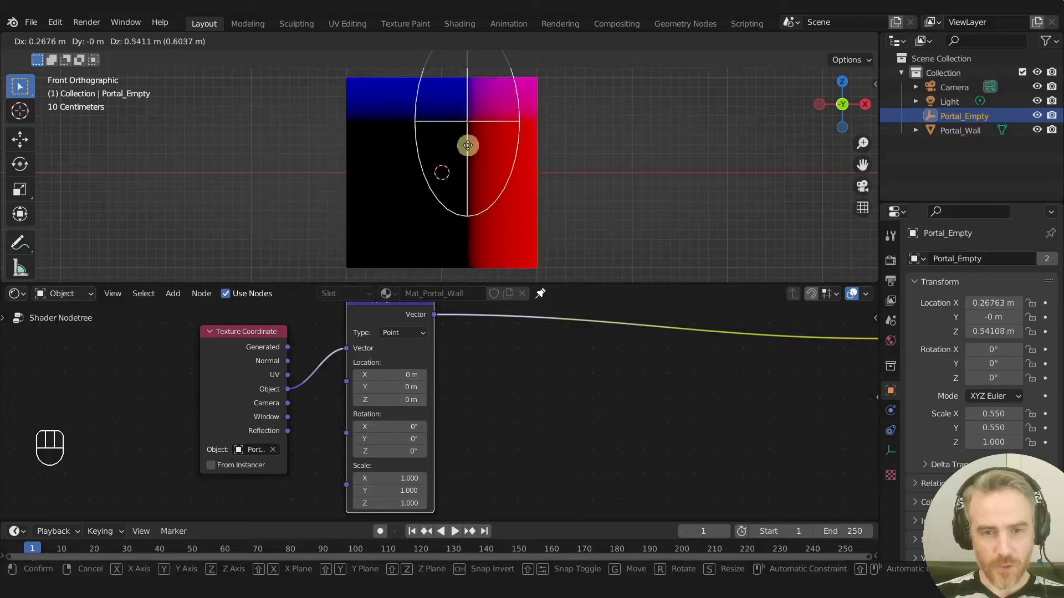
pyautogui.rightClick(438, 178)
pyautogui.moveTo(537, 364); pyautogui.dragTo(345, 404, button='middle')
pyautogui.scroll(-1, 410, 392)
pyautogui.moveTo(410, 392); pyautogui.dragTo(476, 376, button='middle')
pyautogui.scroll(-1, 477, 377)
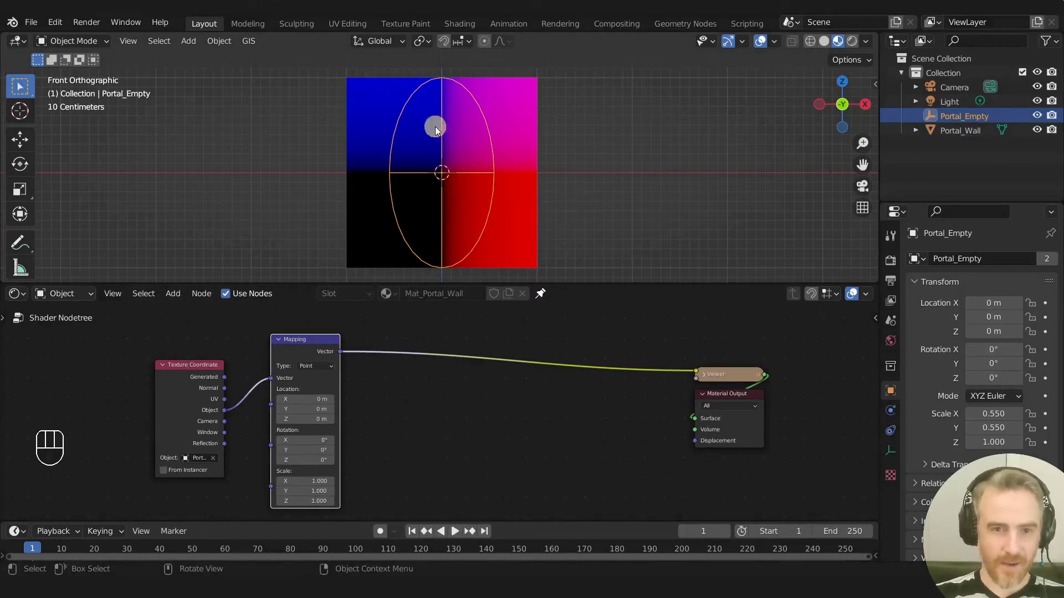
# - Add a Vector Math node on the link between the Mapping node and the Viewer
pyautogui.scroll(3, 411, 409)
pyautogui.moveTo(484, 376); pyautogui.dragTo(394, 390, button='middle')
pyautogui.click(393, 390)
pyautogui.scroll(-1, 363, 362)
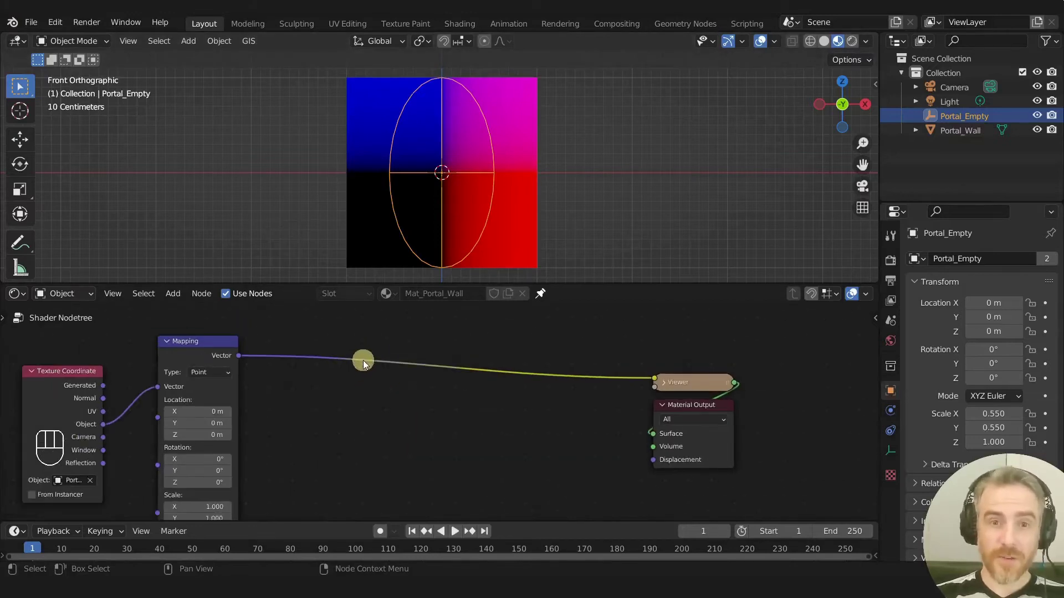
pyautogui.hotkey('shift', 'a')
pyautogui.click(348, 377)
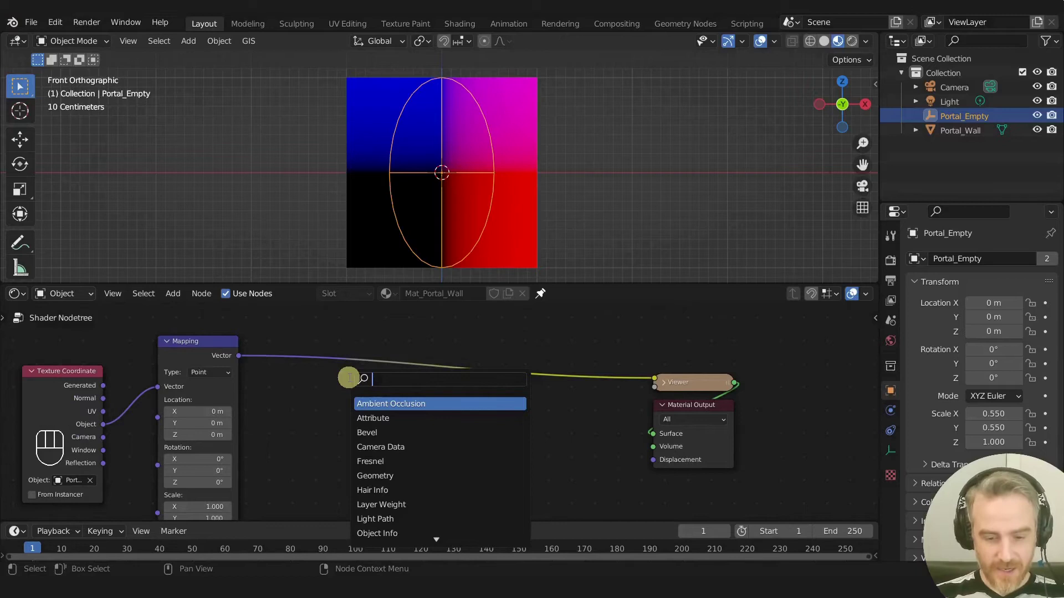
pyautogui.write('vec')
pyautogui.press('Return')
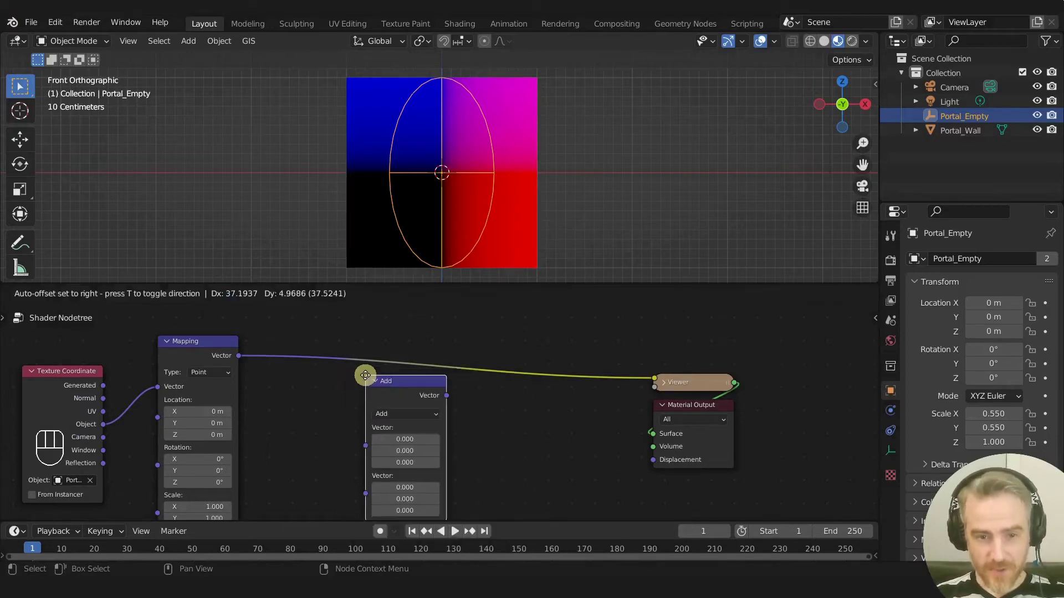
pyautogui.click(352, 326)
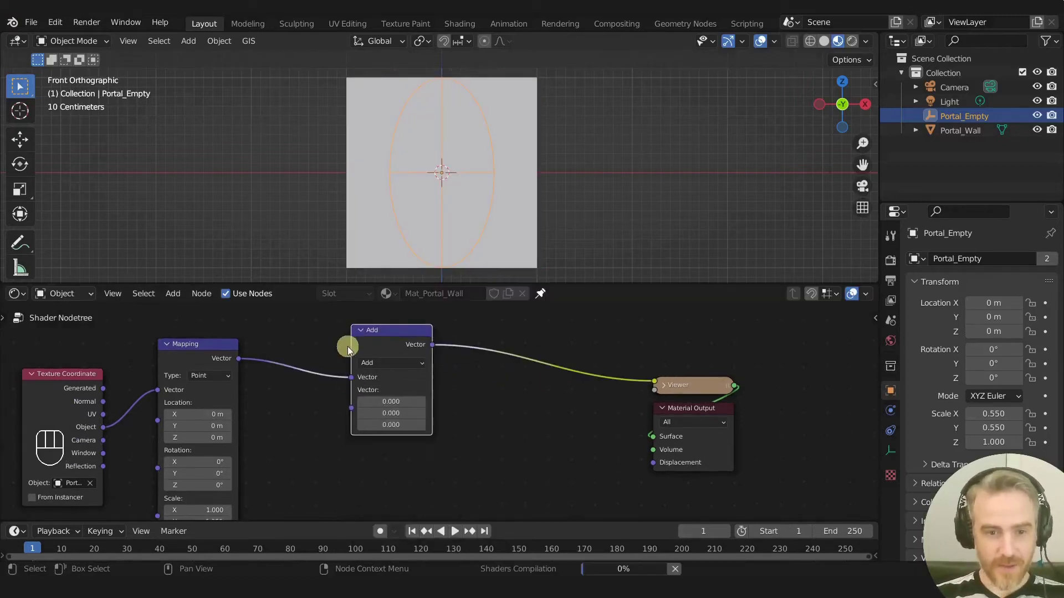
# - Set the Vector Math node's operation to Length and preview its value on the wall
pyautogui.click(394, 362)
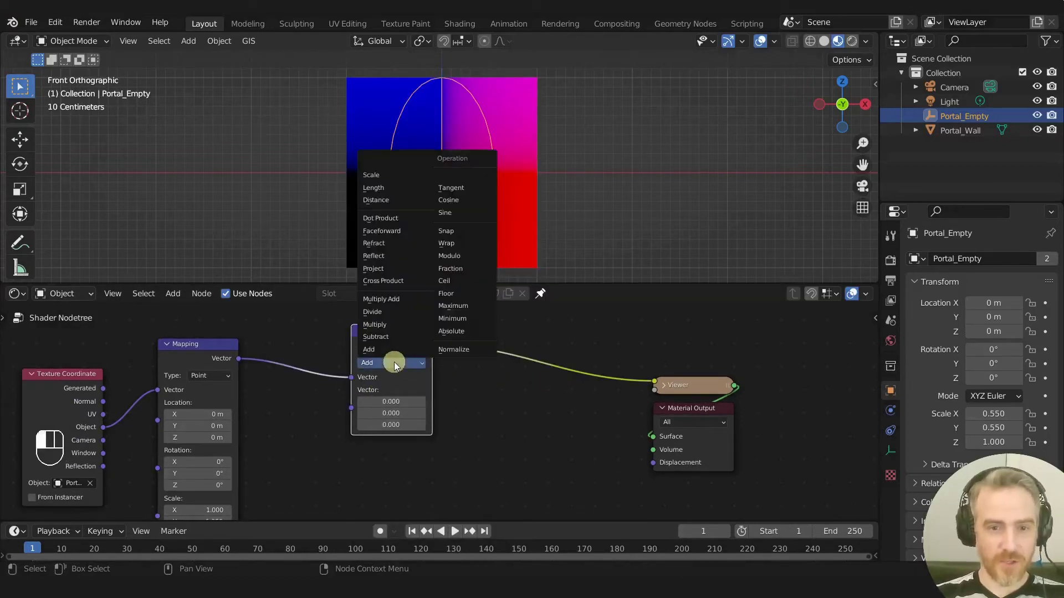
pyautogui.click(378, 189)
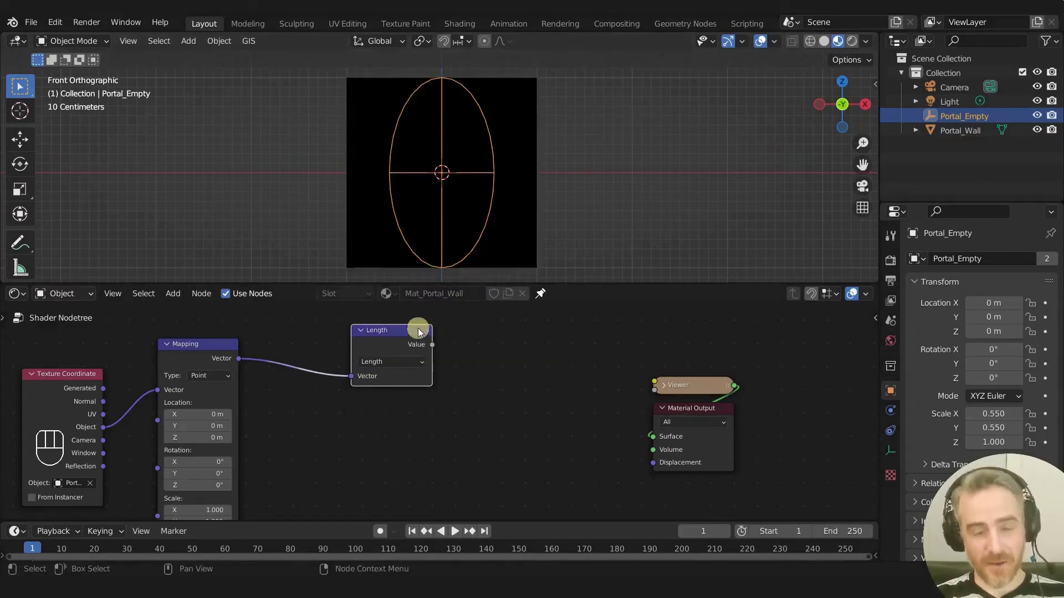
pyautogui.keyDown('ctrl'); pyautogui.keyDown('shift'); pyautogui.click(384, 346); pyautogui.keyUp('shift'); pyautogui.keyUp('ctrl')
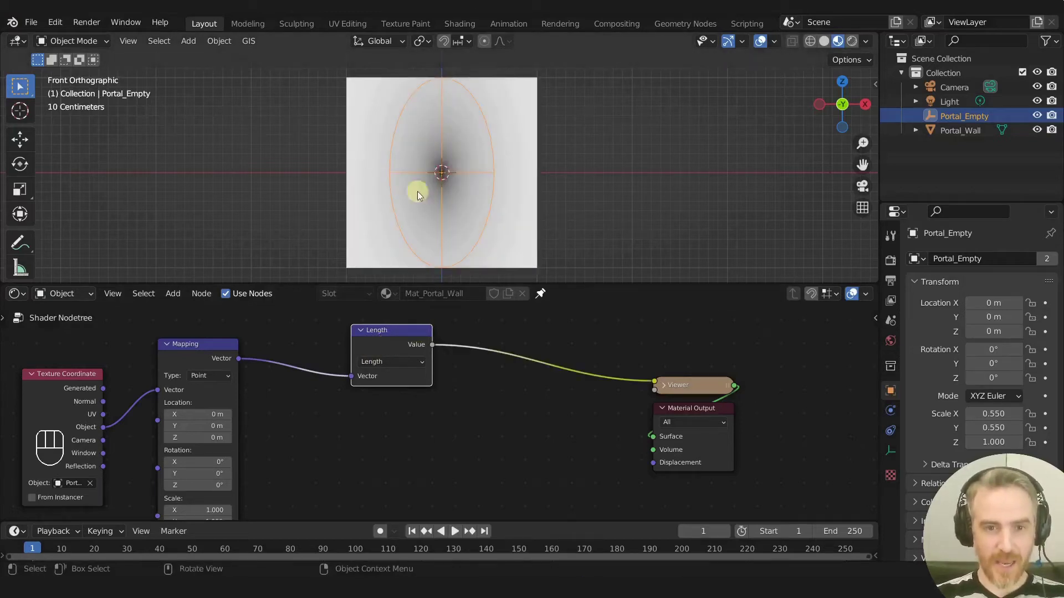
# - Switch the scene's colour management view transform away from Filmic so the wall's gradient reaches pure white
pyautogui.scroll(2, 406, 166)
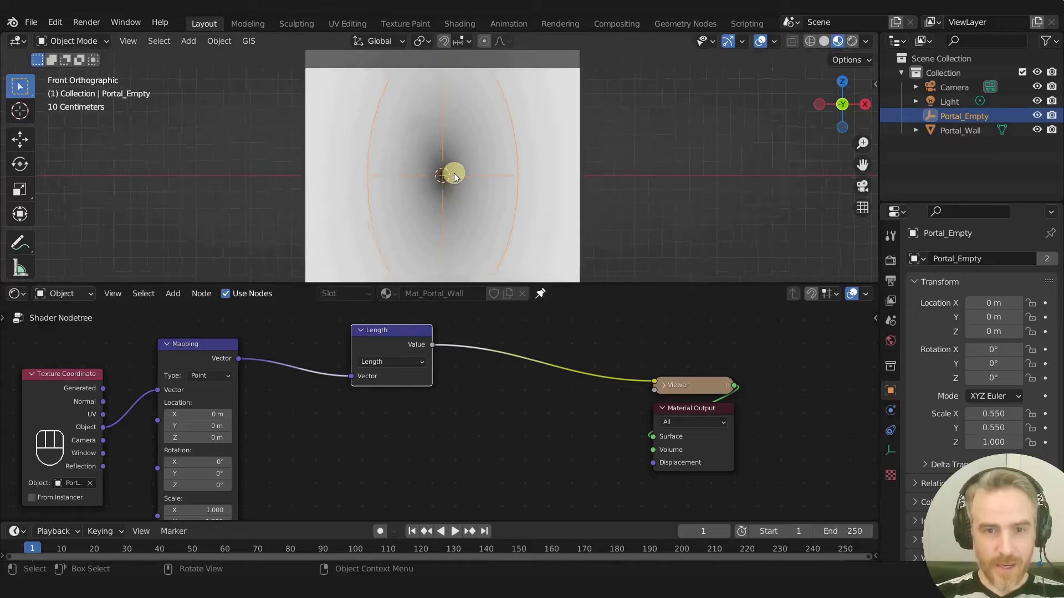
pyautogui.scroll(-1, 453, 176)
pyautogui.scroll(6, 452, 178)
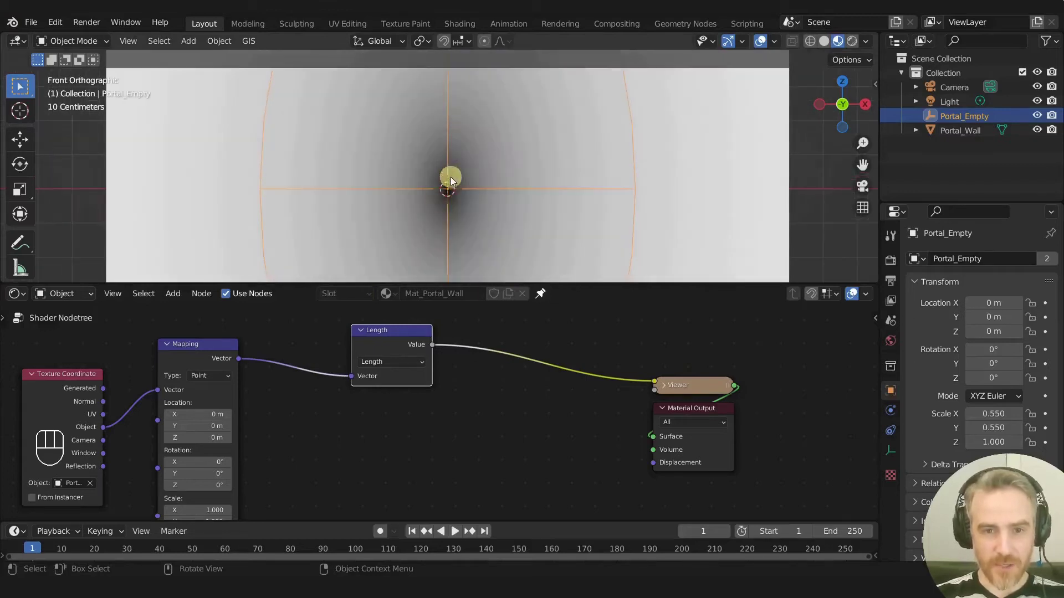
pyautogui.scroll(-5, 450, 189)
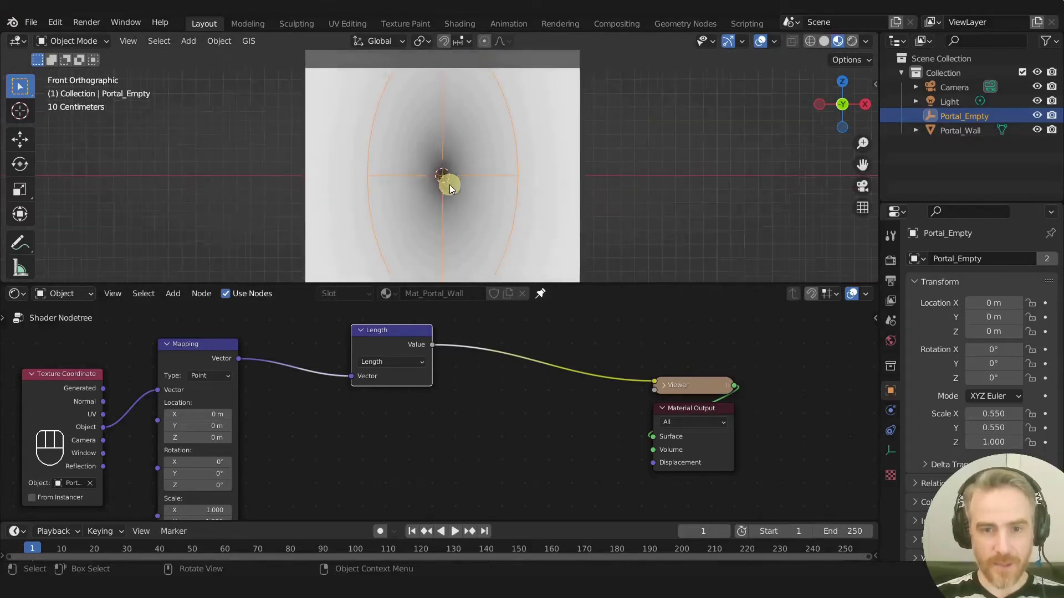
pyautogui.scroll(-2, 557, 166)
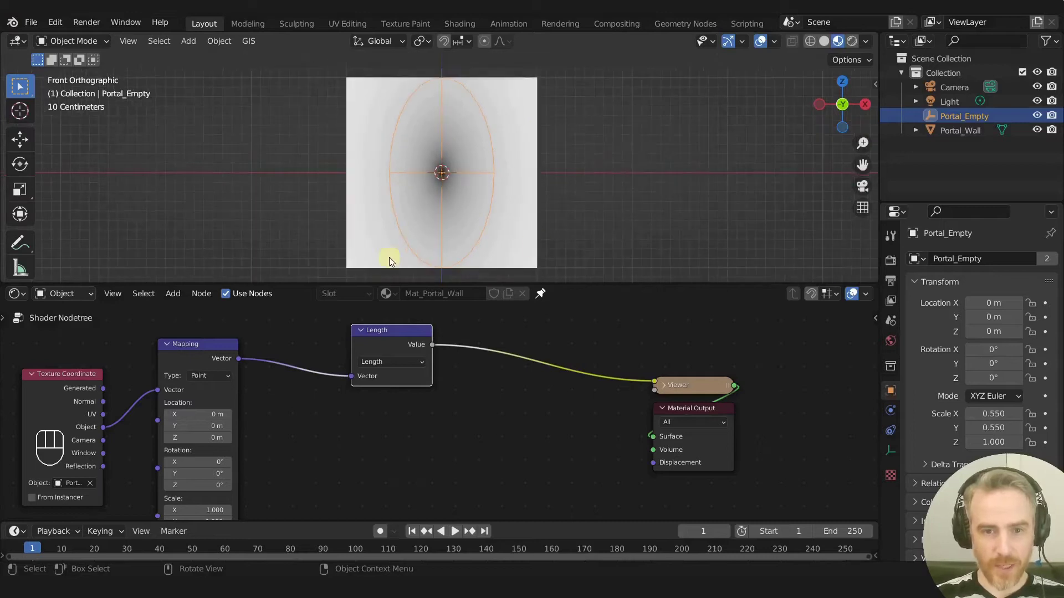
pyautogui.click(891, 261)
pyautogui.scroll(-5, 942, 412)
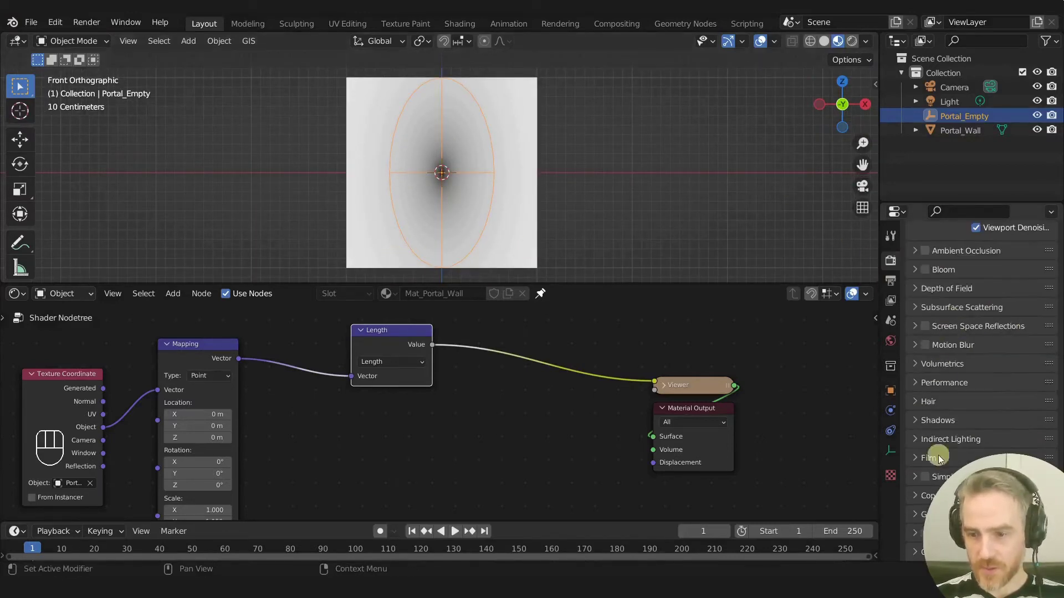
pyautogui.click(957, 552)
pyautogui.scroll(-5, 956, 554)
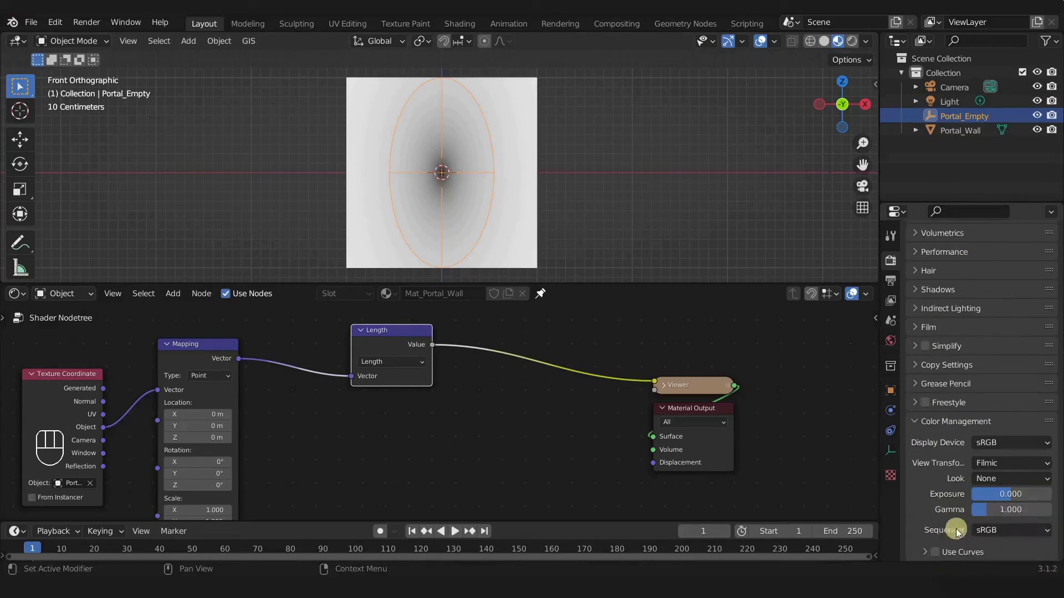
pyautogui.click(992, 462)
pyautogui.click(986, 479)
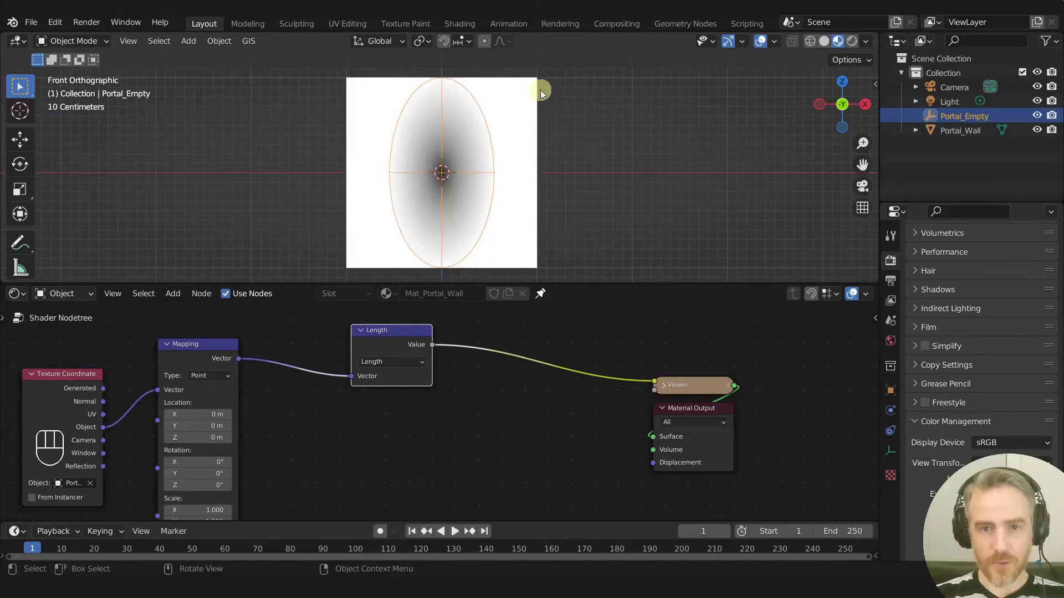
# - Try moving Portal_Empty around the wall to demonstrate the oval gradient following it, and put it back at the centre
pyautogui.scroll(2, 466, 166)
pyautogui.scroll(-2, 476, 165)
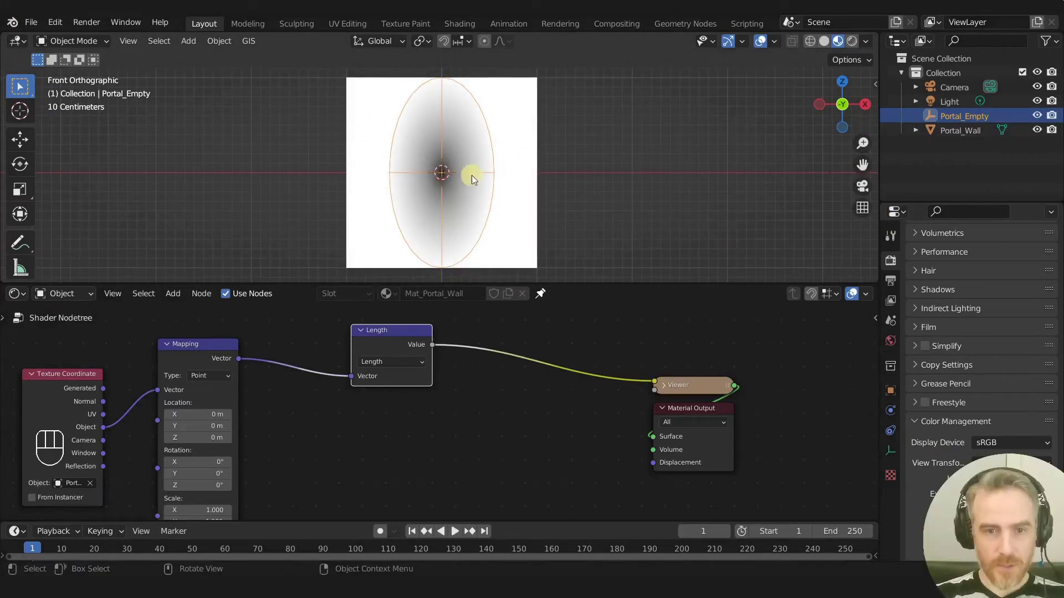
pyautogui.press('g')
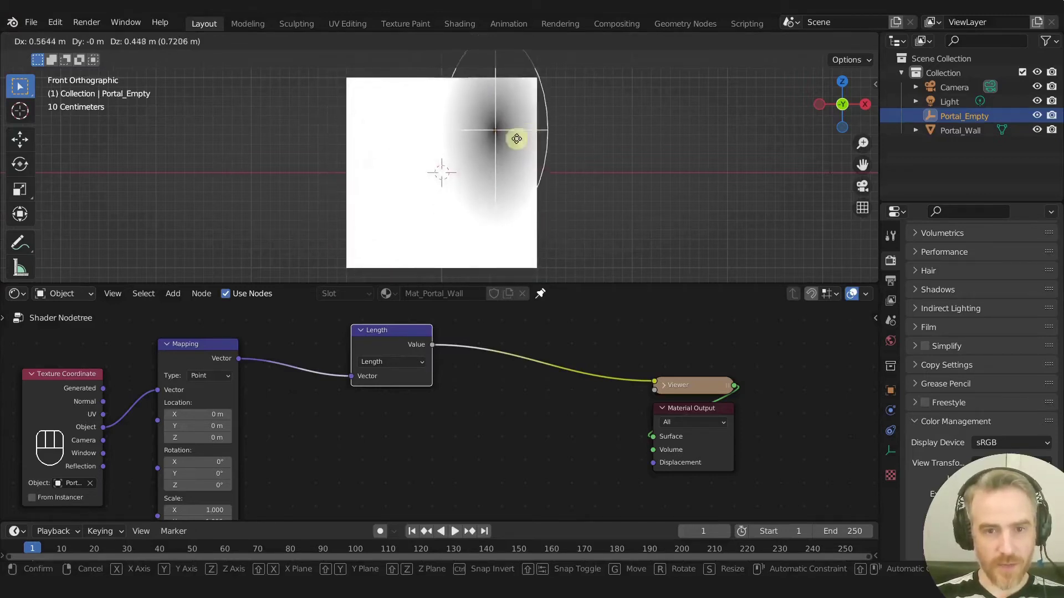
pyautogui.click(447, 167)
pyautogui.scroll(1, 444, 184)
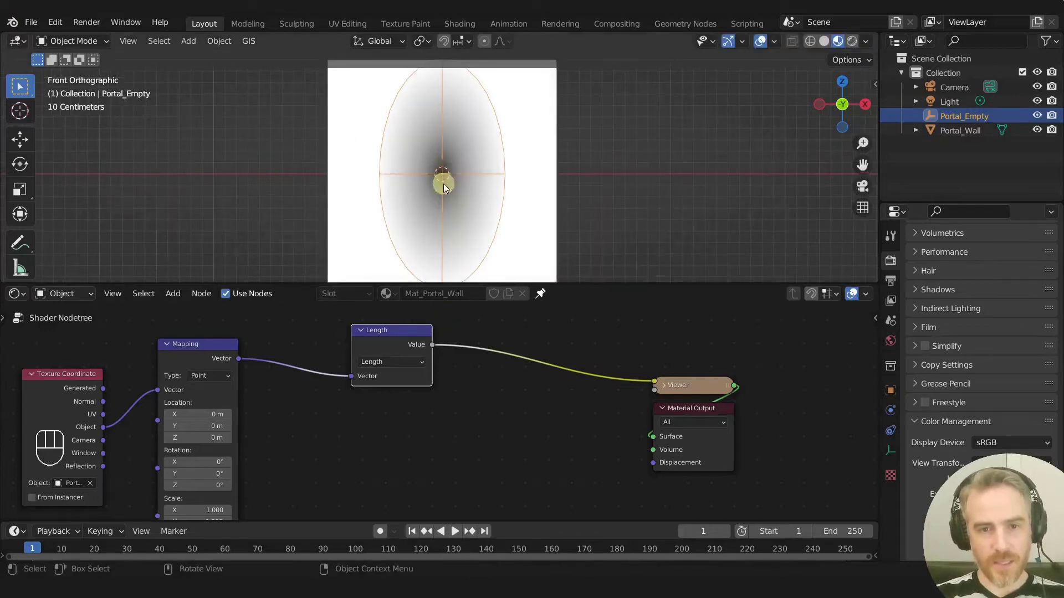
pyautogui.scroll(-1, 453, 207)
# - Add a Math node between the Length node and the Viewer, and set its operation to Subtract
pyautogui.moveTo(380, 364); pyautogui.dragTo(342, 377)
pyautogui.hotkey('shift', 'a')
pyautogui.write('mat')
pyautogui.press('Return')
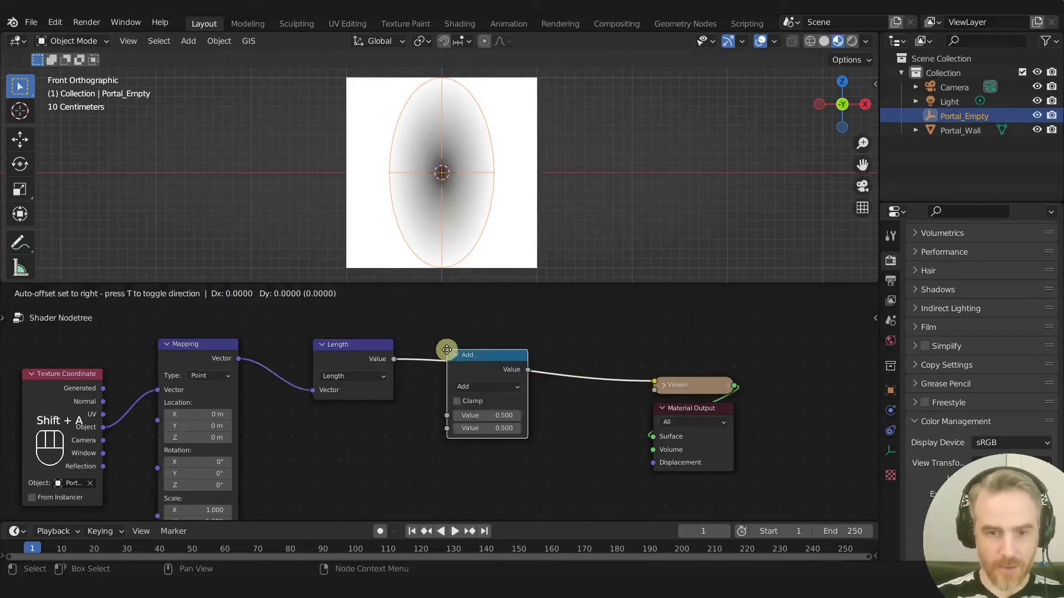
pyautogui.click(440, 337)
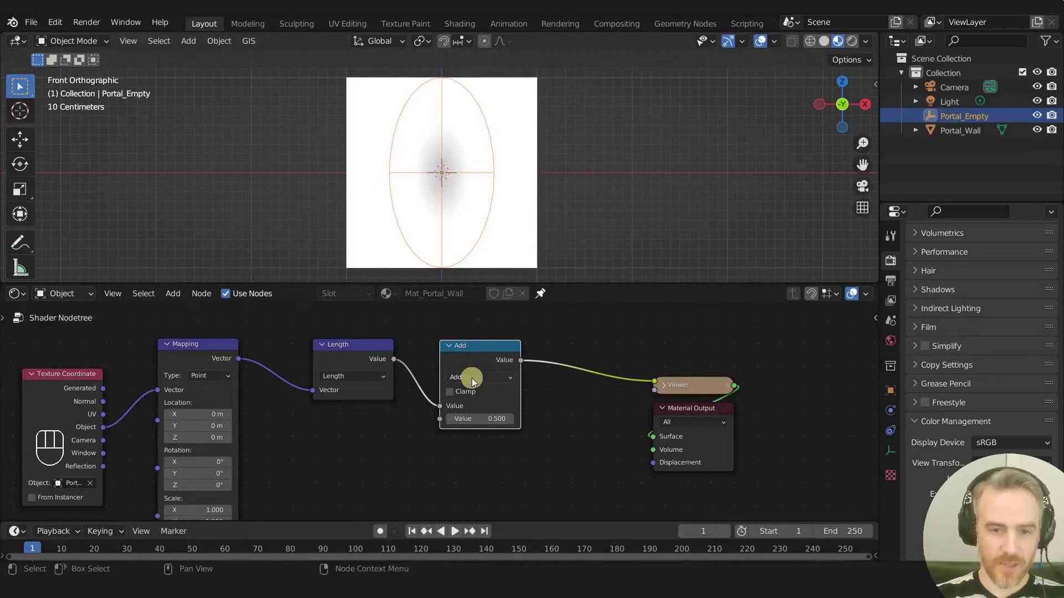
pyautogui.click(475, 378)
pyautogui.click(477, 420)
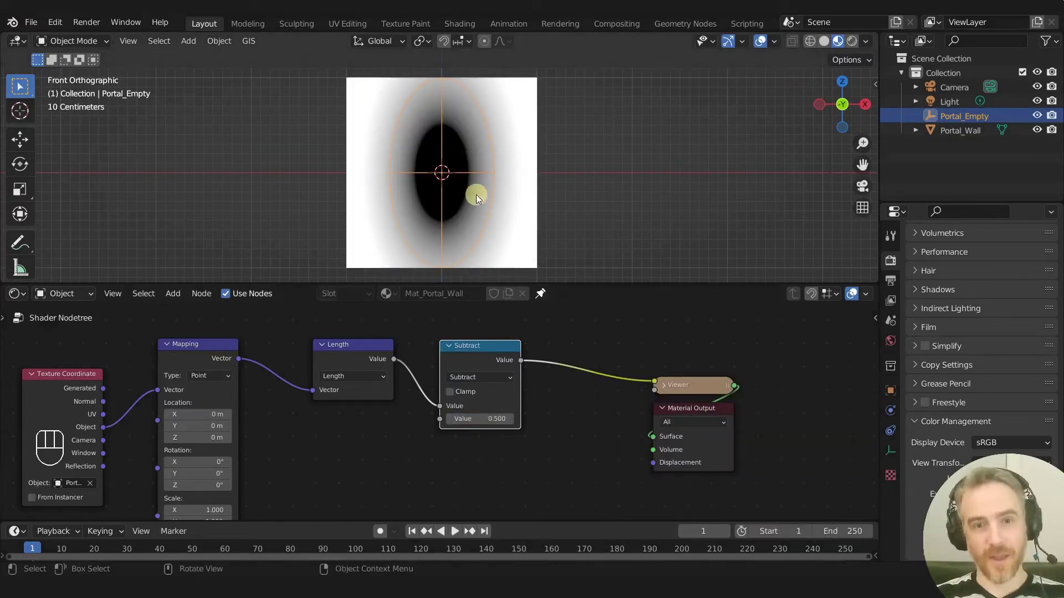
# - Set the Subtract node's value to 1 so the black oval matches the outline of the empty
pyautogui.scroll(1, 457, 192)
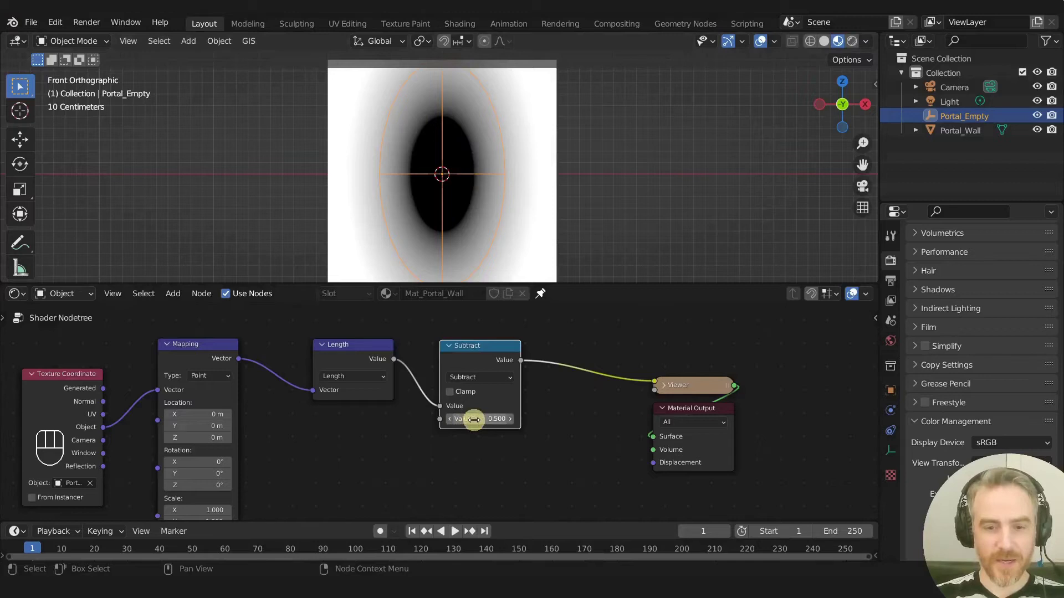
pyautogui.moveTo(473, 419); pyautogui.dragTo(480, 420)
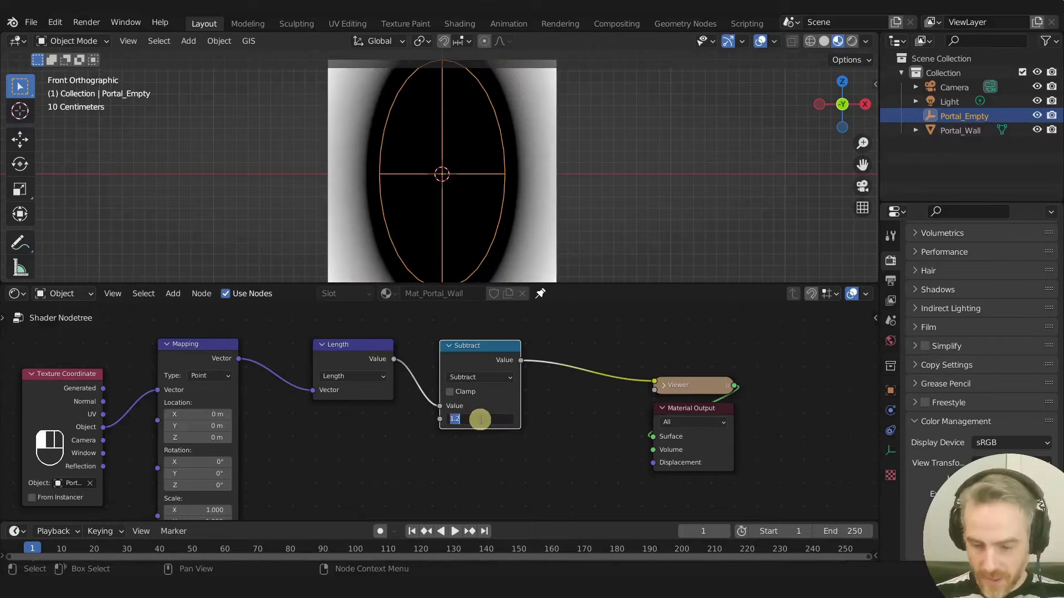
pyautogui.write('1')
pyautogui.press('Return')
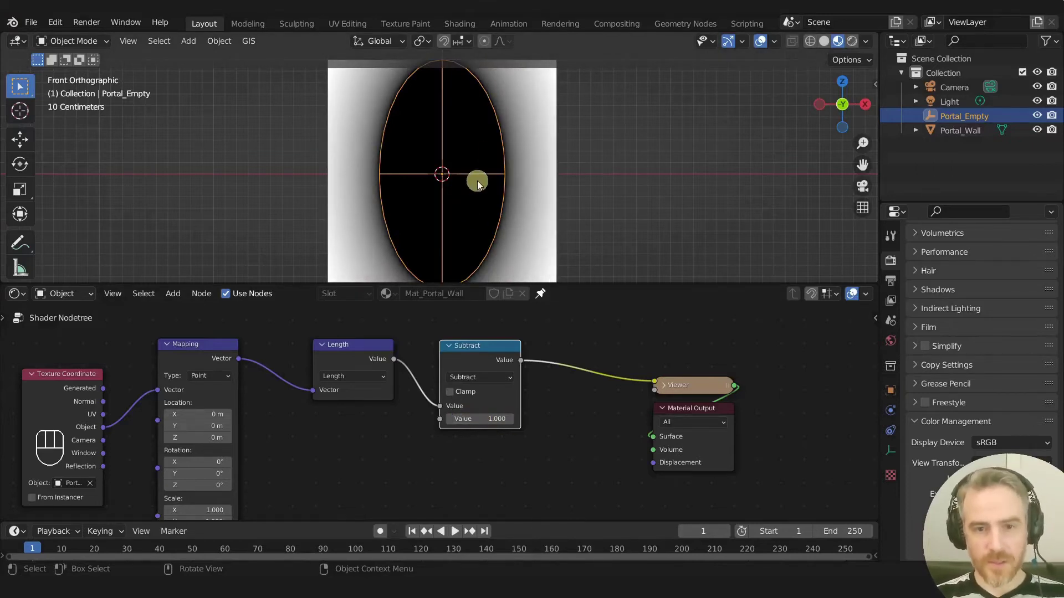
# - Examine the black oval and the surrounding gradient on the wall against the outline of Portal_Empty
pyautogui.scroll(4, 520, 164)
pyautogui.scroll(-2, 559, 151)
pyautogui.scroll(-2, 560, 148)
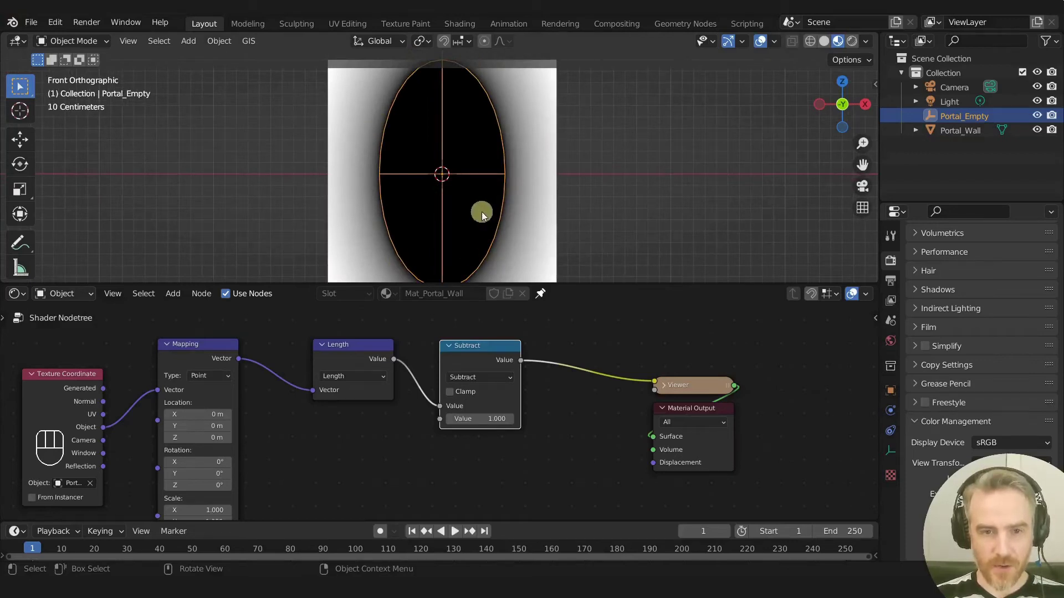
pyautogui.moveTo(565, 344); pyautogui.dragTo(496, 342, button='middle')
pyautogui.scroll(-1, 510, 352)
pyautogui.scroll(1, 495, 342)
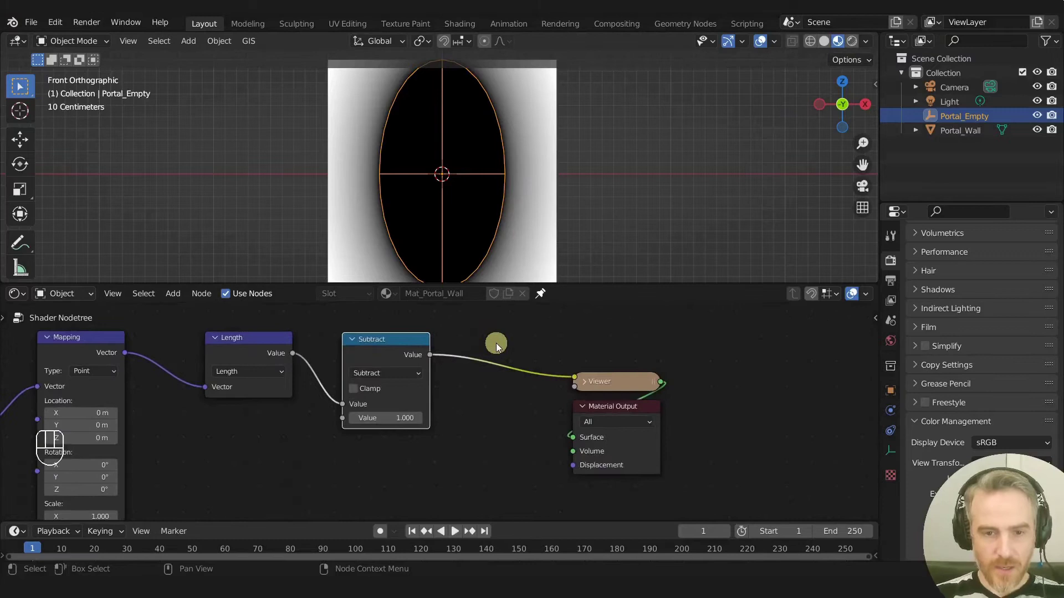
pyautogui.scroll(-1, 476, 177)
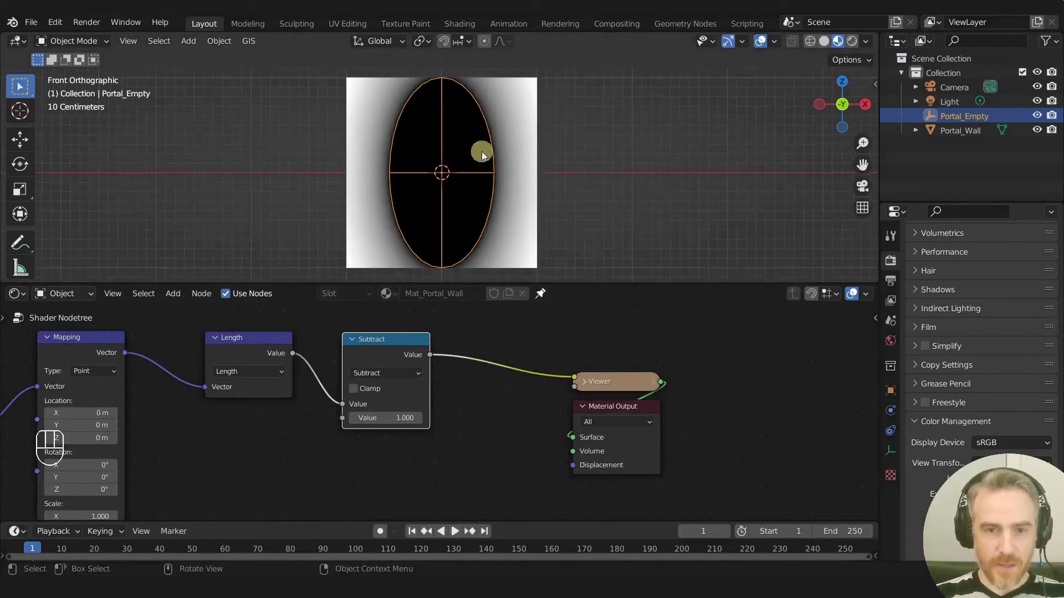
pyautogui.scroll(2, 475, 187)
pyautogui.scroll(-1, 461, 171)
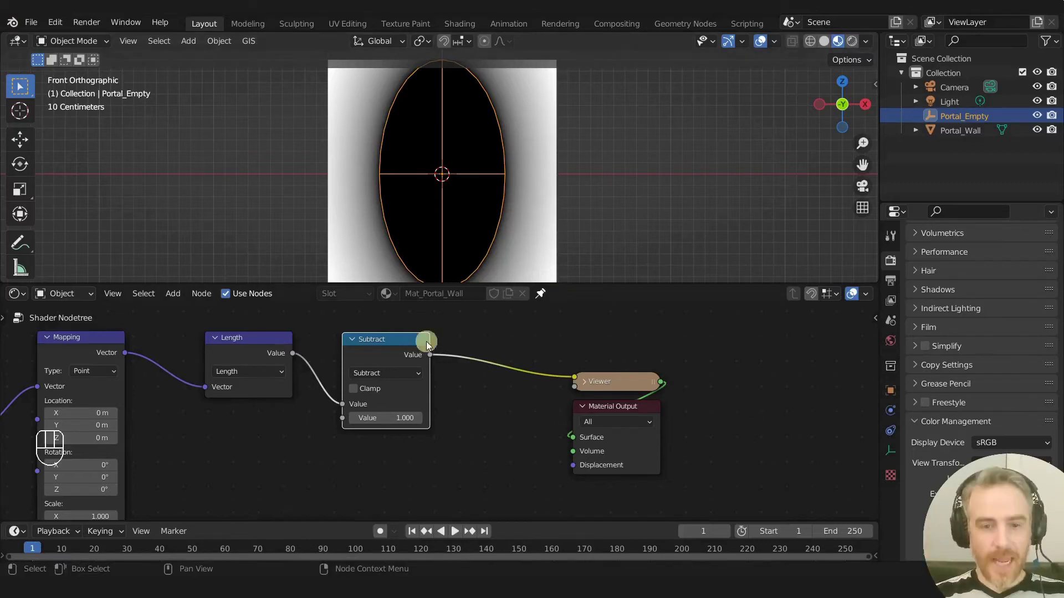
# - Duplicate the Subtract node, insert the copy between it and the Viewer, and set the copy's operation to Absolute
pyautogui.hotkey('shift', 'd')
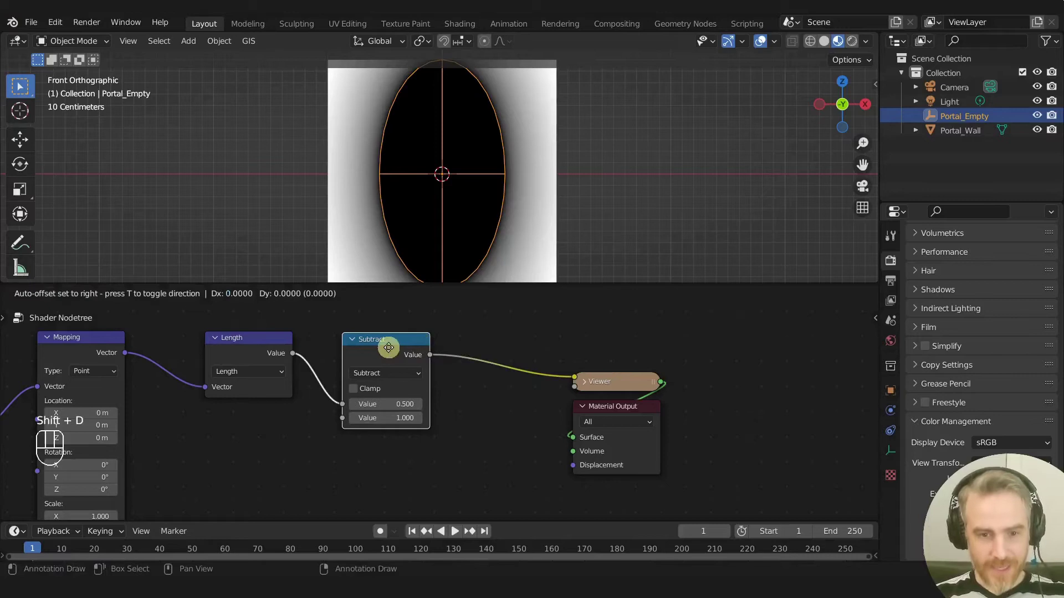
pyautogui.click(505, 364)
pyautogui.click(528, 370)
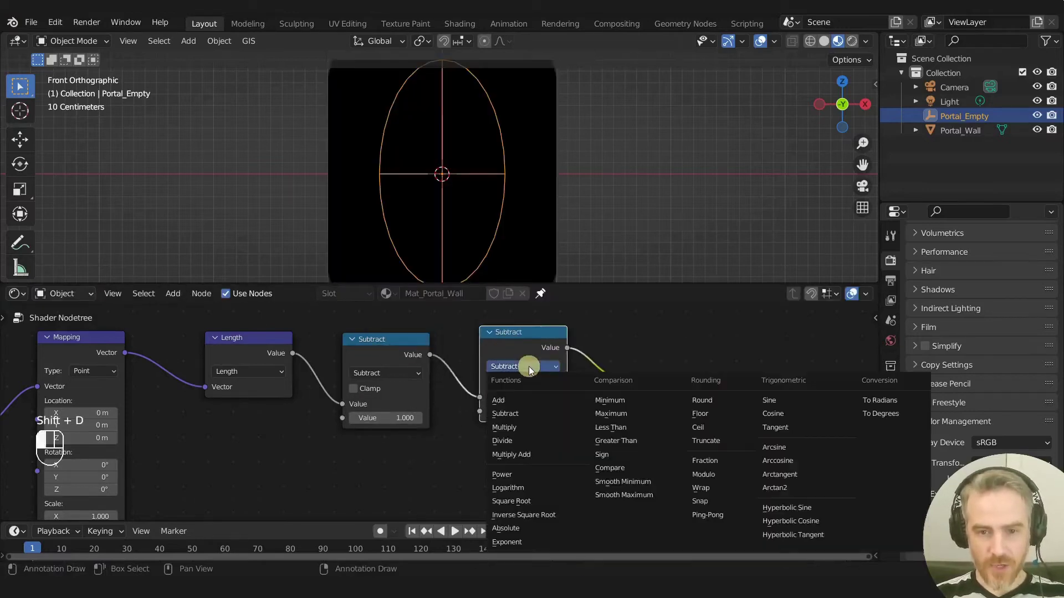
pyautogui.click(515, 529)
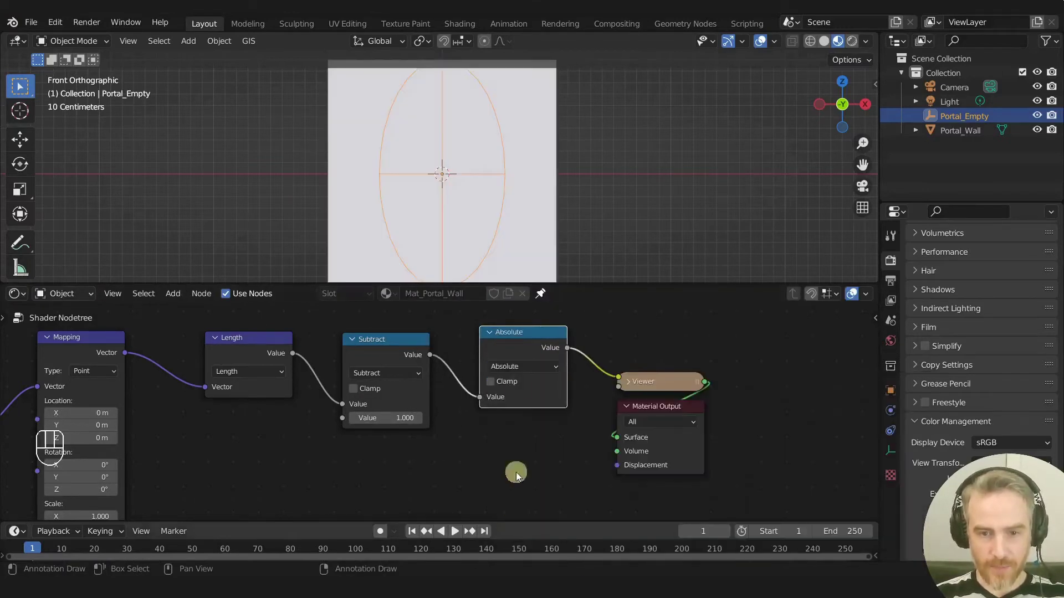
pyautogui.scroll(-2, 453, 223)
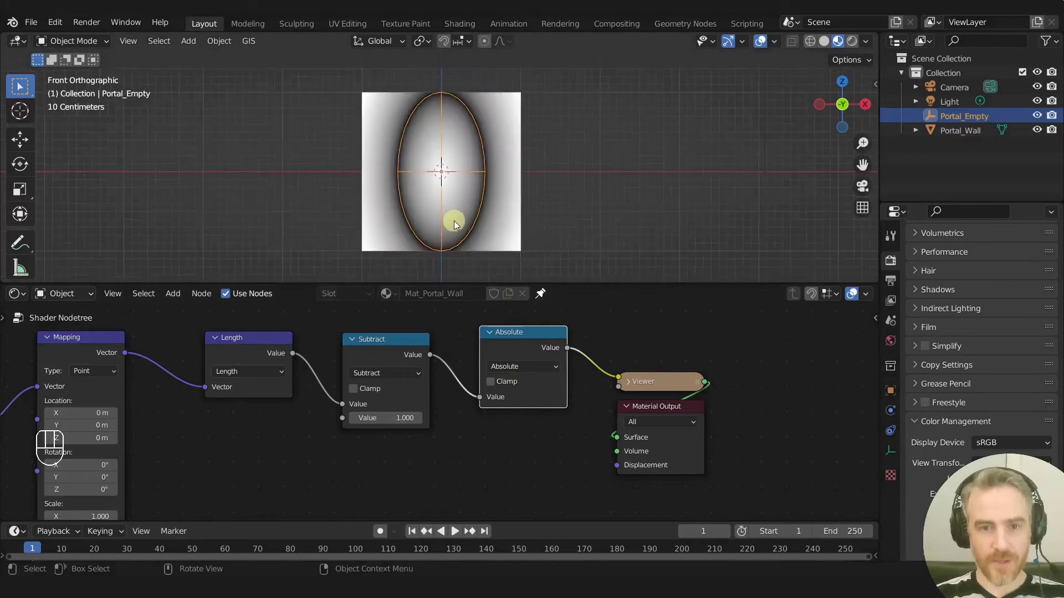
pyautogui.scroll(1, 455, 231)
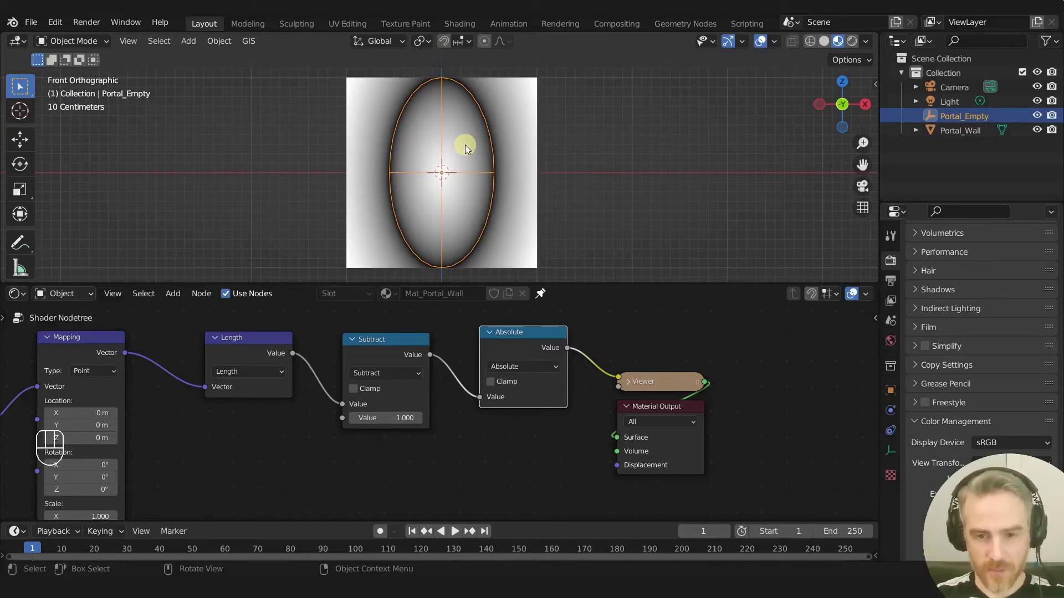
# - Move the Viewer and Material Output nodes away from the Absolute node to make room for another node
pyautogui.moveTo(600, 329); pyautogui.dragTo(483, 361, button='middle')
pyautogui.scroll(1, 521, 369)
pyautogui.moveTo(521, 368); pyautogui.dragTo(613, 501)
pyautogui.press('g')
pyautogui.click(806, 489)
pyautogui.moveTo(568, 416); pyautogui.dragTo(473, 398, button='middle')
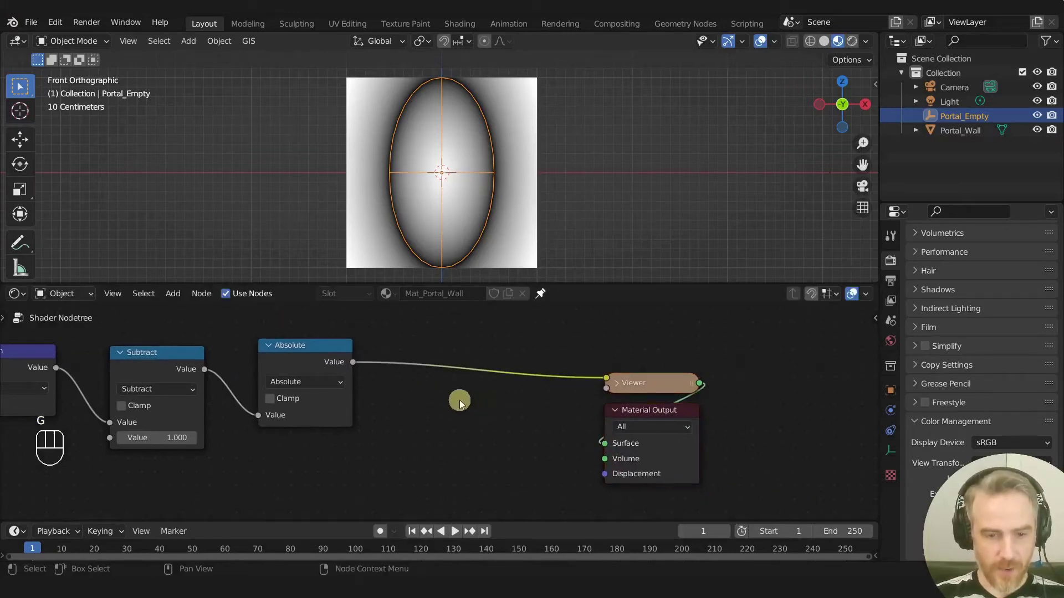
# - Add a Map Range node between the Absolute node and the Viewer
pyautogui.hotkey('shift', 'a')
pyautogui.write('map ra')
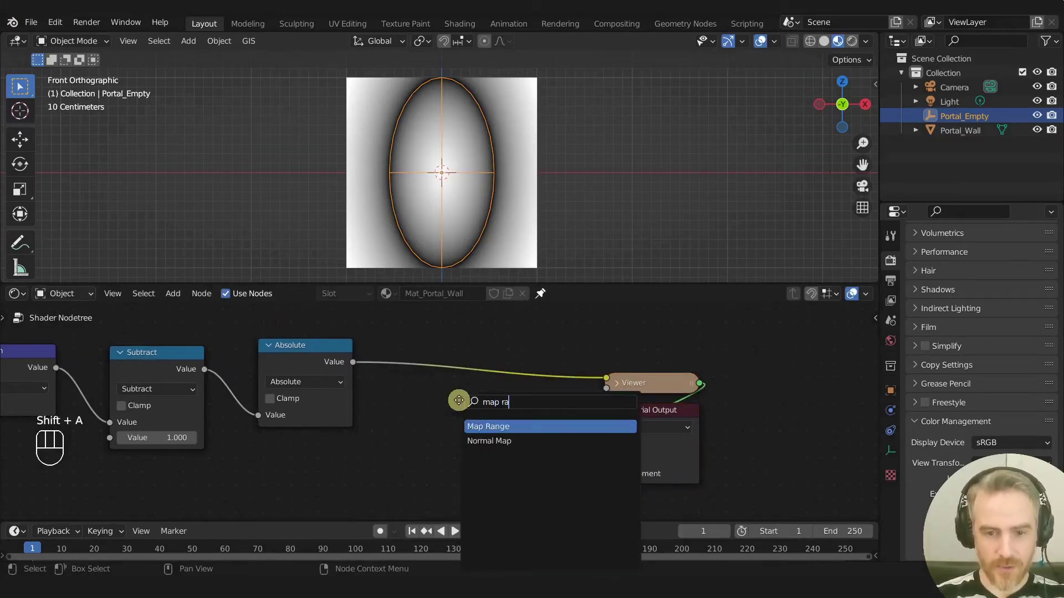
pyautogui.press('Return')
pyautogui.click(434, 352)
pyautogui.scroll(3, 537, 427)
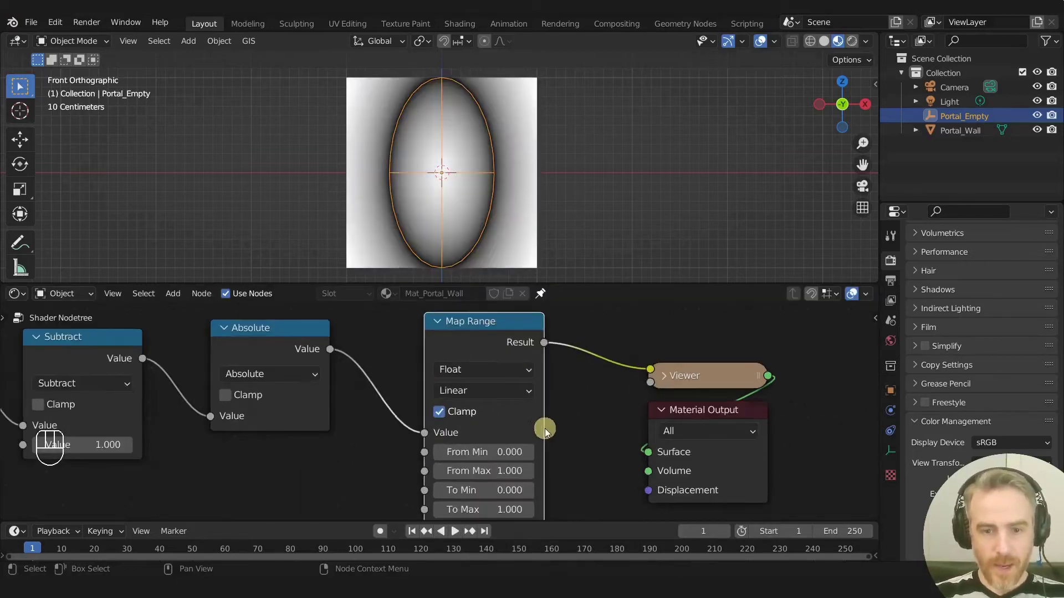
# - Try From Min 0.1 and From Max 0.8 on the Map Range node, with To Min 0 and To Max 1
pyautogui.scroll(2, 559, 158)
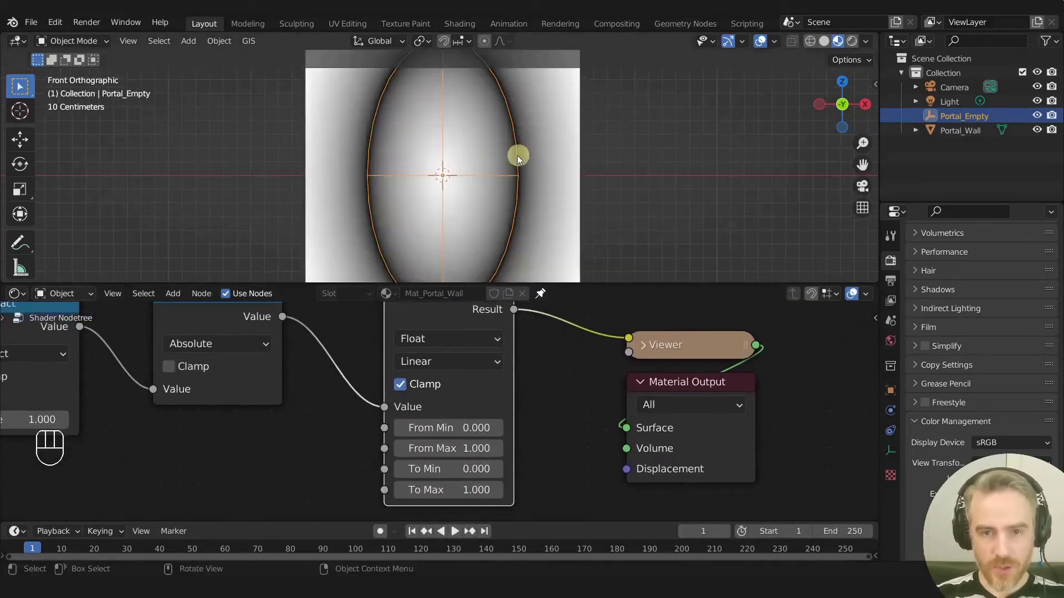
pyautogui.keyDown('shift'); pyautogui.moveTo(452, 429); pyautogui.dragTo(439, 476); pyautogui.keyUp('shift')
pyautogui.click(442, 468)
pyautogui.write('0')
pyautogui.press('Tab')
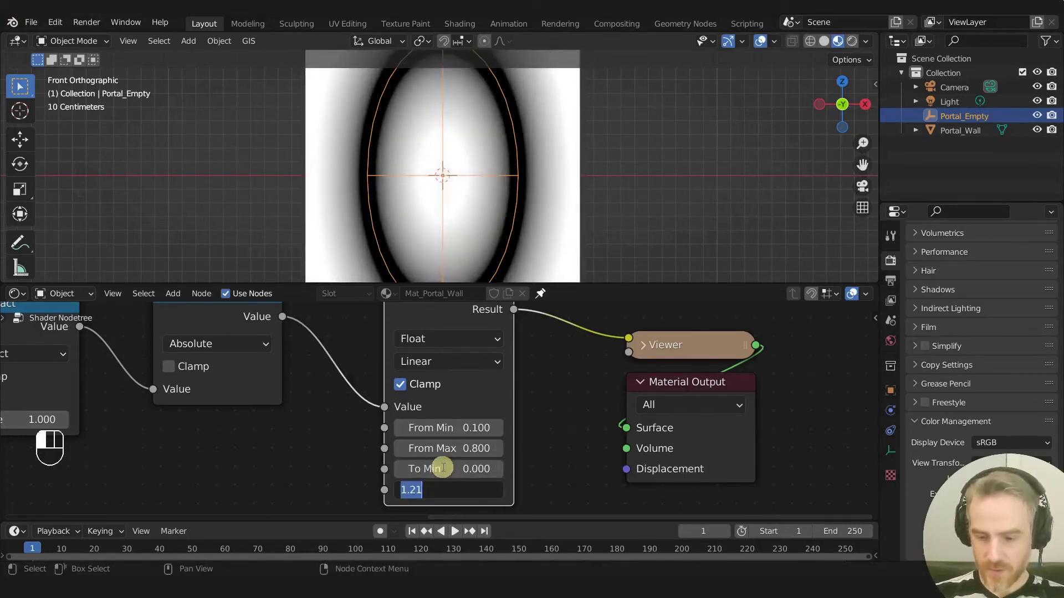
pyautogui.write('1')
pyautogui.press('Return')
pyautogui.moveTo(450, 425); pyautogui.dragTo(444, 427)
pyautogui.click(466, 408)
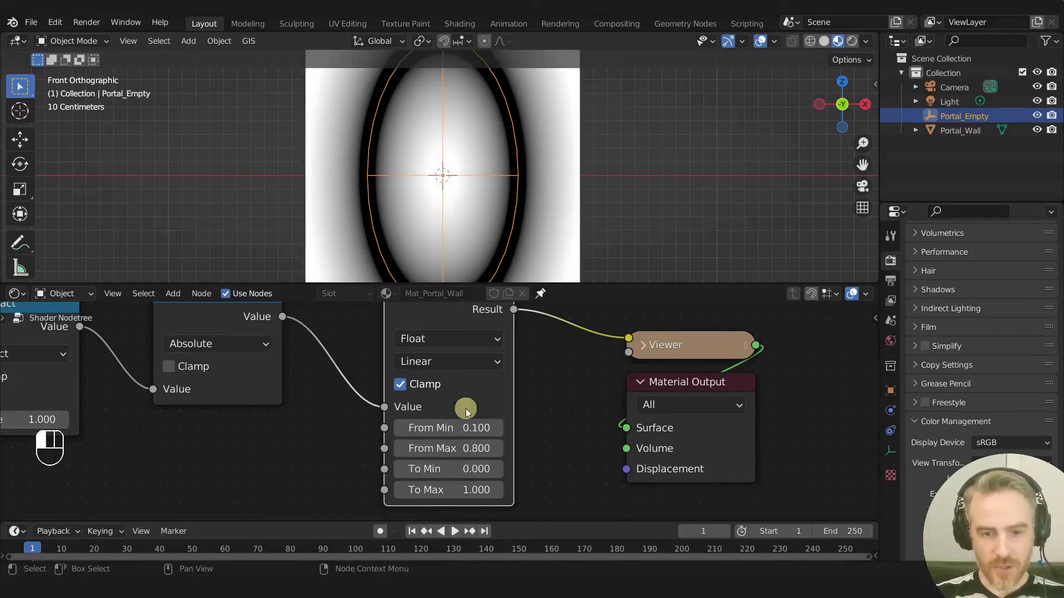
# - Set the Map Range node's From Max to 0 and From Min to 0.04 to produce a thin white ring
pyautogui.moveTo(460, 427); pyautogui.dragTo(478, 448)
pyautogui.click(478, 448)
pyautogui.write('0')
pyautogui.press('Return')
pyautogui.click(478, 428)
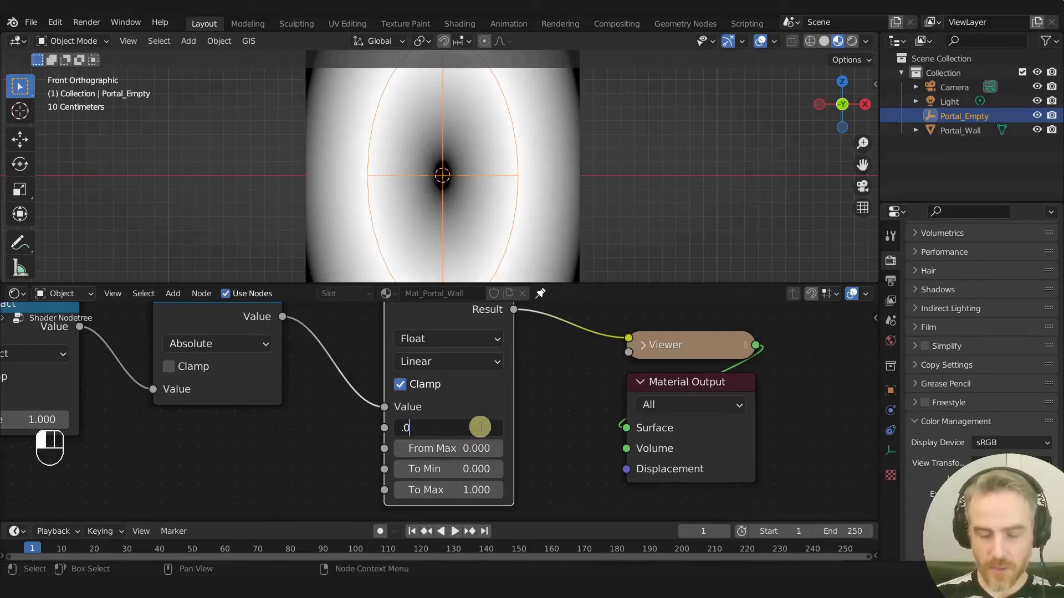
pyautogui.write('.04')
pyautogui.press('Return')
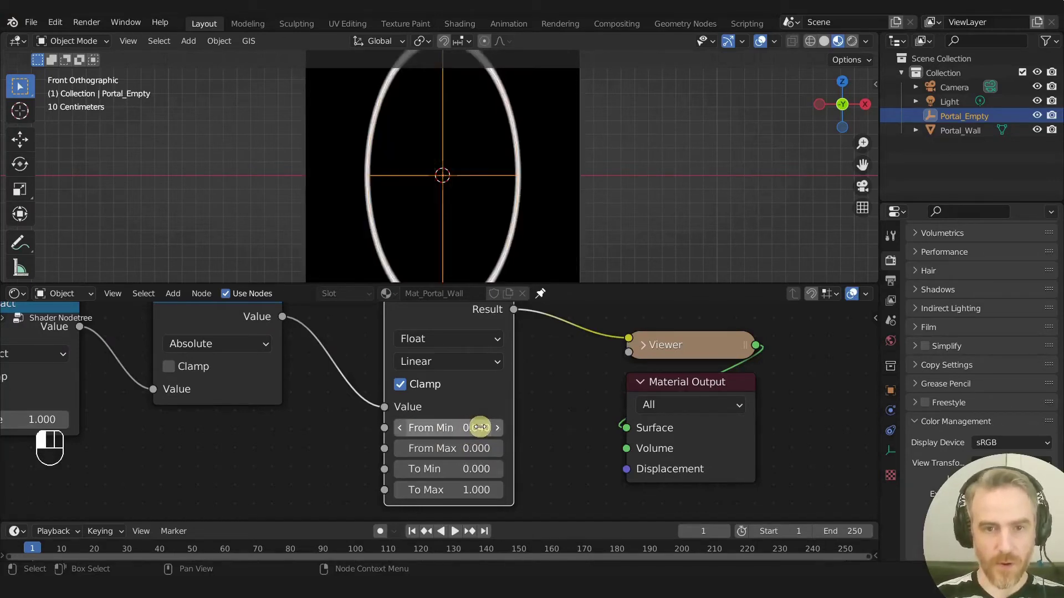
pyautogui.keyDown('shift'); pyautogui.moveTo(475, 428); pyautogui.dragTo(479, 427); pyautogui.keyUp('shift')
pyautogui.click(478, 428)
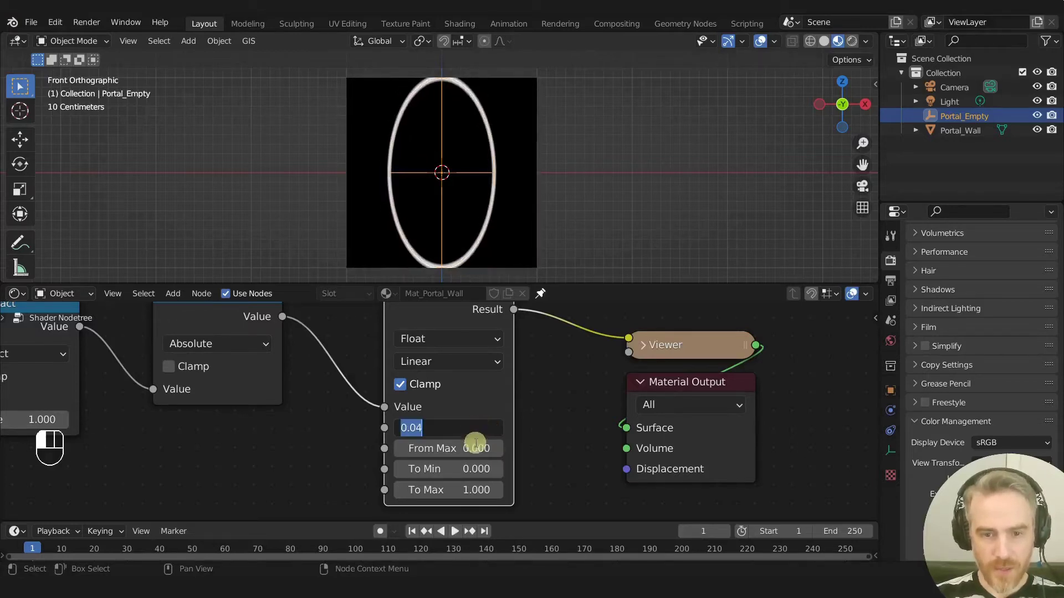
pyautogui.click(481, 406)
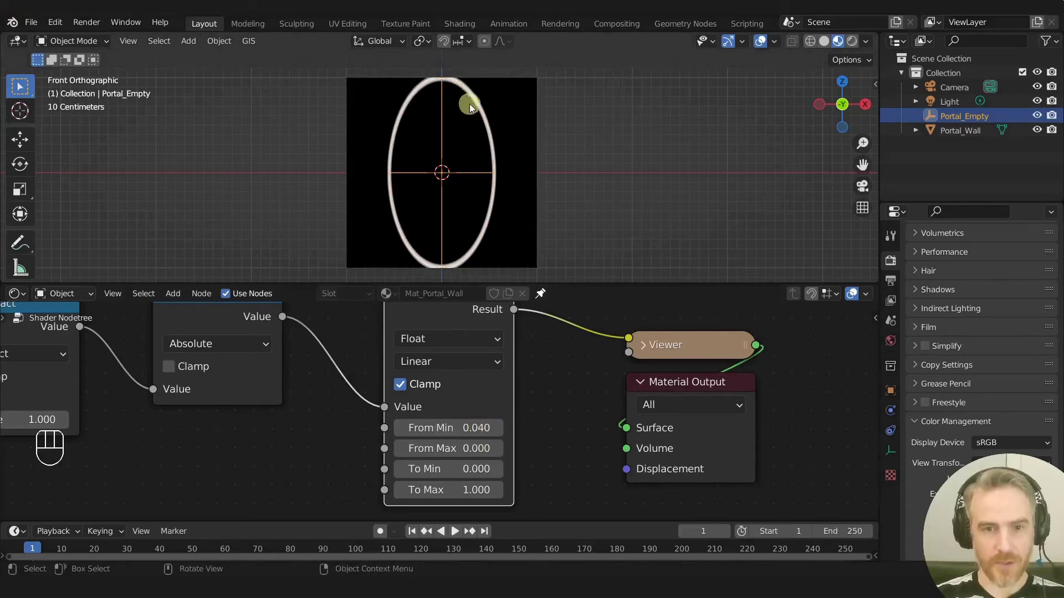
# - In a maximized viewport, try scaling Portal_Empty to about 0.92 along Z and moving it across the wall, and undo the scaling
pyautogui.scroll(5, 493, 125)
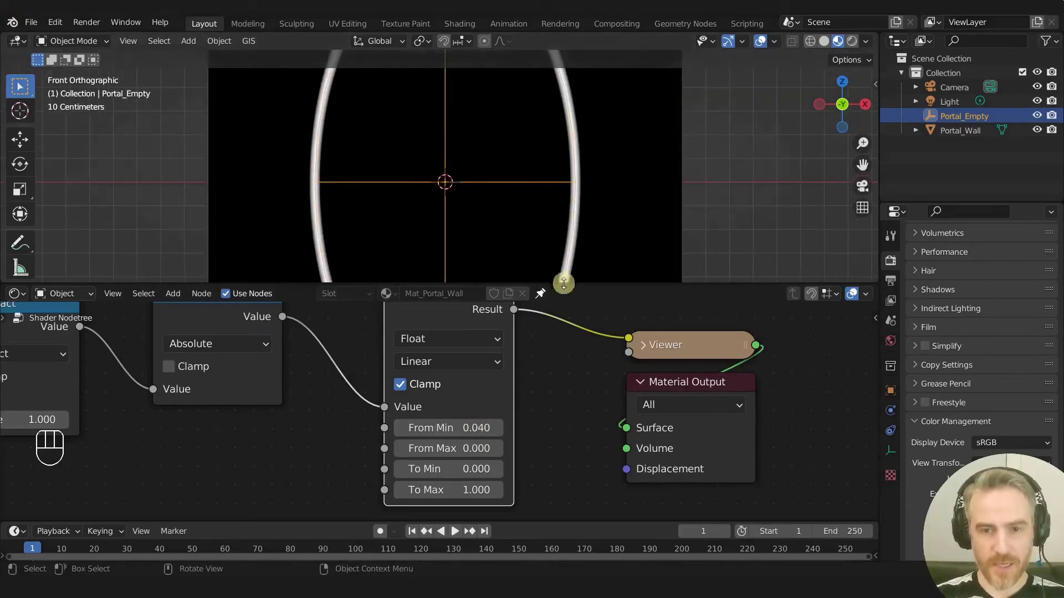
pyautogui.hotkey('ctrl', 'space')
pyautogui.moveTo(556, 221); pyautogui.dragTo(704, 277, button='middle')
pyautogui.scroll(-3, 673, 124)
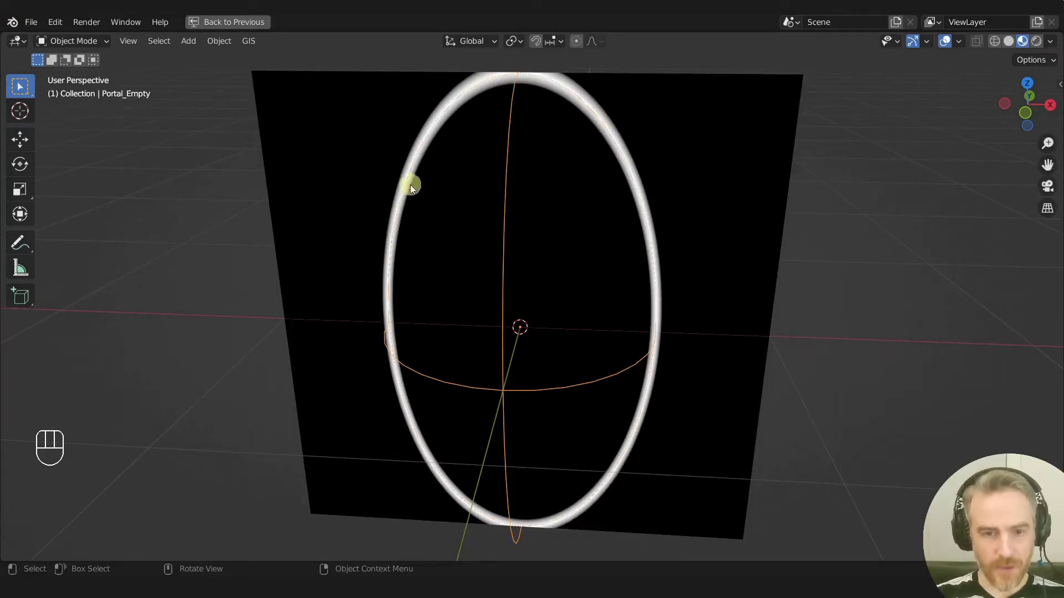
pyautogui.moveTo(511, 189); pyautogui.dragTo(575, 187, button='middle')
pyautogui.press('s')
pyautogui.press('z')
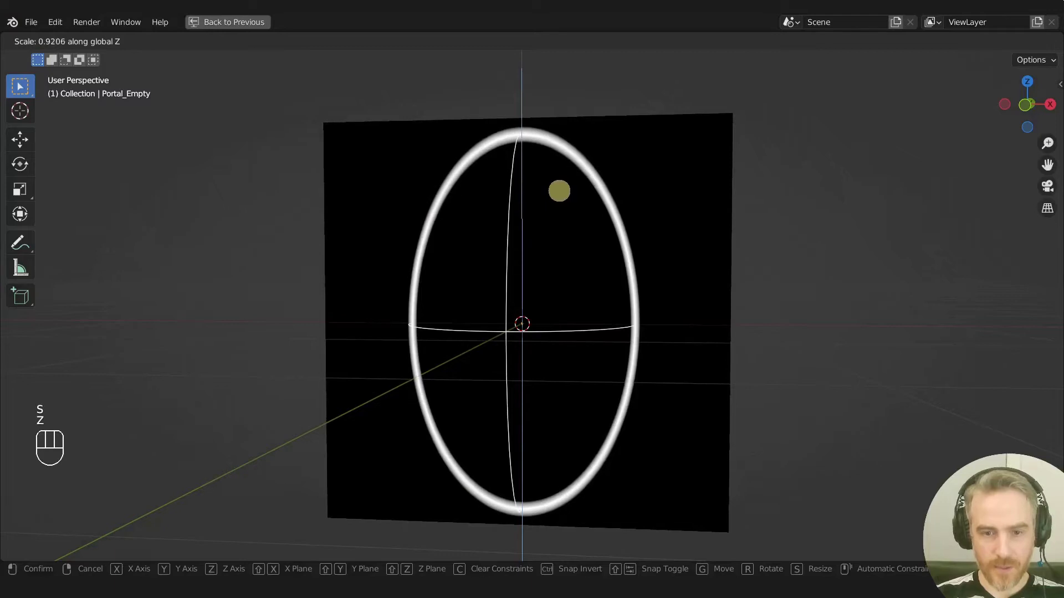
pyautogui.click(558, 190)
pyautogui.press('g')
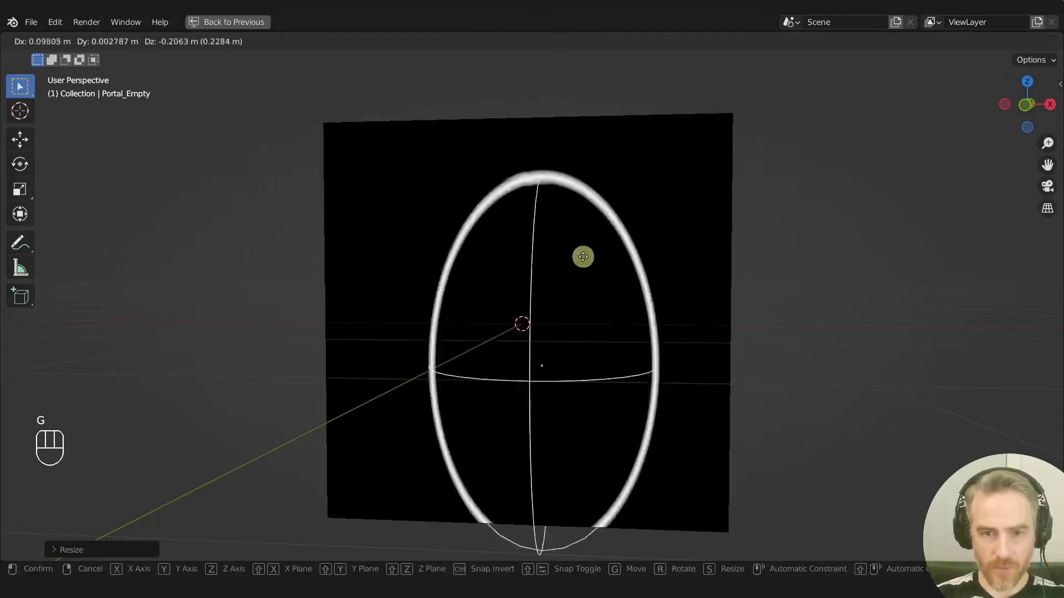
pyautogui.rightClick(604, 239)
pyautogui.hotkey('ctrl', 'z')
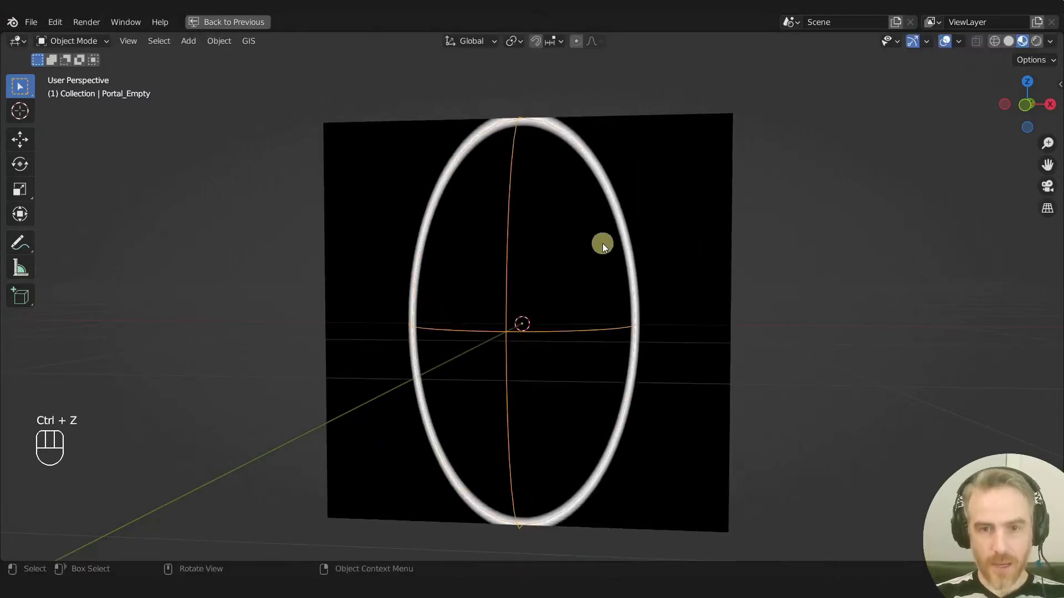
pyautogui.moveTo(549, 186); pyautogui.dragTo(560, 224, button='middle')
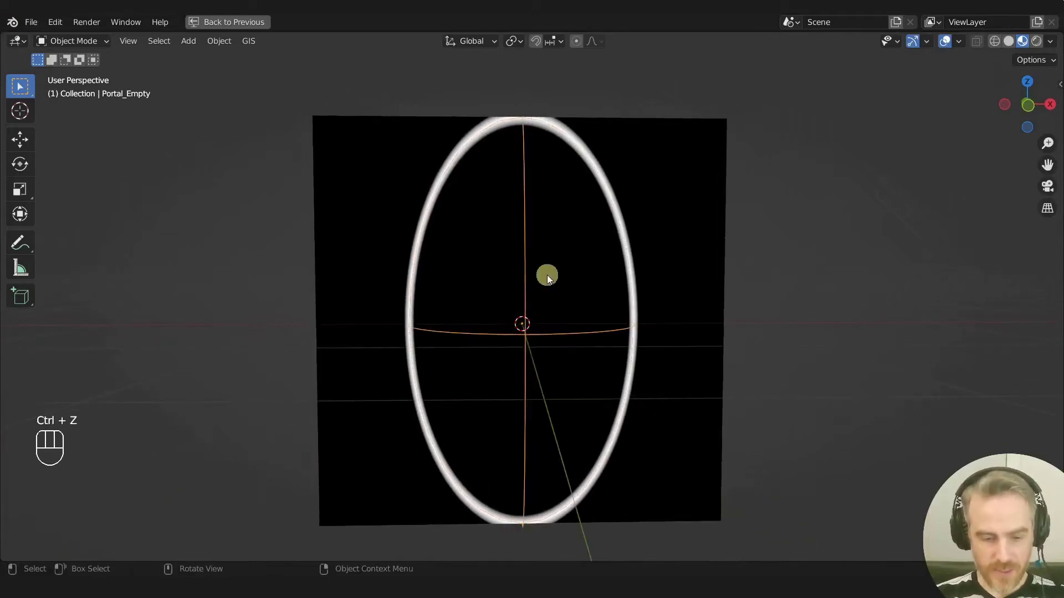
# - Restore the full editor layout and set the Subtract node's value to 0.9 so the ring sits inside the empty's outline
pyautogui.hotkey('ctrl', 'space')
pyautogui.scroll(-9, 434, 357)
pyautogui.moveTo(390, 349); pyautogui.dragTo(482, 313, button='middle')
pyautogui.scroll(3, 429, 367)
pyautogui.moveTo(425, 370); pyautogui.dragTo(482, 418, button='middle')
pyautogui.scroll(3, 492, 432)
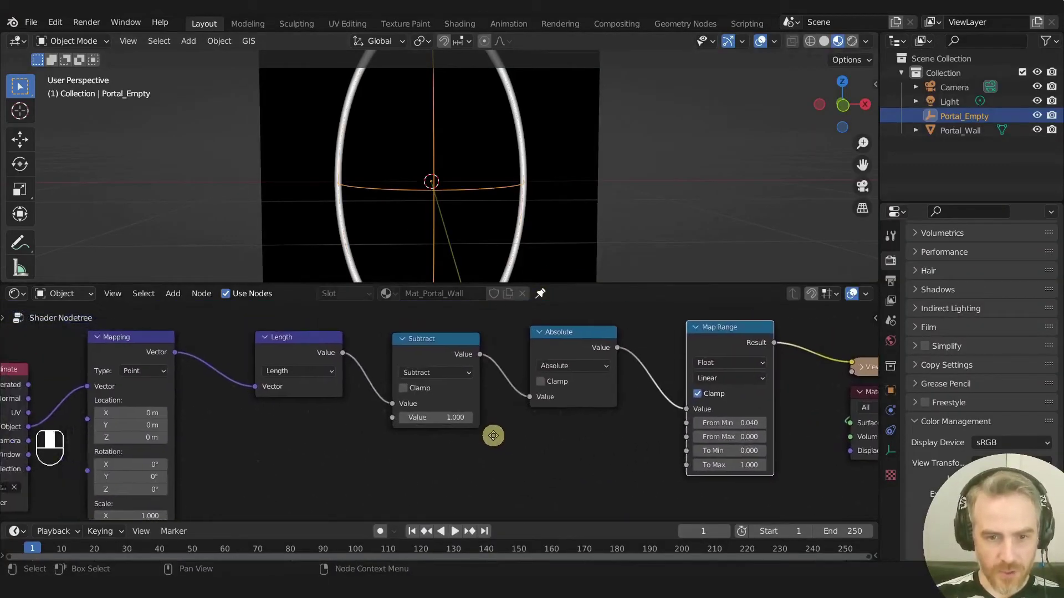
pyautogui.click(447, 412)
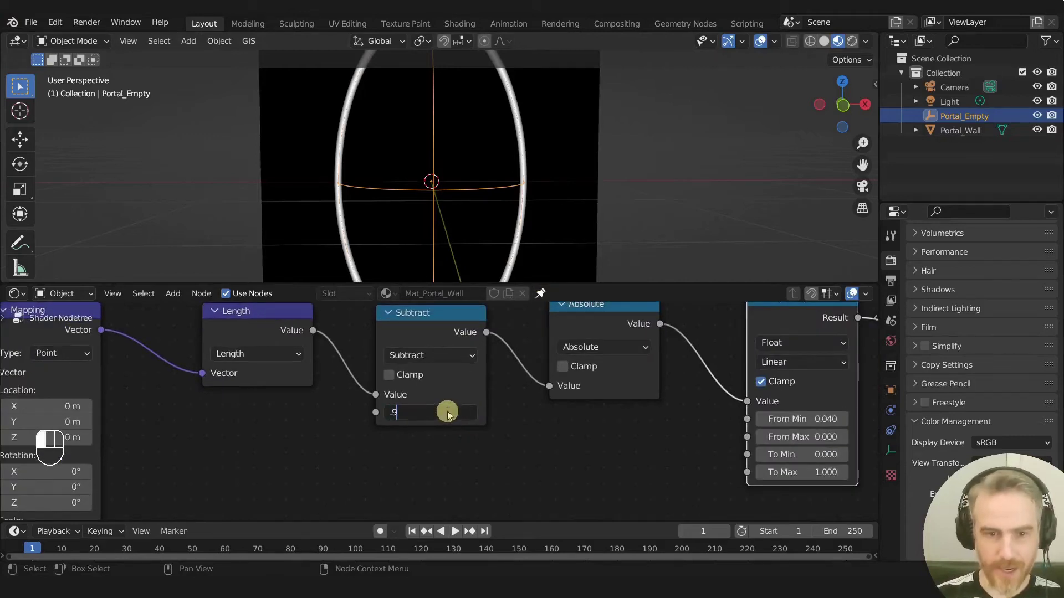
pyautogui.write('.9')
pyautogui.press('Return')
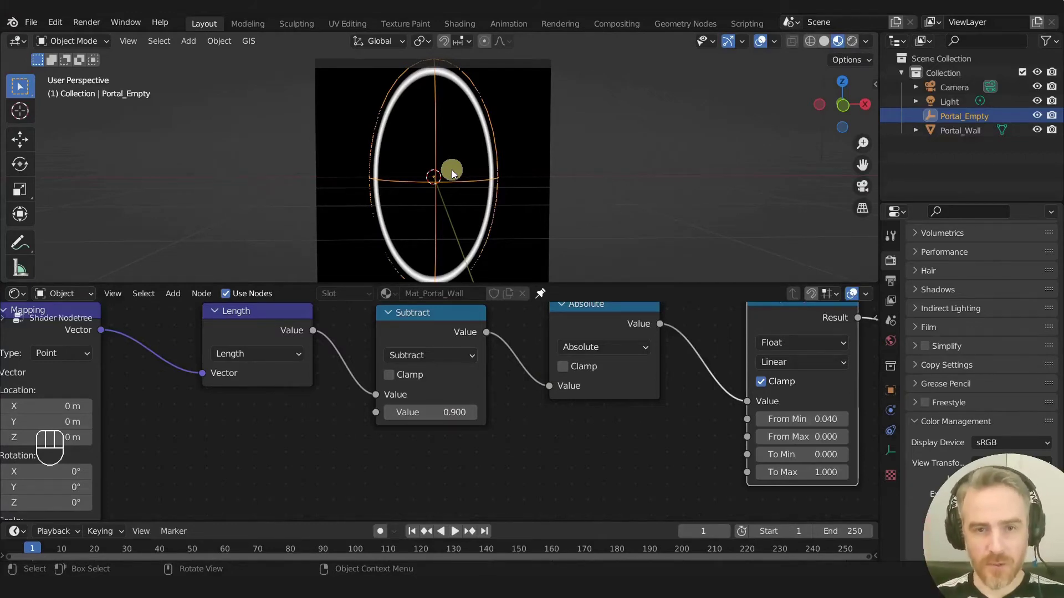
# - Return to the front view of the wall and hide the viewport overlays
pyautogui.moveTo(474, 158); pyautogui.dragTo(524, 184, button='middle')
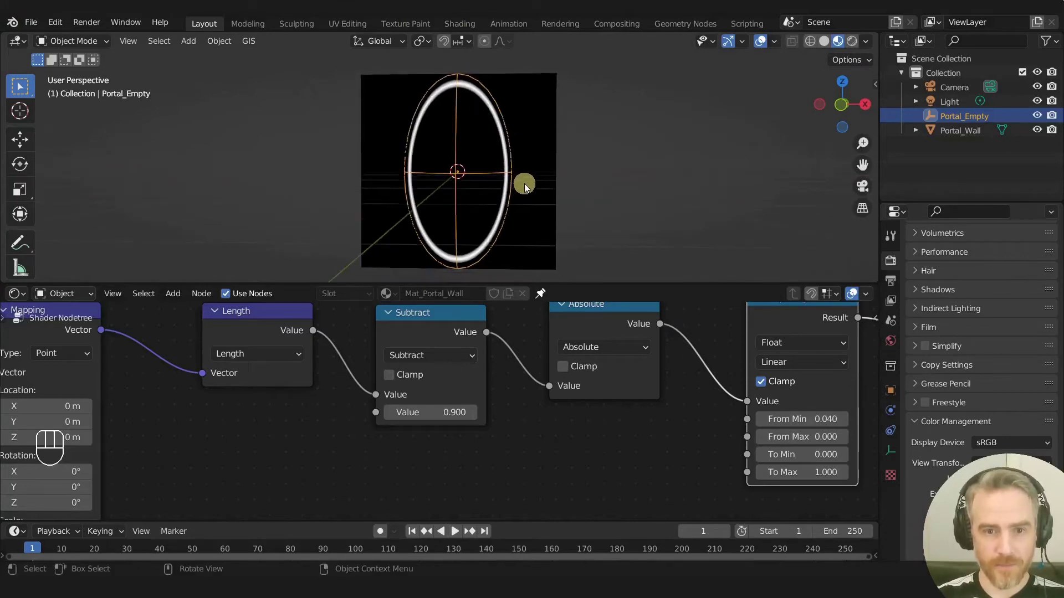
pyautogui.press('KP_1')
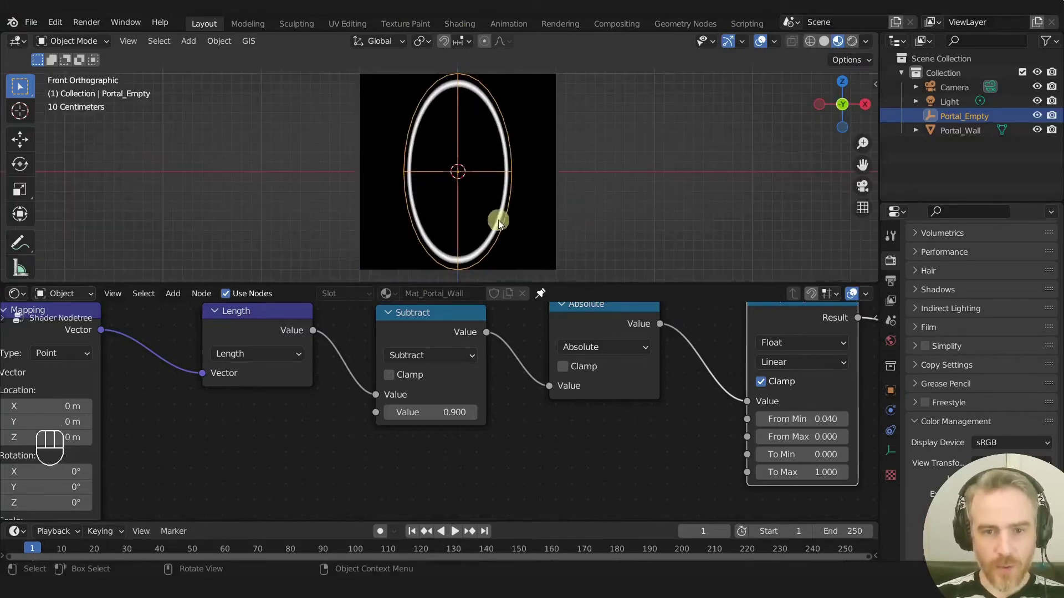
pyautogui.scroll(2, 497, 220)
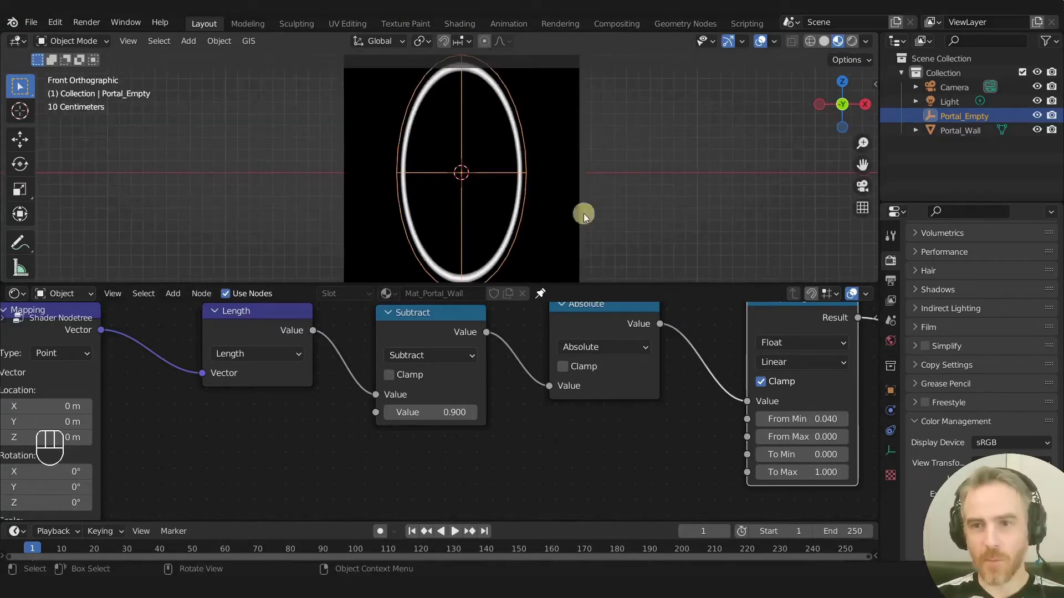
pyautogui.click(762, 42)
# - Move the Texture Coordinate and Mapping nodes away from the Length node to make room between them
pyautogui.moveTo(355, 431); pyautogui.dragTo(492, 354, button='middle')
pyautogui.scroll(-6, 459, 398)
pyautogui.scroll(2, 491, 354)
pyautogui.moveTo(537, 396); pyautogui.dragTo(640, 442, button='middle')
pyautogui.scroll(-2, 641, 442)
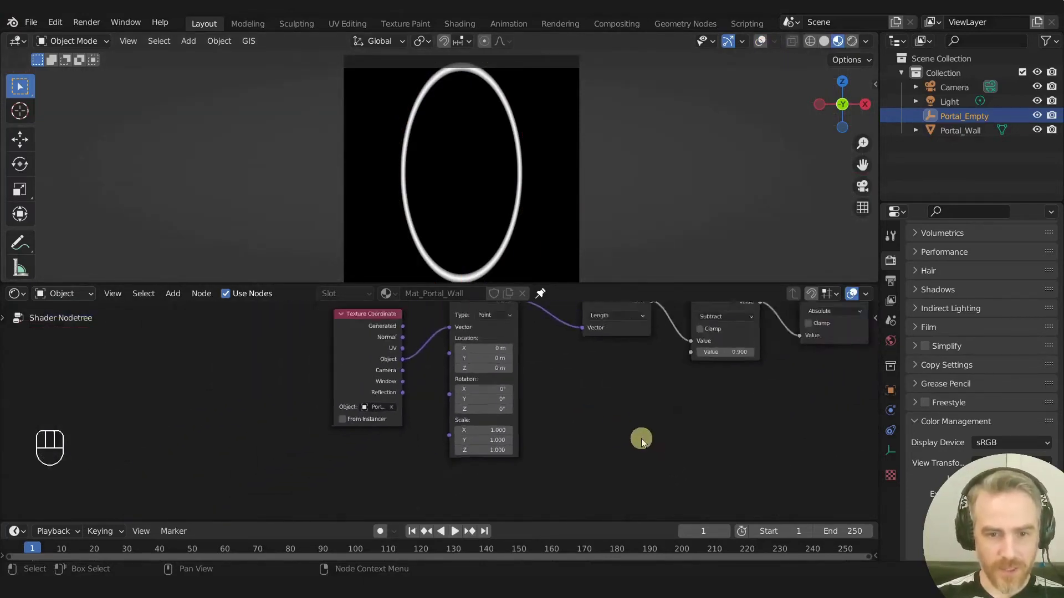
pyautogui.scroll(-3, 640, 438)
pyautogui.moveTo(319, 339); pyautogui.dragTo(512, 418)
pyautogui.press('g')
pyautogui.click(382, 411)
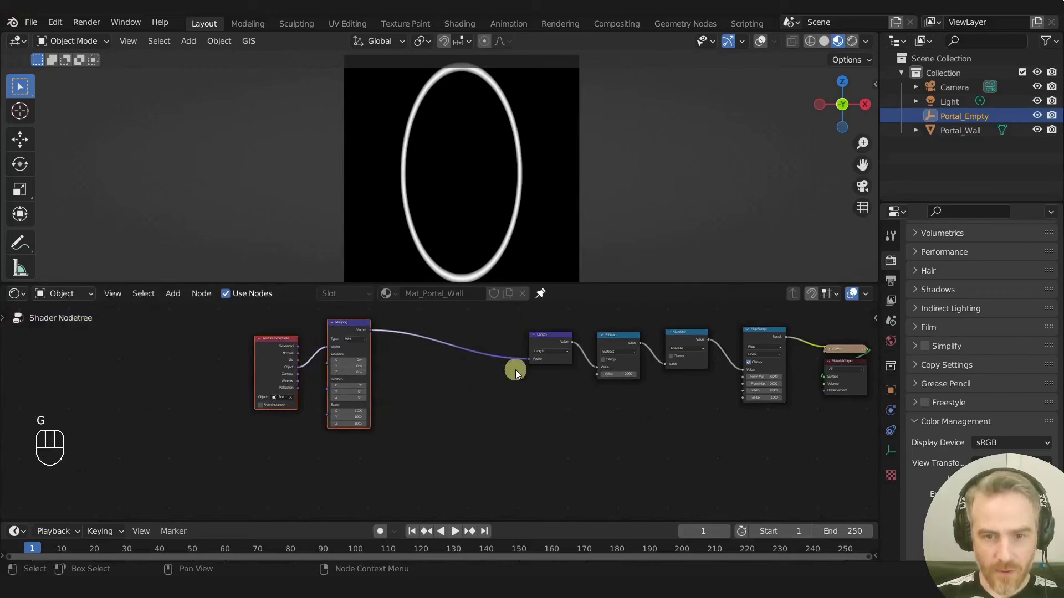
pyautogui.press('g')
pyautogui.click(359, 402)
# - Add a Noise Texture node below the Mapping-to-Length connection and preview its output on the wall
pyautogui.click(406, 417)
pyautogui.hotkey('shift', 'a')
pyautogui.write('nois')
pyautogui.click(403, 441)
pyautogui.click(416, 444)
pyautogui.scroll(3, 441, 432)
pyautogui.moveTo(445, 447); pyautogui.dragTo(399, 387, button='middle')
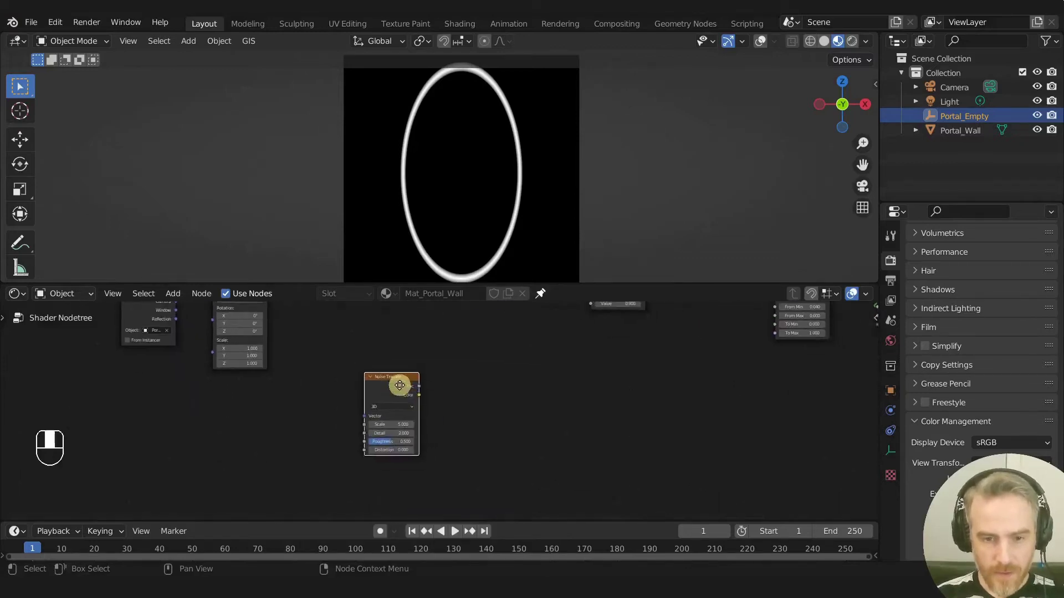
pyautogui.scroll(2, 437, 426)
pyautogui.keyDown('ctrl'); pyautogui.keyDown('shift'); pyautogui.click(399, 387); pyautogui.keyUp('shift'); pyautogui.keyUp('ctrl')
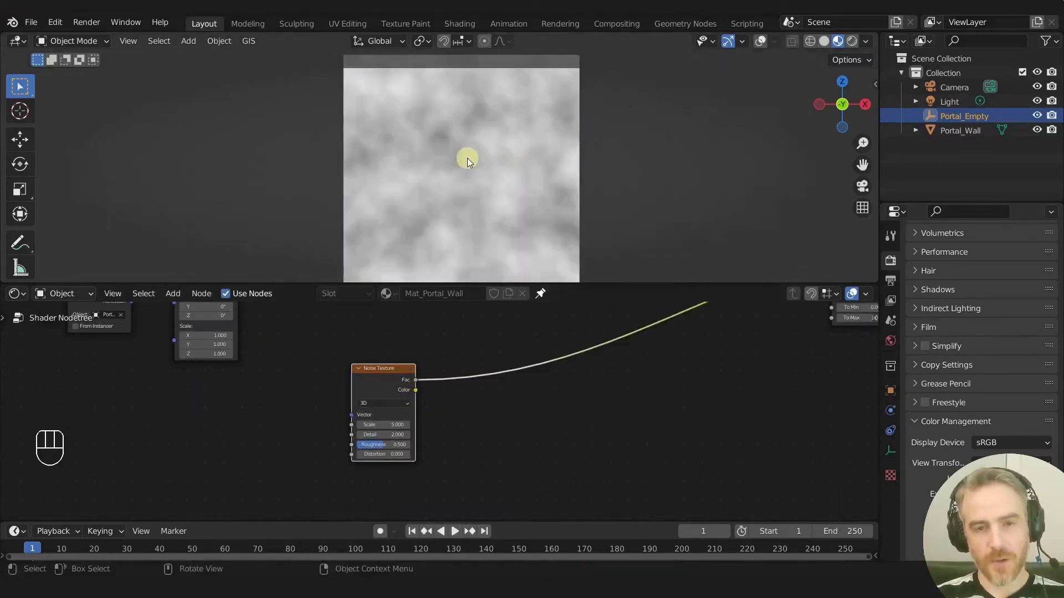
# - Set the Noise Texture's scale to 19.5 and its detail to 8.6
pyautogui.scroll(2, 373, 441)
pyautogui.moveTo(360, 430); pyautogui.dragTo(437, 430)
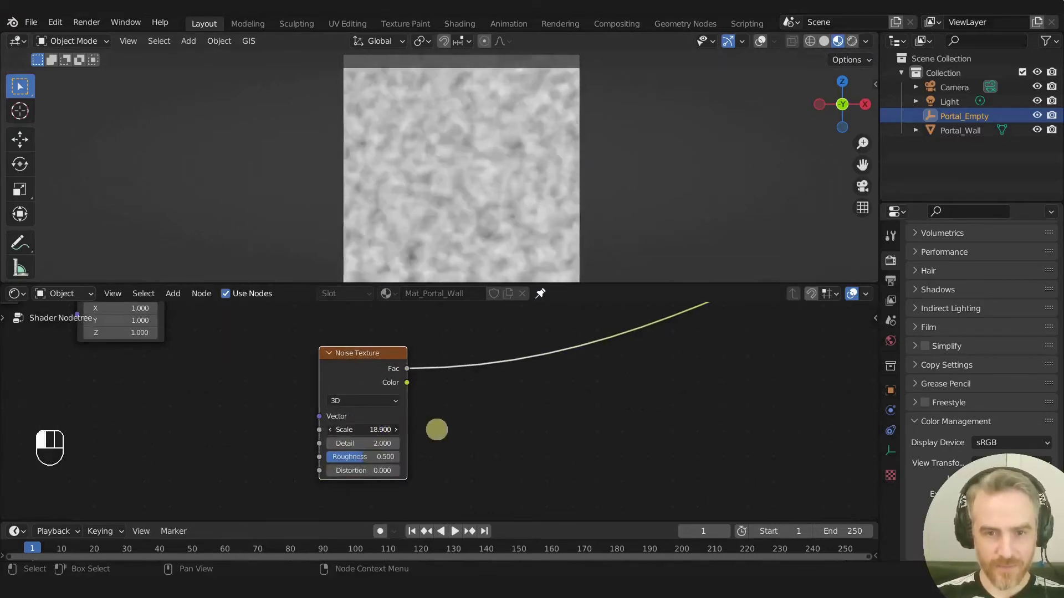
pyautogui.moveTo(333, 444); pyautogui.dragTo(362, 437)
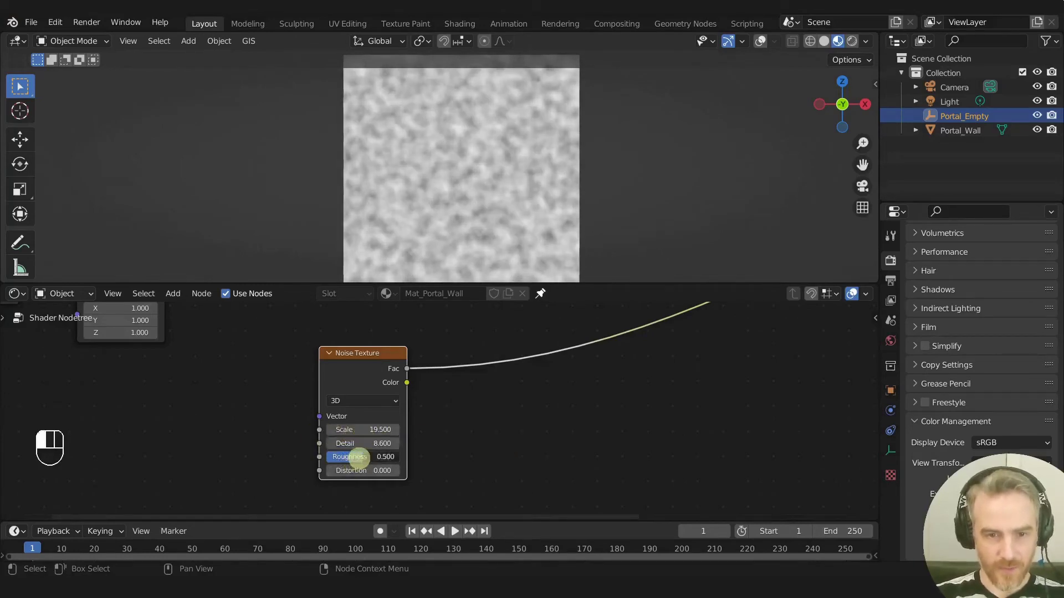
pyautogui.moveTo(384, 457)
pyautogui.mouseDown()
pyautogui.moveTo(351, 456)
pyautogui.moveTo(381, 465)
pyautogui.mouseUp()
pyautogui.hotkey('ctrl', 'z')
pyautogui.scroll(-2, 397, 354)
pyautogui.moveTo(384, 429); pyautogui.dragTo(384, 428)
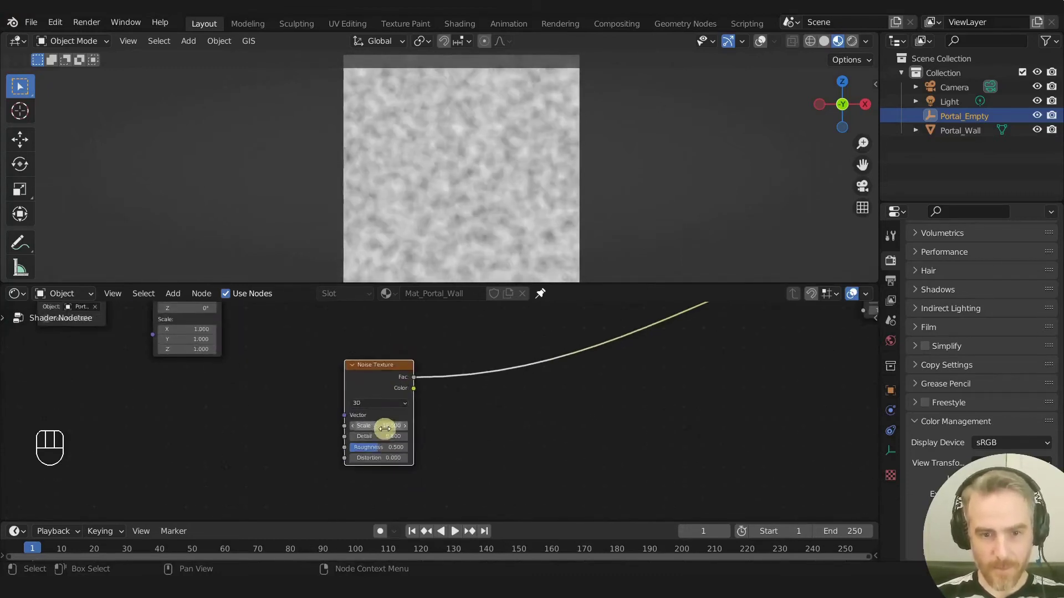
# - Switch the Noise Texture to 4D and scrub its W value to 1.22
pyautogui.scroll(1, 380, 451)
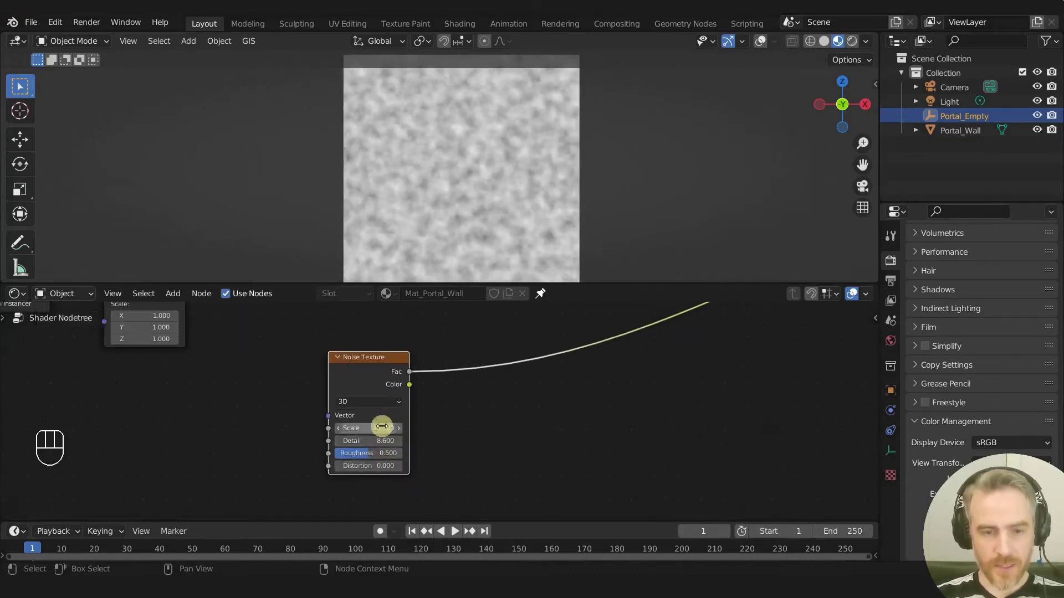
pyautogui.click(377, 402)
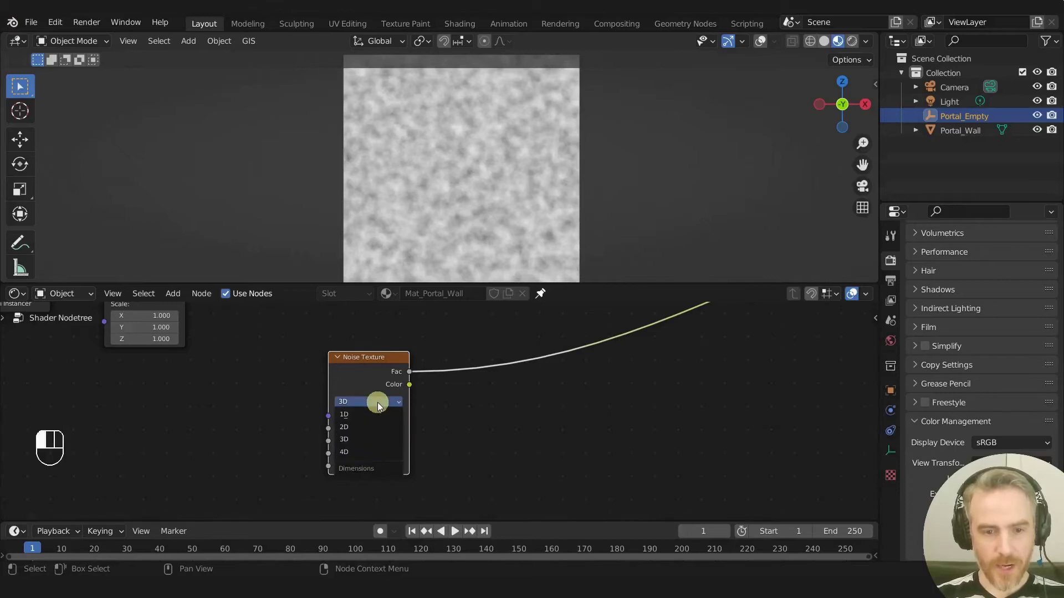
pyautogui.click(351, 452)
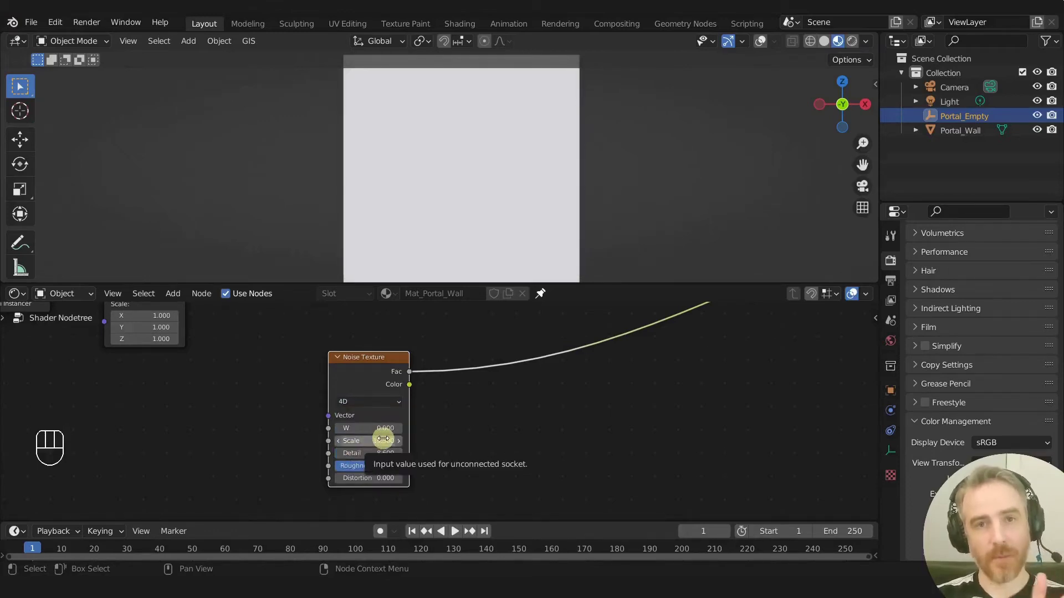
pyautogui.moveTo(382, 440); pyautogui.dragTo(474, 447)
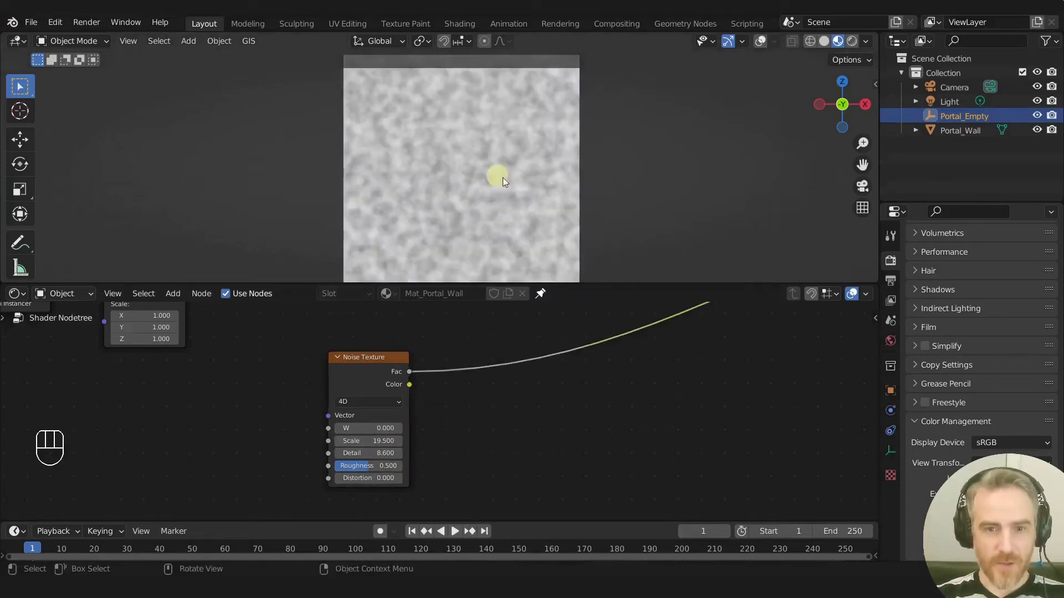
pyautogui.scroll(1, 350, 425)
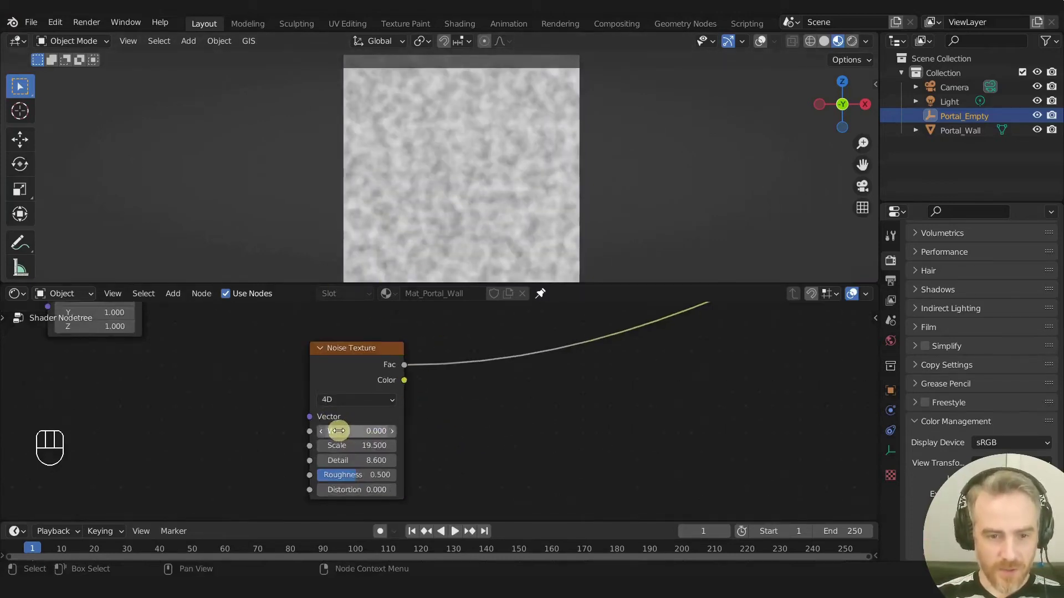
pyautogui.moveTo(339, 431); pyautogui.dragTo(351, 432)
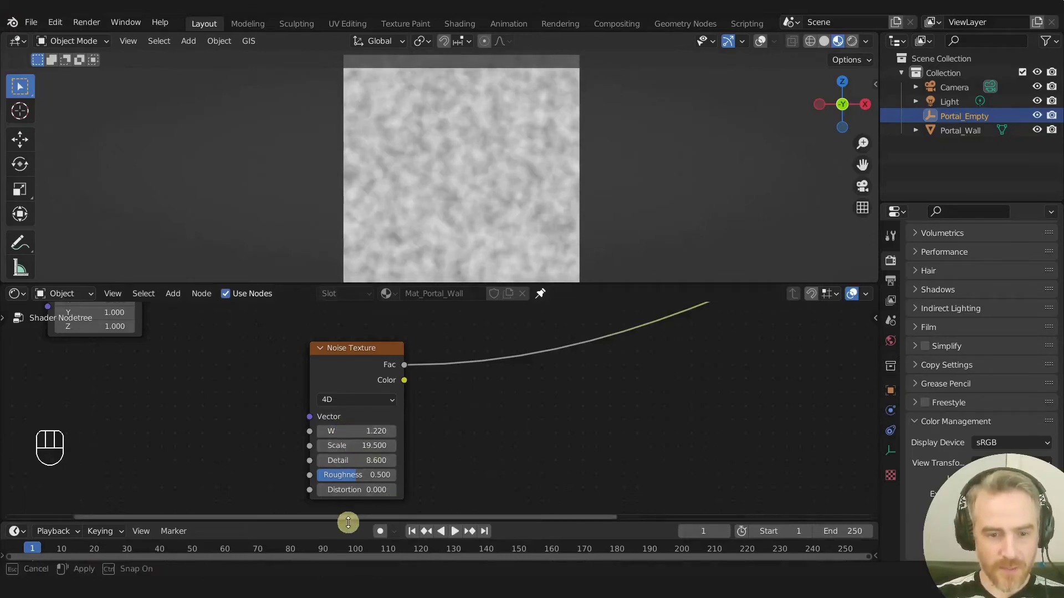
# - Enlarge the timeline area, drive the Noise Texture's W value with #frame, and play the animation briefly
pyautogui.moveTo(348, 523); pyautogui.dragTo(353, 503)
pyautogui.click(330, 398)
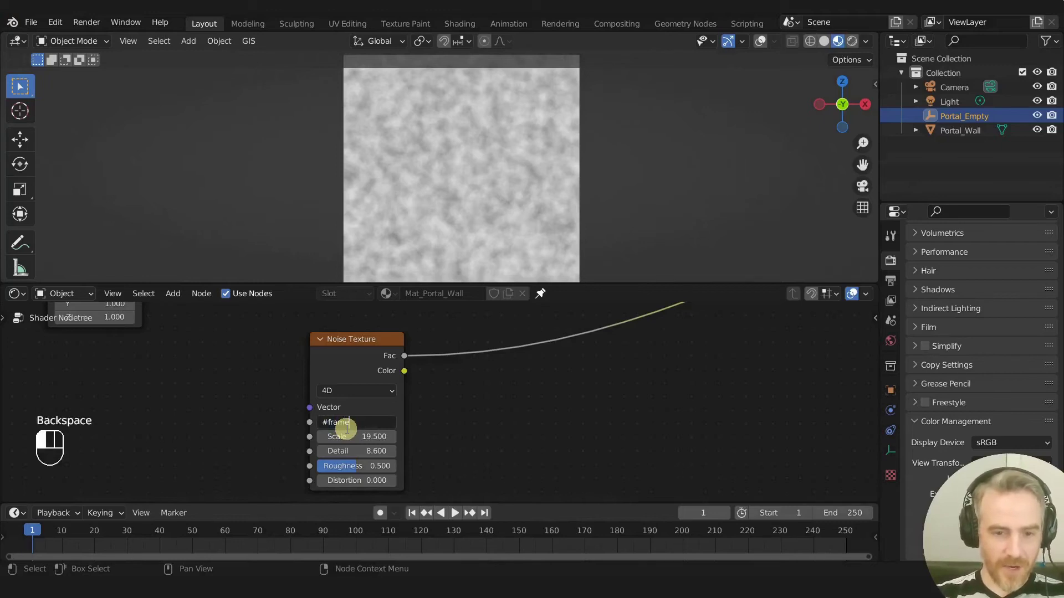
pyautogui.press('Return')
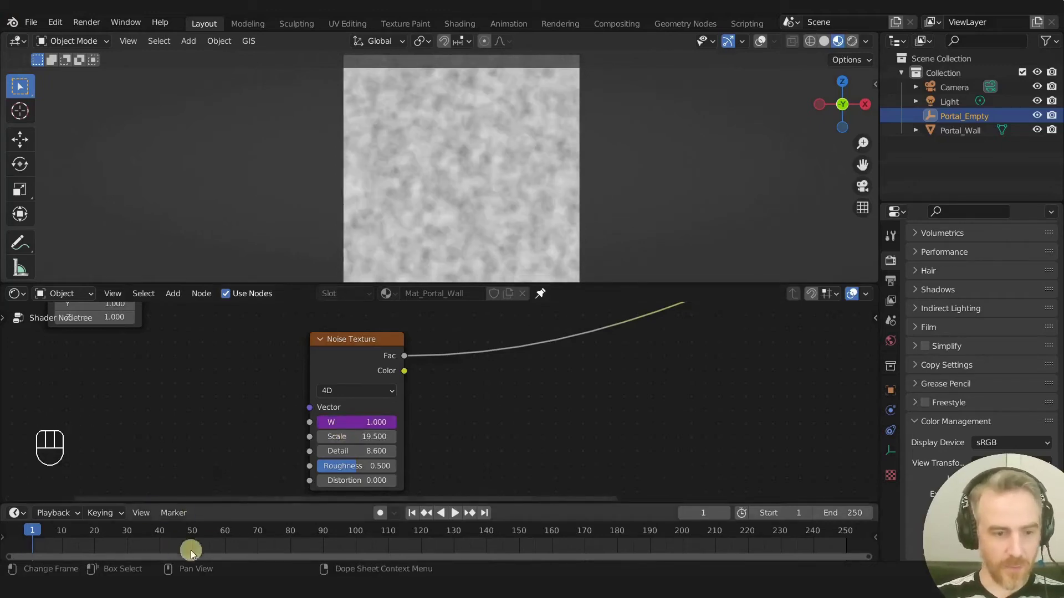
pyautogui.press('space')
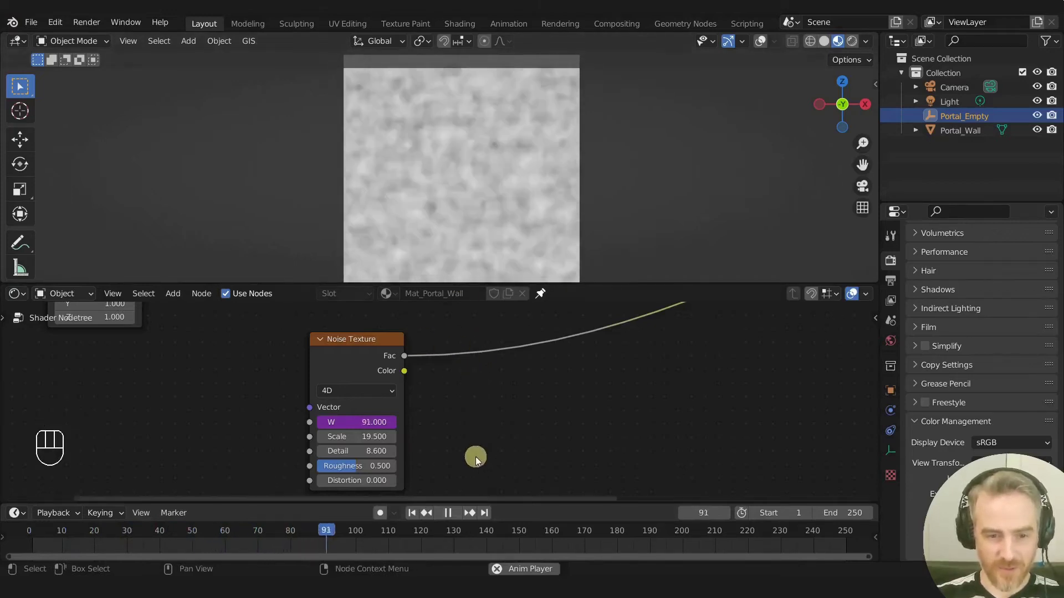
pyautogui.press('space')
# - Extend the scene's end frame to 10000, fit the whole range in the timeline, and start playback
pyautogui.scroll(-3, 462, 547)
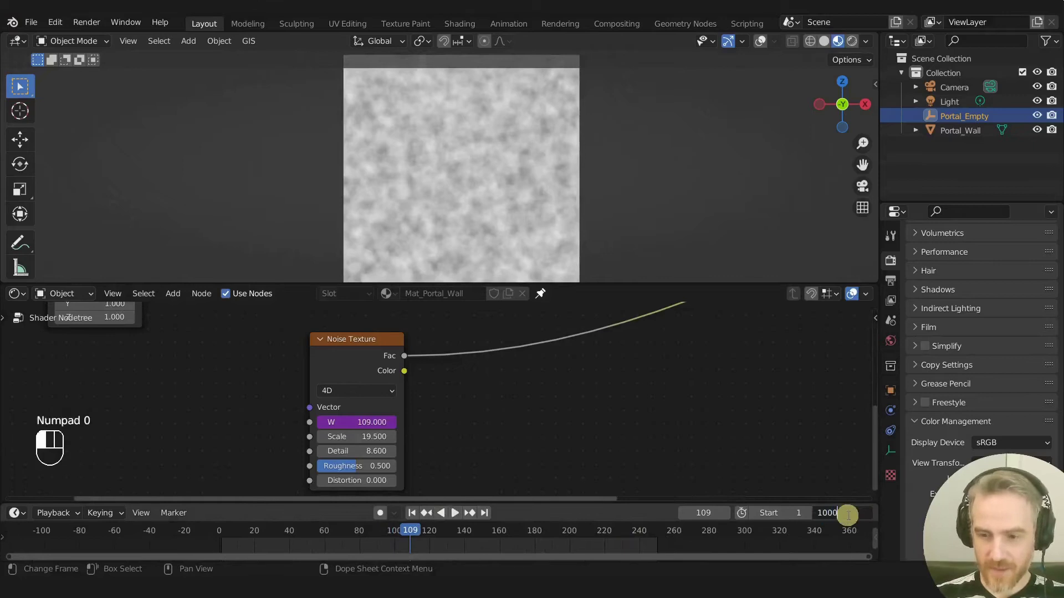
pyautogui.press('Return')
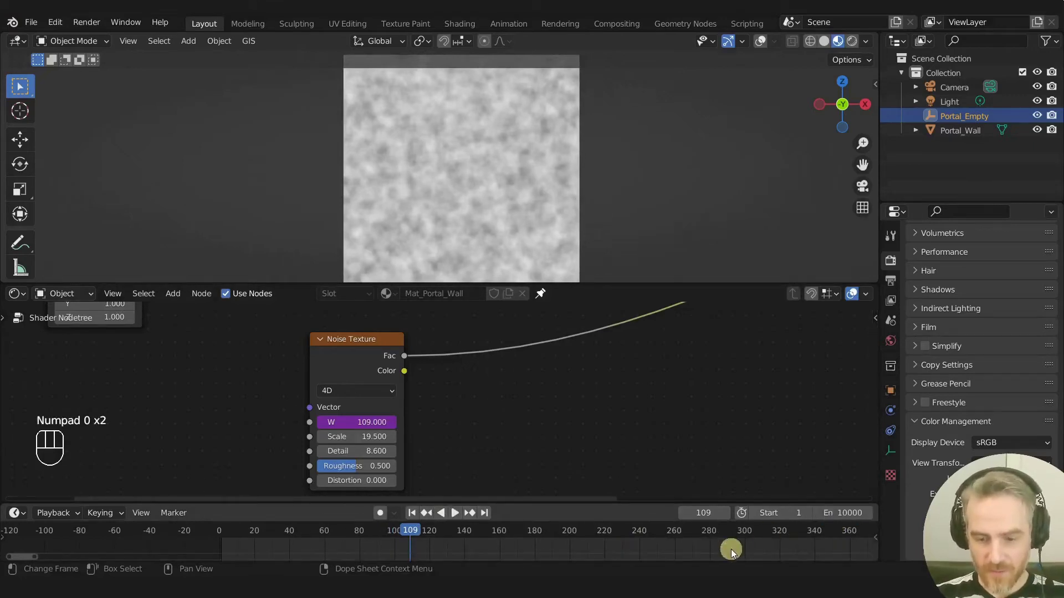
pyautogui.press('Home')
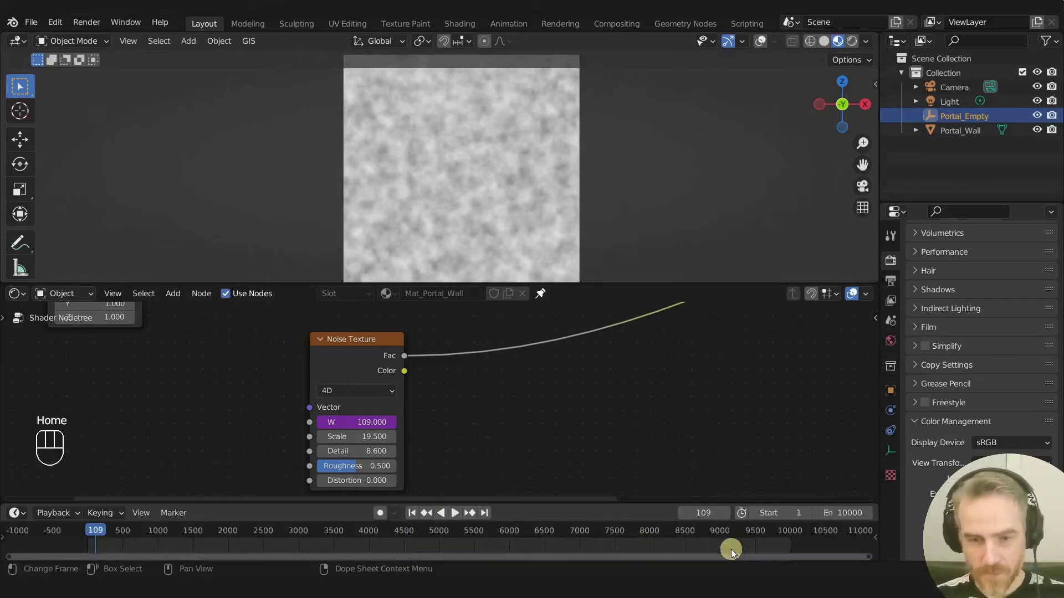
pyautogui.press('space')
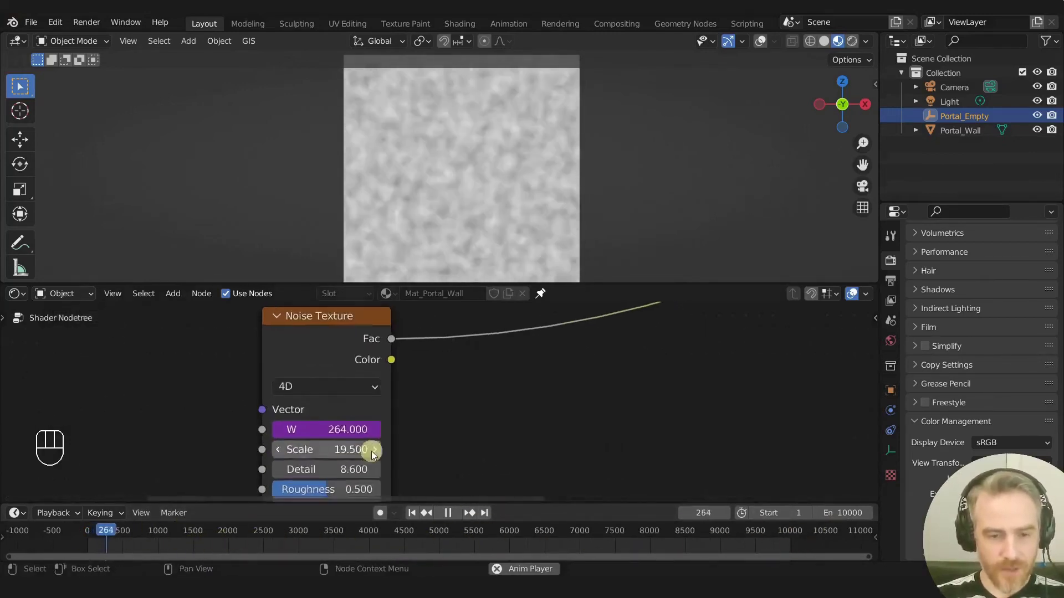
# - Slow the noise animation by changing the W driver expression to frame/100 and finally to frame/1000
pyautogui.doubleClick(363, 422)
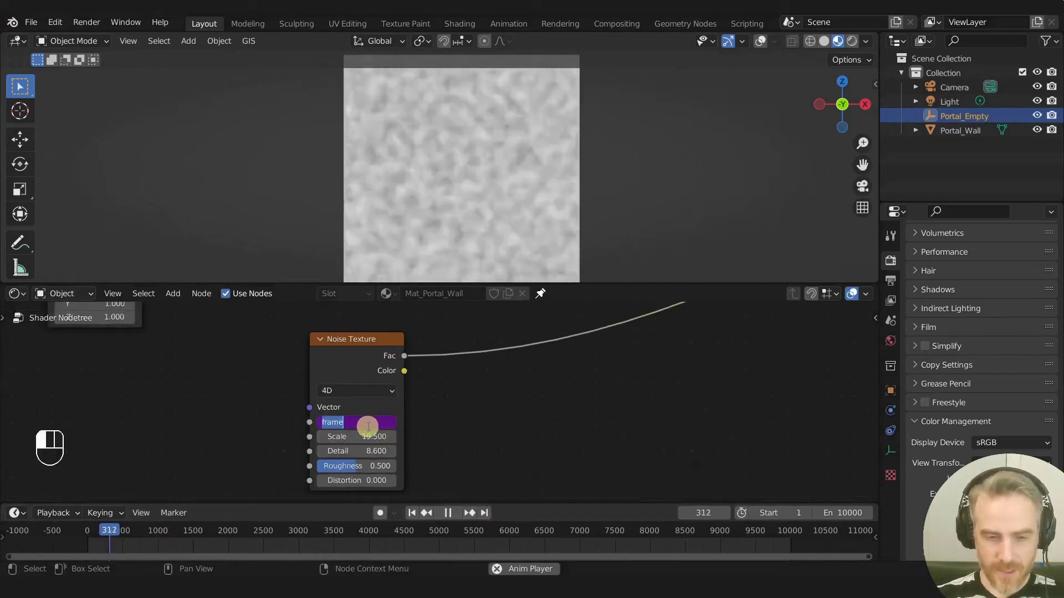
pyautogui.write('frame/')
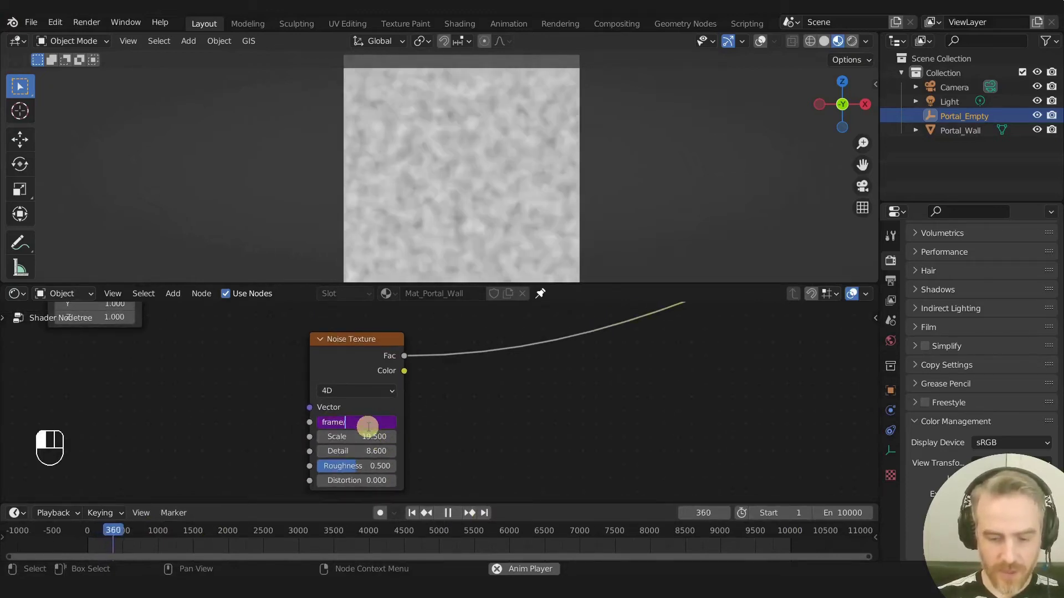
pyautogui.write('100')
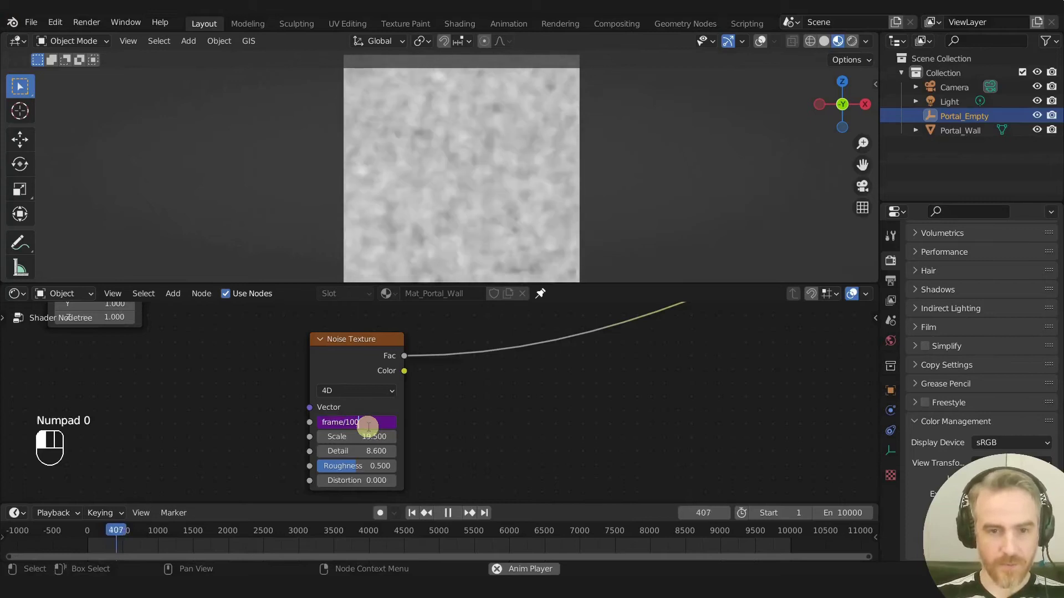
pyautogui.press('Return')
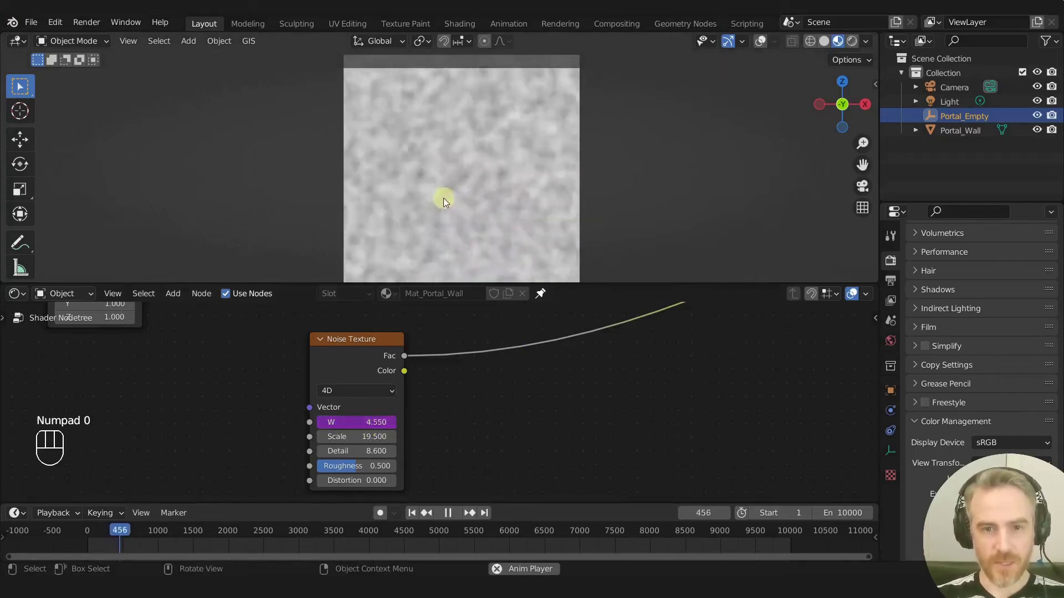
pyautogui.click(357, 422)
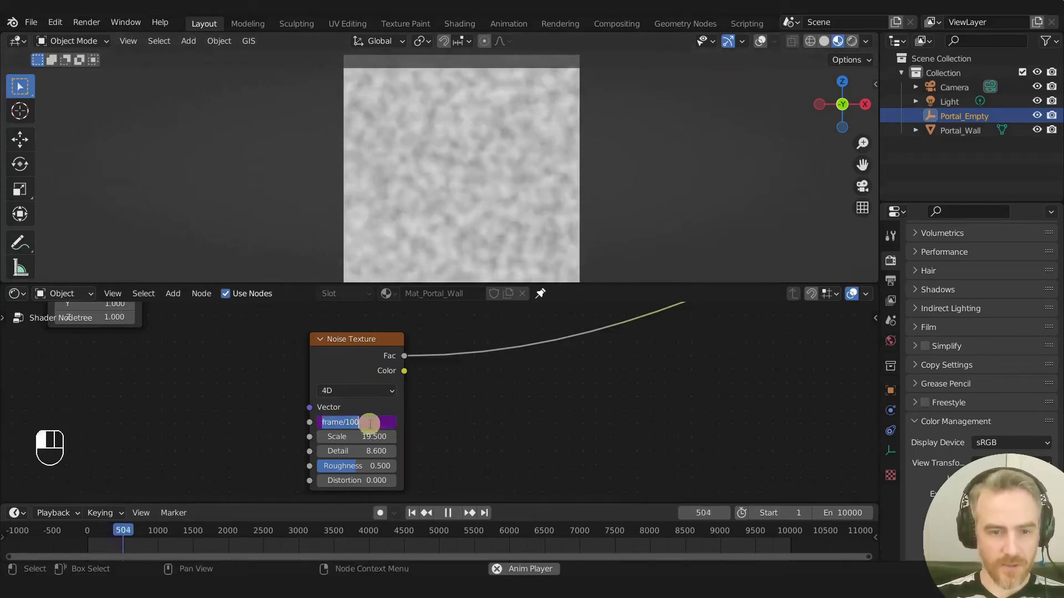
pyautogui.click(371, 423)
pyautogui.press('Return')
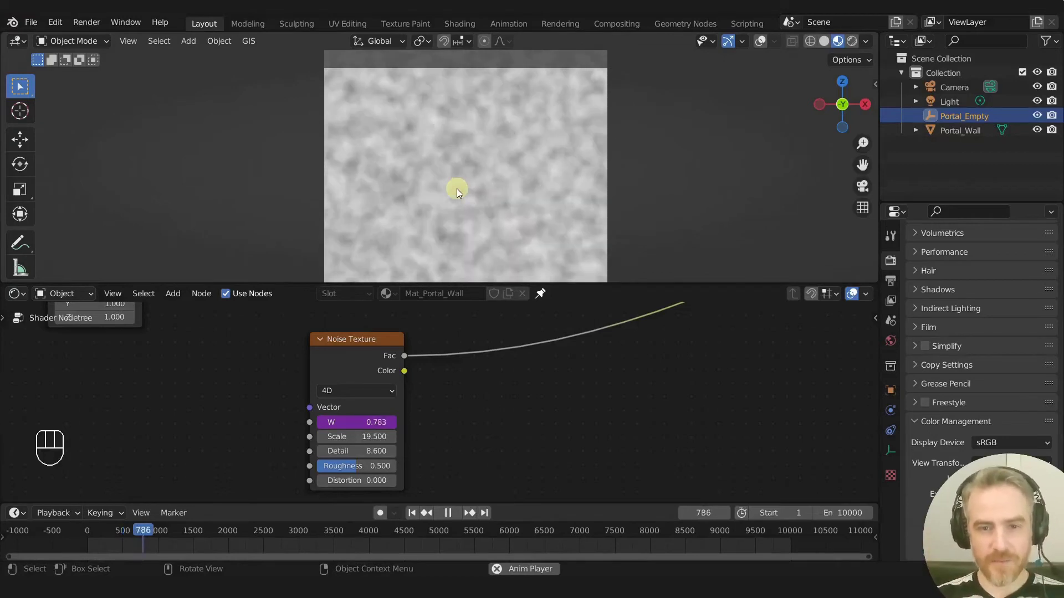
pyautogui.scroll(-1, 491, 394)
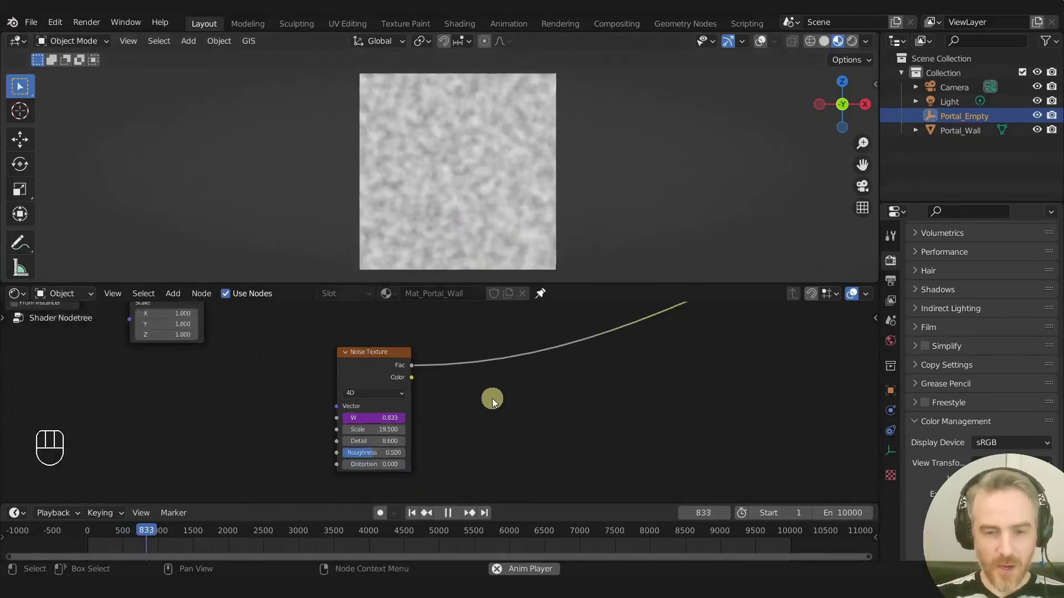
# - Duplicate the Length node, insert the copy between the Mapping and Length nodes, and set its operation to Add
pyautogui.scroll(-4, 491, 394)
pyautogui.moveTo(468, 431); pyautogui.dragTo(391, 432)
pyautogui.scroll(4, 440, 425)
pyautogui.click(578, 334)
pyautogui.hotkey('shift', 'd')
pyautogui.click(465, 347)
pyautogui.scroll(1, 466, 347)
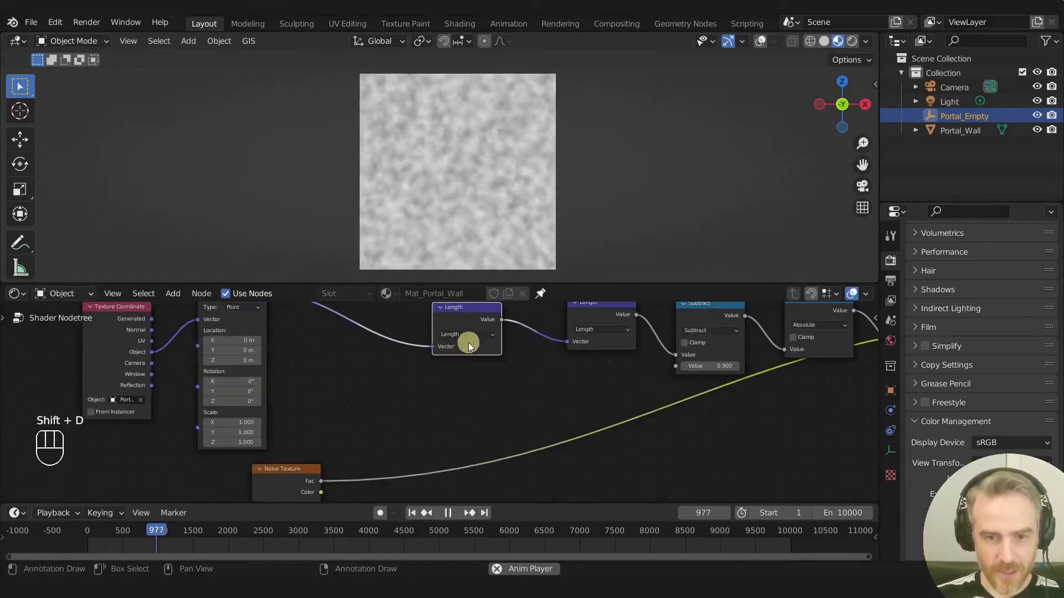
pyautogui.click(470, 336)
pyautogui.click(463, 345)
# - Connect the Noise Texture's Fac output to the second Vector input of the Add node
pyautogui.scroll(-2, 420, 405)
pyautogui.moveTo(440, 334); pyautogui.dragTo(490, 349)
pyautogui.click(416, 333)
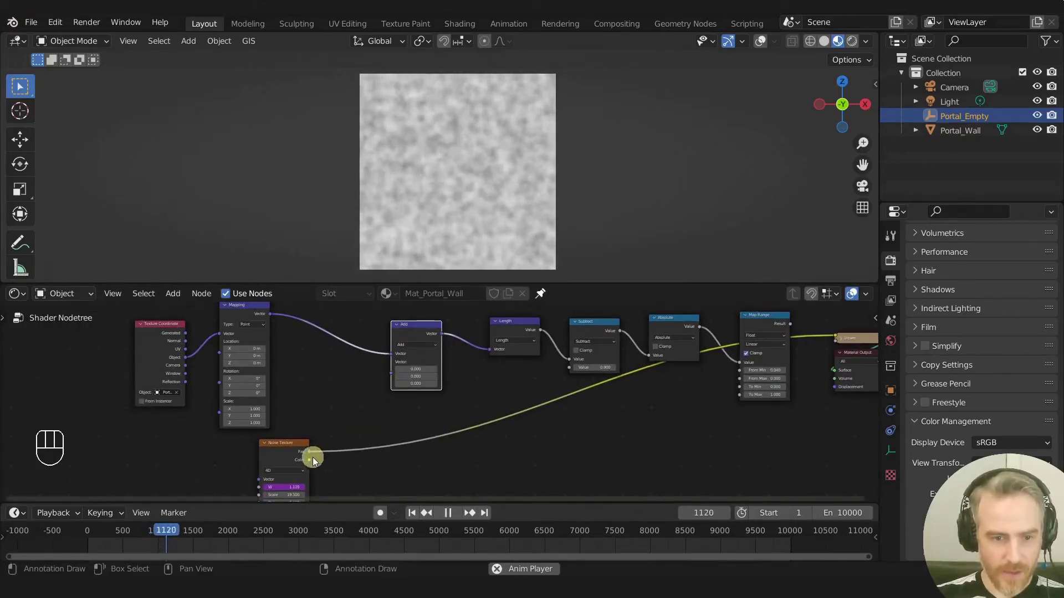
pyautogui.hotkey('ctrl', 'z')
pyautogui.moveTo(309, 452); pyautogui.dragTo(393, 368)
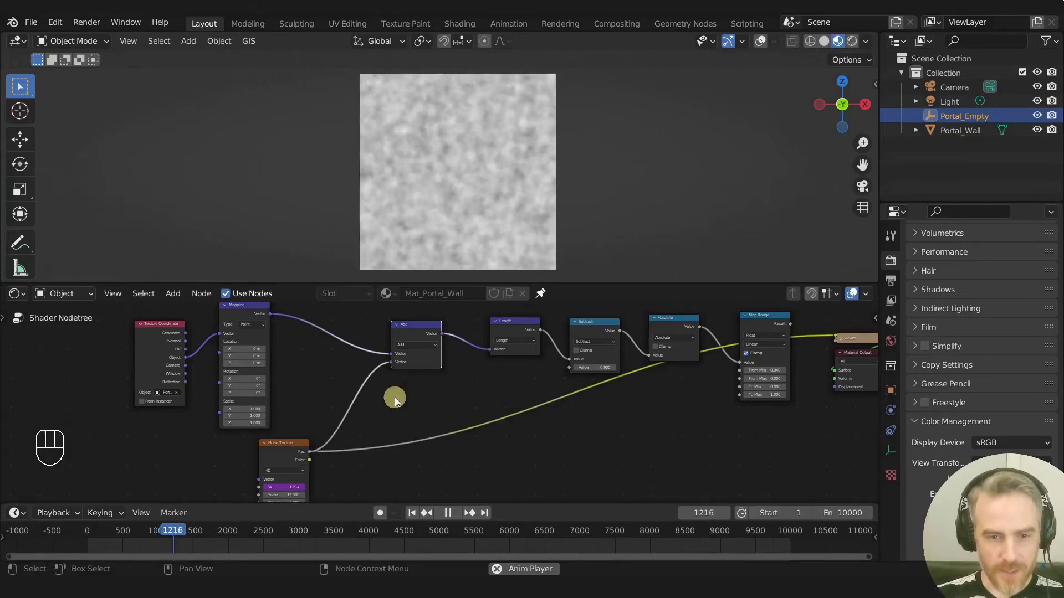
# - Preview the Map Range result on the wall and inspect the noise-distorted ring
pyautogui.scroll(-3, 769, 326)
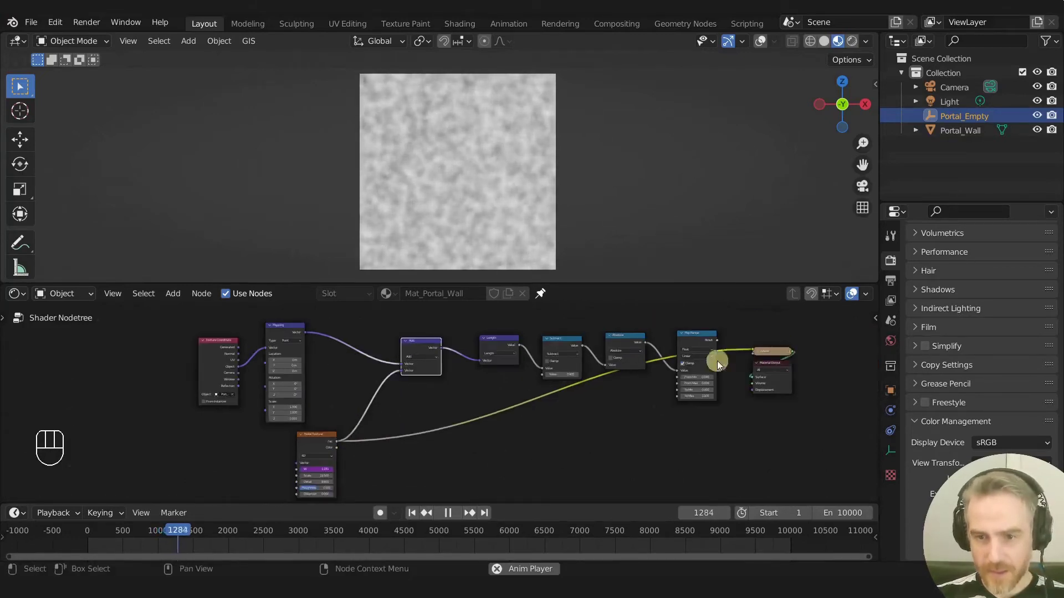
pyautogui.moveTo(717, 360); pyautogui.dragTo(675, 359, button='middle')
pyautogui.keyDown('ctrl'); pyautogui.keyDown('shift'); pyautogui.click(656, 338); pyautogui.keyUp('shift'); pyautogui.keyUp('ctrl')
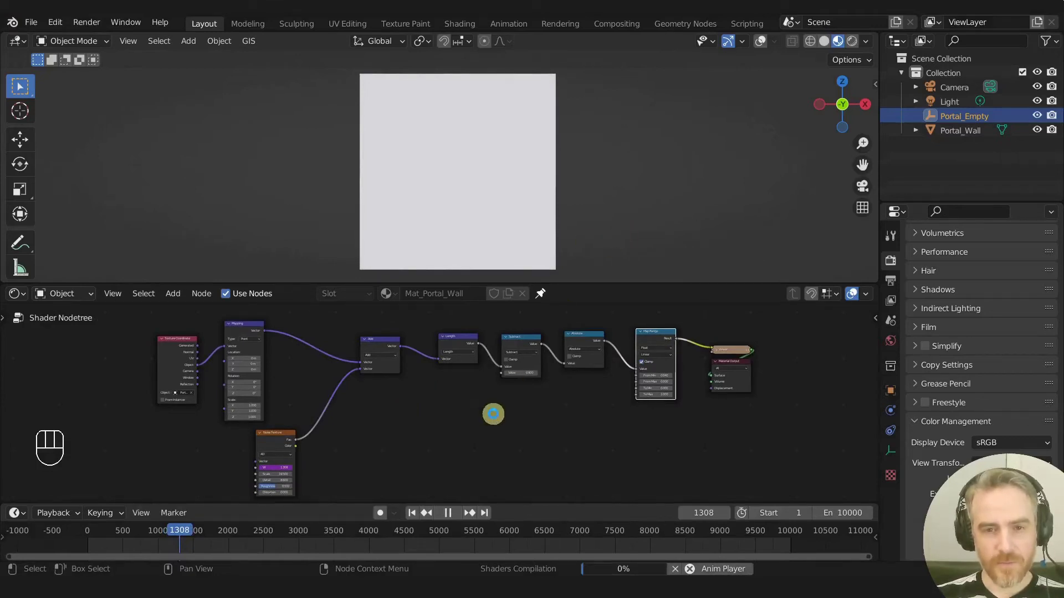
pyautogui.scroll(3, 584, 229)
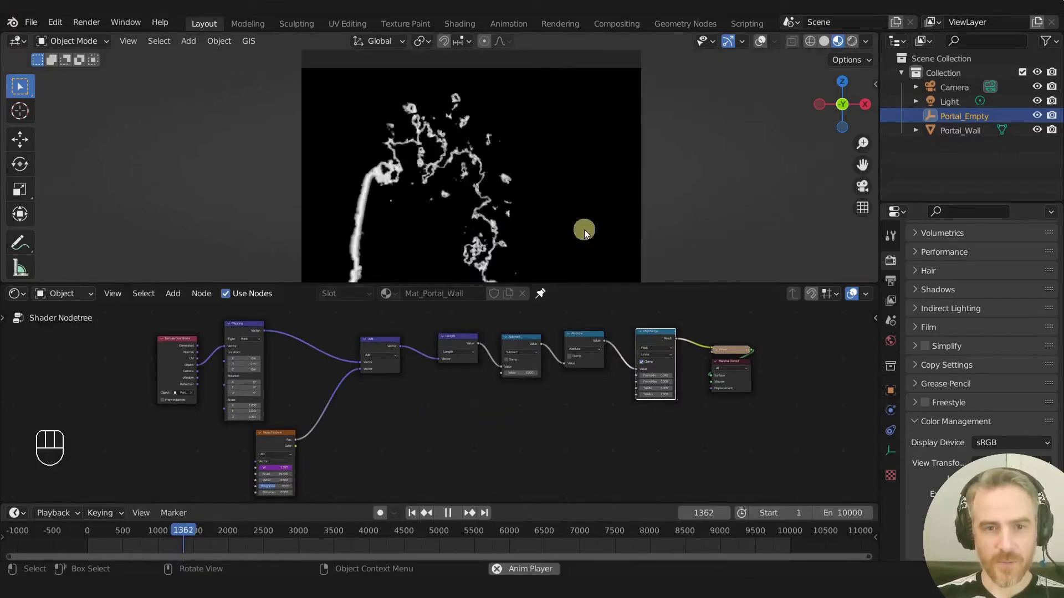
pyautogui.scroll(-2, 584, 229)
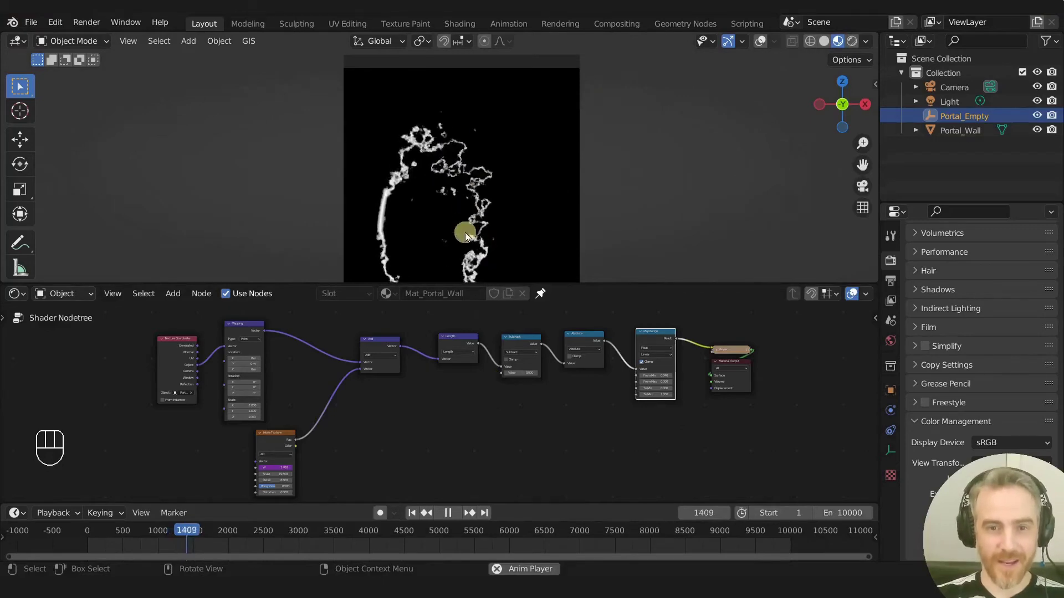
pyautogui.keyDown('shift'); pyautogui.moveTo(479, 238); pyautogui.dragTo(488, 225, button='middle'); pyautogui.keyUp('shift')
pyautogui.scroll(1, 357, 450)
# - Set the Noise Texture's scale to 4 and its detail to 0.2, and check the ring's shape during playback
pyautogui.keyDown('shift'); pyautogui.moveTo(379, 424); pyautogui.dragTo(528, 337, button='middle'); pyautogui.keyUp('shift')
pyautogui.scroll(5, 427, 400)
pyautogui.moveTo(346, 427); pyautogui.dragTo(283, 437)
pyautogui.moveTo(369, 428)
pyautogui.mouseDown()
pyautogui.moveTo(302, 421)
pyautogui.moveTo(380, 420)
pyautogui.mouseUp()
pyautogui.scroll(-2, 466, 198)
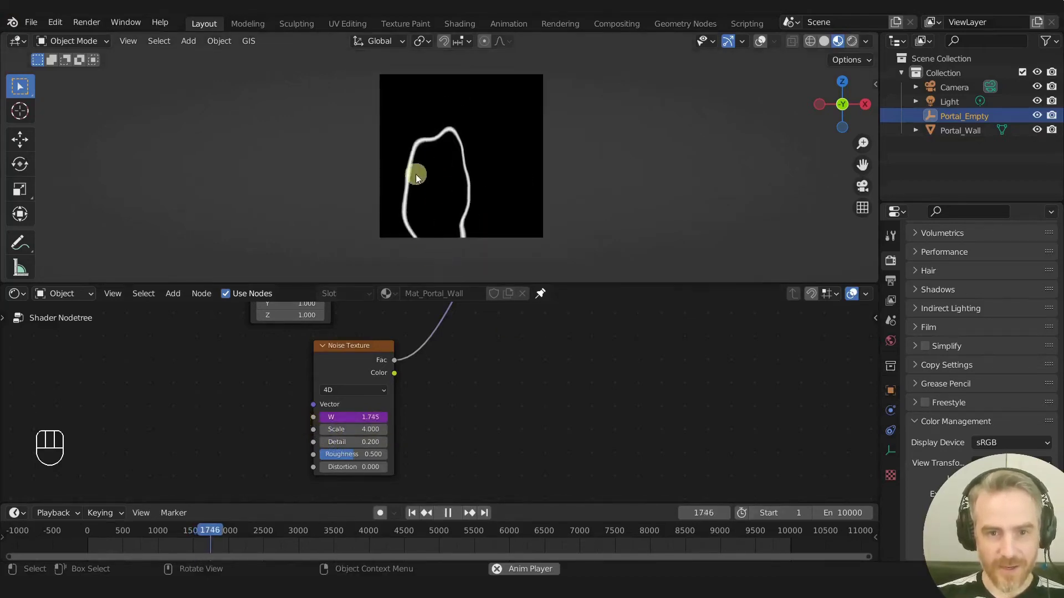
pyautogui.scroll(3, 447, 190)
pyautogui.scroll(-2, 446, 191)
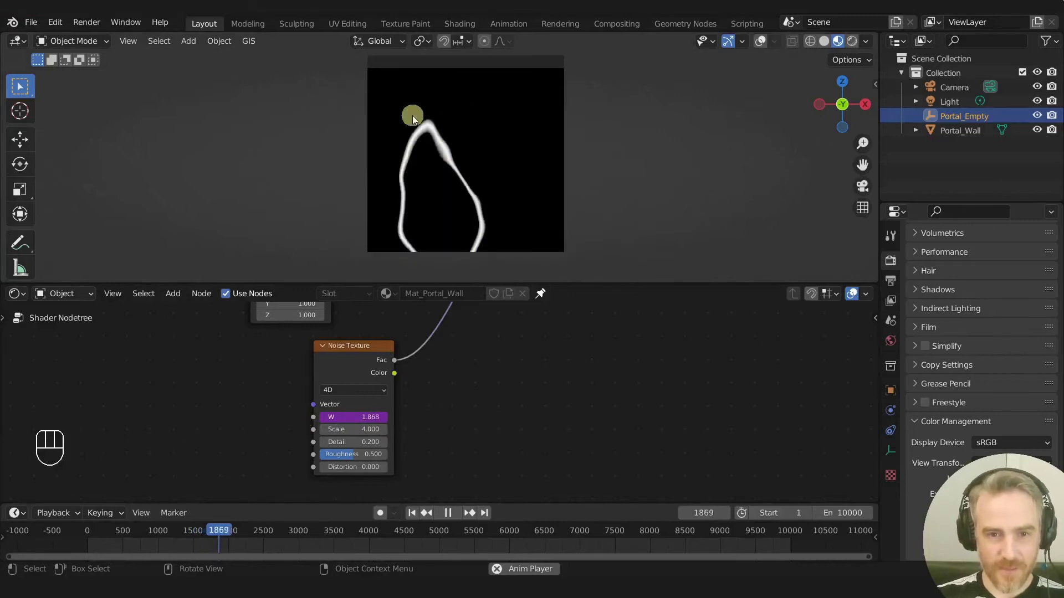
pyautogui.scroll(1, 454, 225)
pyautogui.scroll(-1, 461, 192)
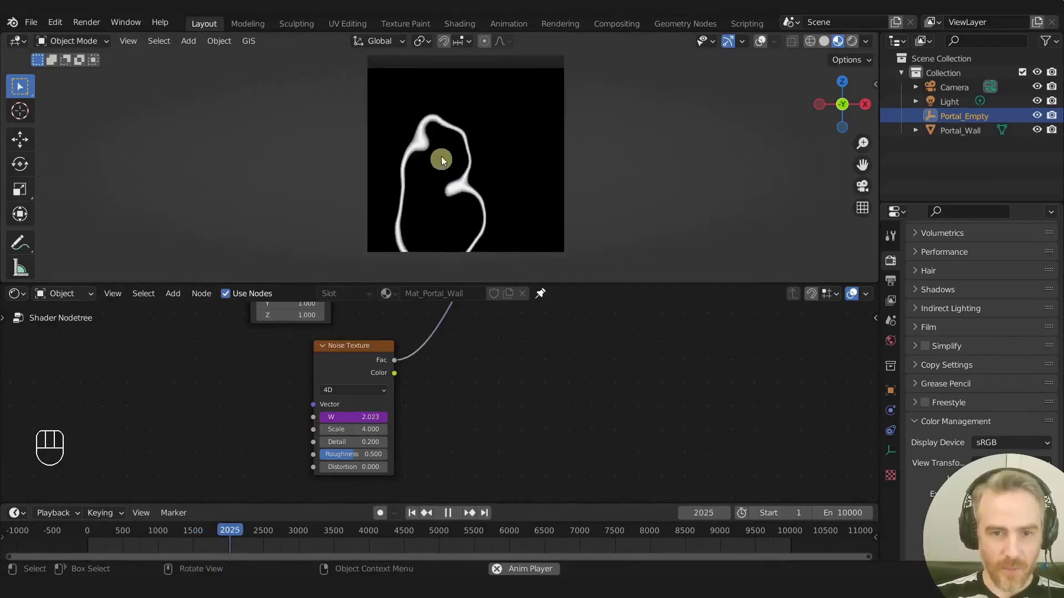
# - Move the Add node away from the Length node, closer to the Mapping node
pyautogui.scroll(-3, 518, 354)
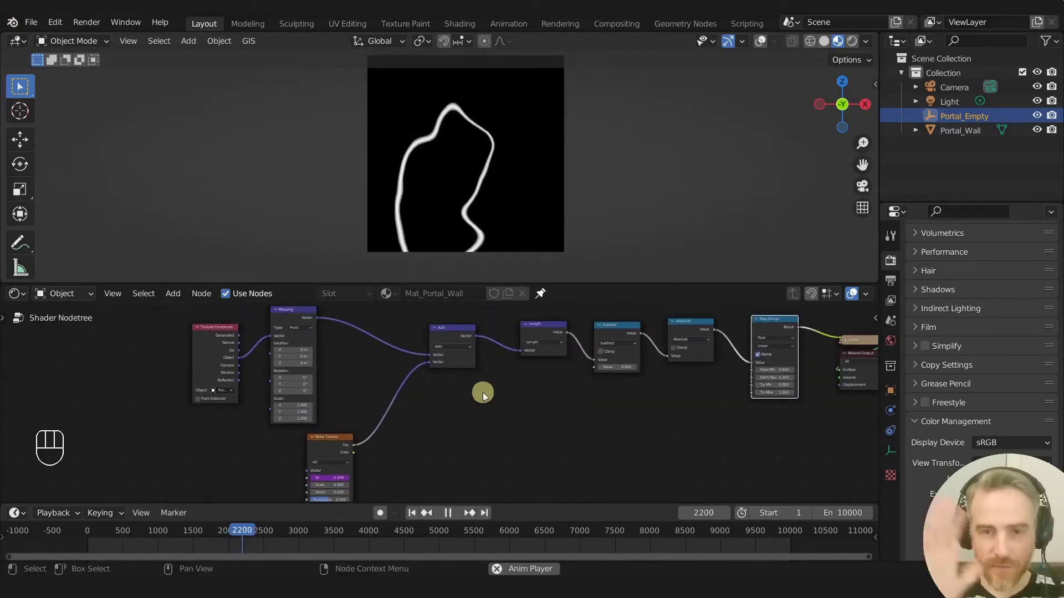
pyautogui.scroll(2, 473, 457)
pyautogui.moveTo(484, 425); pyautogui.dragTo(580, 478, button='middle')
pyautogui.moveTo(504, 352); pyautogui.dragTo(433, 349)
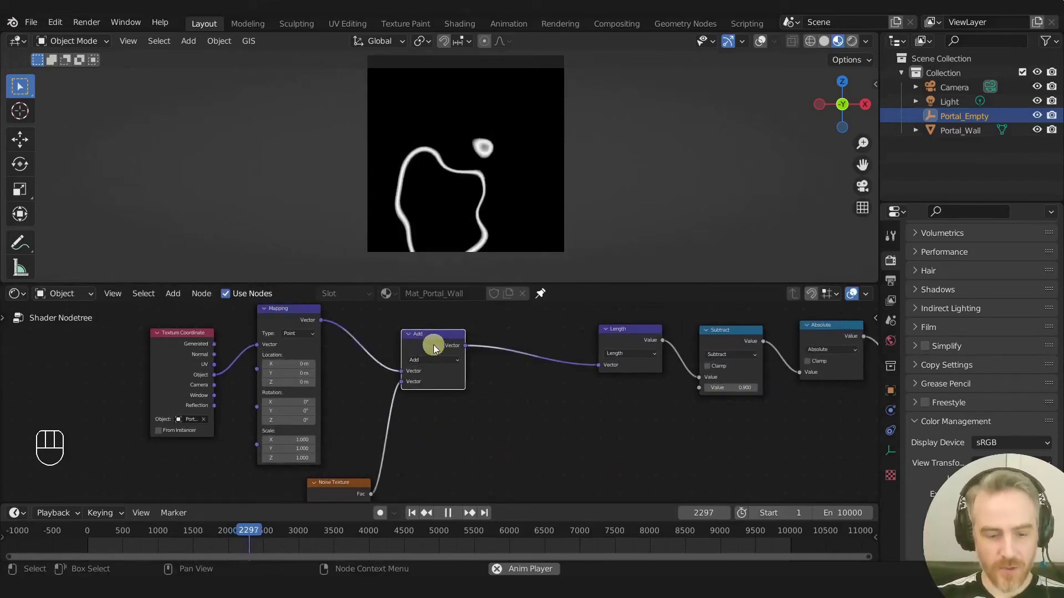
# - Duplicate the Add node, insert the copy between Add and Length, and change its operation to Subtract
pyautogui.hotkey('shift', 'd')
pyautogui.click(535, 330)
pyautogui.click(541, 340)
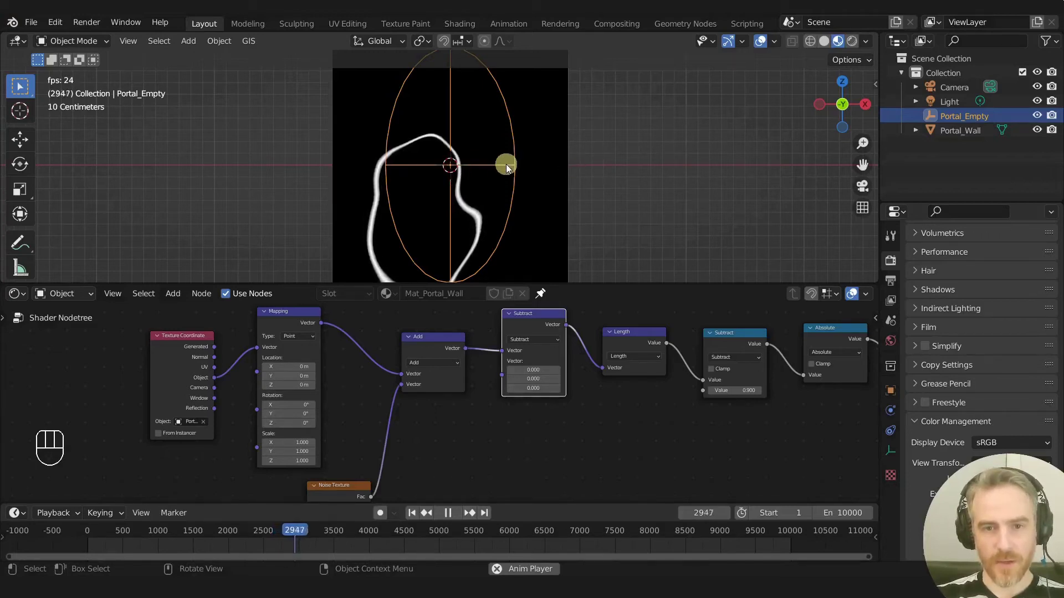
pyautogui.scroll(-1, 505, 167)
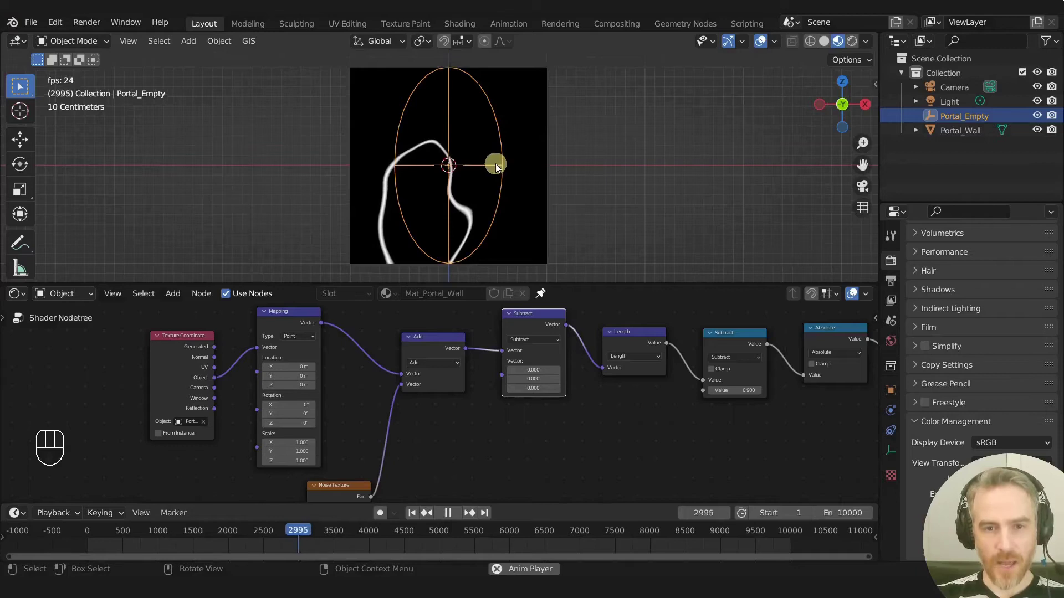
pyautogui.keyDown('shift'); pyautogui.moveTo(476, 170); pyautogui.dragTo(472, 181, button='middle'); pyautogui.keyUp('shift')
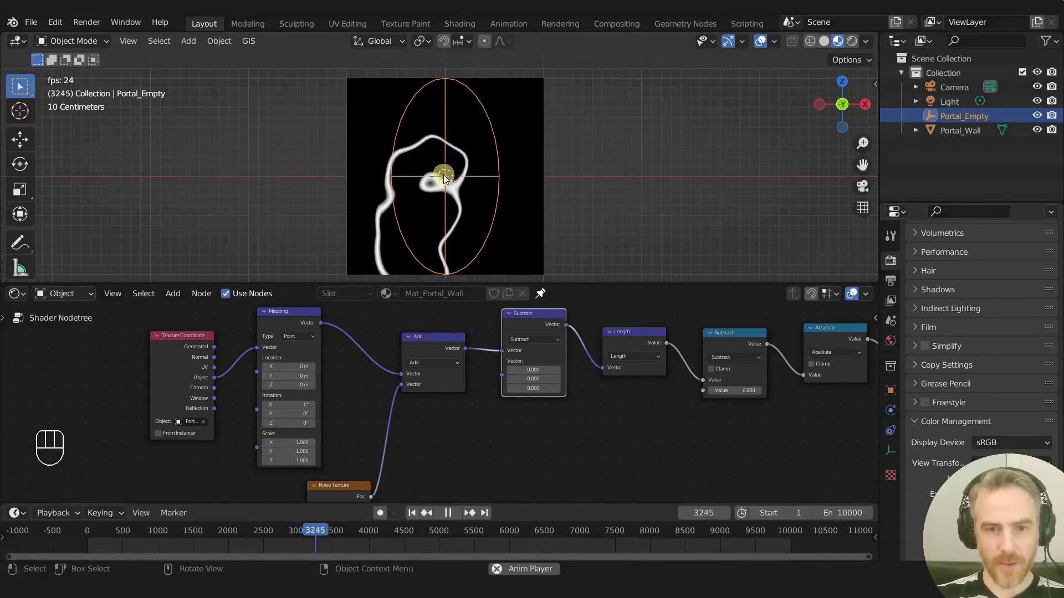
# - Set all three vector components of the new Subtract node to 0.5
pyautogui.scroll(2, 554, 366)
pyautogui.click(573, 362)
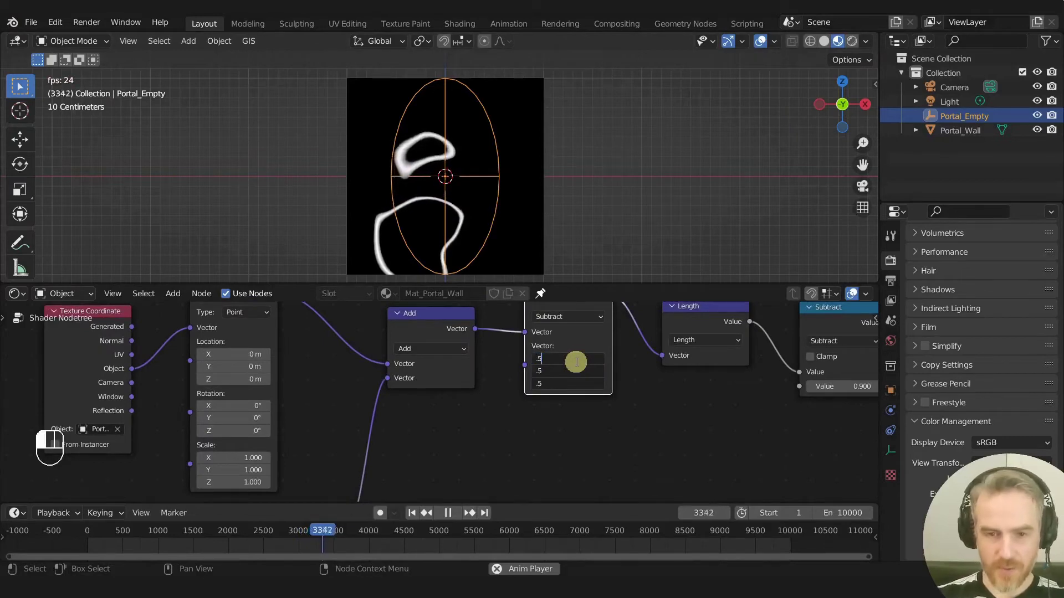
pyautogui.press('Return')
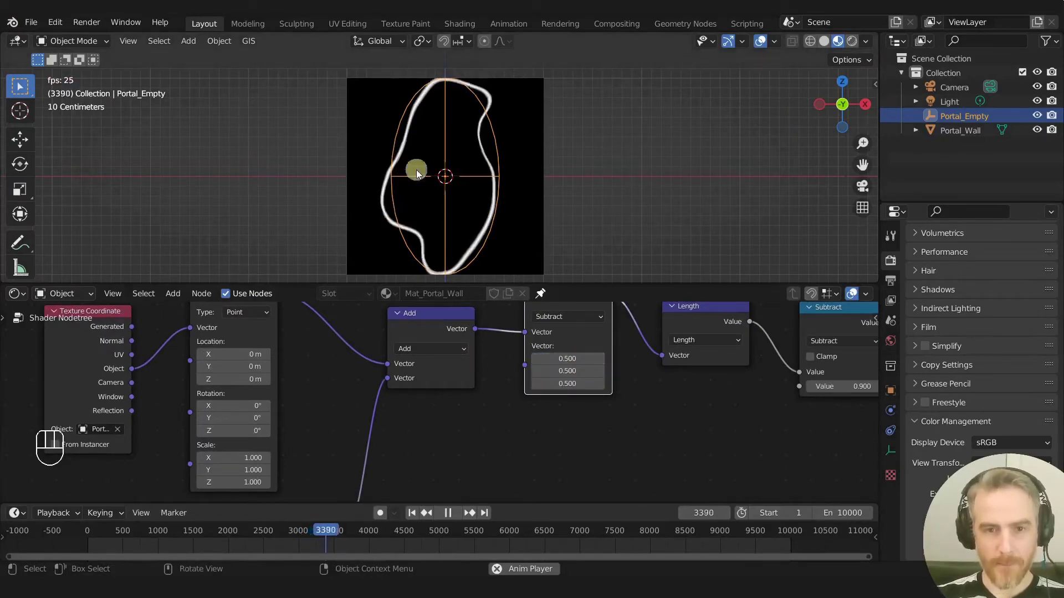
# - Set the Noise Texture's scale to 14.3, detail to 12.6 and roughness to 1
pyautogui.scroll(-2, 434, 185)
pyautogui.scroll(-1, 464, 425)
pyautogui.moveTo(464, 426); pyautogui.dragTo(545, 325, button='middle')
pyautogui.scroll(1, 487, 400)
pyautogui.moveTo(447, 489); pyautogui.dragTo(455, 409, button='middle')
pyautogui.scroll(1, 455, 410)
pyautogui.moveTo(399, 396); pyautogui.dragTo(455, 399)
pyautogui.moveTo(383, 413); pyautogui.dragTo(442, 421)
pyautogui.scroll(5, 435, 131)
pyautogui.scroll(-3, 438, 137)
pyautogui.scroll(1, 482, 127)
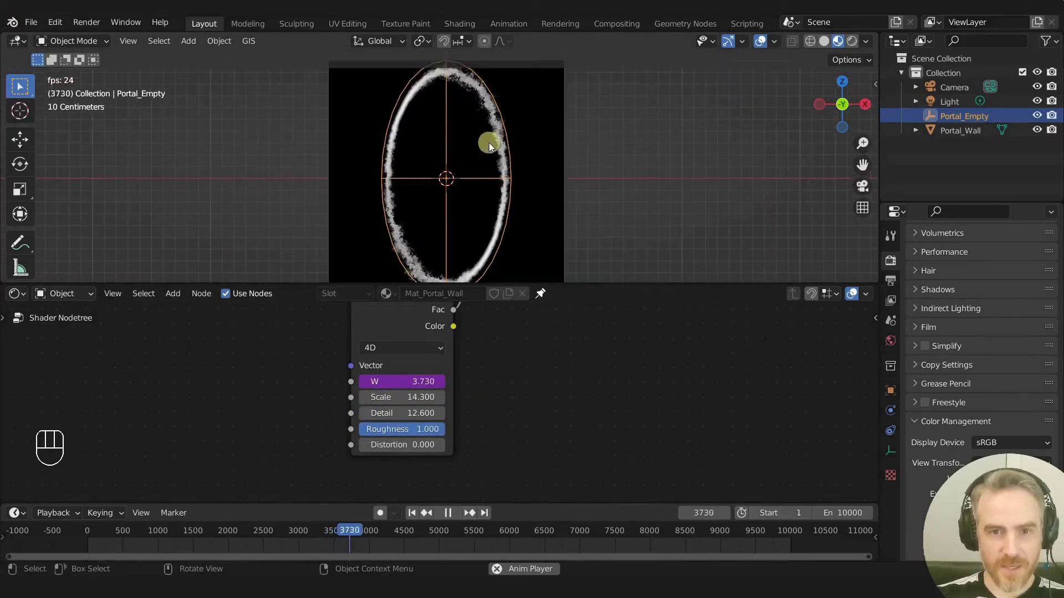
# - Inspect the noisy edge of the ring up close and enlarge the 3D viewport area slightly
pyautogui.scroll(3, 517, 178)
pyautogui.scroll(-1, 410, 237)
pyautogui.keyDown('shift'); pyautogui.moveTo(410, 235); pyautogui.dragTo(403, 112, button='middle'); pyautogui.keyUp('shift')
pyautogui.scroll(4, 421, 180)
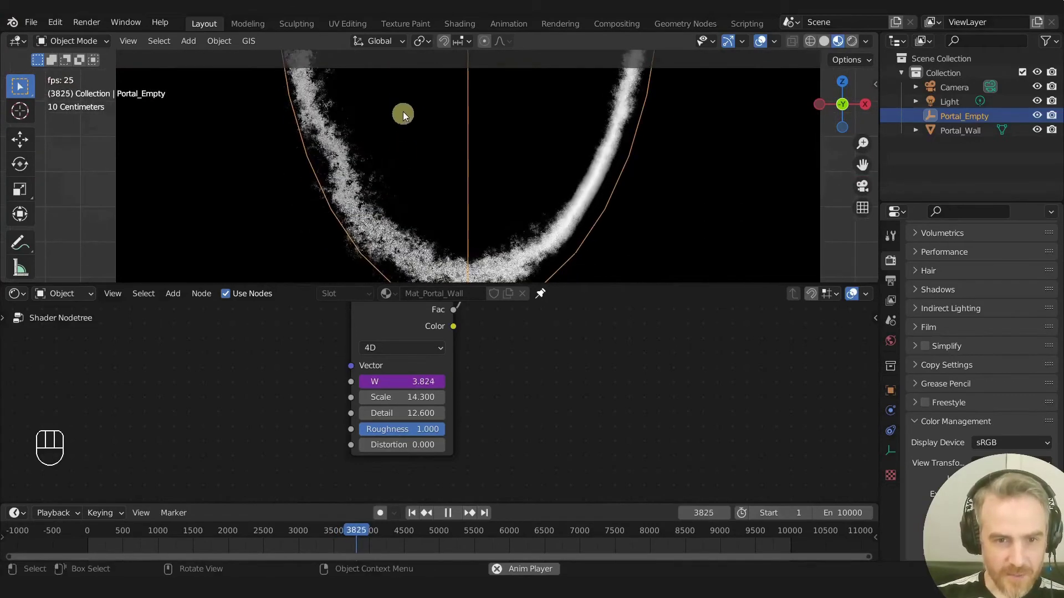
pyautogui.scroll(-5, 394, 162)
pyautogui.keyDown('shift'); pyautogui.moveTo(426, 150); pyautogui.dragTo(442, 245, button='middle'); pyautogui.keyUp('shift')
pyautogui.moveTo(441, 281); pyautogui.dragTo(443, 344)
# - Set the Noise Texture's scale to 7.6, detail to 2.8 and roughness to 0.792
pyautogui.scroll(-3, 501, 409)
pyautogui.moveTo(445, 433); pyautogui.dragTo(359, 422, button='middle')
pyautogui.keyDown('shift'); pyautogui.moveTo(378, 406); pyautogui.dragTo(495, 380, button='middle'); pyautogui.keyUp('shift')
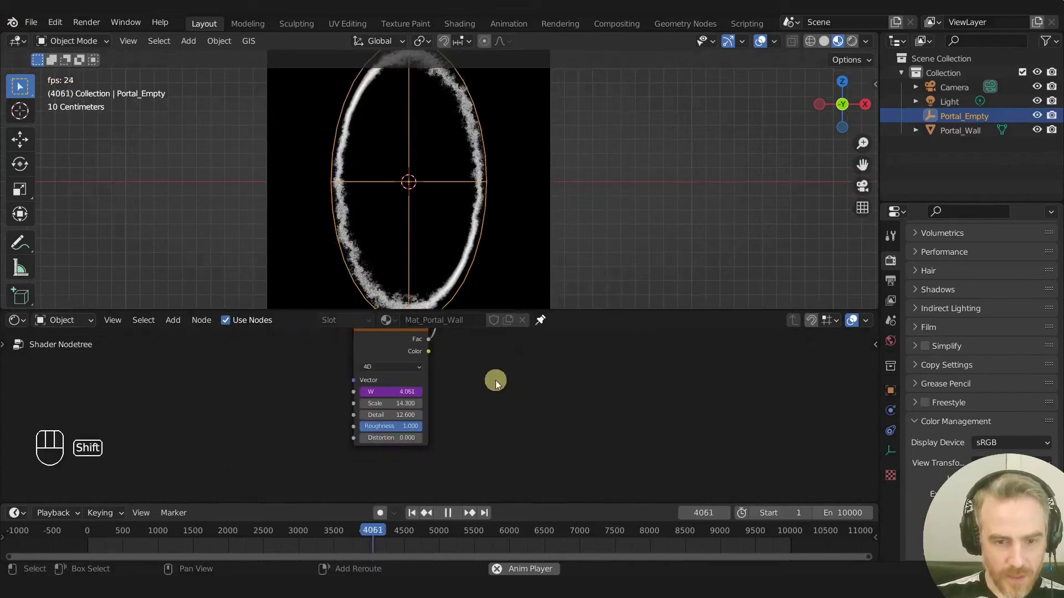
pyautogui.scroll(8, 451, 398)
pyautogui.keyDown('shift'); pyautogui.moveTo(454, 412); pyautogui.dragTo(452, 432, button='middle'); pyautogui.keyUp('shift')
pyautogui.keyDown('shift'); pyautogui.scroll(-1, 452, 433); pyautogui.keyUp('shift')
pyautogui.moveTo(351, 460); pyautogui.dragTo(294, 390)
pyautogui.scroll(-2, 444, 159)
pyautogui.scroll(1, 371, 431)
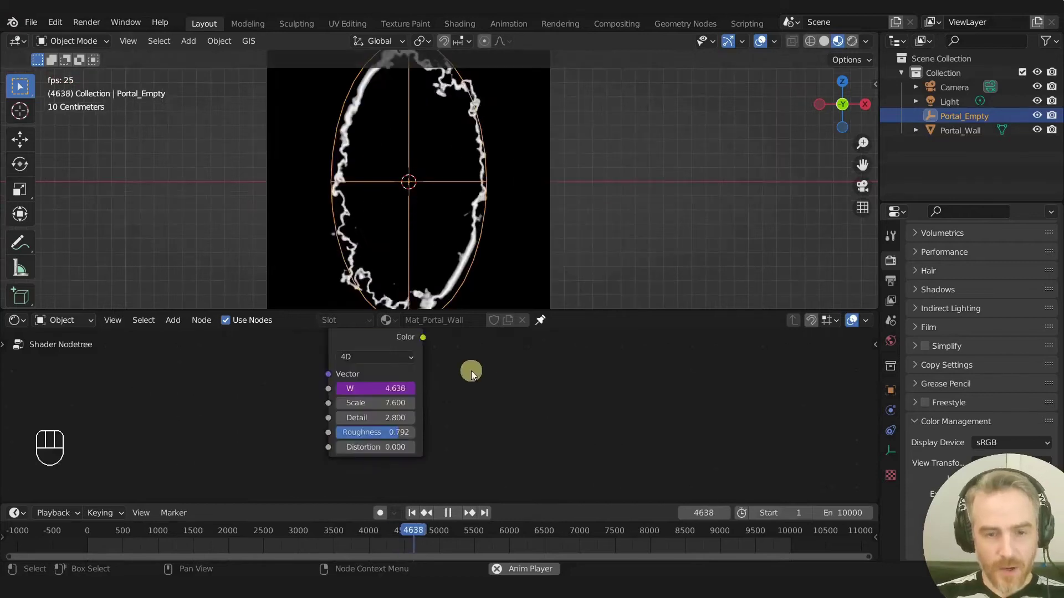
pyautogui.scroll(-3, 452, 411)
pyautogui.scroll(-2, 442, 103)
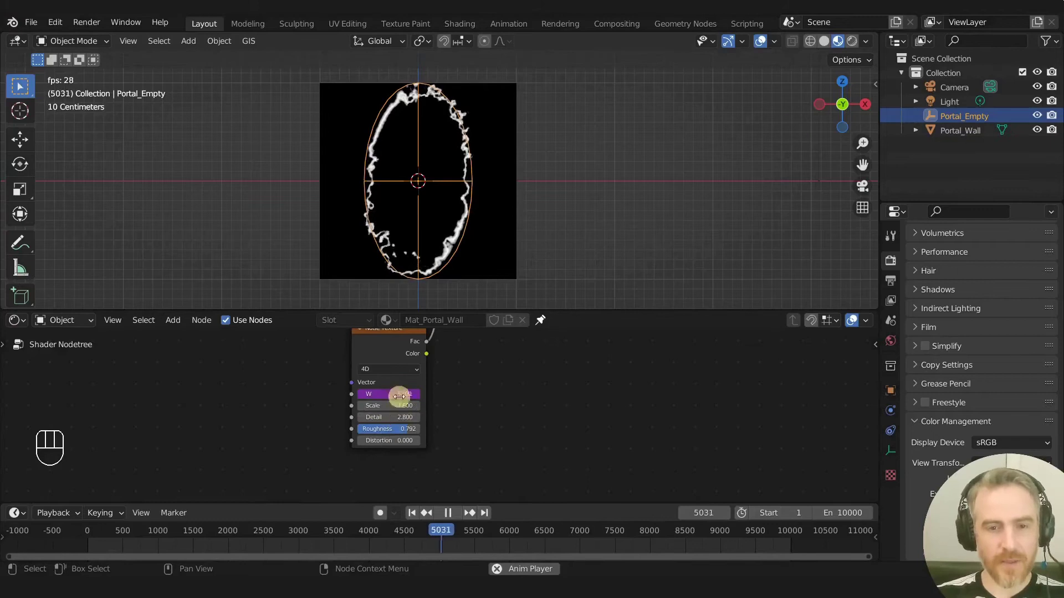
# - Move the Noise Texture and Mapping nodes away from the Add node, and shift Add closer to Subtract to make room between them
pyautogui.scroll(-2, 477, 398)
pyautogui.moveTo(476, 414); pyautogui.dragTo(378, 471, button='middle')
pyautogui.scroll(-3, 391, 425)
pyautogui.moveTo(349, 426); pyautogui.dragTo(449, 444, button='middle')
pyautogui.moveTo(416, 423); pyautogui.dragTo(324, 430)
pyautogui.moveTo(512, 431); pyautogui.dragTo(521, 482, button='middle')
pyautogui.moveTo(386, 337); pyautogui.dragTo(363, 333)
pyautogui.moveTo(516, 356); pyautogui.dragTo(525, 362)
pyautogui.moveTo(480, 436); pyautogui.dragTo(470, 421, button='middle')
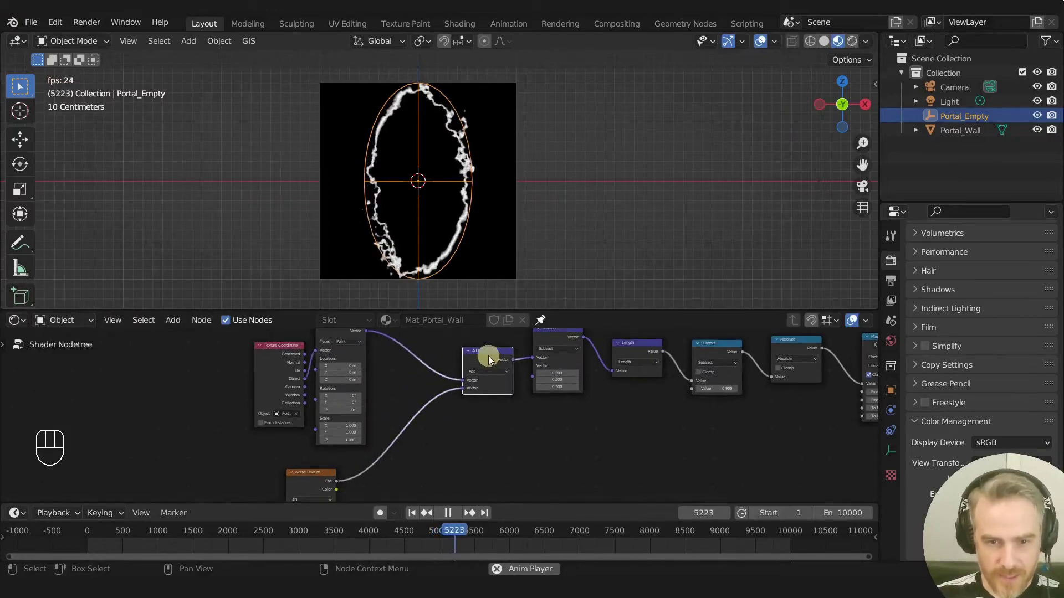
# - Duplicate the Add node onto the link between Noise Texture and Add, and change the copy's operation to Scale
pyautogui.hotkey('shift', 'd')
pyautogui.click(404, 406)
pyautogui.scroll(3, 443, 420)
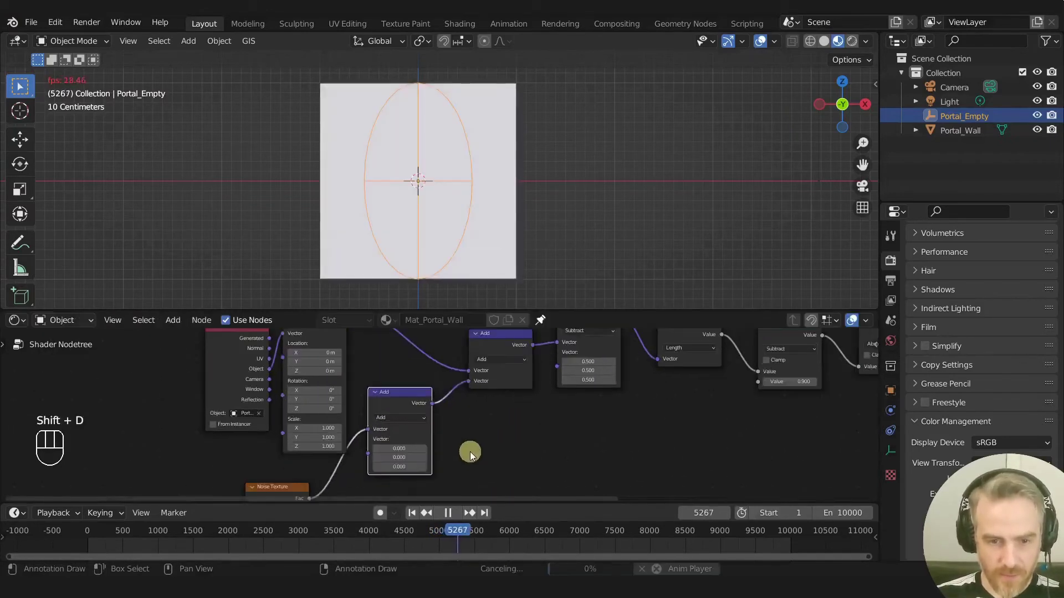
pyautogui.scroll(4, 435, 432)
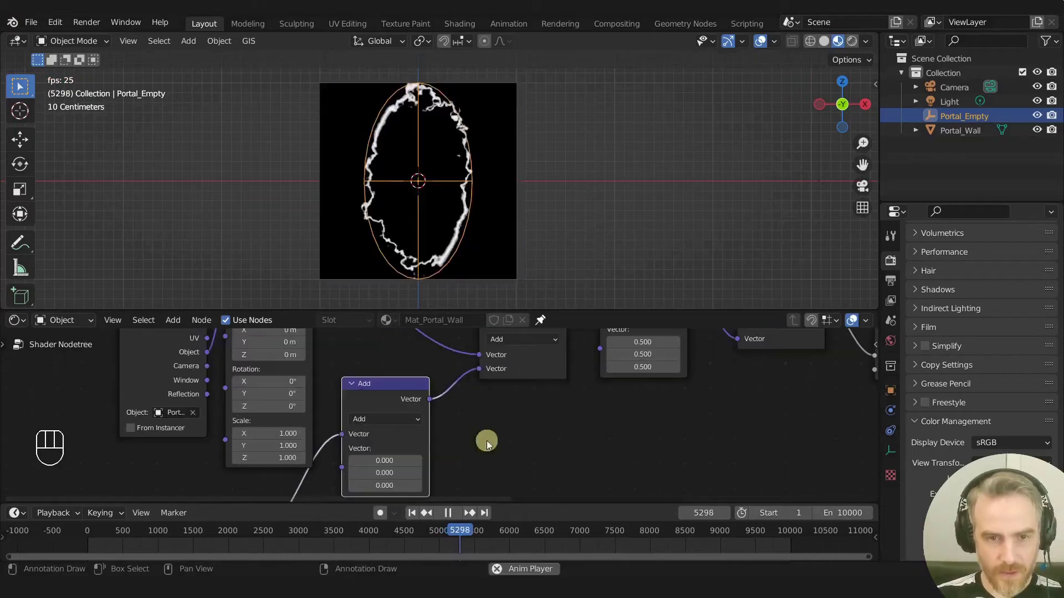
pyautogui.moveTo(430, 427); pyautogui.dragTo(555, 406, button='middle')
pyautogui.scroll(3, 555, 406)
pyautogui.scroll(-1, 554, 407)
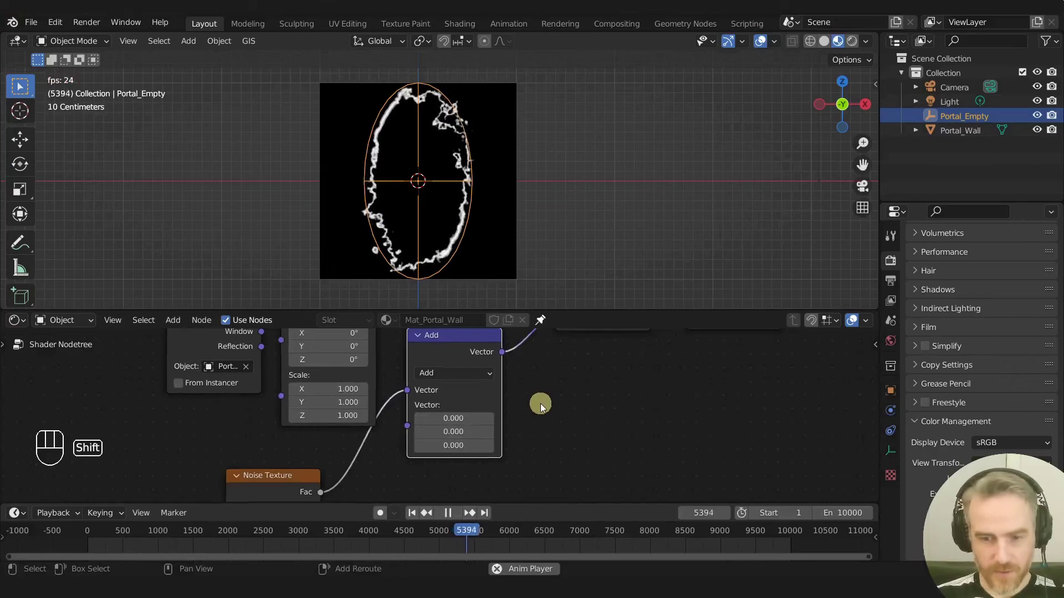
pyautogui.scroll(2, 541, 414)
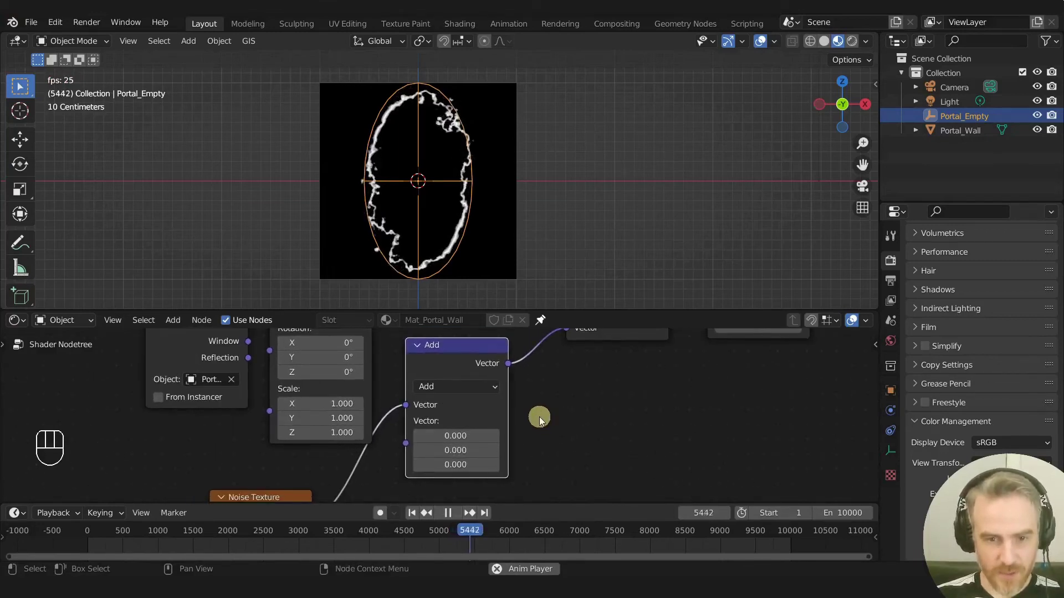
pyautogui.click(460, 387)
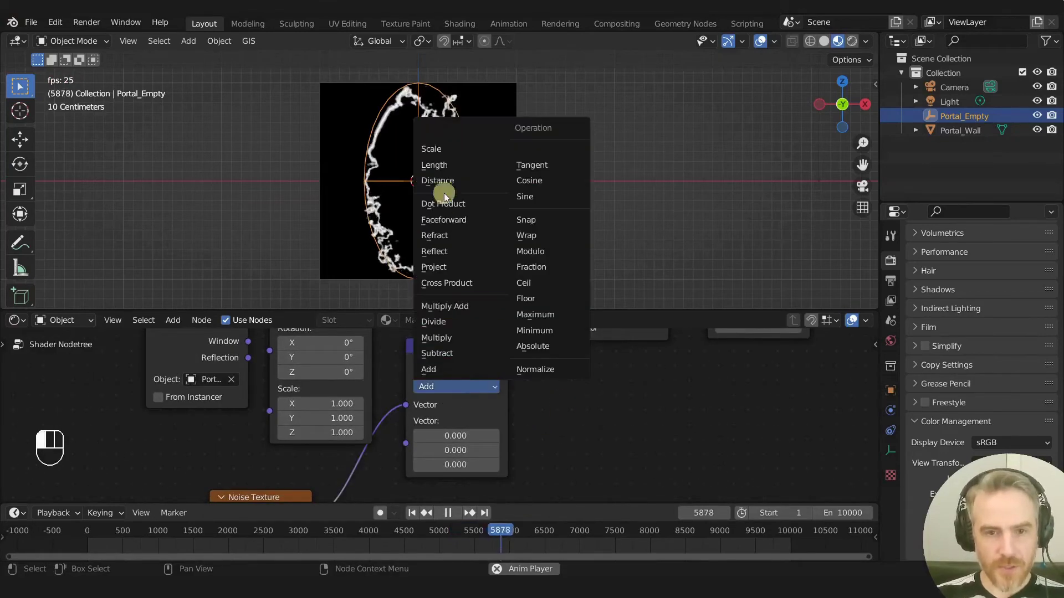
pyautogui.click(450, 149)
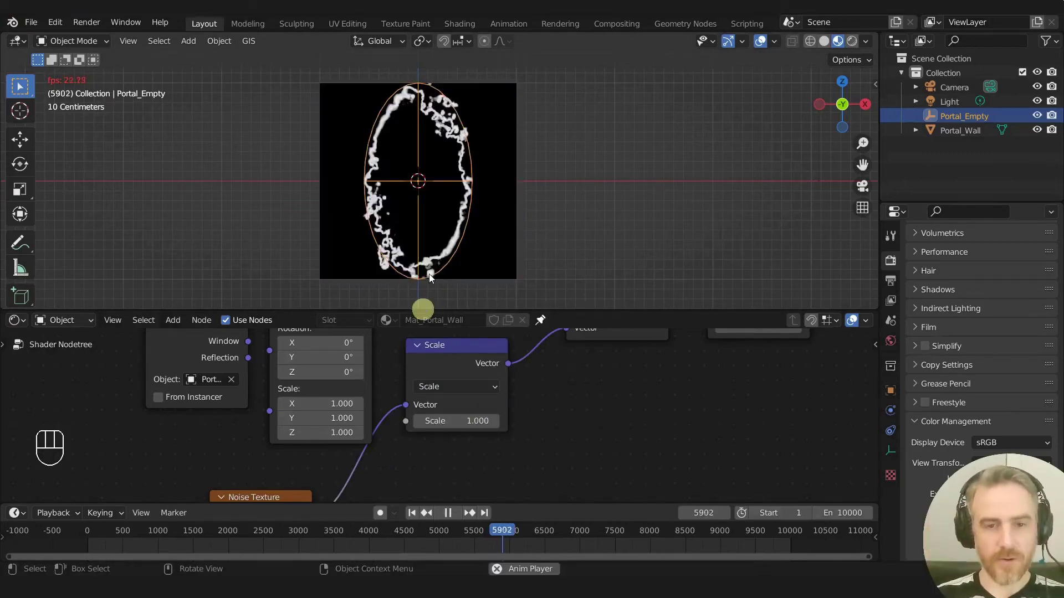
# - Try factors of 0.2, 0 and 0.3 on the Scale node, reset it to 0, and inspect the ring's offset
pyautogui.moveTo(452, 422)
pyautogui.mouseDown()
pyautogui.moveTo(465, 422)
pyautogui.moveTo(449, 427)
pyautogui.mouseUp()
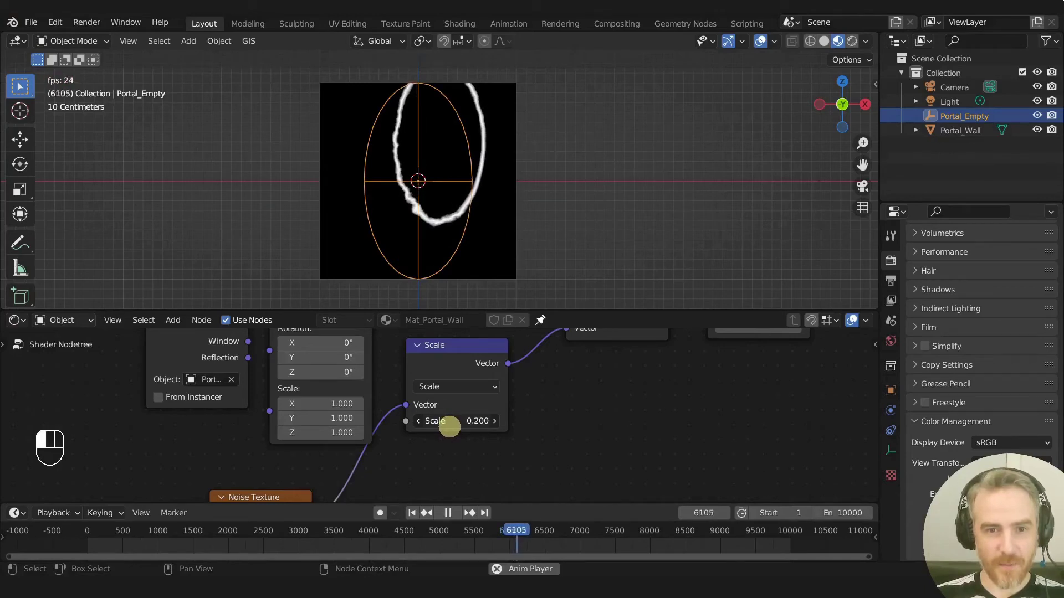
pyautogui.moveTo(450, 427); pyautogui.dragTo(446, 427)
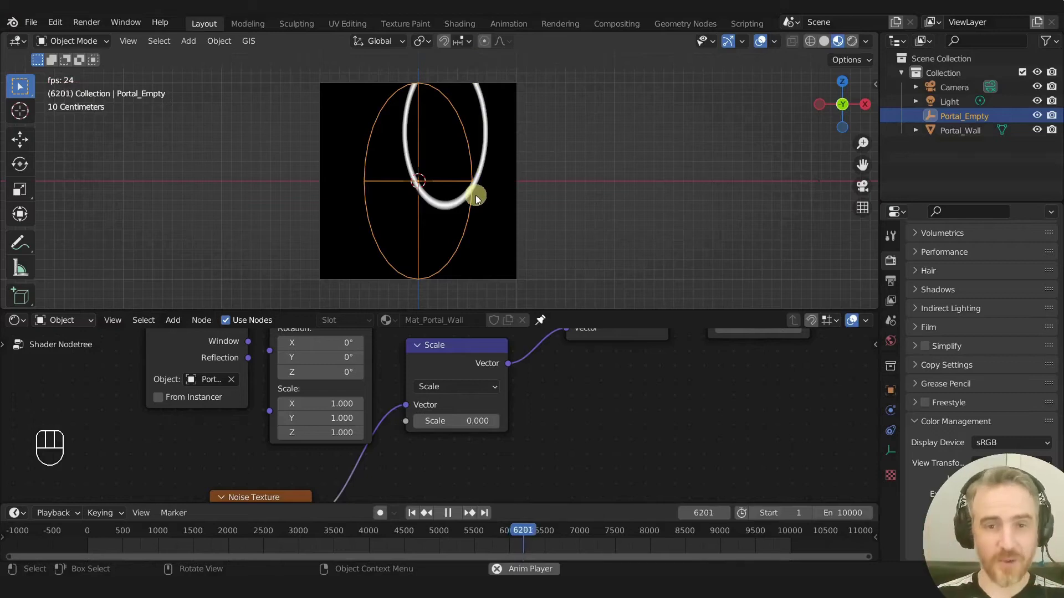
pyautogui.moveTo(469, 427); pyautogui.dragTo(465, 424)
pyautogui.click(467, 424)
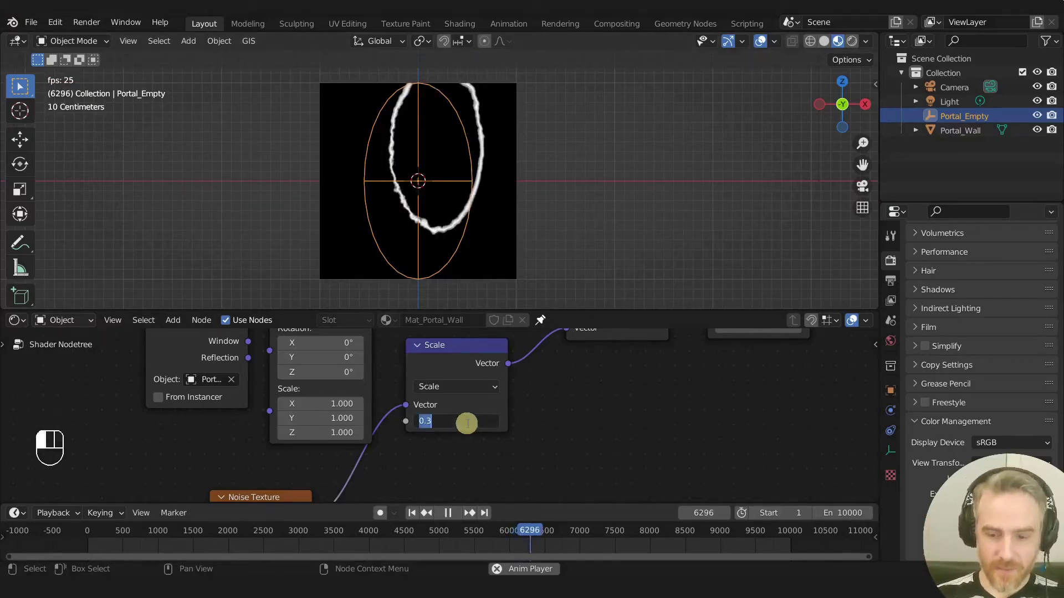
pyautogui.write('0')
pyautogui.press('Return')
pyautogui.scroll(5, 460, 128)
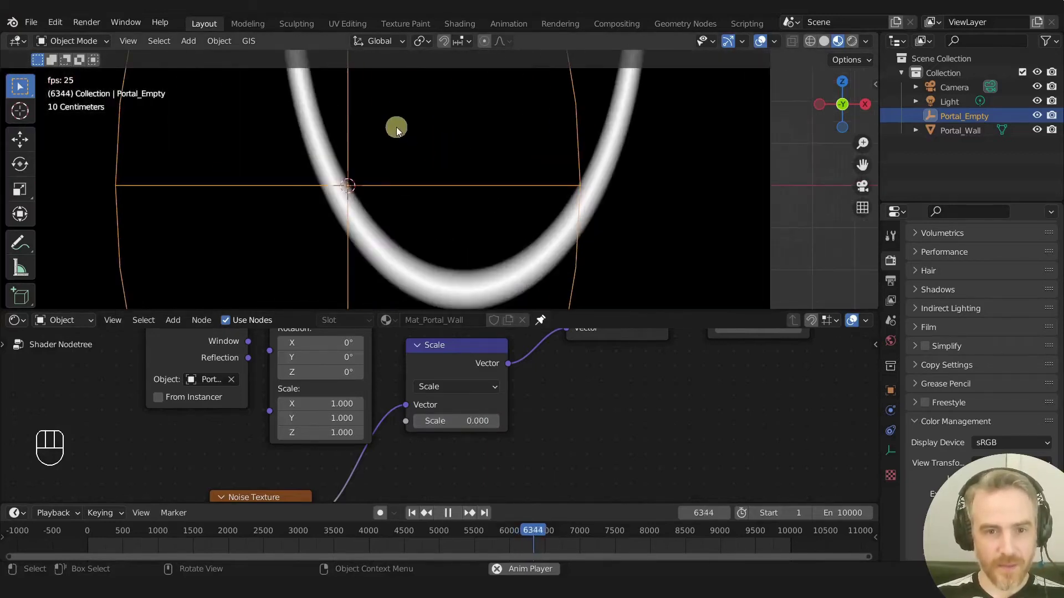
pyautogui.scroll(-5, 504, 199)
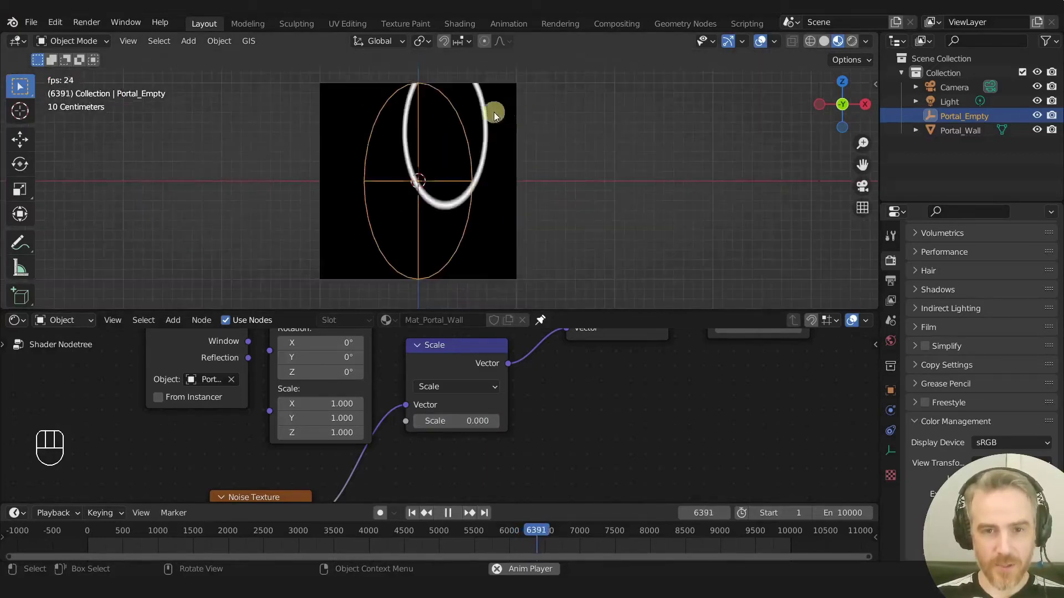
pyautogui.scroll(-3, 420, 165)
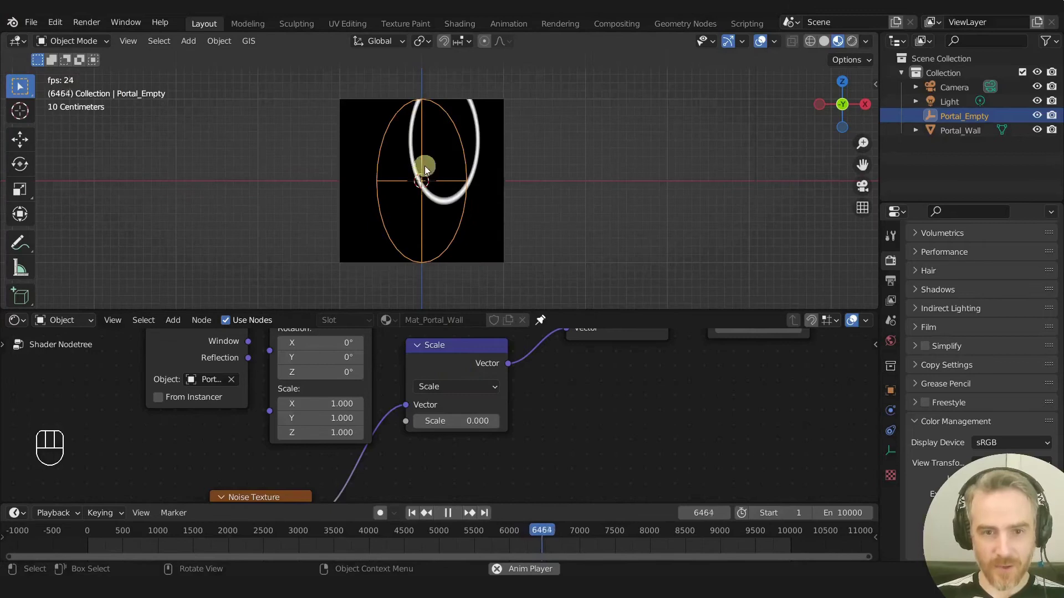
pyautogui.scroll(-2, 411, 178)
# - Set all three vector components of the Subtract node before Length to 0 and check the ring's position
pyautogui.scroll(-4, 592, 380)
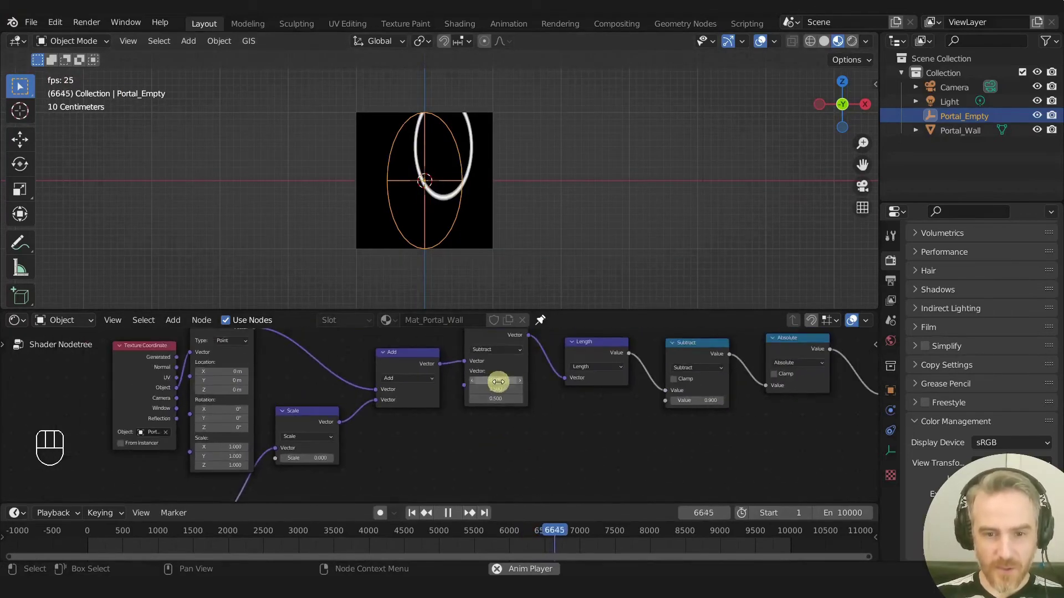
pyautogui.moveTo(498, 381); pyautogui.dragTo(502, 399)
pyautogui.write('0')
pyautogui.press('Return')
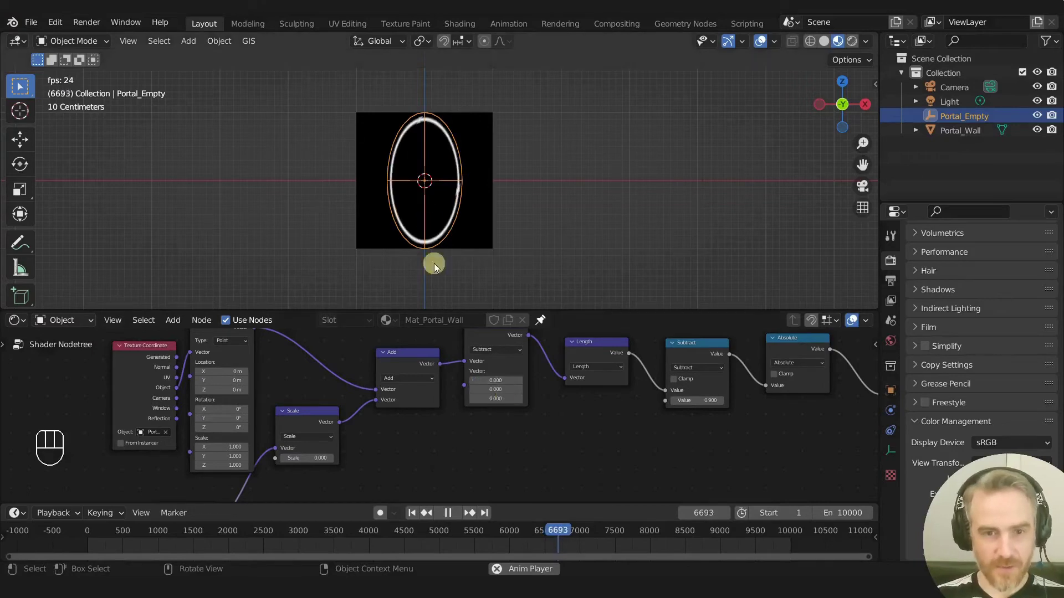
pyautogui.scroll(5, 448, 149)
pyautogui.scroll(-3, 440, 192)
pyautogui.scroll(1, 413, 461)
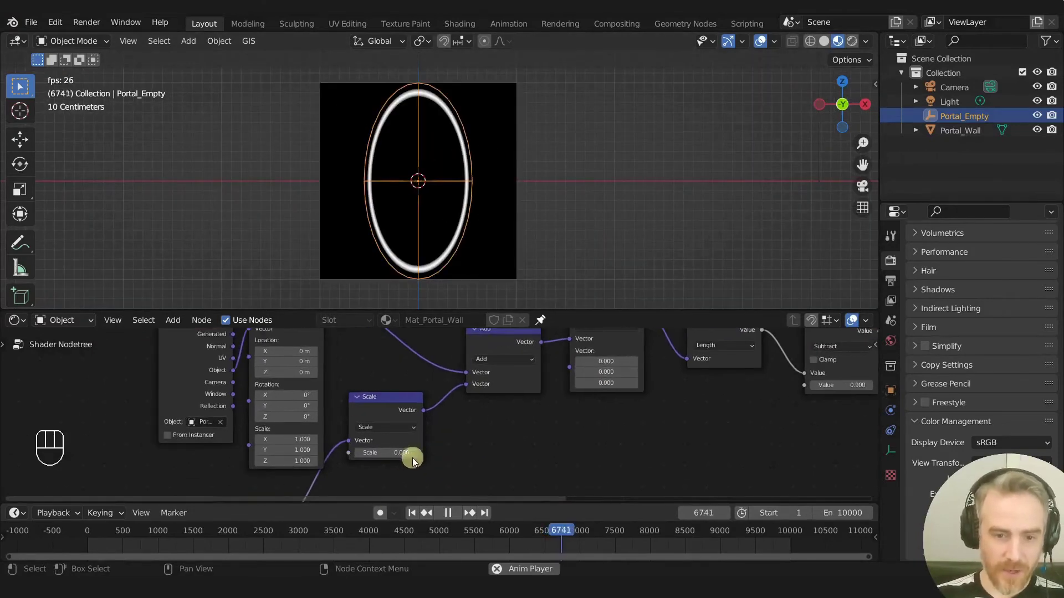
# - Set the factor of the Scale node after the Noise Texture to -0.3
pyautogui.moveTo(397, 454)
pyautogui.mouseDown()
pyautogui.moveTo(380, 454)
pyautogui.moveTo(392, 455)
pyautogui.mouseUp()
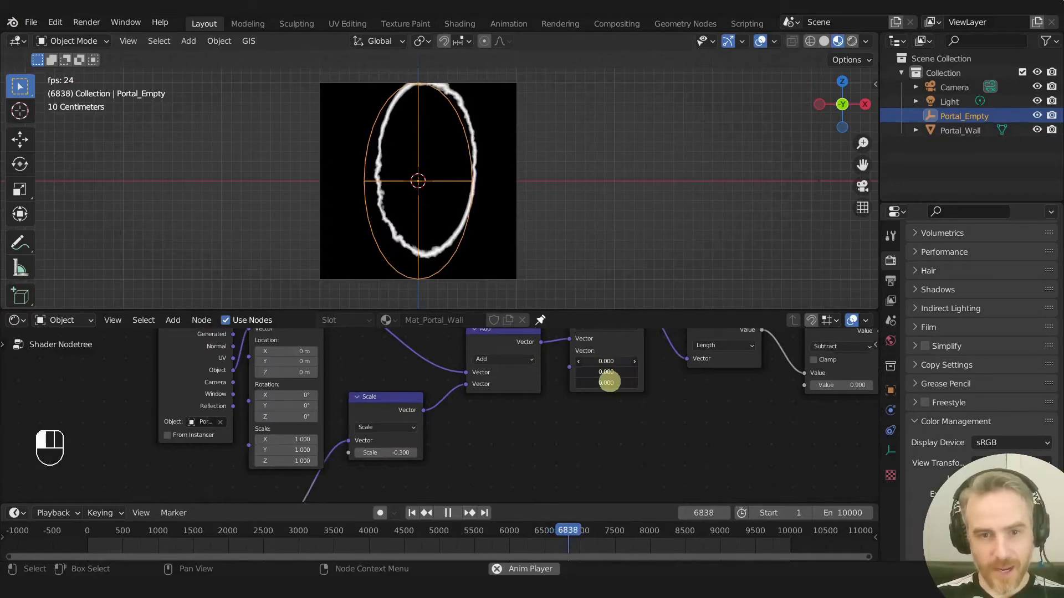
pyautogui.moveTo(606, 382); pyautogui.dragTo(603, 373)
pyautogui.rightClick(604, 373)
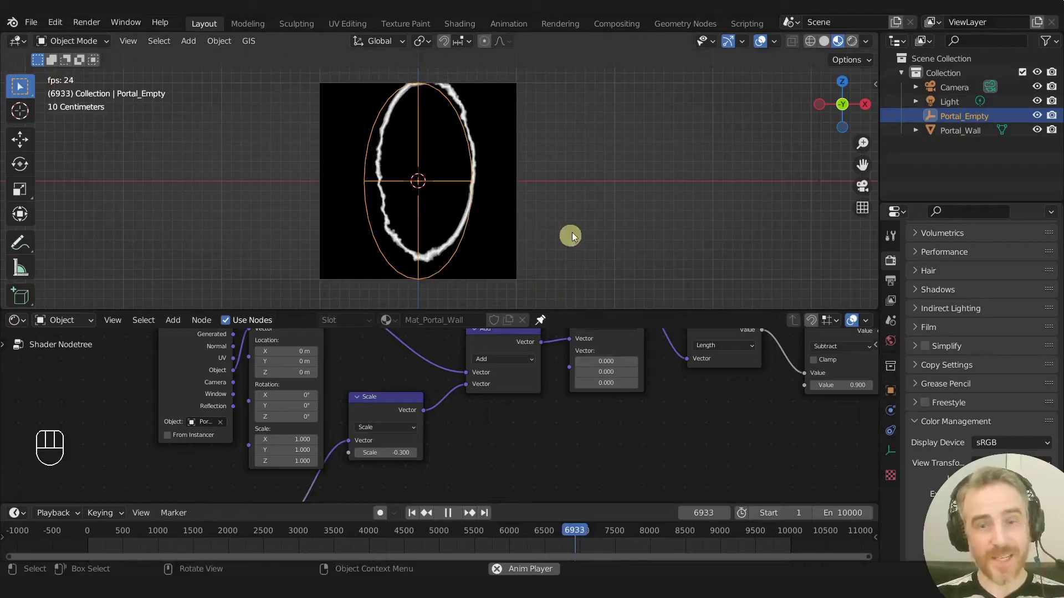
# - Duplicate the Scale node, place the copy below the Add node, and set its three vector components to 0.5
pyautogui.scroll(-4, 574, 424)
pyautogui.click(411, 401)
pyautogui.hotkey('shift', 'd')
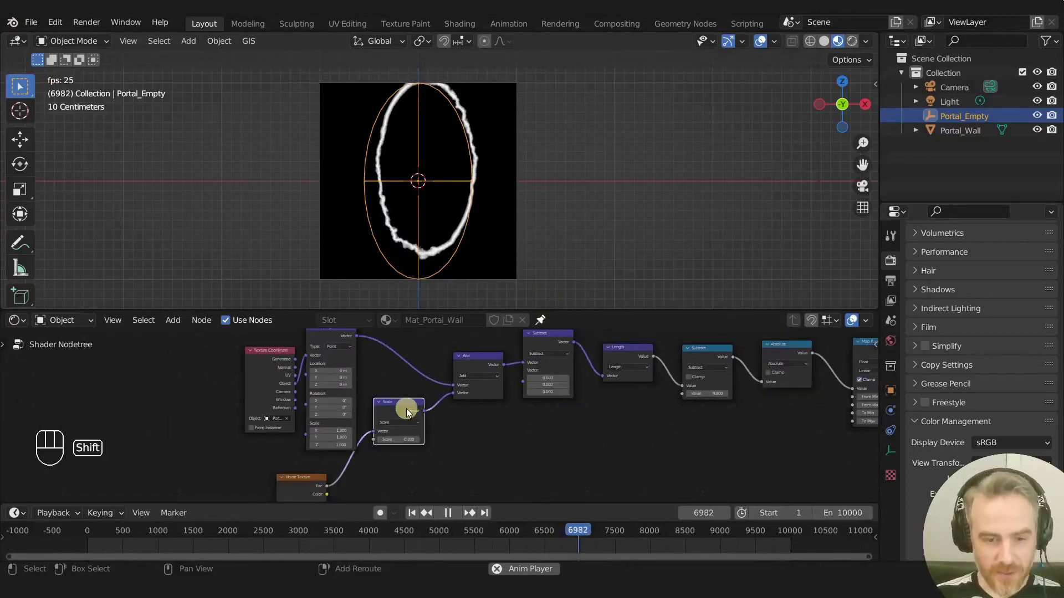
pyautogui.scroll(2, 469, 433)
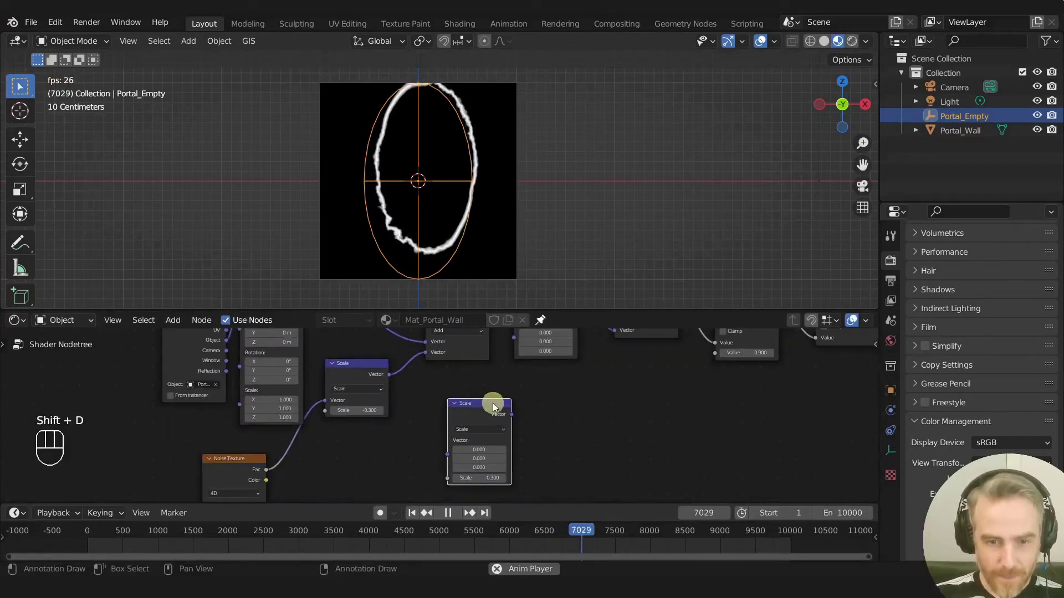
pyautogui.click(476, 410)
pyautogui.moveTo(482, 449); pyautogui.dragTo(477, 467)
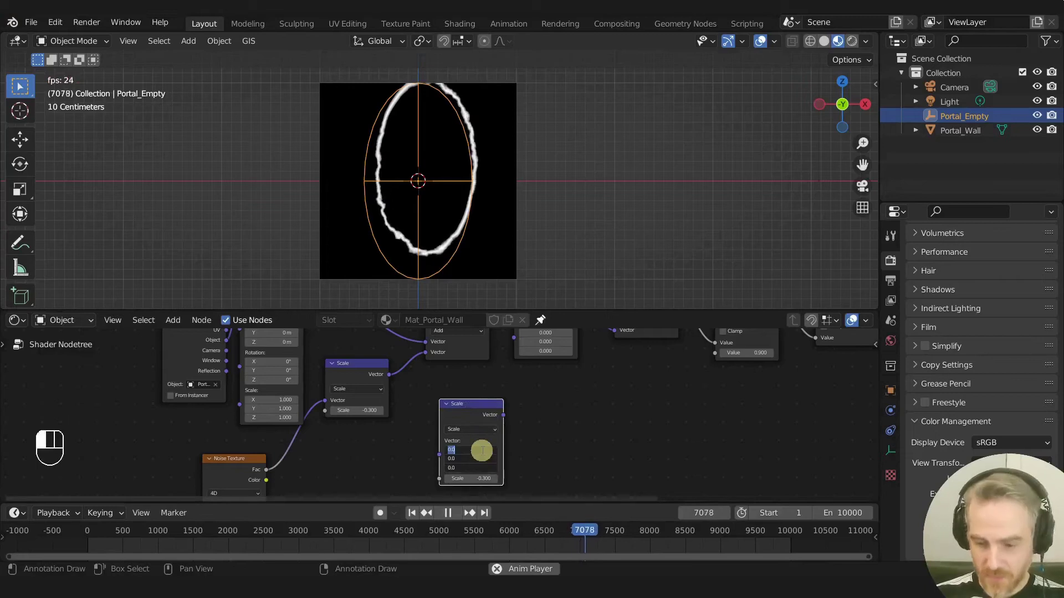
# - Connect the duplicated Scale node's output to the second Vector input of the vector Subtract node and stop playback
pyautogui.moveTo(482, 415); pyautogui.dragTo(518, 383)
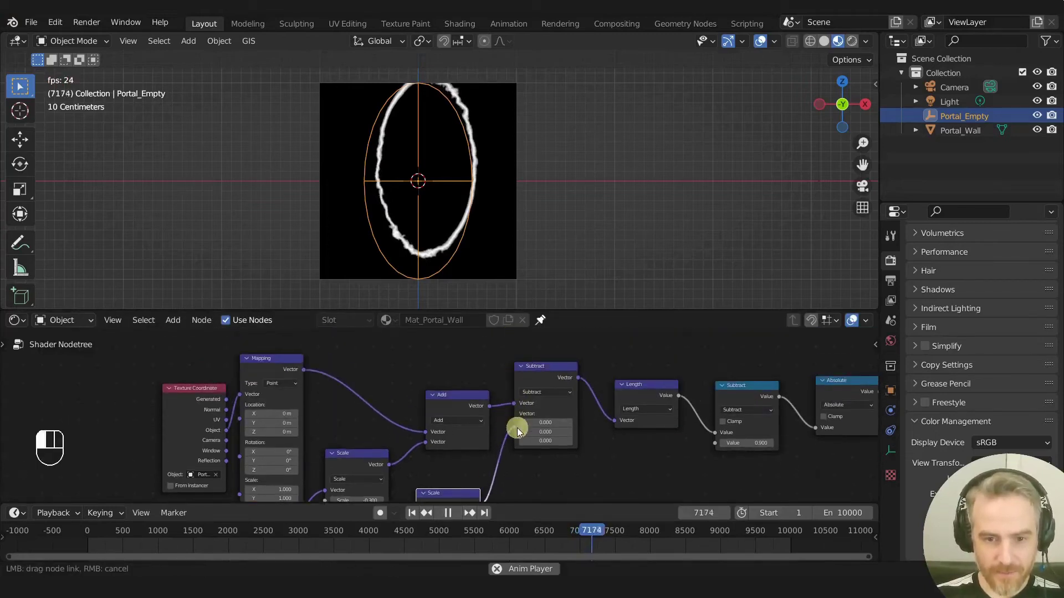
pyautogui.moveTo(517, 427); pyautogui.dragTo(517, 428)
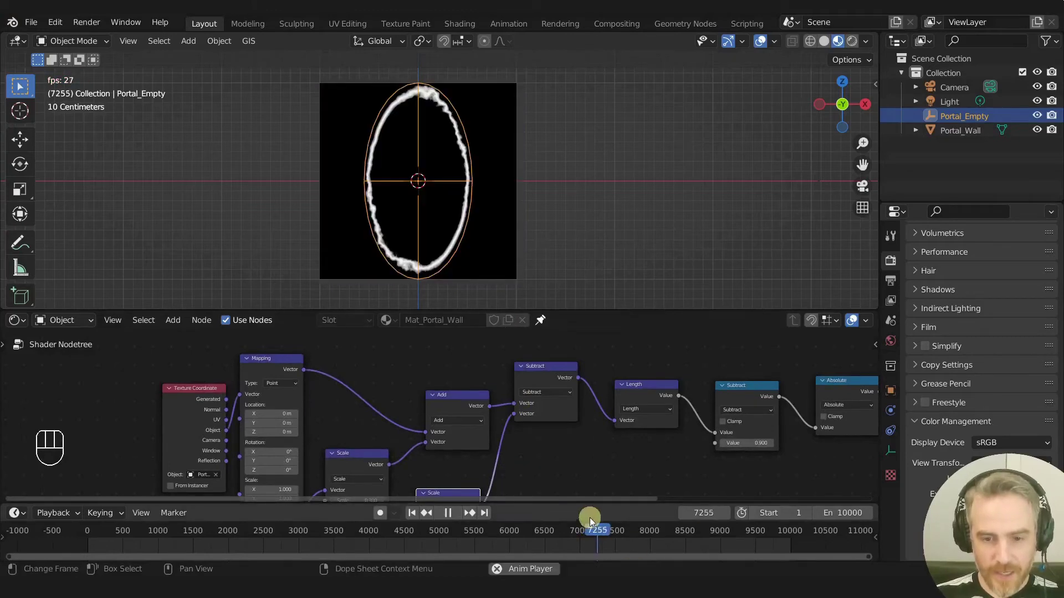
pyautogui.press('space')
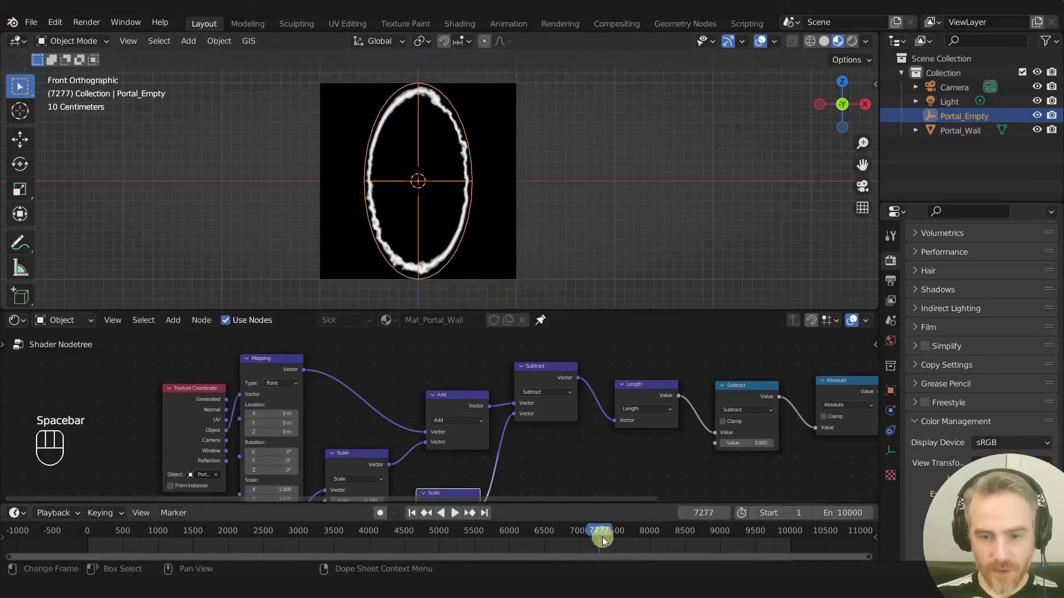
pyautogui.moveTo(534, 446); pyautogui.dragTo(562, 380, button='middle')
pyautogui.scroll(2, 603, 415)
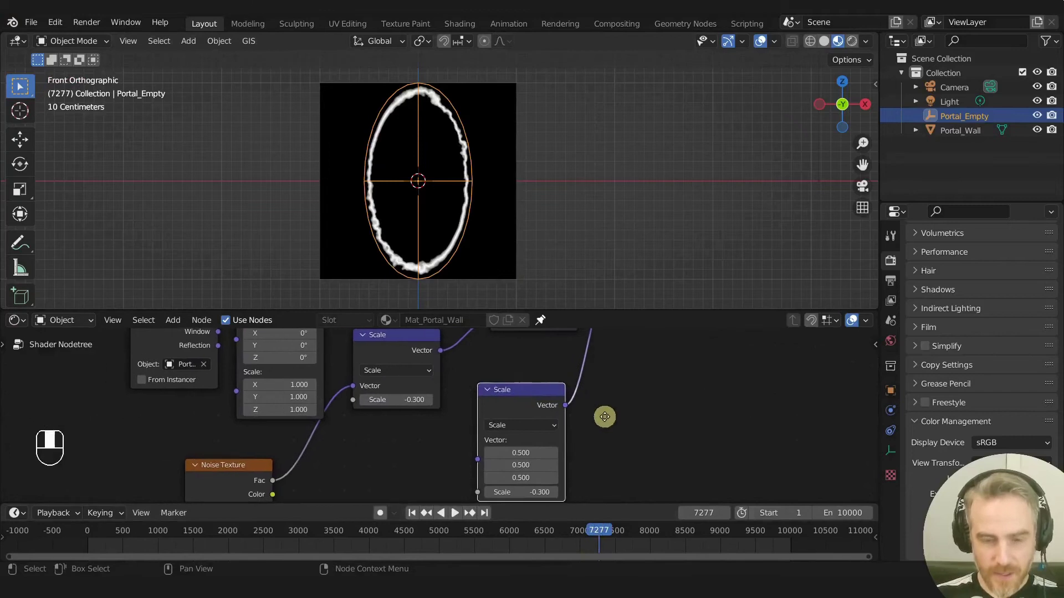
# - Shift the duplicated Scale node farther right and add a Value node below the Scale node that follows the Noise Texture
pyautogui.moveTo(514, 399); pyautogui.dragTo(541, 397)
pyautogui.scroll(-1, 505, 396)
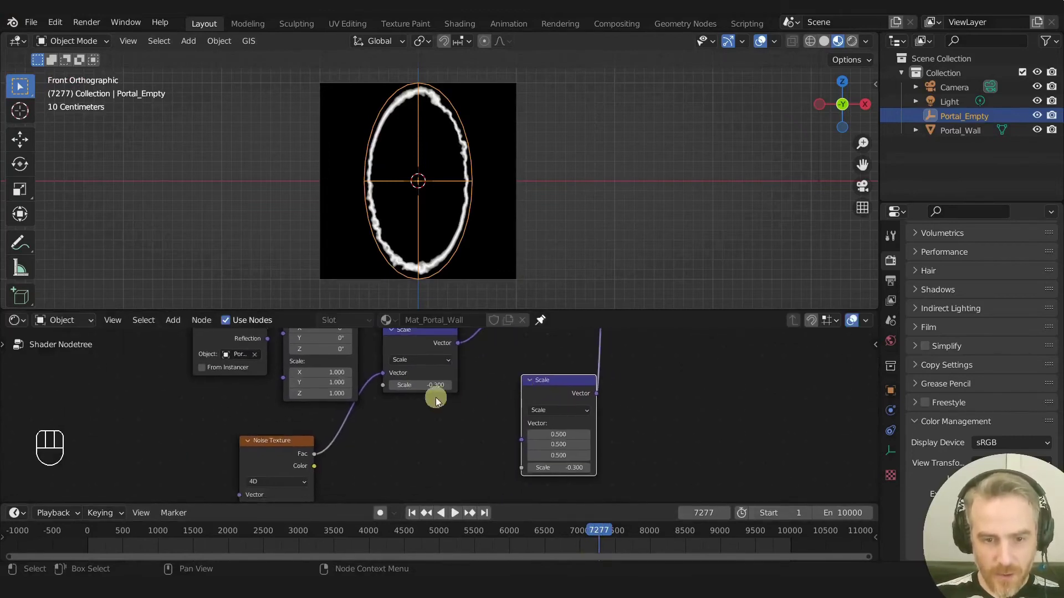
pyautogui.scroll(1, 452, 411)
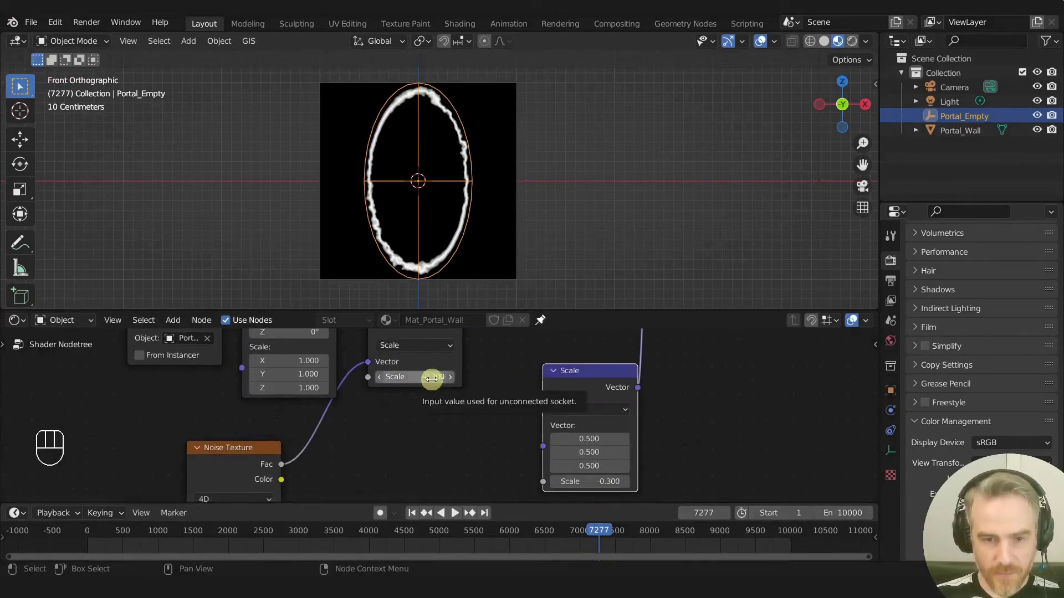
pyautogui.scroll(-2, 552, 479)
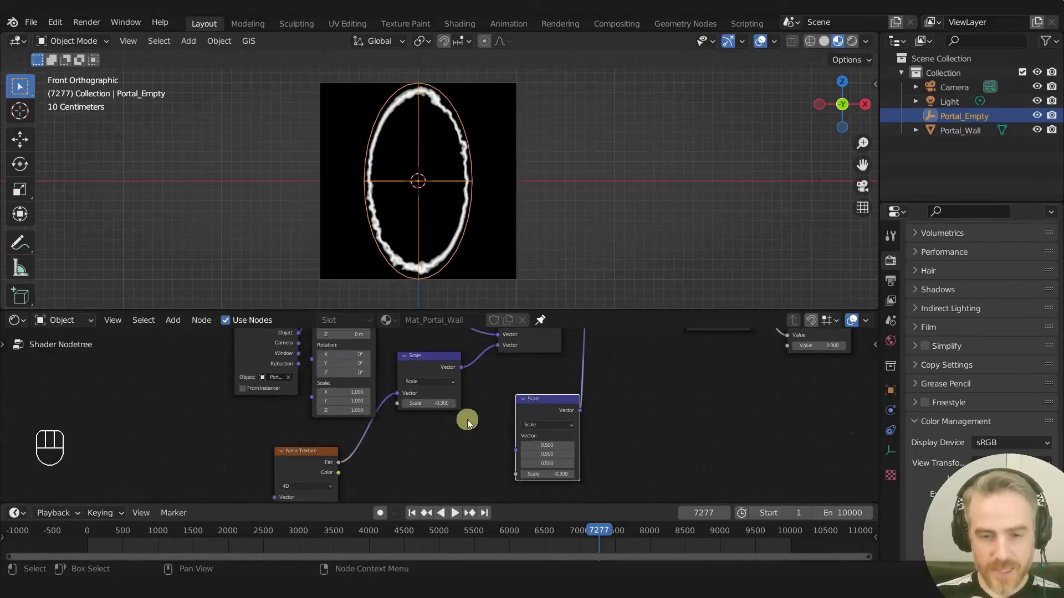
pyautogui.scroll(1, 491, 414)
pyautogui.scroll(-1, 491, 414)
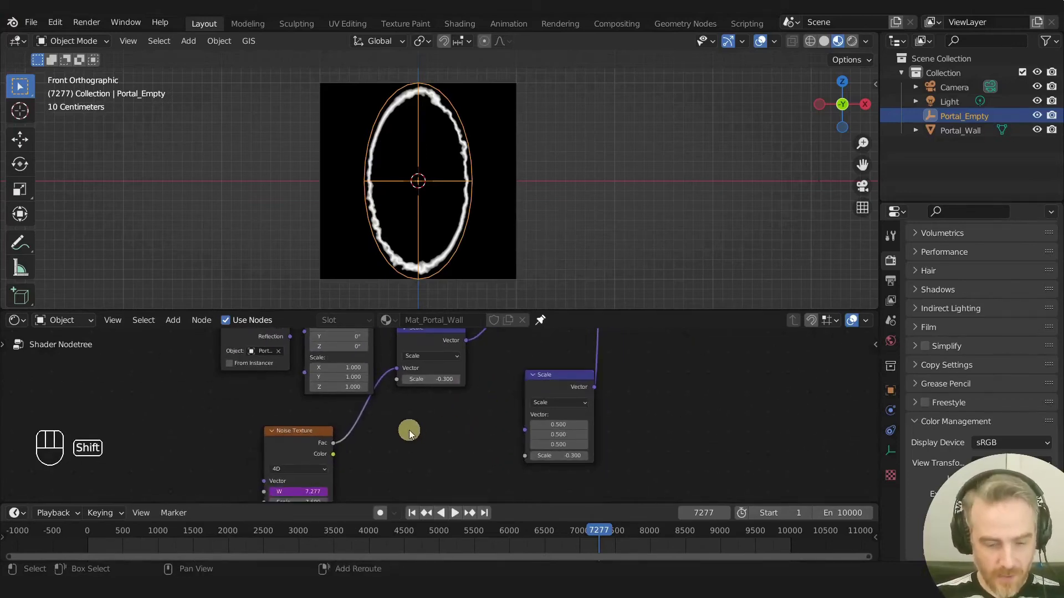
pyautogui.hotkey('shift', 'a')
pyautogui.click(391, 414)
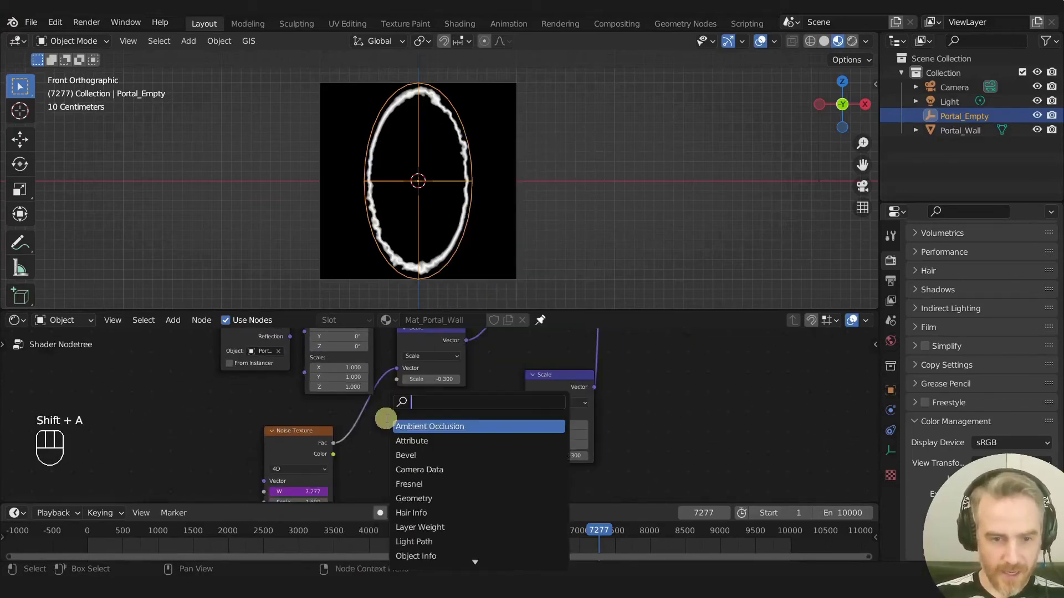
pyautogui.write('valu')
pyautogui.press('Return')
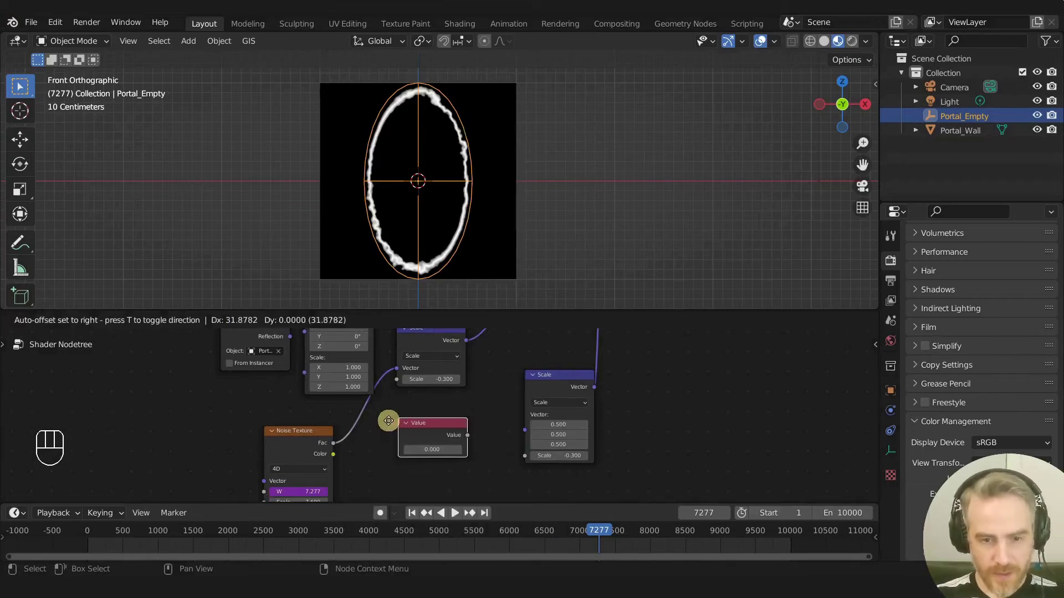
pyautogui.click(365, 432)
# - Move the Noise Texture node farther left and connect the Value node to the Scale input of the Scale node after it
pyautogui.moveTo(304, 431); pyautogui.dragTo(171, 411)
pyautogui.moveTo(404, 441); pyautogui.dragTo(397, 380)
pyautogui.moveTo(394, 394); pyautogui.dragTo(410, 496, button='middle')
pyautogui.press('Home')
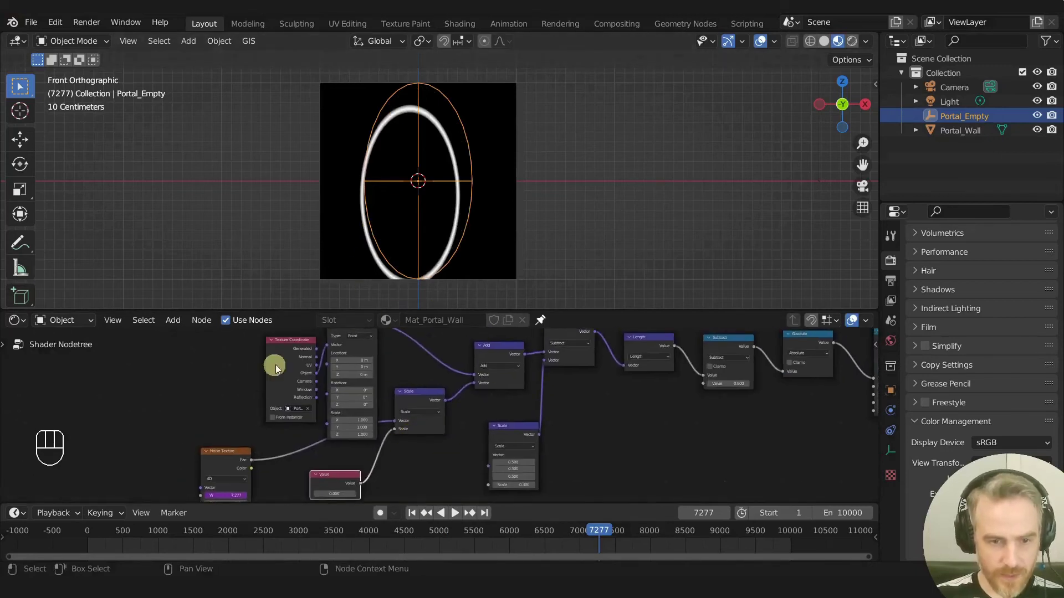
# - Move the Texture Coordinate and Mapping nodes farther left and connect the Value node to the duplicated Scale node's Scale input
pyautogui.moveTo(401, 388); pyautogui.dragTo(402, 389)
pyautogui.press('g')
pyautogui.click(339, 375)
pyautogui.moveTo(448, 465); pyautogui.dragTo(472, 467, button='middle')
pyautogui.scroll(7, 437, 432)
pyautogui.scroll(-1, 472, 467)
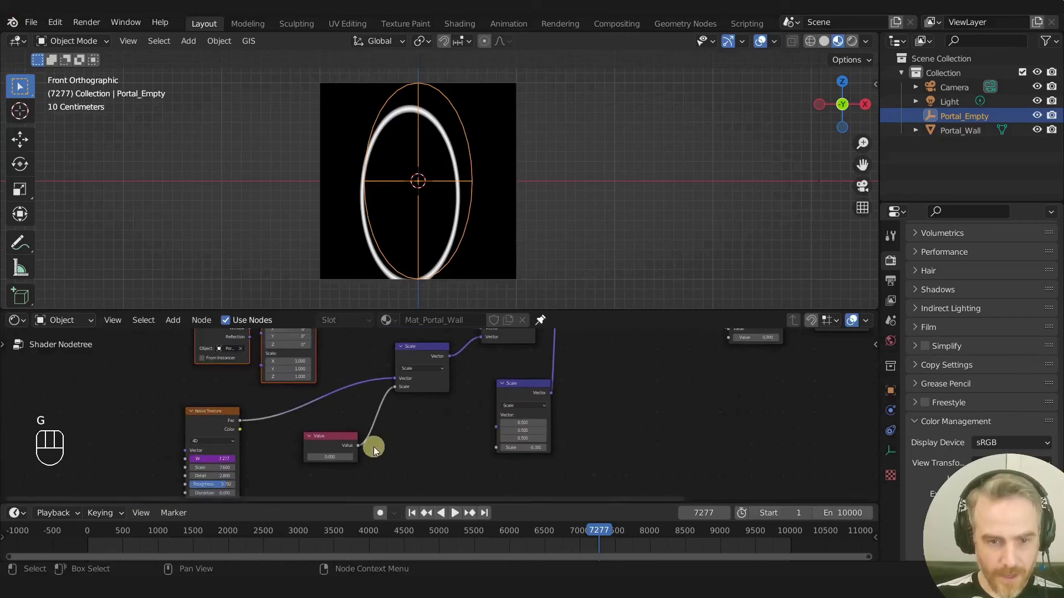
pyautogui.moveTo(357, 446); pyautogui.dragTo(490, 447)
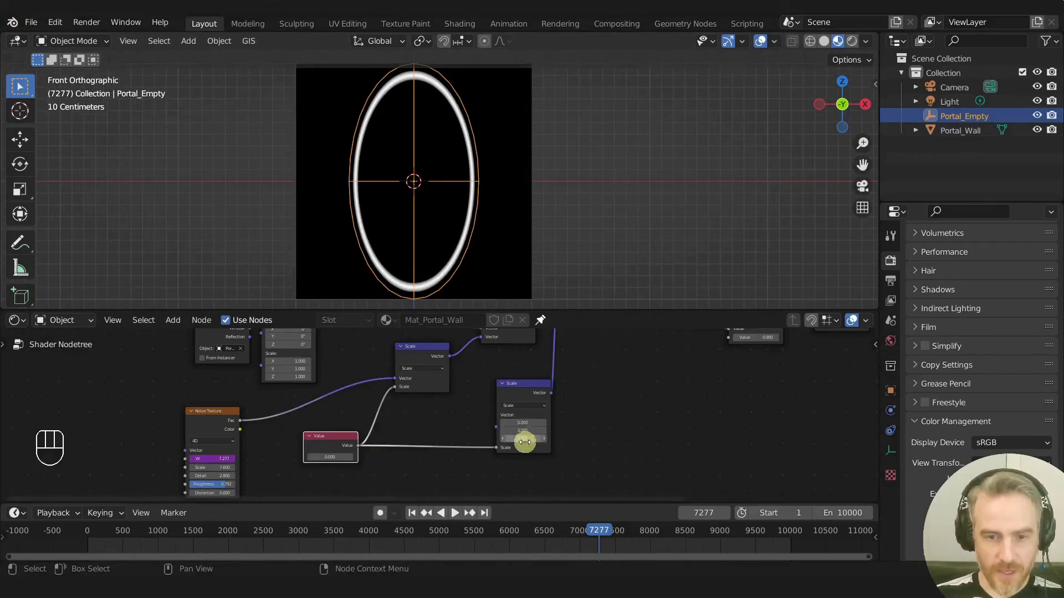
# - Try the Value node at 1 with the animation playing, and set it to 0.3
pyautogui.moveTo(411, 434); pyautogui.dragTo(453, 428, button='middle')
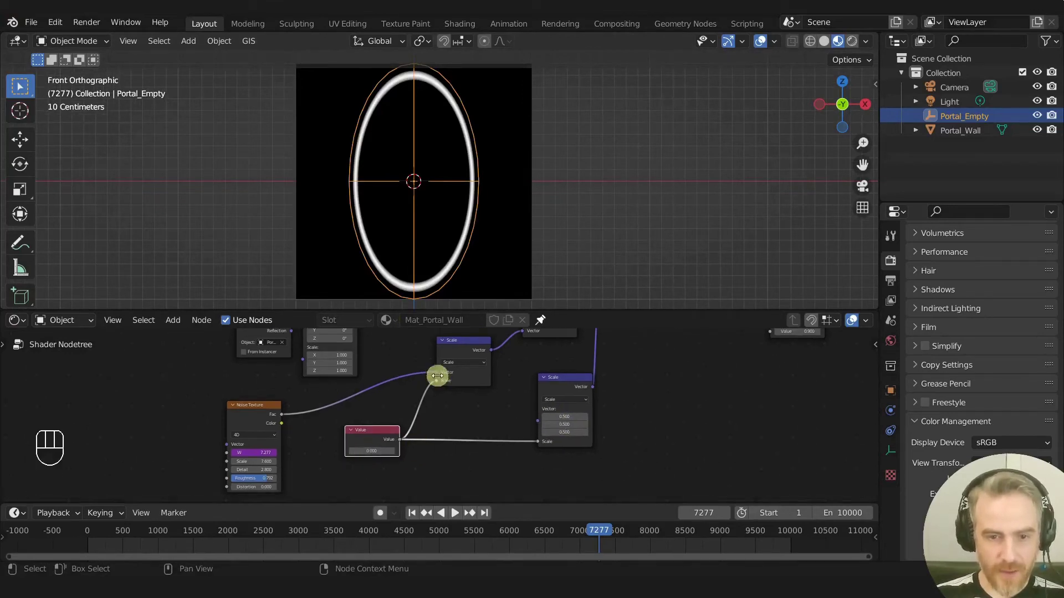
pyautogui.moveTo(376, 451); pyautogui.dragTo(385, 447)
pyautogui.press('space')
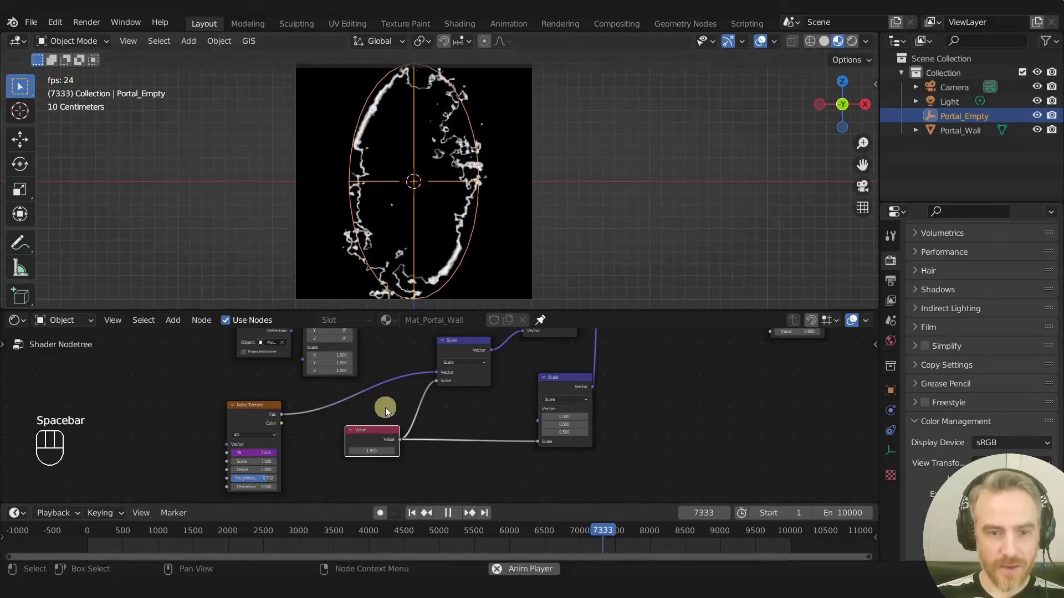
pyautogui.moveTo(380, 446); pyautogui.dragTo(434, 205)
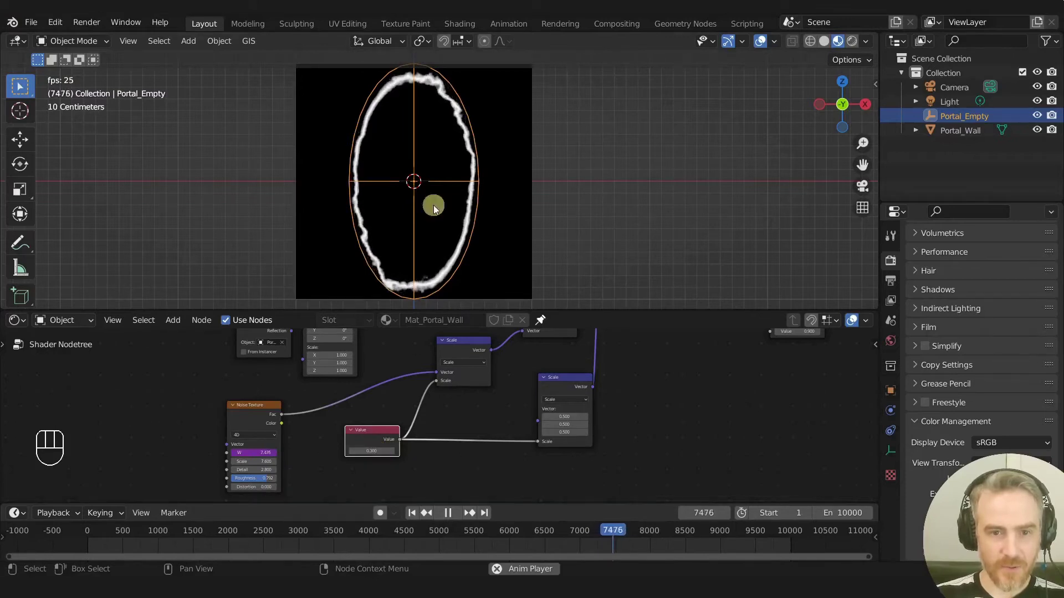
# - Inspect the playing ring up close and hide the 3D viewport's overlays
pyautogui.scroll(3, 425, 111)
pyautogui.scroll(-4, 425, 116)
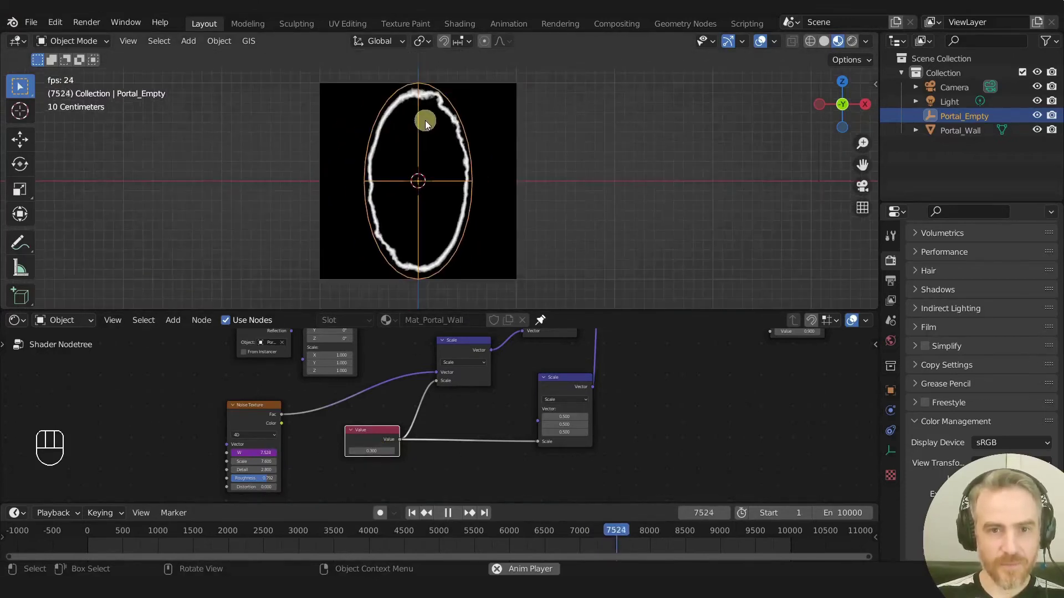
pyautogui.scroll(2, 424, 121)
pyautogui.scroll(-2, 432, 125)
pyautogui.scroll(1, 441, 138)
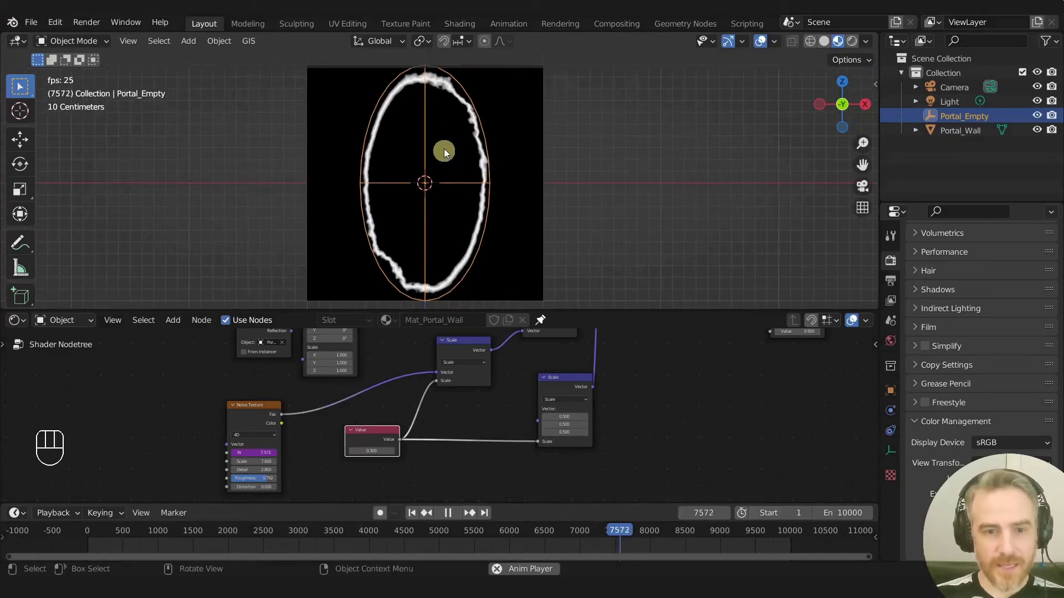
pyautogui.click(762, 41)
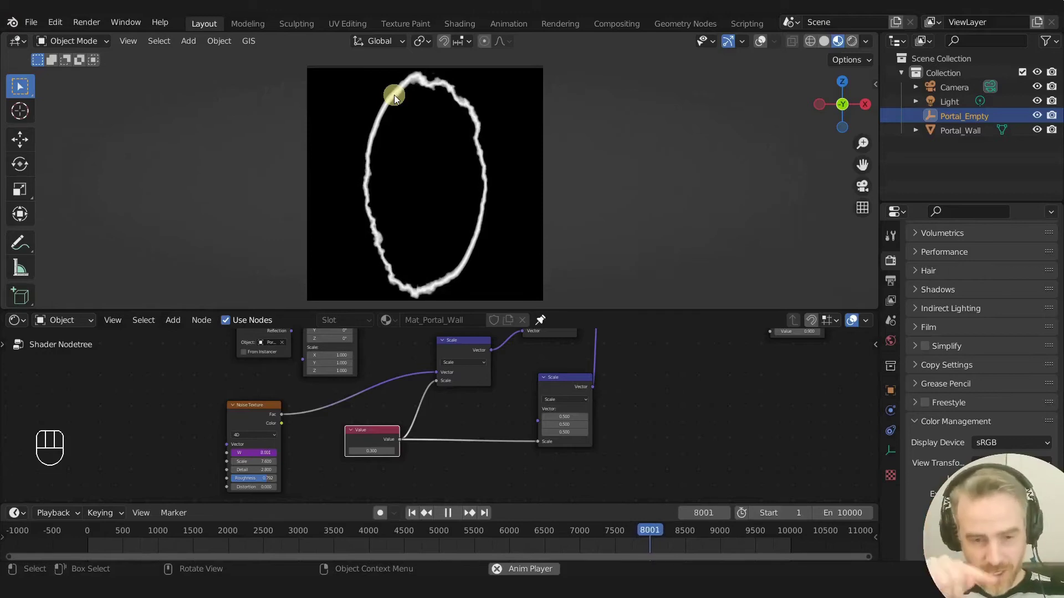
# - Make room after the Noise Texture and insert a Vector Rotate node on its link to the Scale node
pyautogui.moveTo(250, 415); pyautogui.dragTo(151, 409)
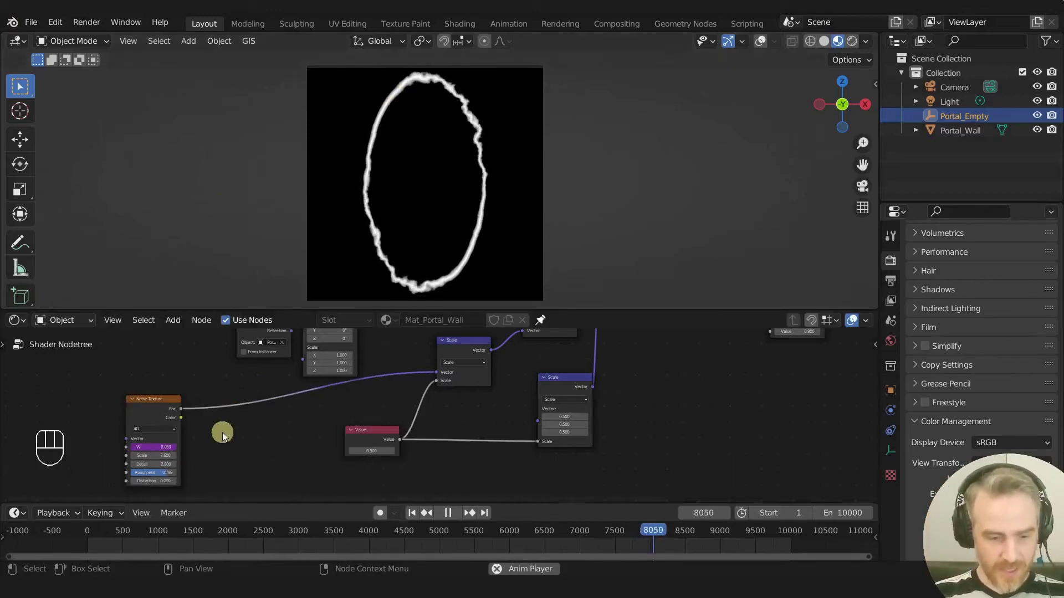
pyautogui.hotkey('shift', 'a')
pyautogui.click(202, 408)
pyautogui.write('vector r')
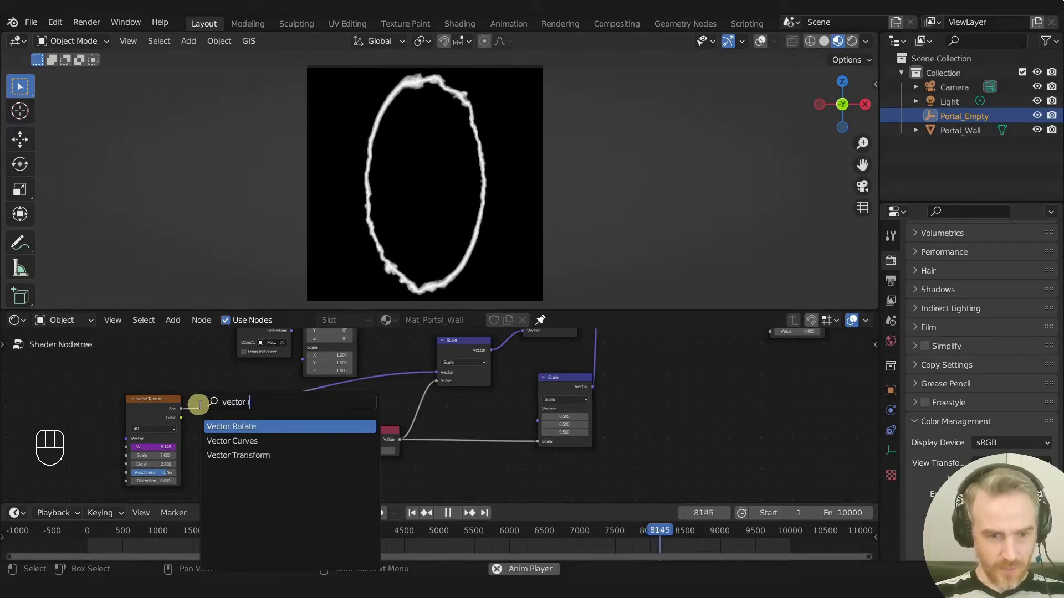
pyautogui.press('Return')
pyautogui.click(223, 377)
pyautogui.moveTo(328, 402); pyautogui.dragTo(485, 354, button='middle')
pyautogui.scroll(9, 458, 423)
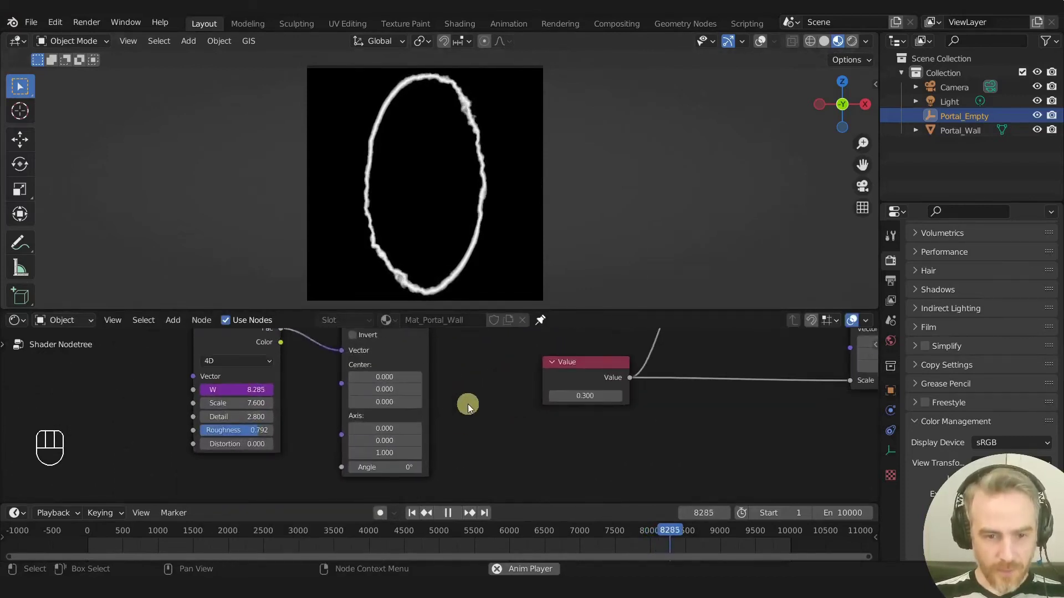
# - Try varying the Vector Rotate angle with the axis along Z
pyautogui.moveTo(430, 457); pyautogui.dragTo(436, 427, button='middle')
pyautogui.click(349, 448)
pyautogui.moveTo(352, 448); pyautogui.dragTo(424, 432)
pyautogui.rightClick(424, 432)
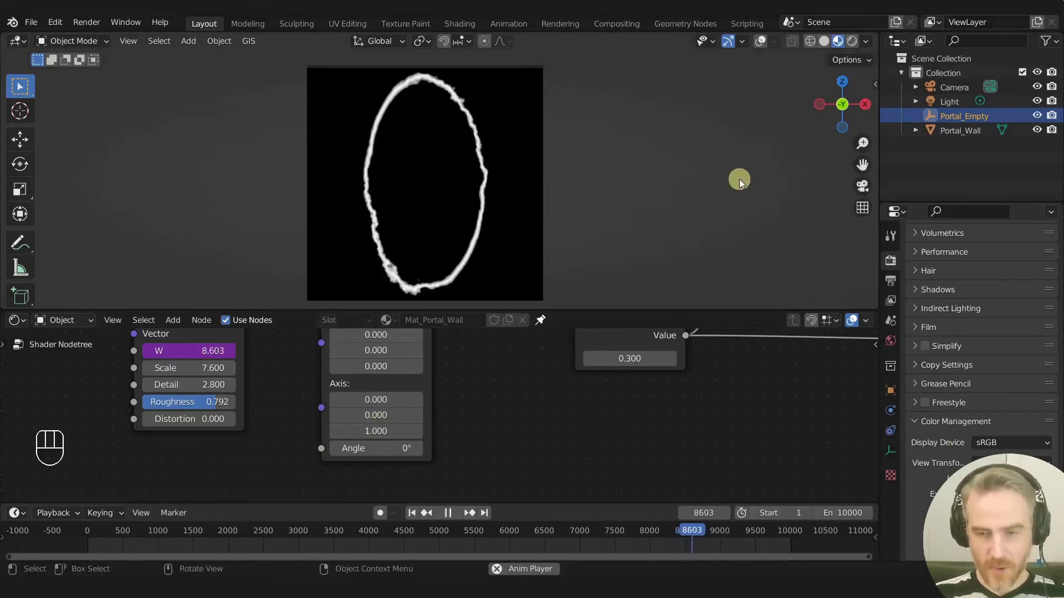
# - Set the Vector Rotate axis to 0, 1, 0, try several angles and return the angle to 0°
pyautogui.press('n')
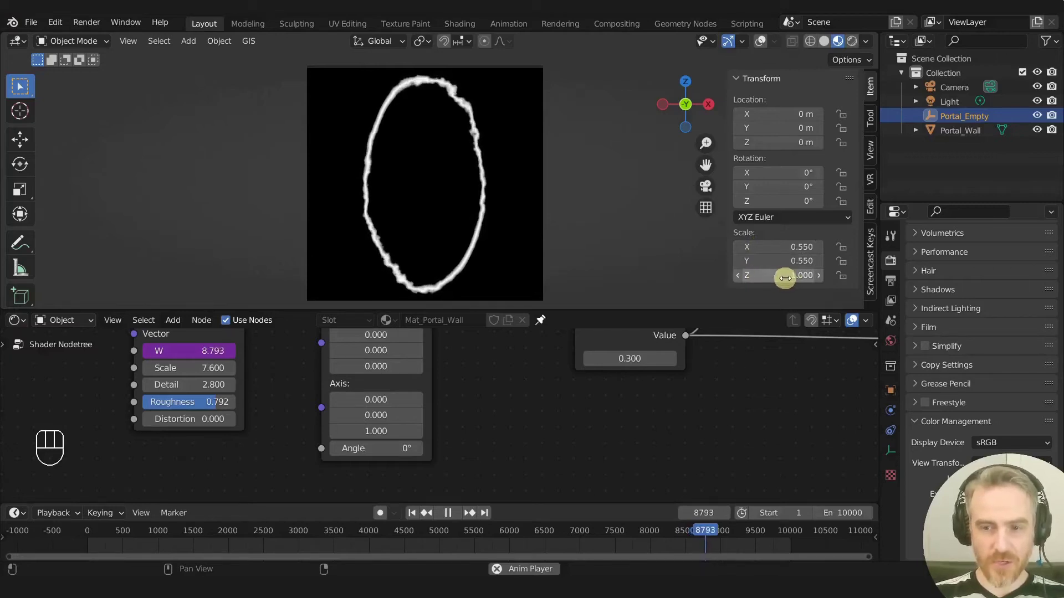
pyautogui.click(386, 431)
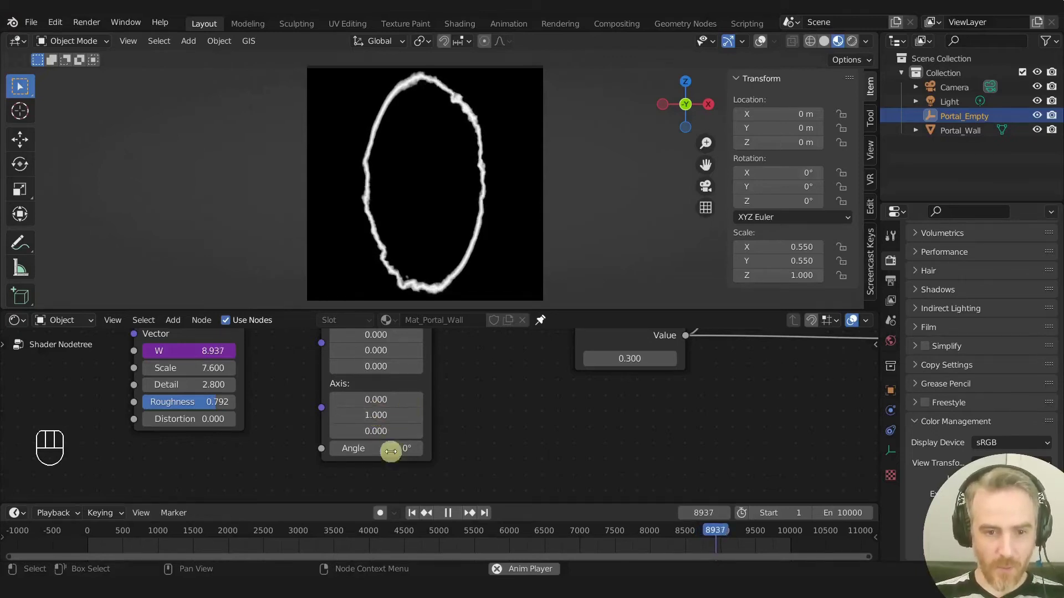
pyautogui.moveTo(344, 450); pyautogui.dragTo(345, 450)
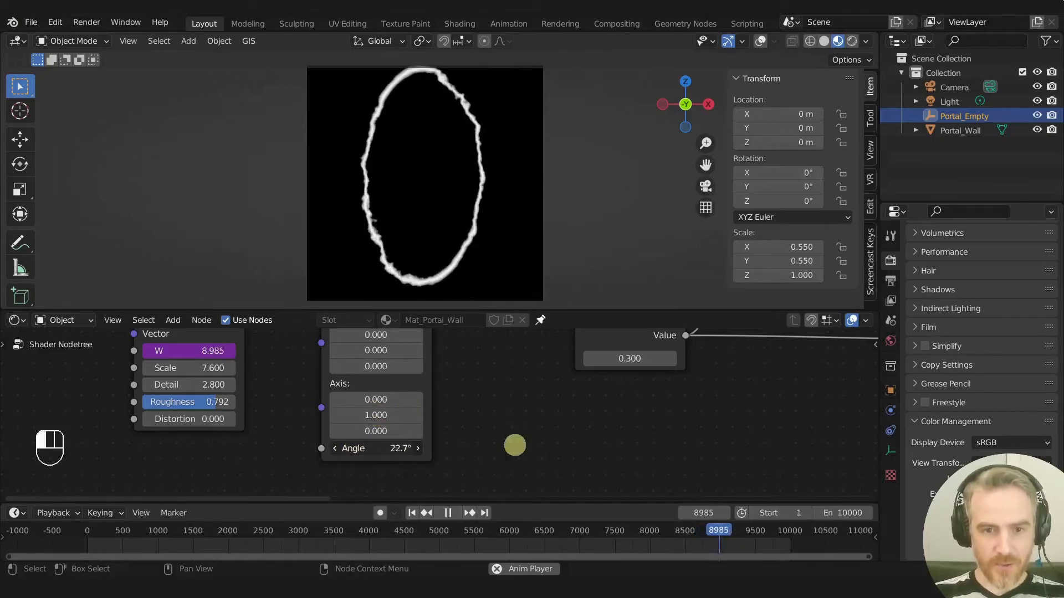
pyautogui.moveTo(817, 446); pyautogui.dragTo(27, 459)
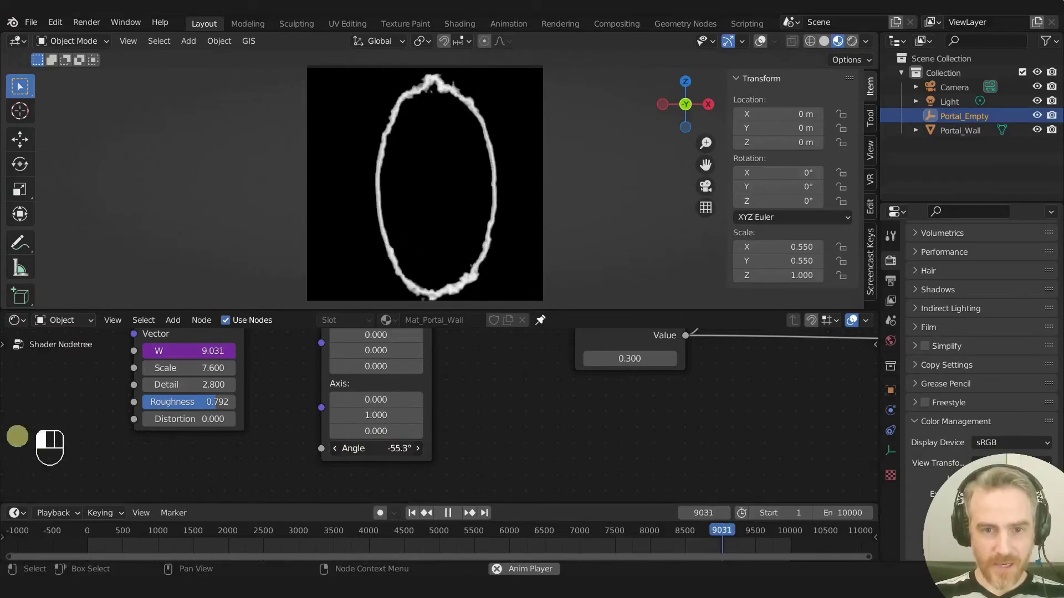
pyautogui.moveTo(367, 448); pyautogui.dragTo(352, 446)
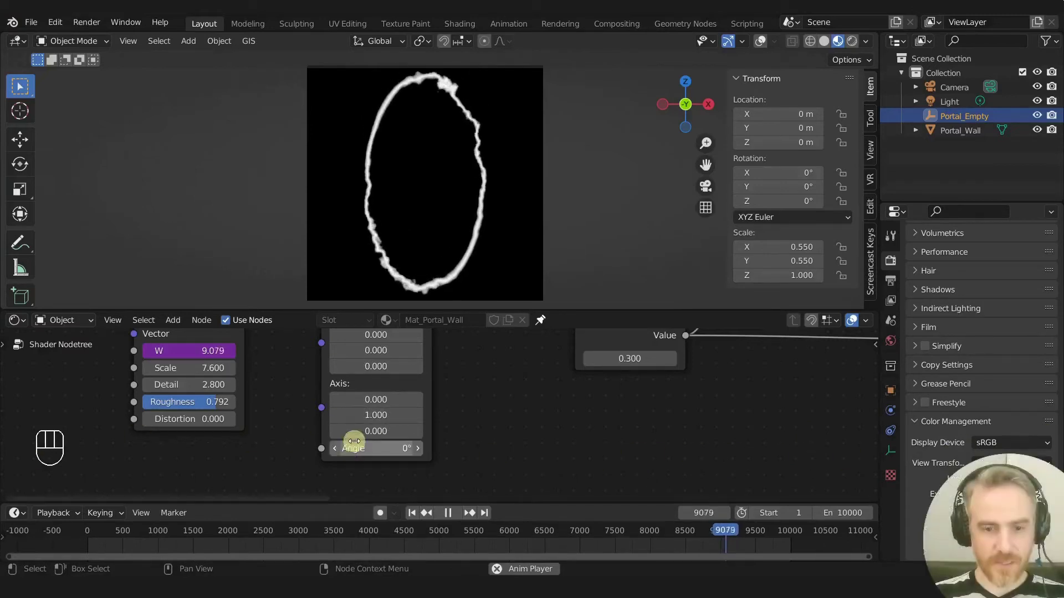
# - Set the Vector Rotate axis back to 0, 0, 1
pyautogui.click(374, 411)
pyautogui.write('0')
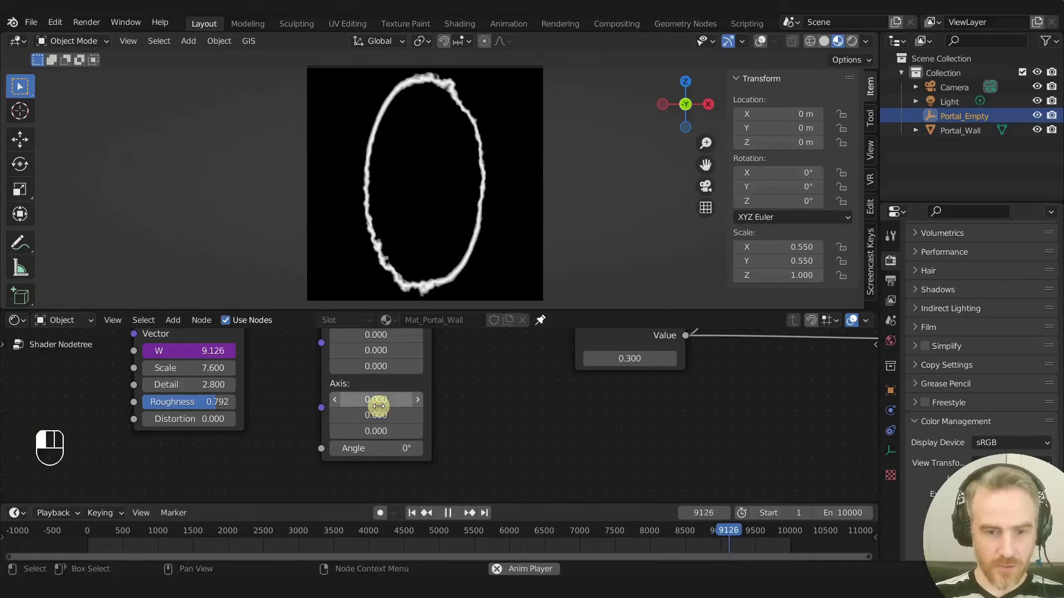
pyautogui.click(382, 430)
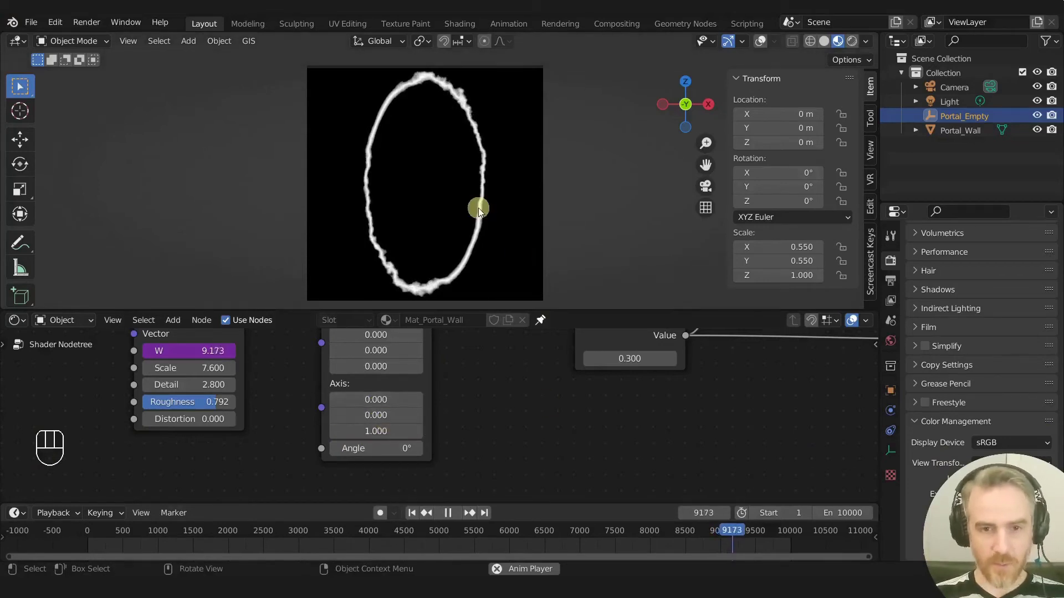
# - Show the viewport overlays and try rotating Portal_Empty about the global Z axis, cancelling each transform
pyautogui.moveTo(478, 208); pyautogui.dragTo(500, 219, button='middle')
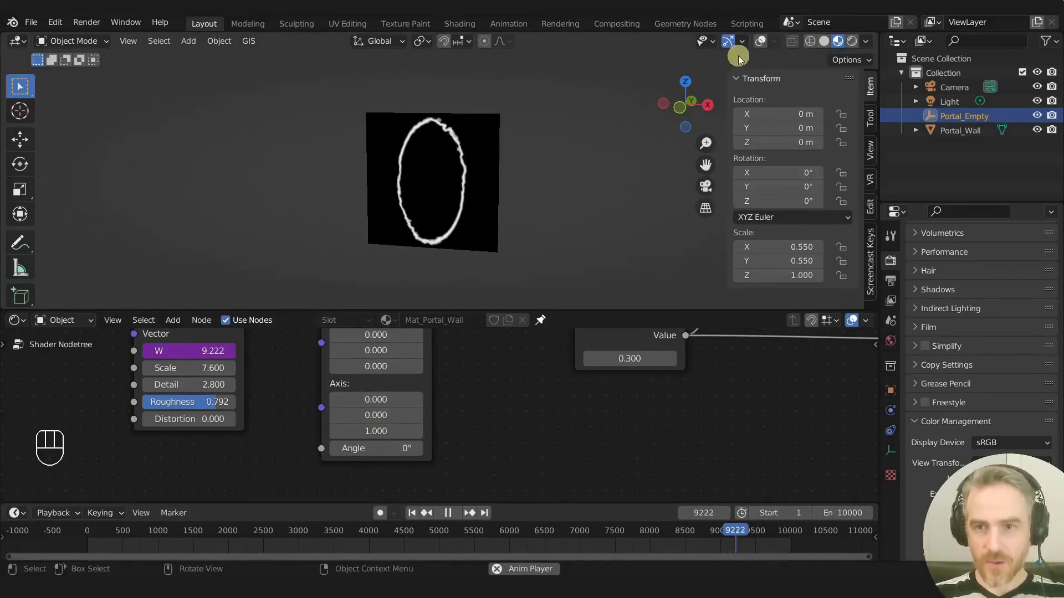
pyautogui.click(758, 43)
pyautogui.keyDown('shift'); pyautogui.moveTo(501, 176); pyautogui.dragTo(476, 211, button='middle'); pyautogui.keyUp('shift')
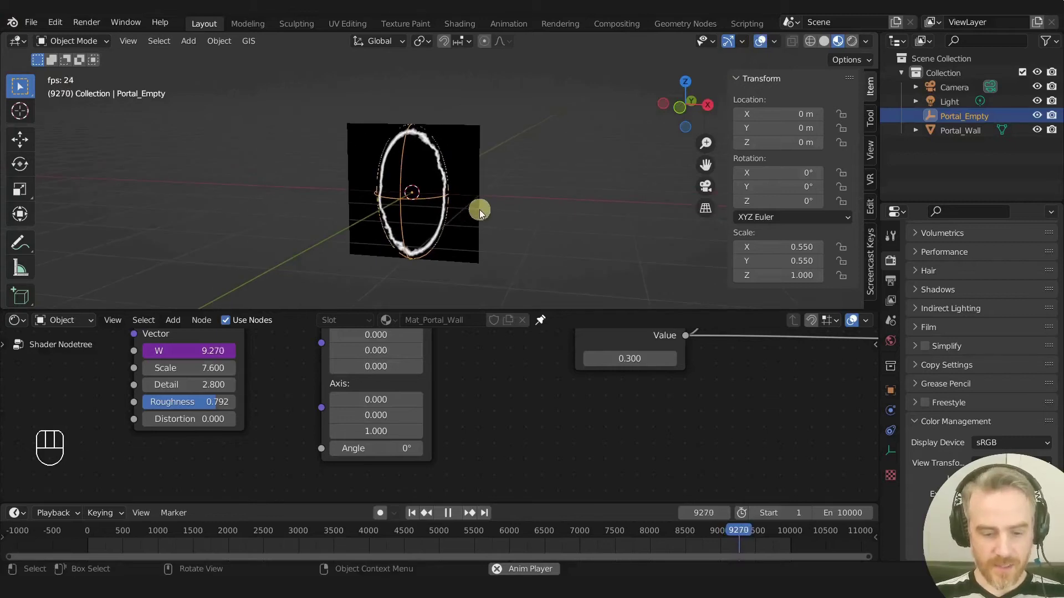
pyautogui.press('g')
pyautogui.press('z')
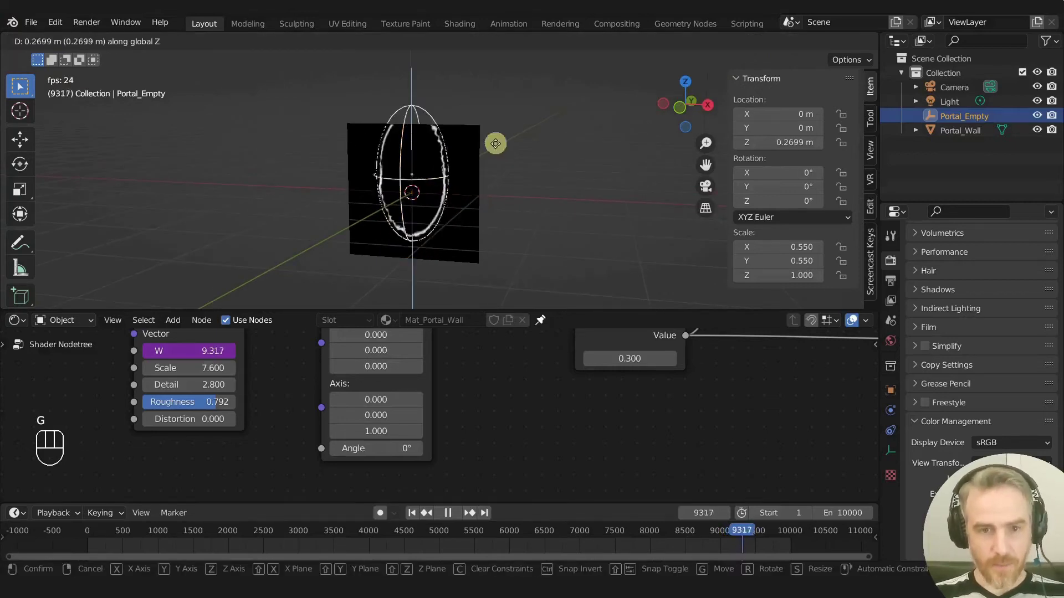
pyautogui.press('r')
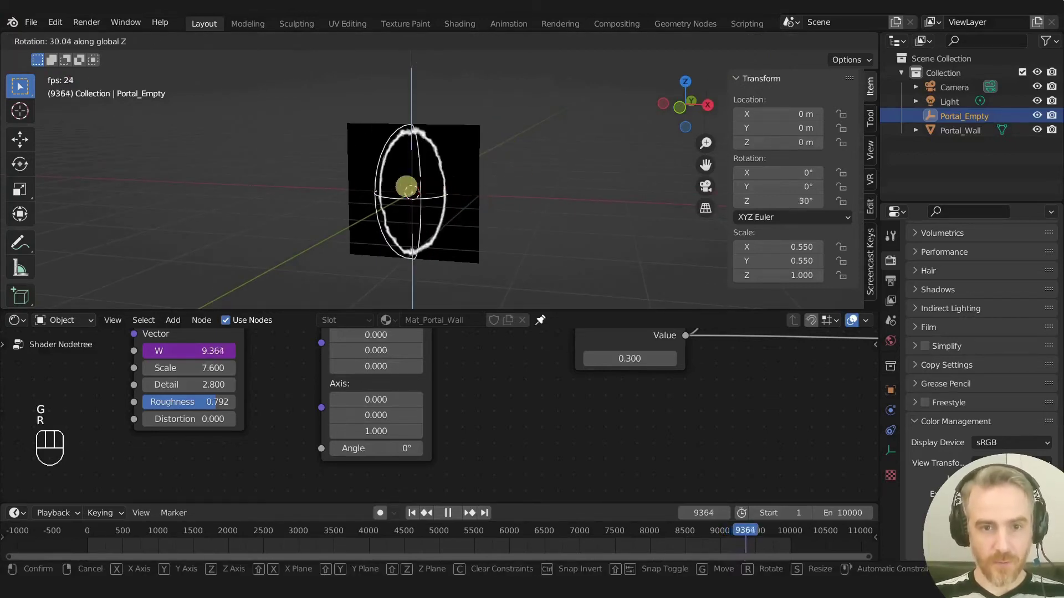
pyautogui.rightClick(484, 193)
pyautogui.moveTo(487, 194); pyautogui.dragTo(413, 262, button='middle')
pyautogui.press('r')
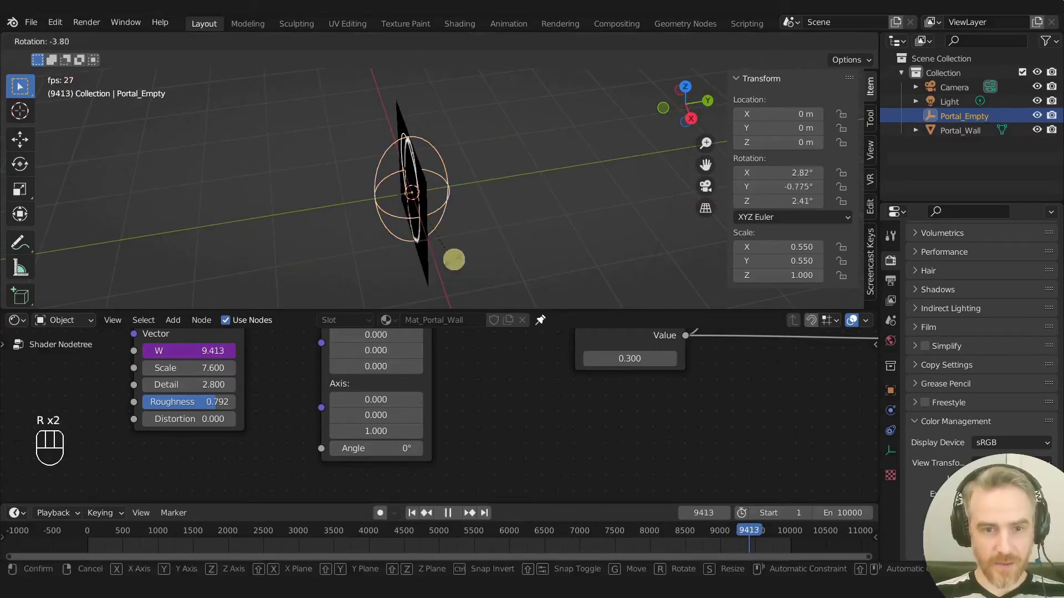
pyautogui.press('z')
pyautogui.rightClick(468, 225)
# - Try rotating Portal_Empty about the global Y axis and cancel the rotation
pyautogui.moveTo(467, 226); pyautogui.dragTo(548, 186, button='middle')
pyautogui.press('r')
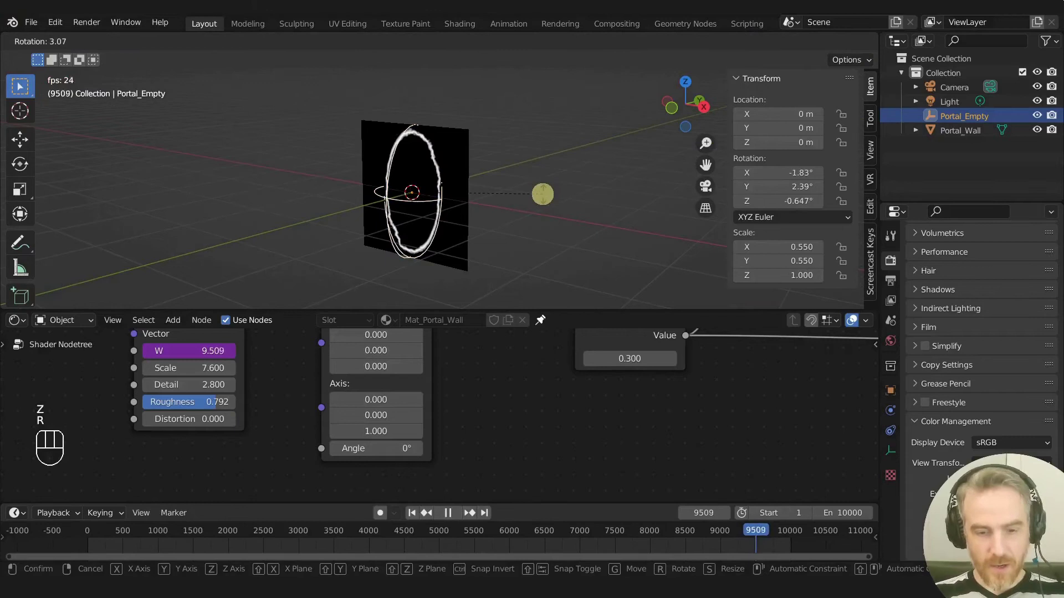
pyautogui.press('y')
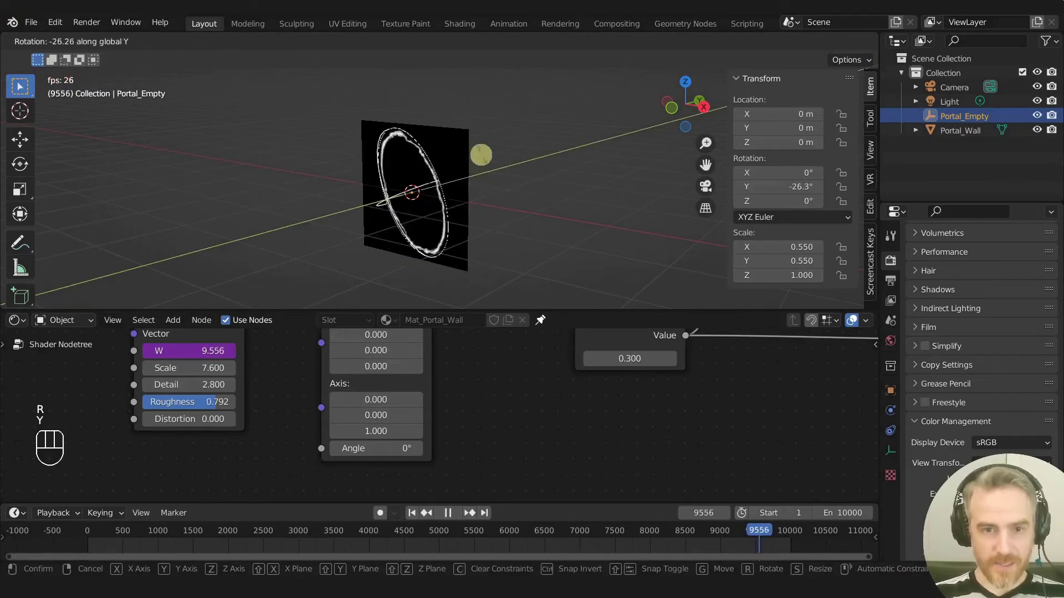
pyautogui.rightClick(498, 188)
# - Set the Vector Rotate axis to 0, 1, 0 in the Mat_Portal_Wall material
pyautogui.scroll(1, 386, 422)
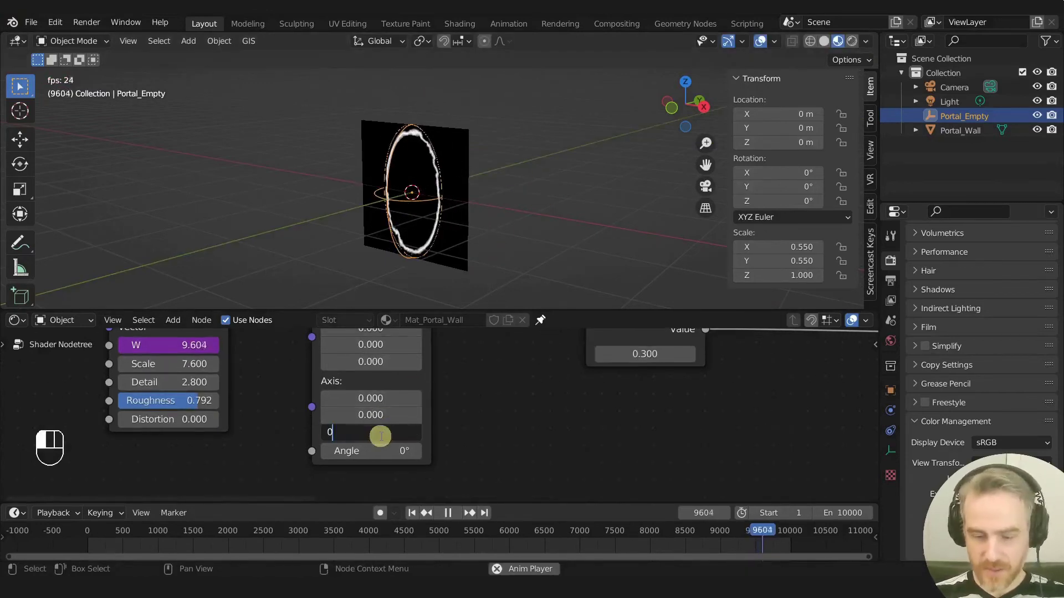
pyautogui.click(366, 415)
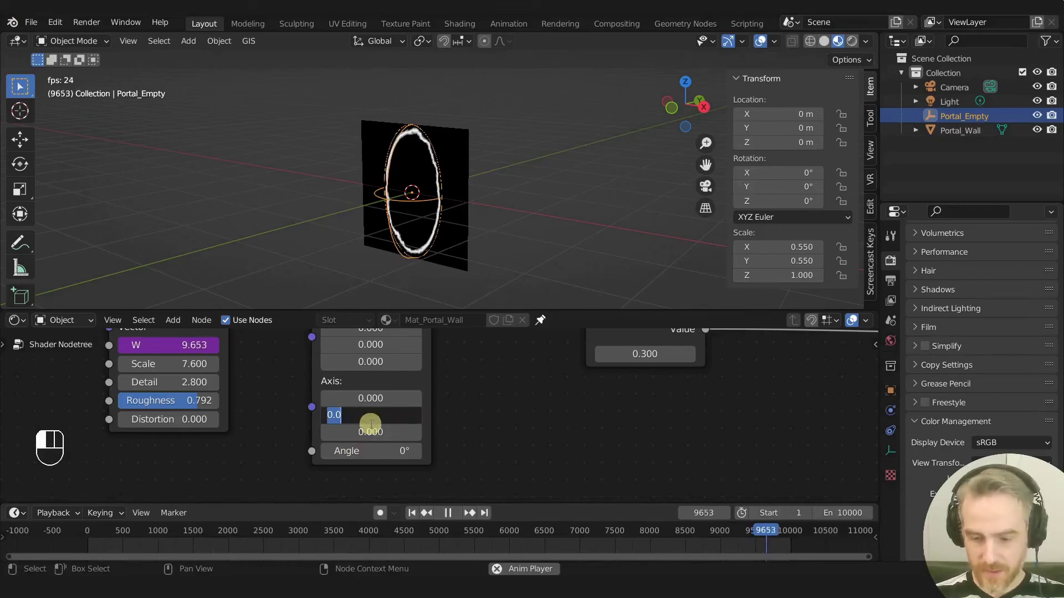
pyautogui.write('1')
pyautogui.press('Return')
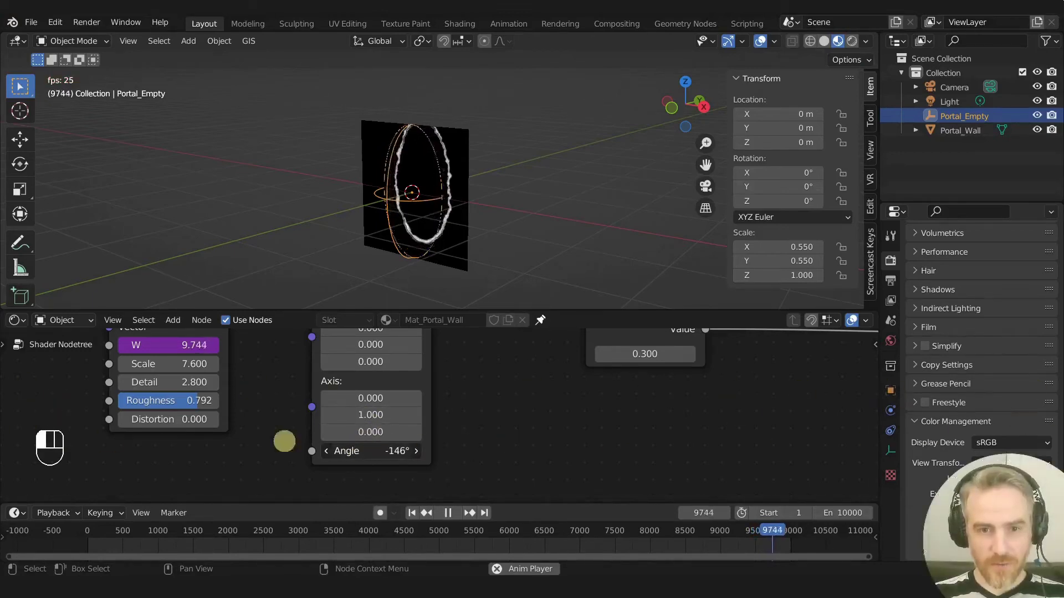
# - View the portal wall from the front and adjust the Vector Rotate angle to about -116°
pyautogui.moveTo(261, 274); pyautogui.dragTo(432, 223, button='middle')
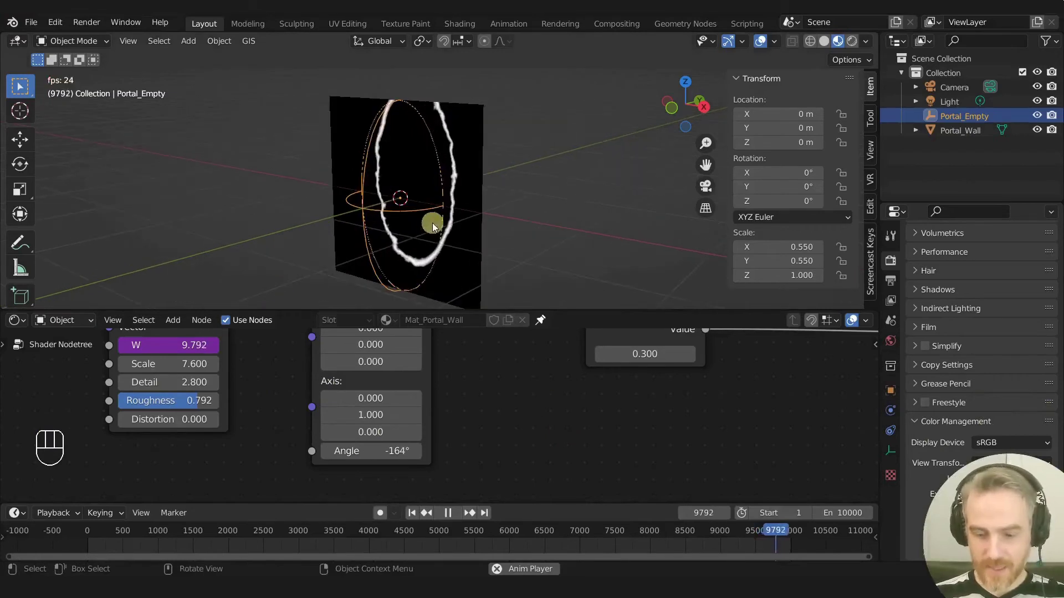
pyautogui.press('KP_0')
pyautogui.press('KP_0')
pyautogui.press('KP_1')
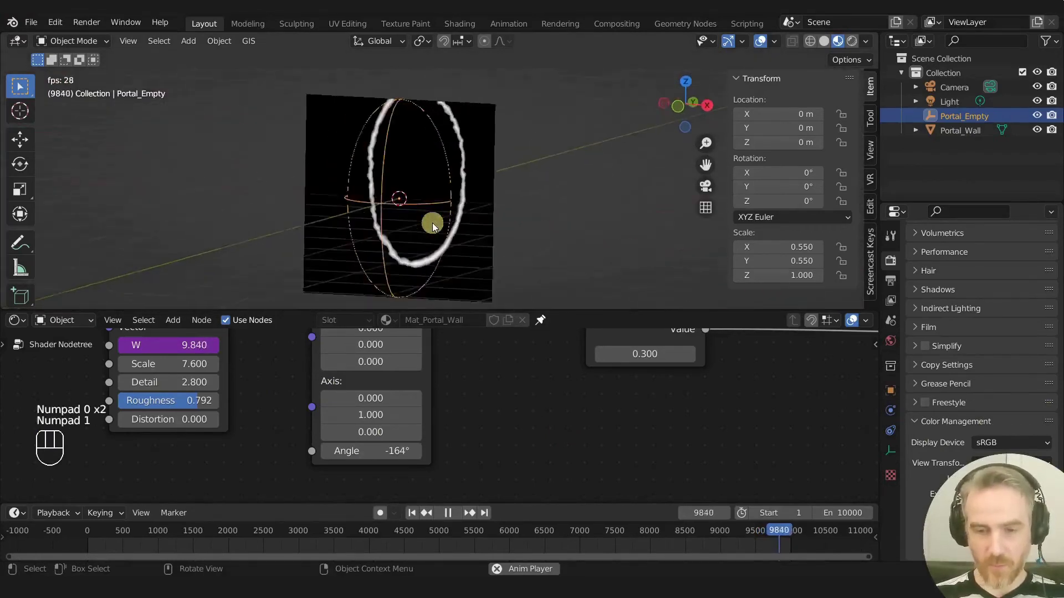
pyautogui.moveTo(363, 452); pyautogui.dragTo(649, 421)
# - Set all three Vector Rotate center values to 0.5
pyautogui.scroll(-3, 274, 447)
pyautogui.keyDown('shift'); pyautogui.moveTo(447, 395); pyautogui.dragTo(444, 427, button='middle'); pyautogui.keyUp('shift')
pyautogui.scroll(-1, 464, 419)
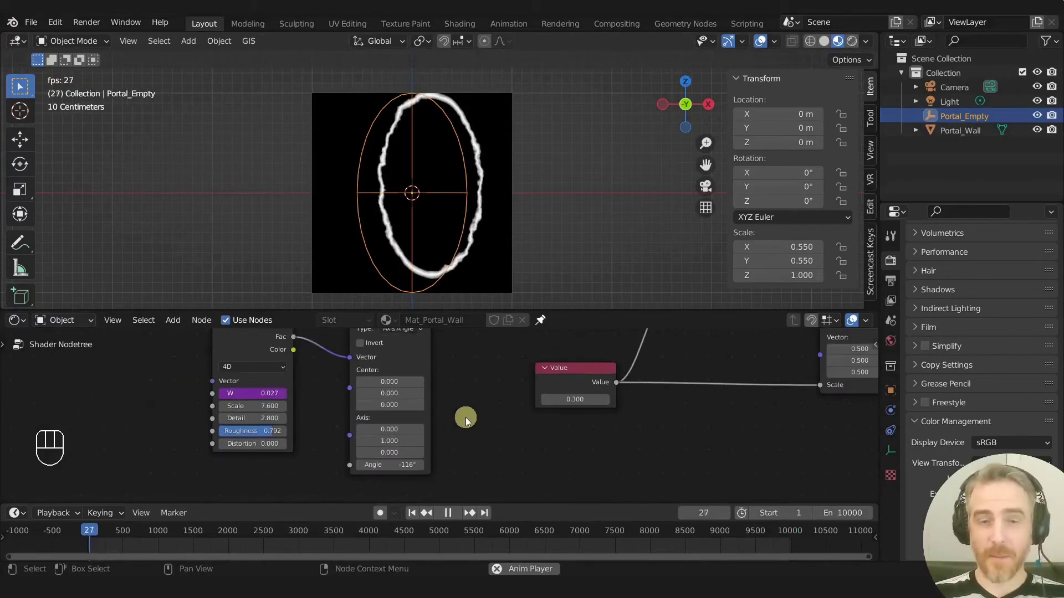
pyautogui.scroll(1, 458, 415)
pyautogui.keyDown('shift'); pyautogui.moveTo(457, 390); pyautogui.dragTo(447, 436, button='middle'); pyautogui.keyUp('shift')
pyautogui.scroll(-3, 453, 428)
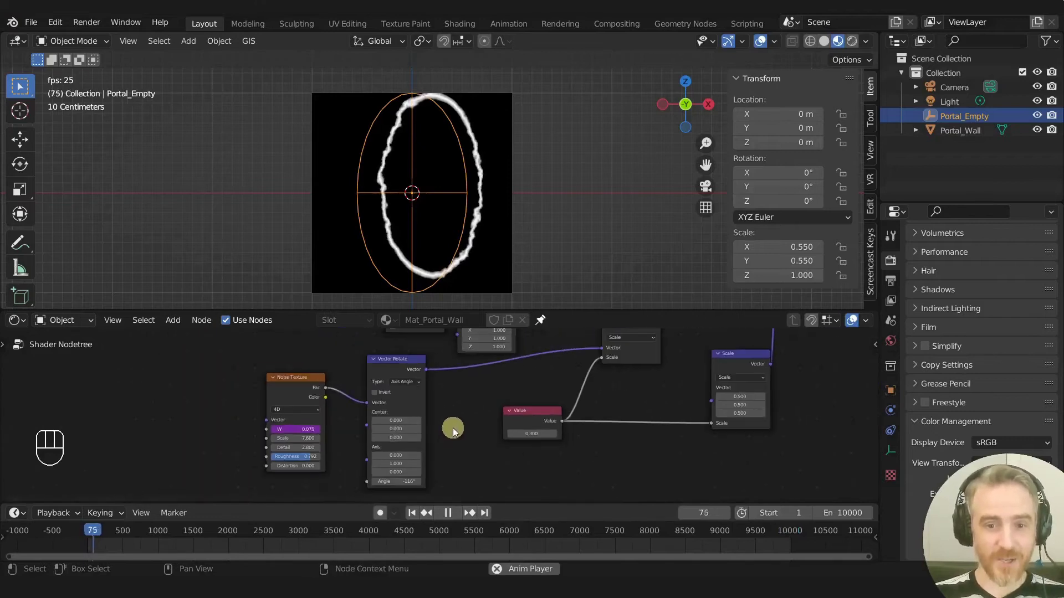
pyautogui.scroll(2, 438, 418)
pyautogui.doubleClick(405, 417)
pyautogui.press('Return')
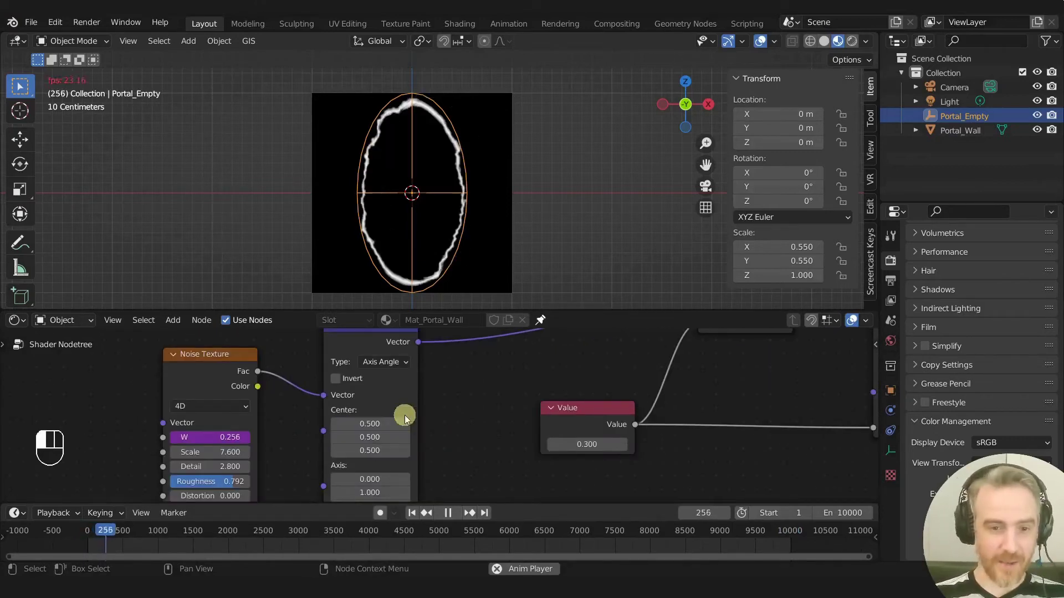
# - Vary the Vector Rotate angle to test the ring noise's rotation, ending at about -15.4°
pyautogui.scroll(-2, 418, 431)
pyautogui.keyDown('shift'); pyautogui.moveTo(454, 416); pyautogui.dragTo(462, 396, button='middle'); pyautogui.keyUp('shift')
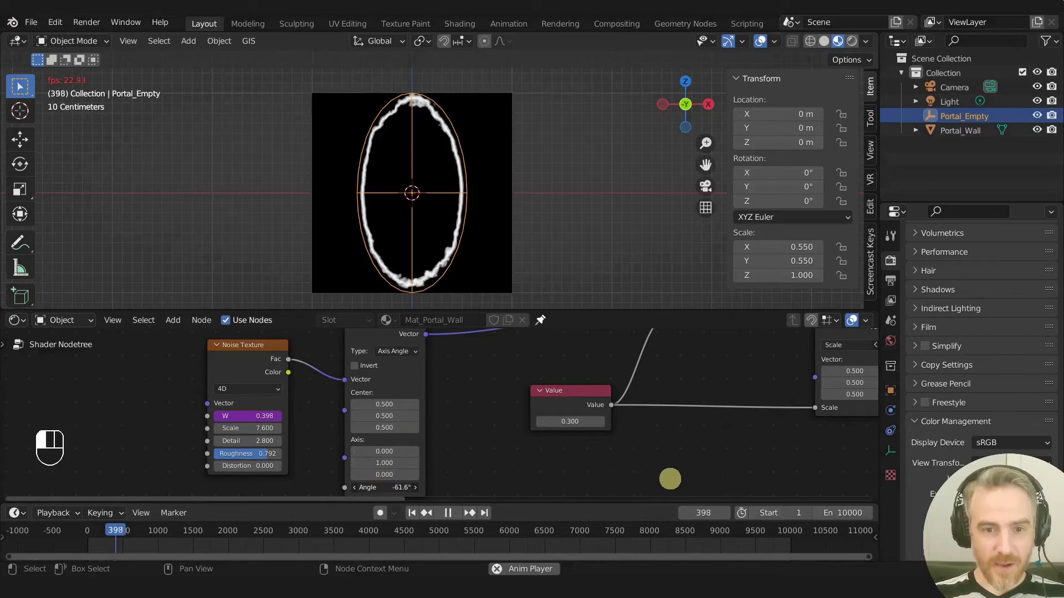
pyautogui.moveTo(487, 482); pyautogui.dragTo(470, 484)
pyautogui.moveTo(385, 487); pyautogui.dragTo(415, 488)
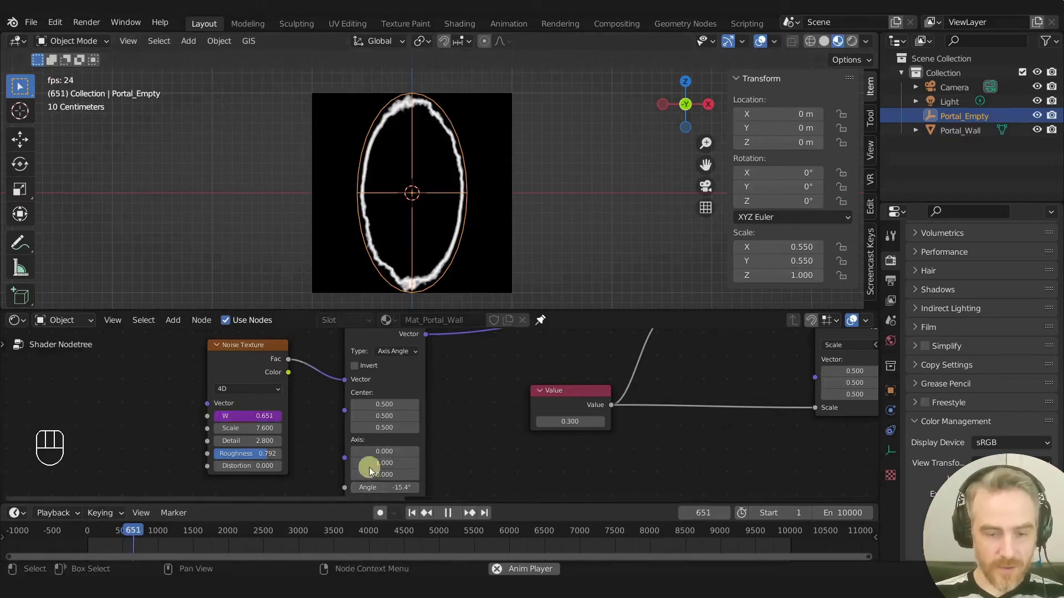
# - Drive the Vector Rotate angle by the frame number and set its expression to frame/1000
pyautogui.click(383, 486)
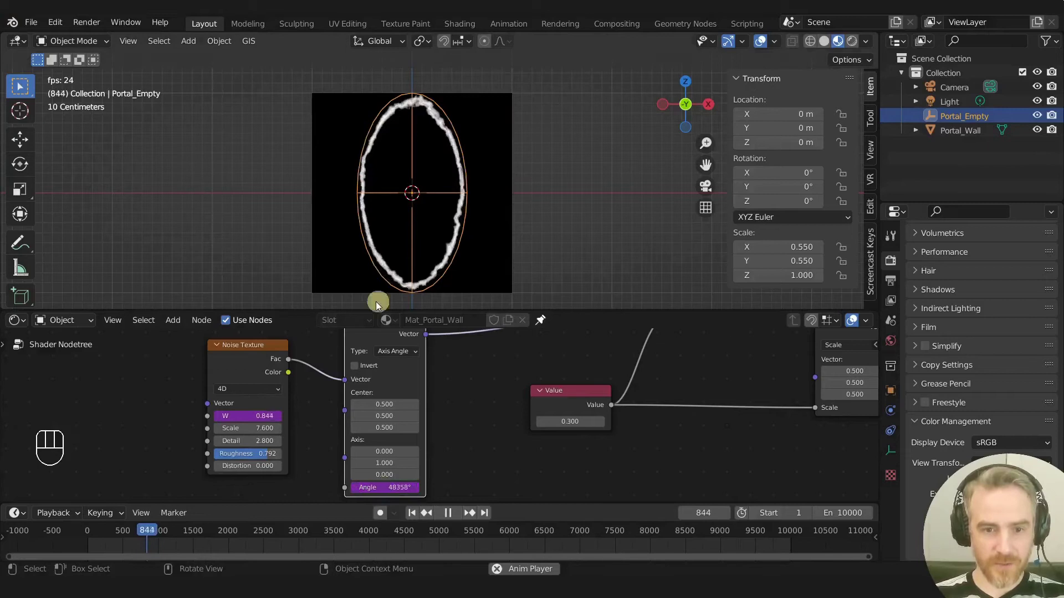
pyautogui.click(384, 486)
pyautogui.write('frame')
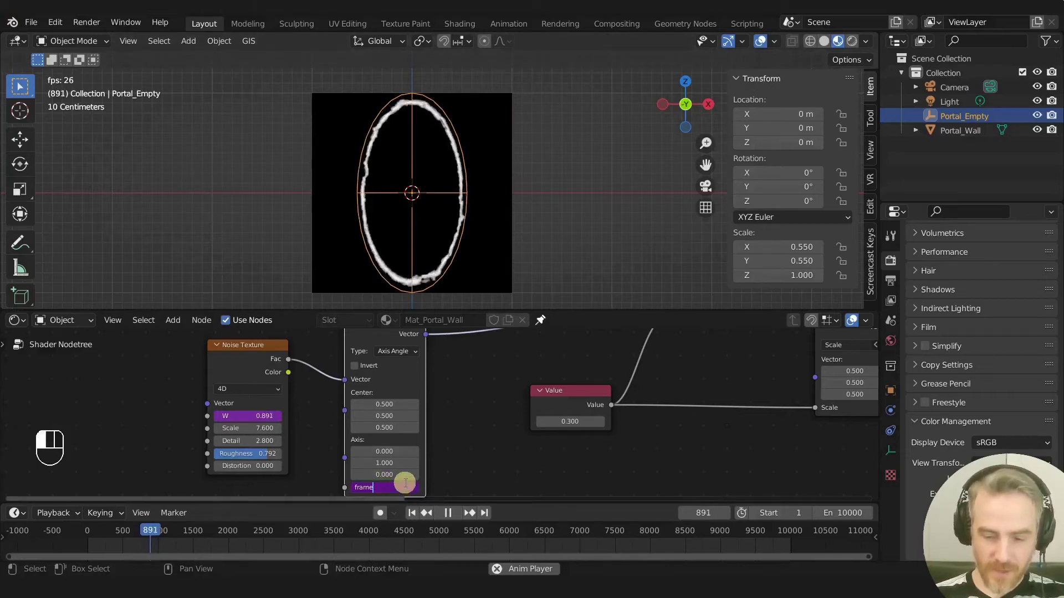
pyautogui.write('/1000')
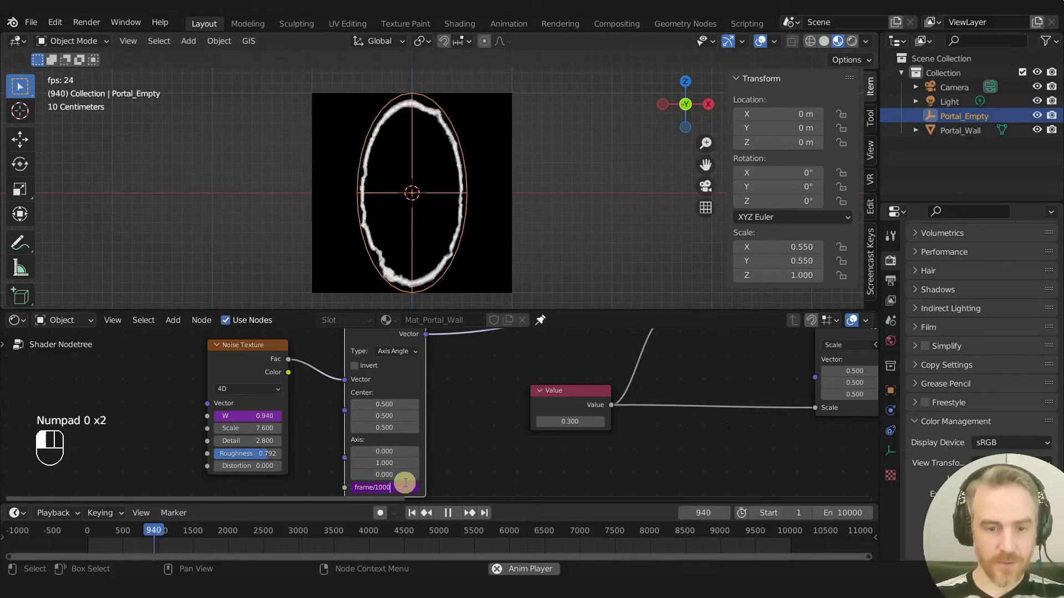
pyautogui.press('Return')
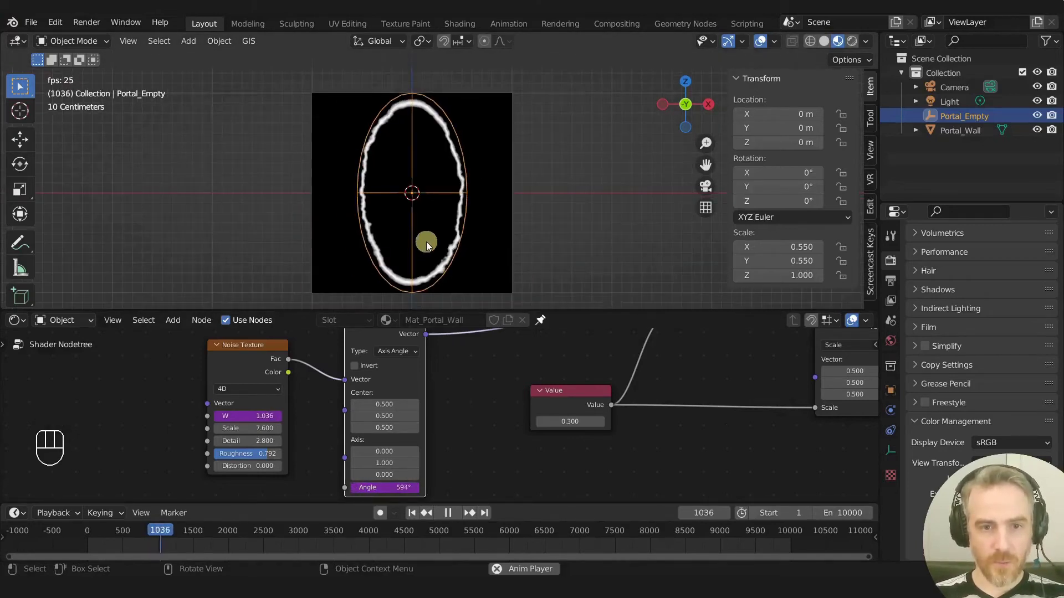
# - Speed up the rotation by trying frame/50 in the angle's driver expression, then reducing the divisor further
pyautogui.scroll(1, 426, 242)
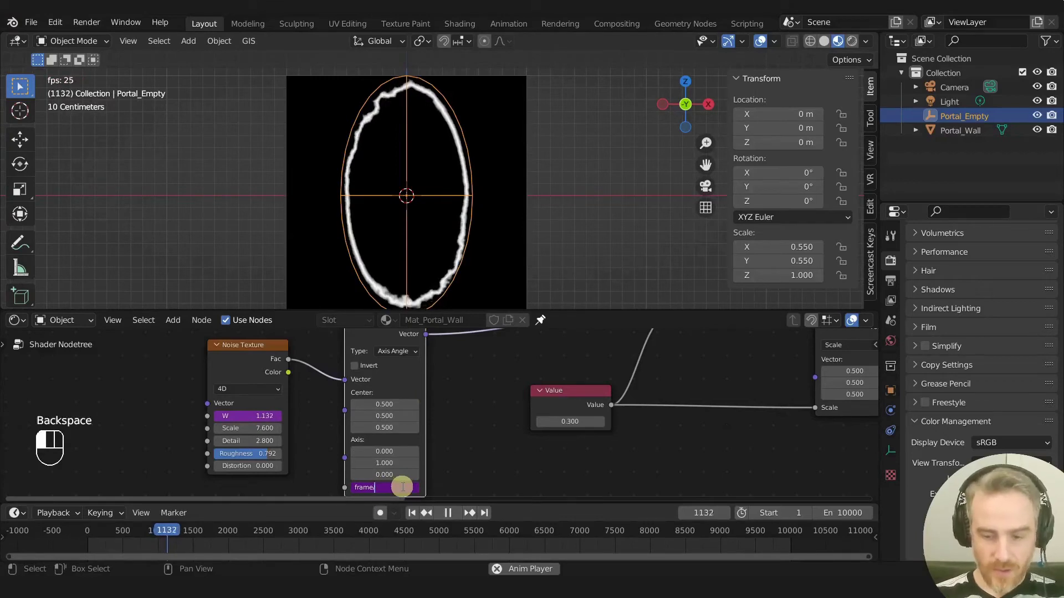
pyautogui.press('Return')
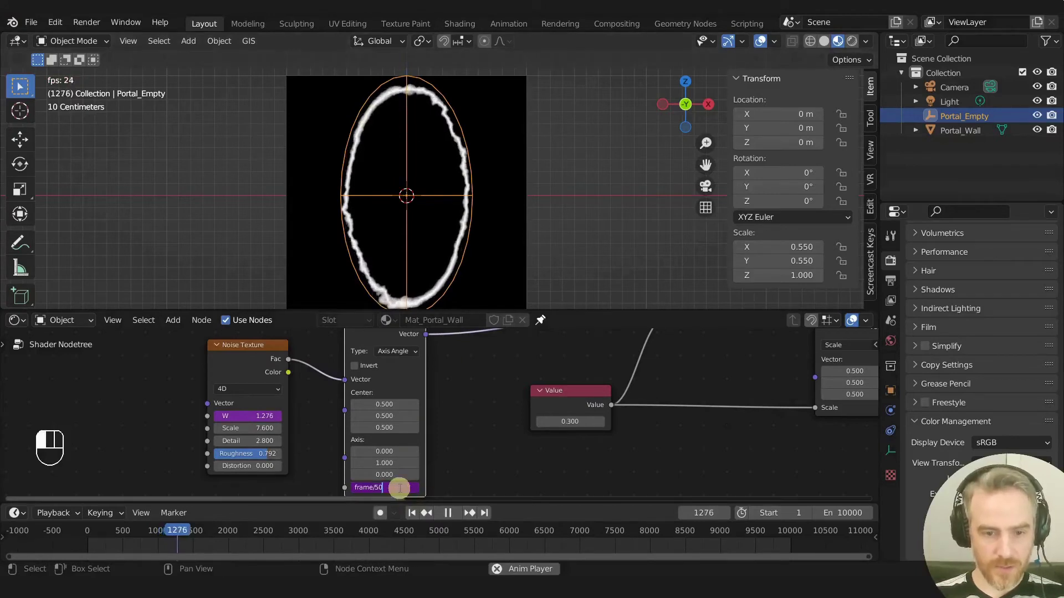
pyautogui.press('BackSpace')
pyautogui.press('BackSpace')
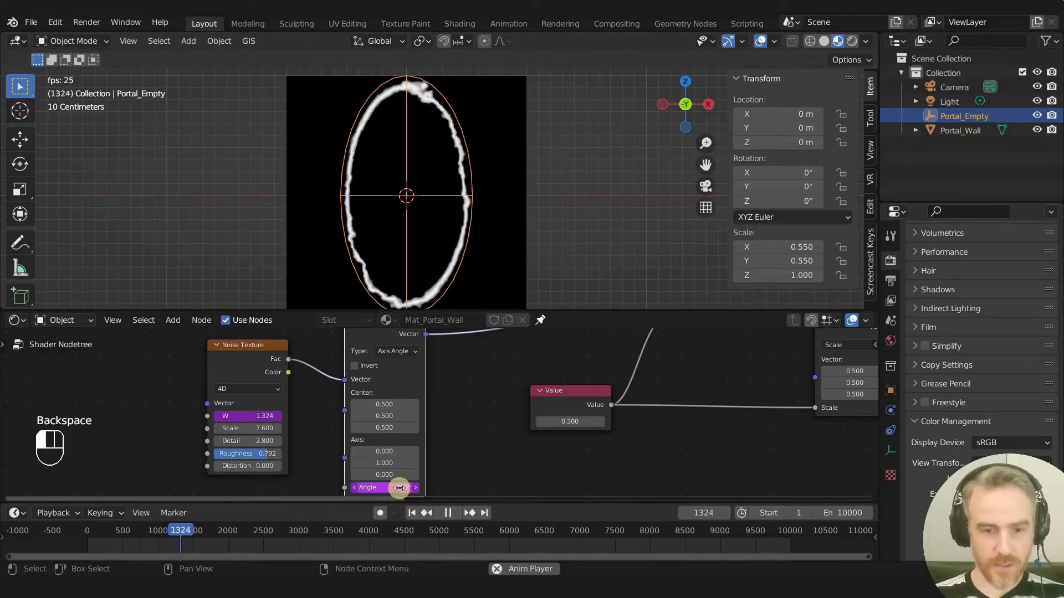
pyautogui.press('Return')
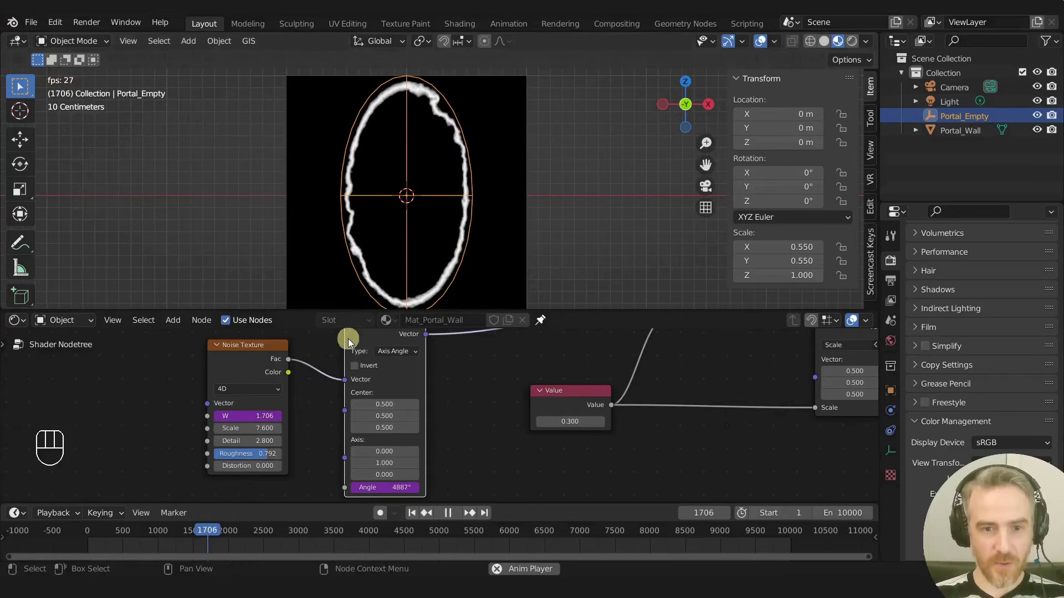
# - Hide the viewport overlays and check the animated portal ring in the front view
pyautogui.scroll(2, 437, 176)
pyautogui.scroll(-1, 438, 161)
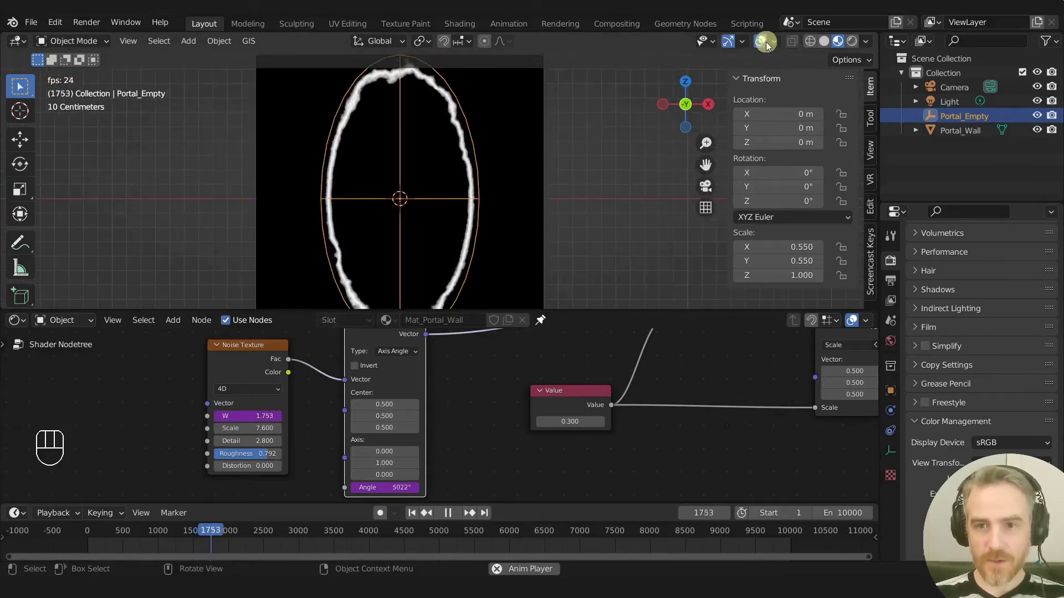
pyautogui.click(762, 42)
pyautogui.scroll(2, 371, 184)
pyautogui.scroll(-3, 374, 190)
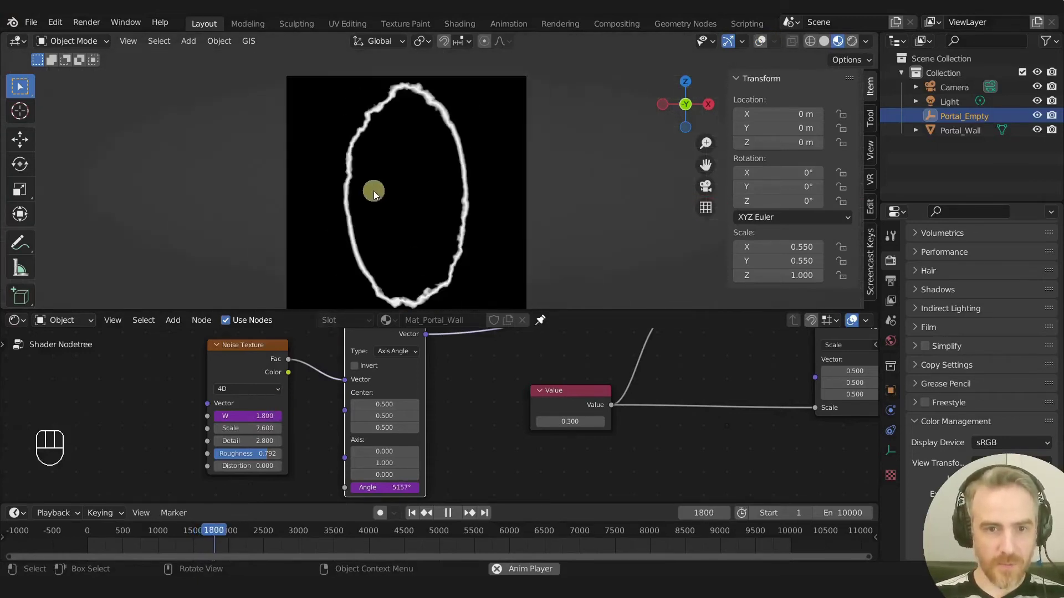
# - Set the Noise Texture scale to 8.2 and check the animated ring
pyautogui.scroll(1, 282, 382)
pyautogui.keyDown('shift'); pyautogui.moveTo(287, 387); pyautogui.dragTo(363, 392, button='middle'); pyautogui.keyUp('shift')
pyautogui.scroll(1, 340, 435)
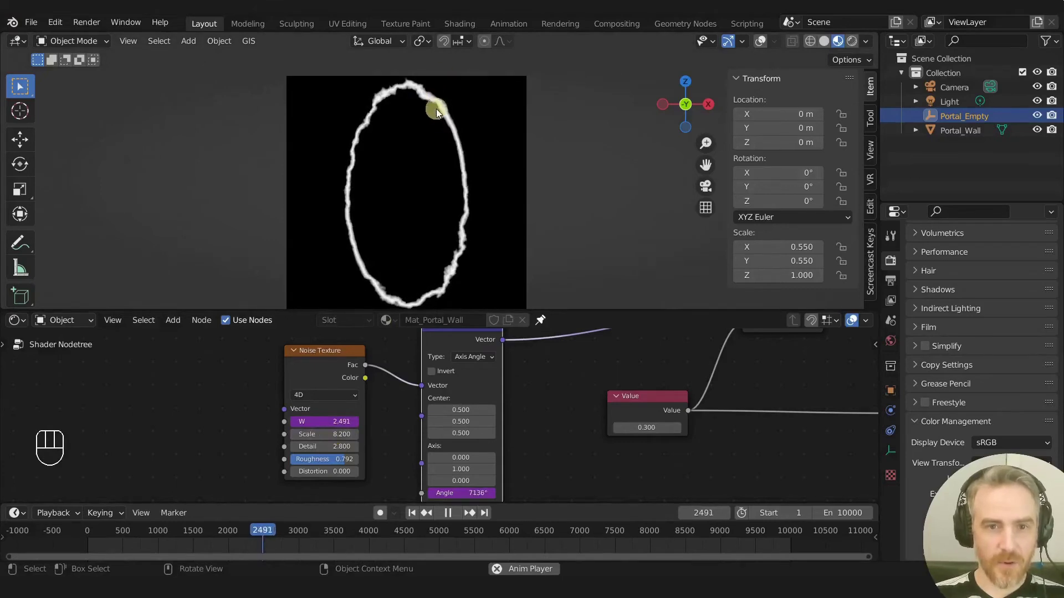
pyautogui.scroll(-4, 467, 202)
pyautogui.scroll(3, 481, 209)
pyautogui.scroll(2, 505, 202)
pyautogui.scroll(-1, 505, 202)
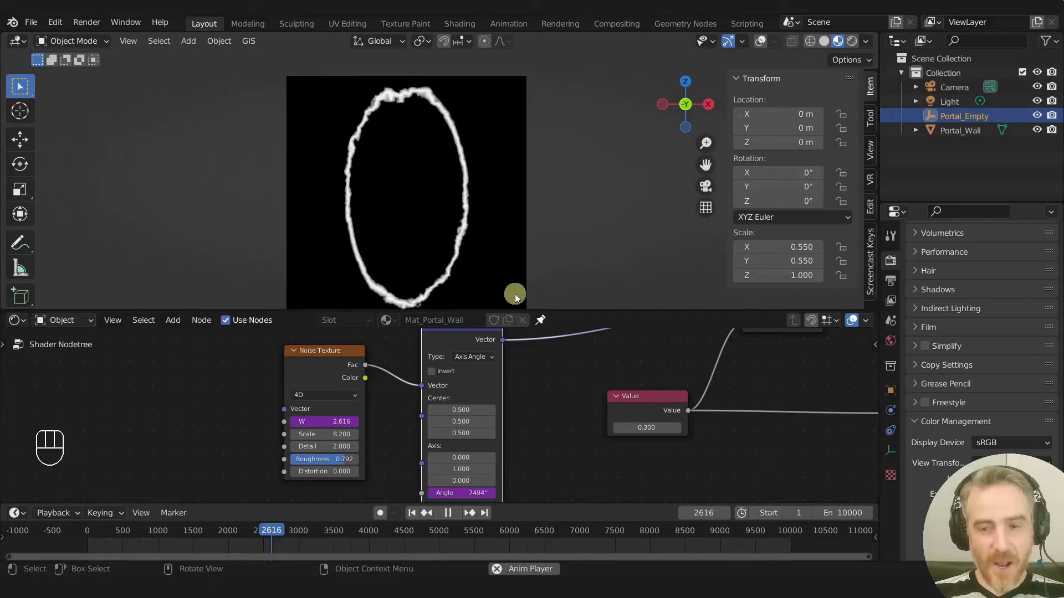
# - Move the Viewer and Material Output nodes farther from the Map Range node to make room for shader nodes
pyautogui.scroll(-2, 647, 351)
pyautogui.scroll(-5, 647, 351)
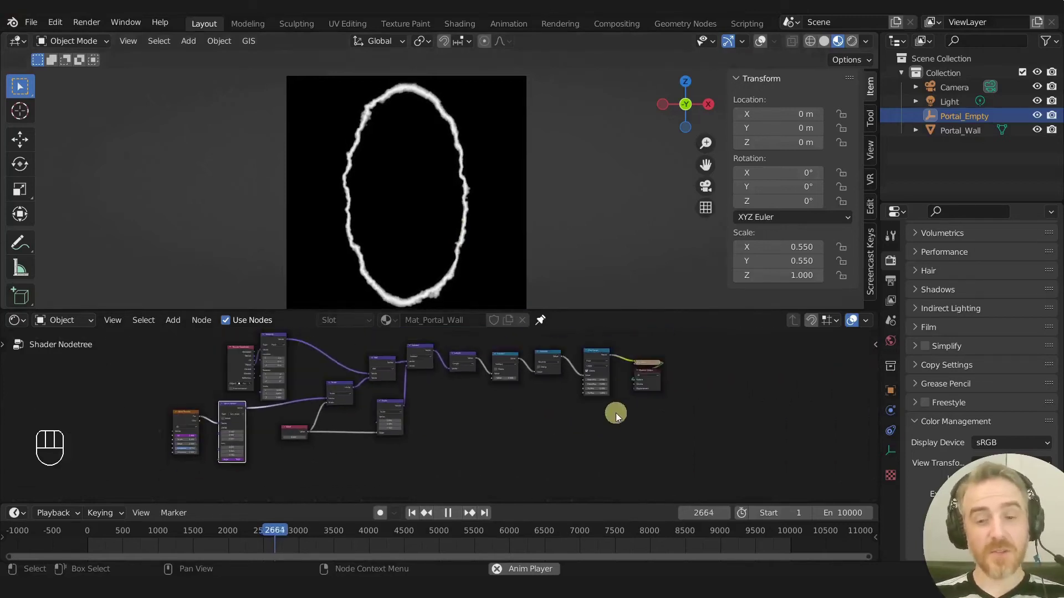
pyautogui.scroll(2, 504, 415)
pyautogui.click(437, 349)
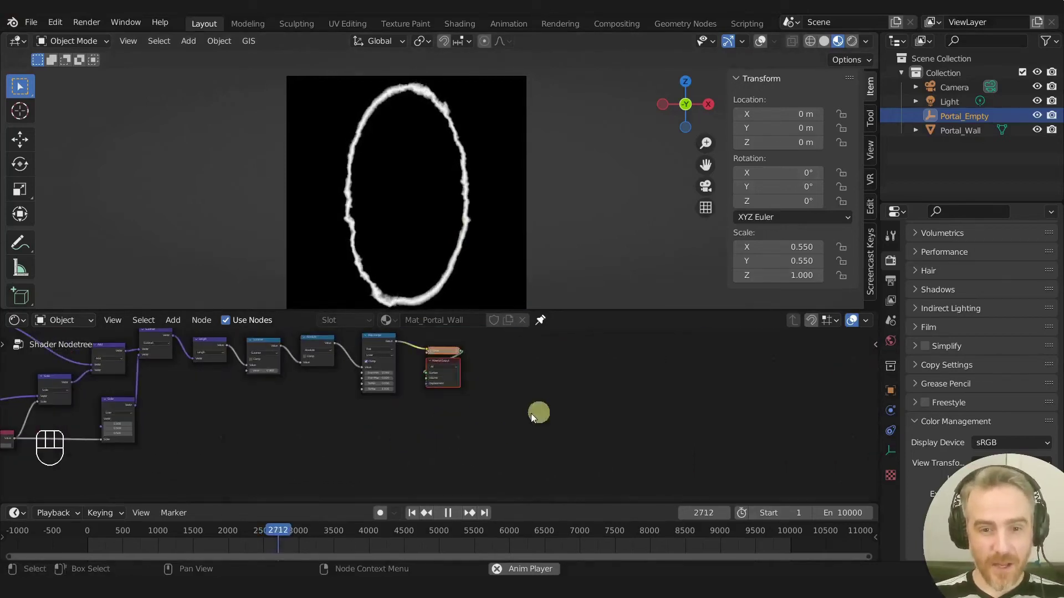
pyautogui.press('g')
pyautogui.click(697, 437)
pyautogui.scroll(2, 452, 392)
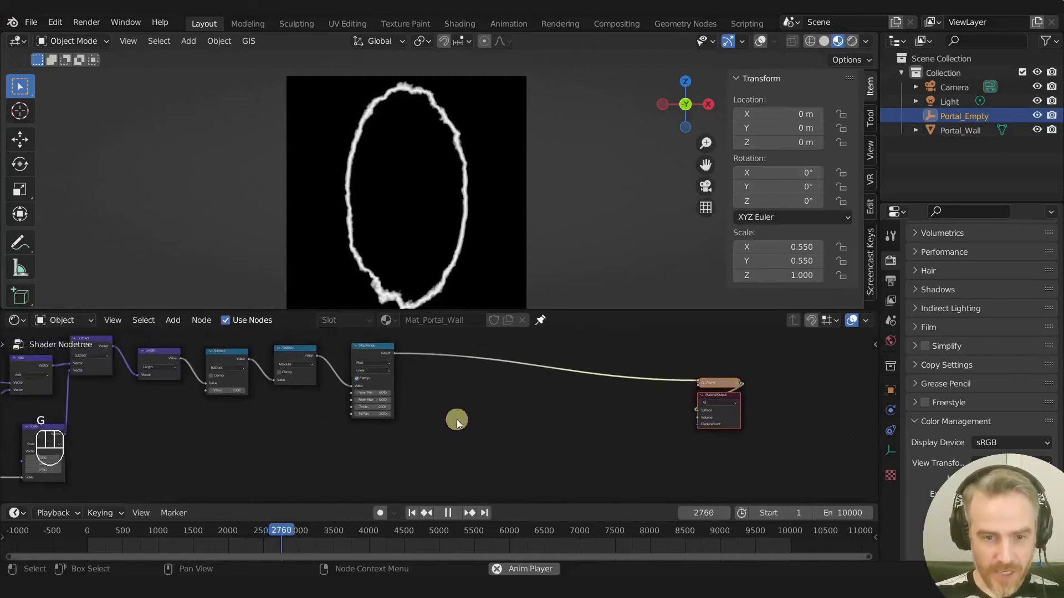
# - Add a Mix Shader after the Map Range node and feed the Map Range result into its factor
pyautogui.hotkey('shift', 'a')
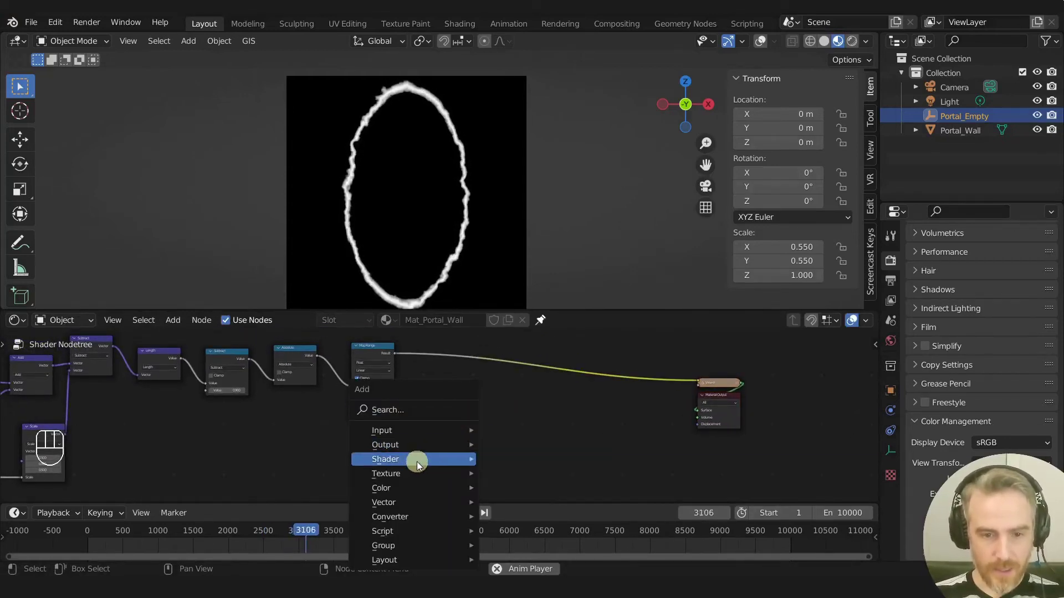
pyautogui.moveTo(417, 460)
pyautogui.click(530, 329)
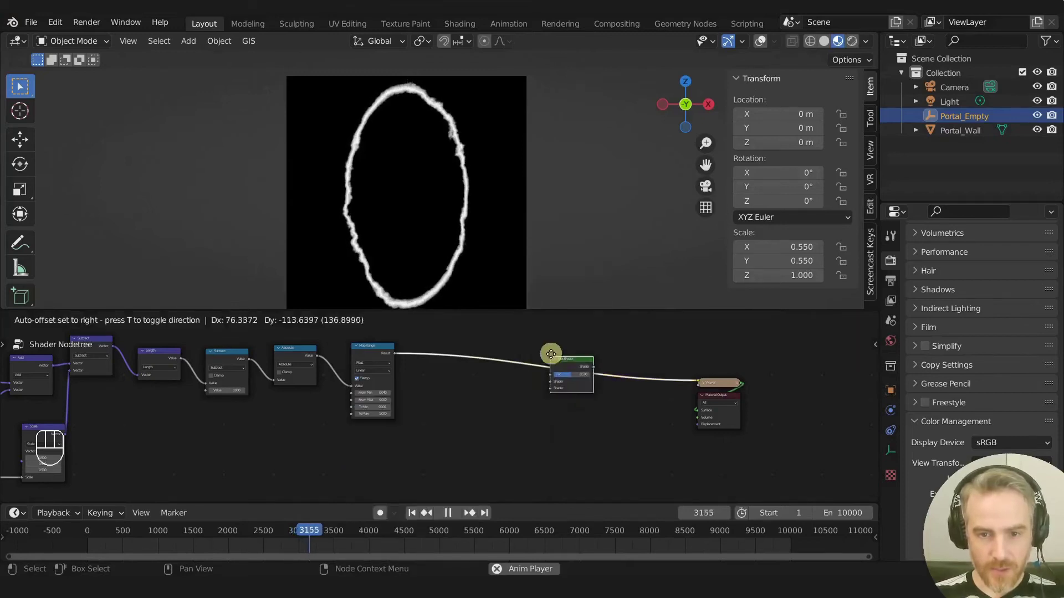
pyautogui.click(554, 362)
pyautogui.moveTo(546, 368); pyautogui.dragTo(547, 390)
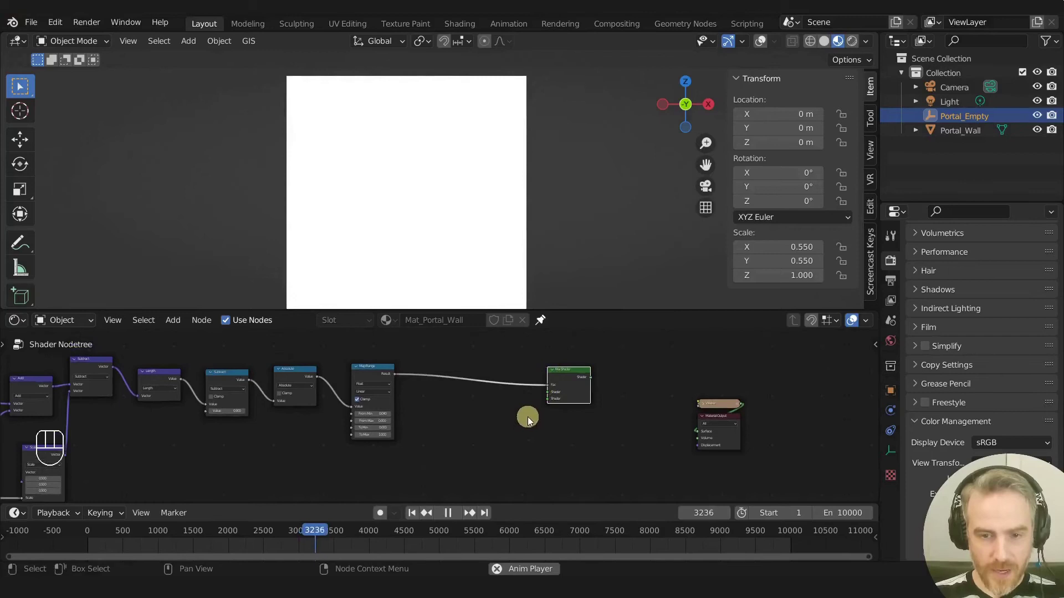
# - Add an Emission shader, connect it to the Mix Shader's second shader input, and output the Mix Shader to the material surface
pyautogui.moveTo(527, 420); pyautogui.dragTo(540, 389, button='middle')
pyautogui.scroll(1, 578, 369)
pyautogui.moveTo(614, 383); pyautogui.dragTo(596, 384, button='middle')
pyautogui.hotkey('shift', 'a')
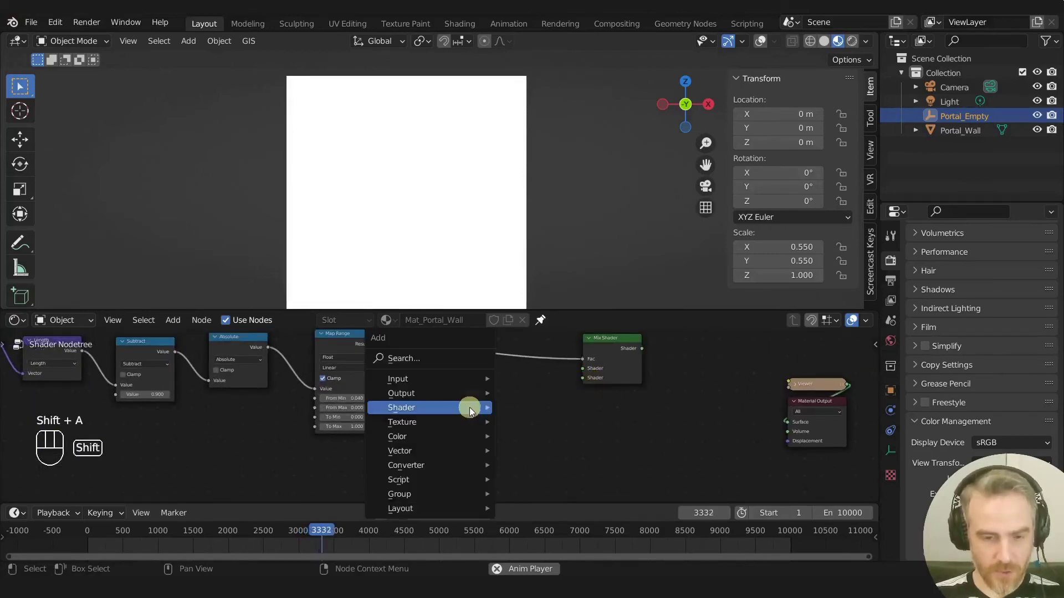
pyautogui.moveTo(470, 407)
pyautogui.click(549, 219)
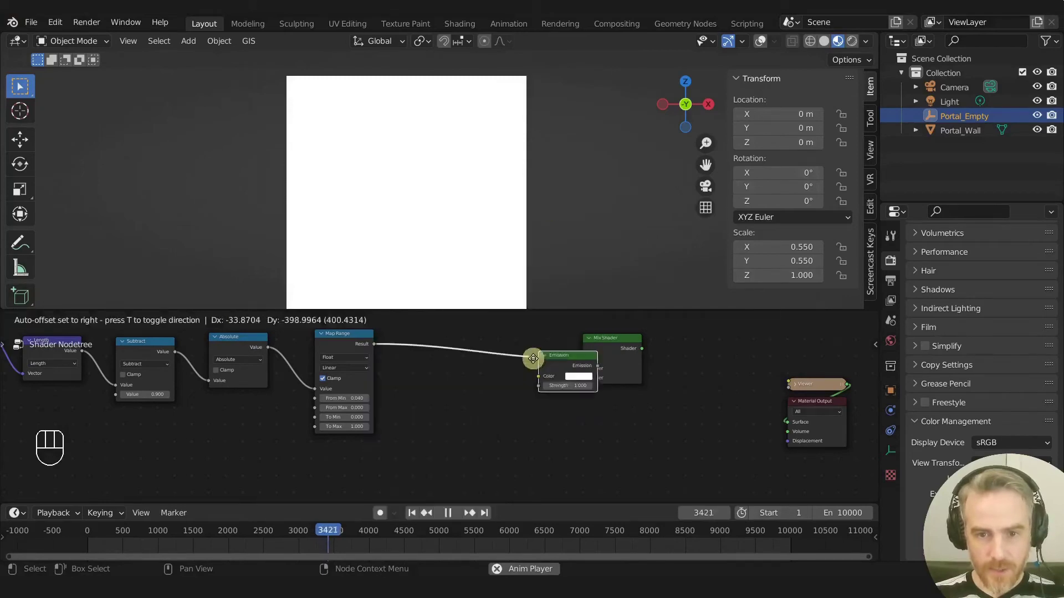
pyautogui.click(550, 386)
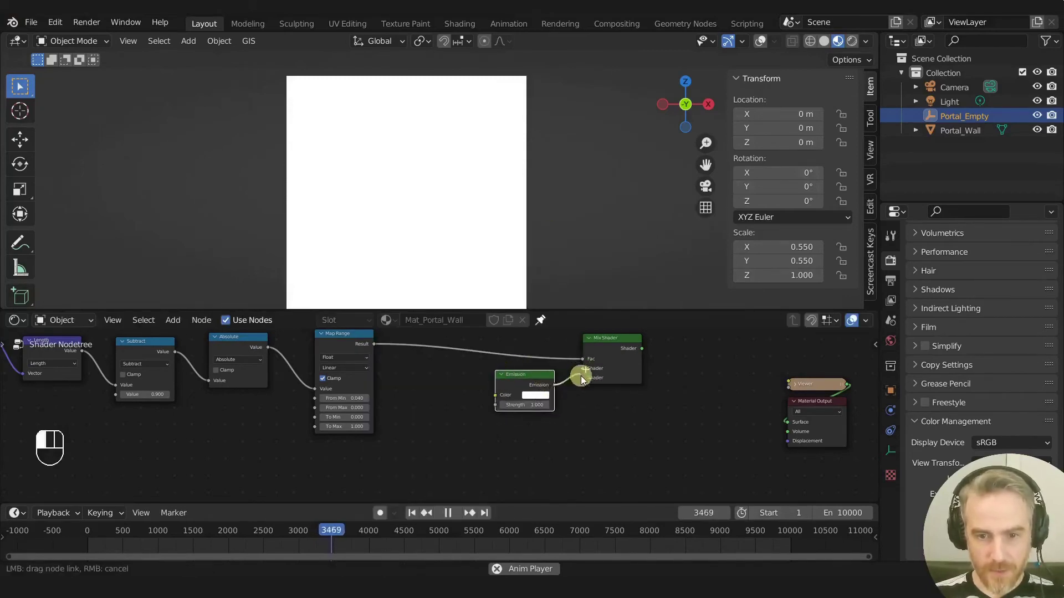
pyautogui.moveTo(580, 376); pyautogui.dragTo(583, 378)
pyautogui.press('space')
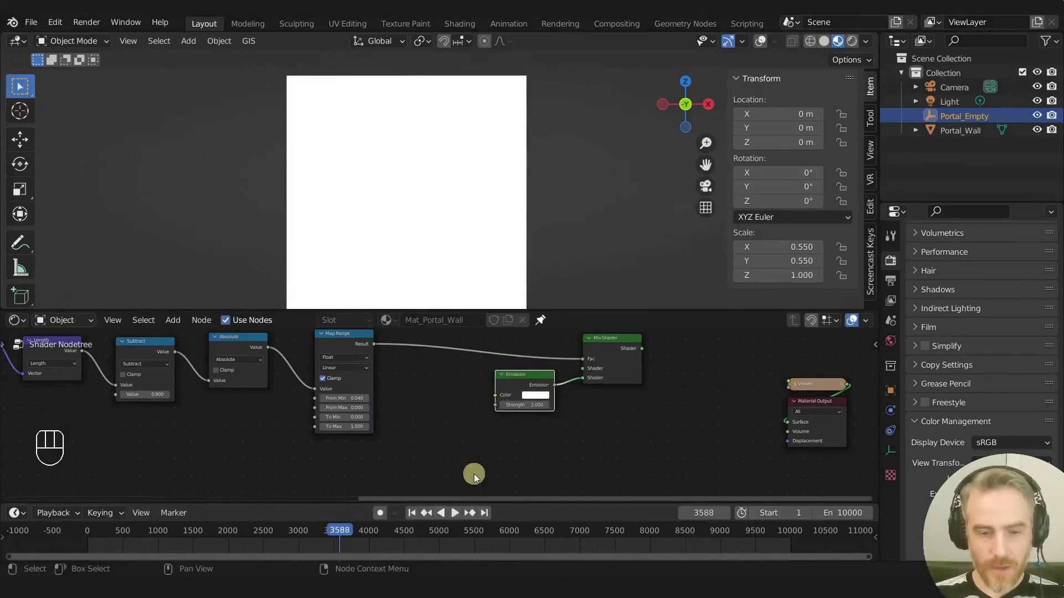
pyautogui.keyDown('ctrl'); pyautogui.keyDown('shift'); pyautogui.click(612, 353); pyautogui.keyUp('shift'); pyautogui.keyUp('ctrl')
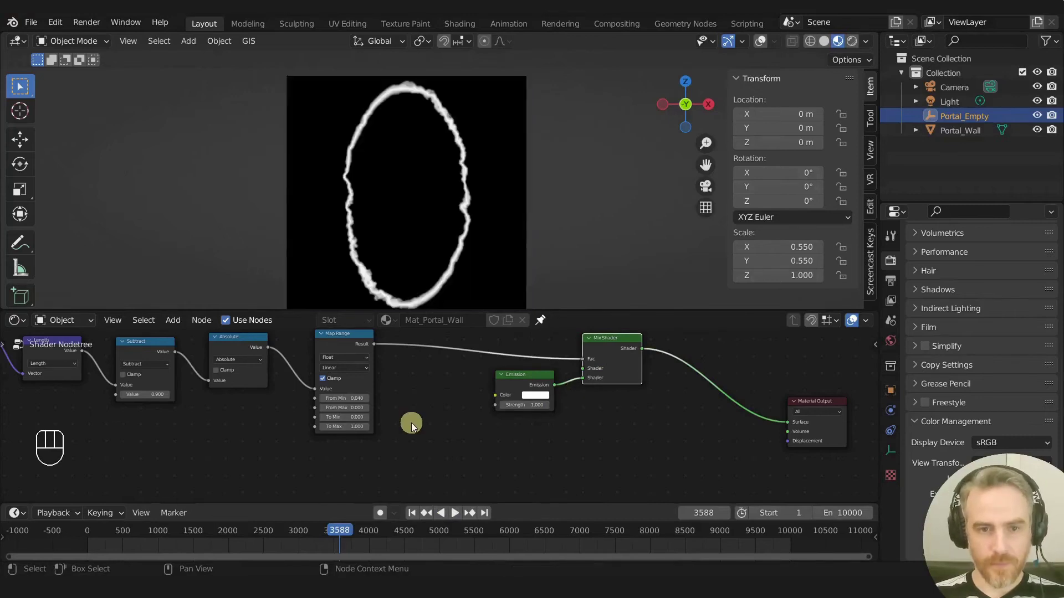
# - Set the Emission color to a saturated orange and restart the animation playback
pyautogui.scroll(1, 535, 437)
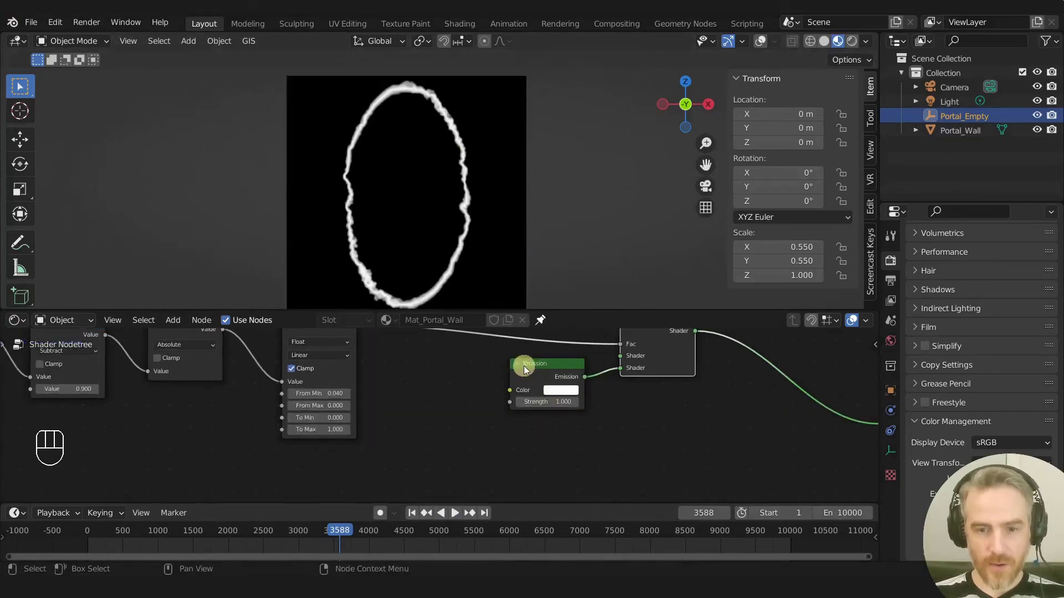
pyautogui.click(553, 405)
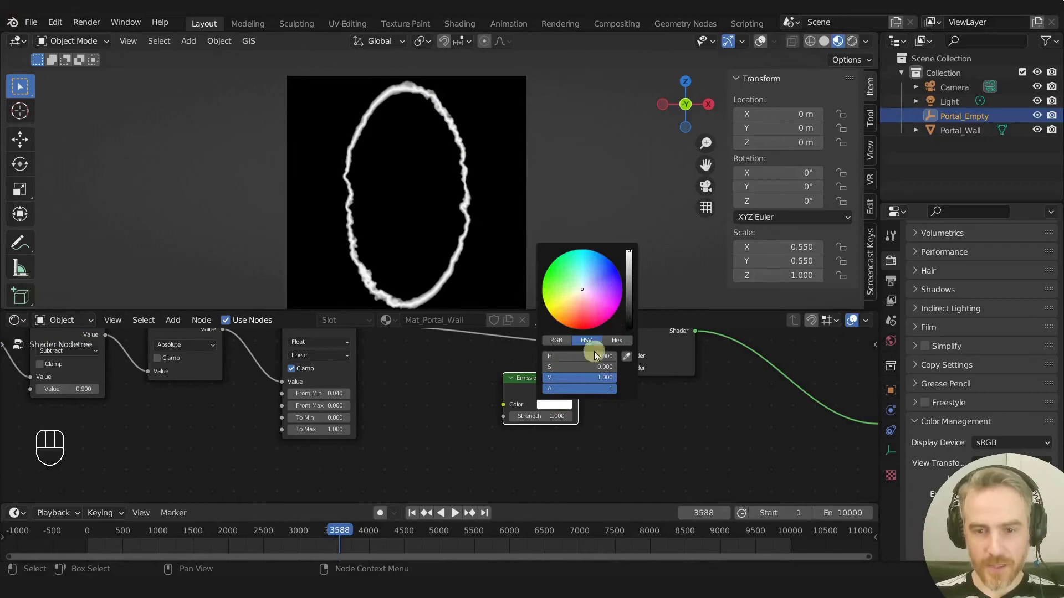
pyautogui.moveTo(597, 294); pyautogui.dragTo(561, 323)
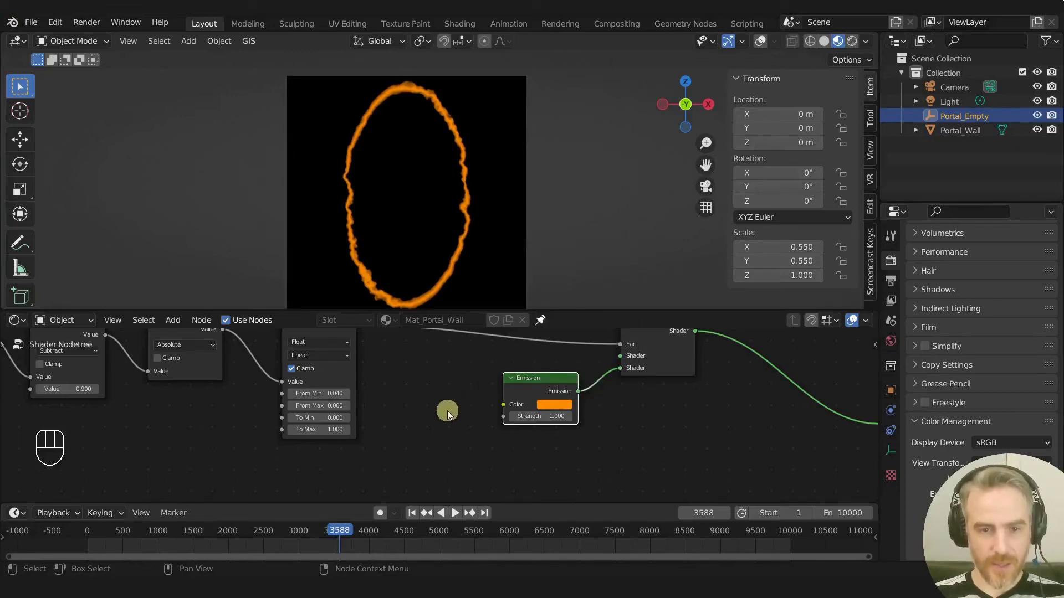
pyautogui.press('space')
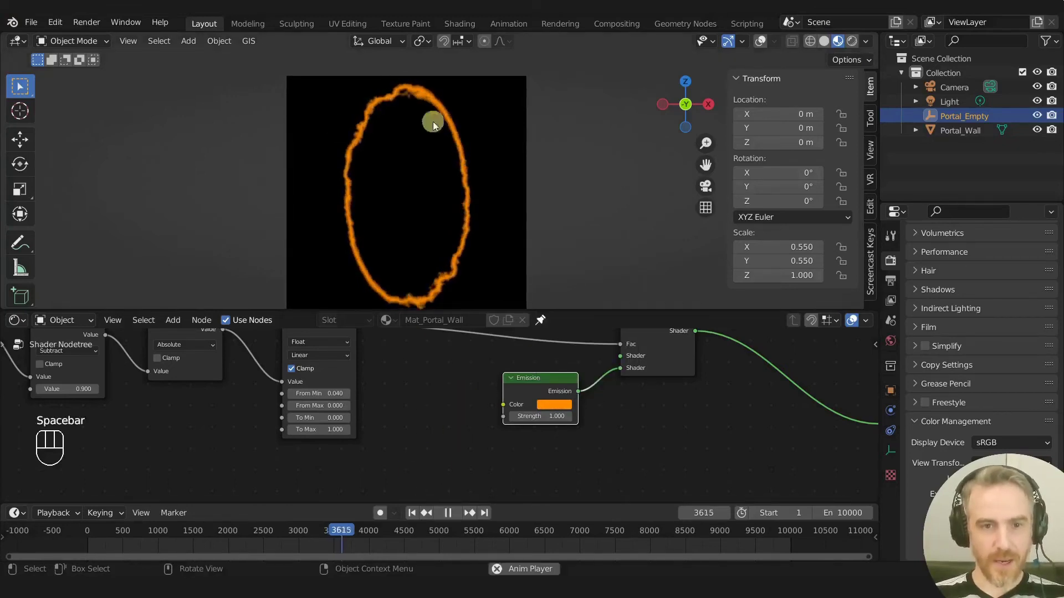
# - Increase the Emission strength to 3.4, checking the glowing ring's edge up close
pyautogui.scroll(4, 423, 169)
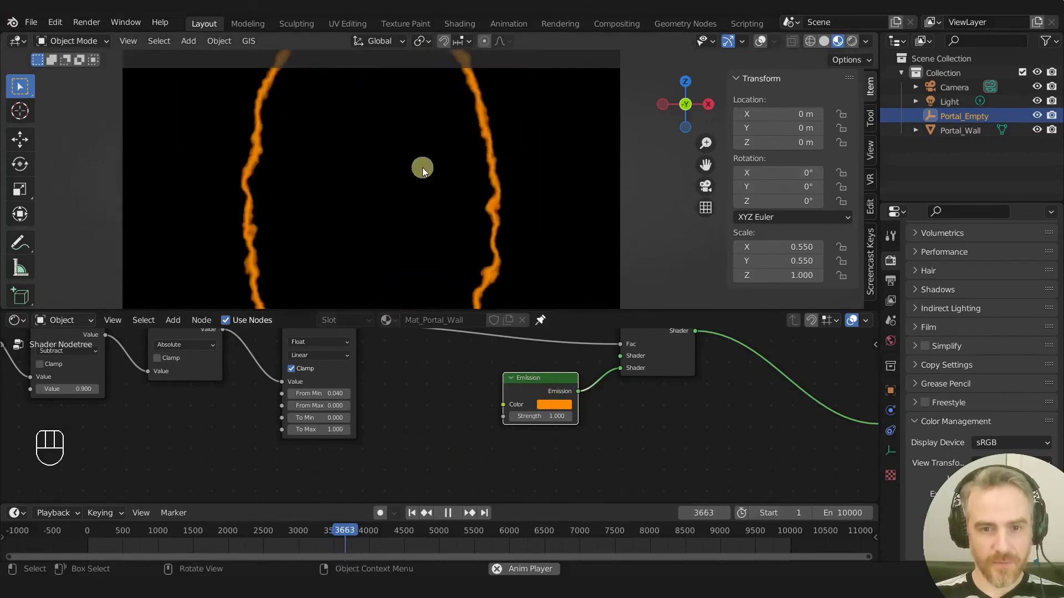
pyautogui.scroll(-4, 423, 168)
pyautogui.scroll(2, 422, 176)
pyautogui.scroll(-3, 422, 176)
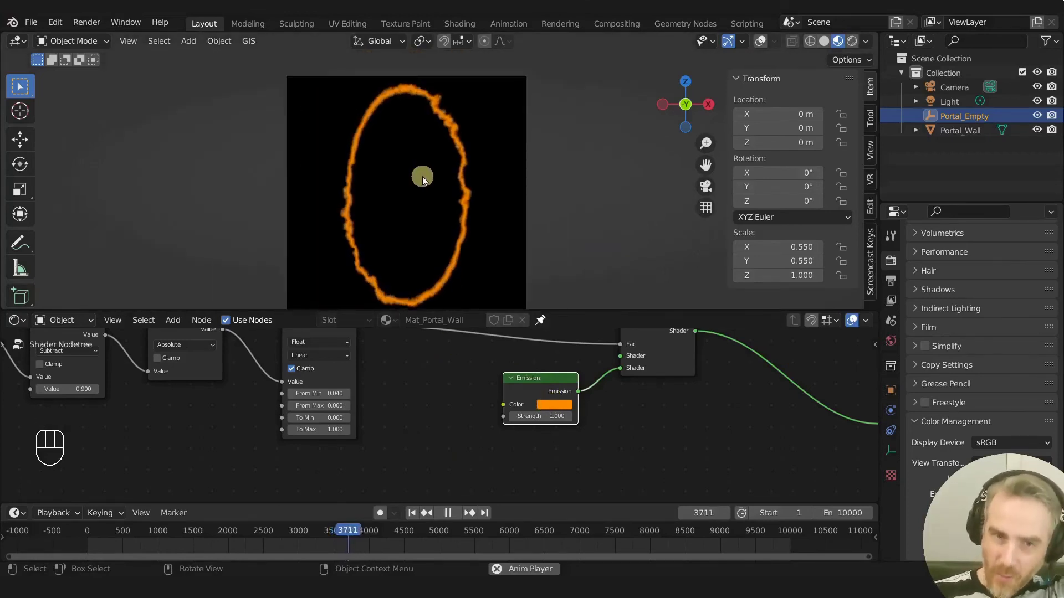
pyautogui.scroll(4, 424, 174)
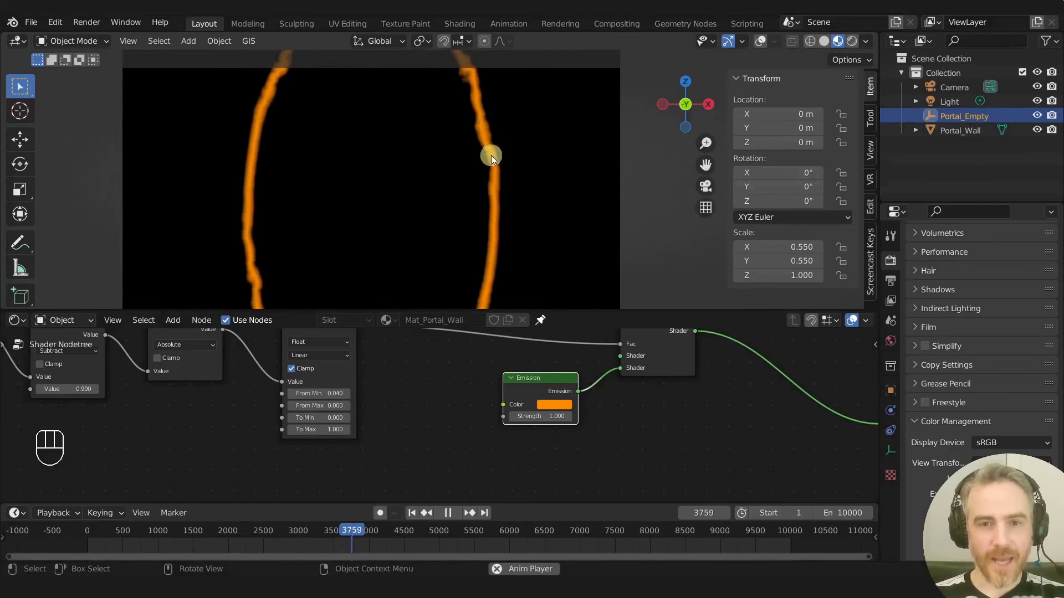
pyautogui.scroll(-4, 488, 161)
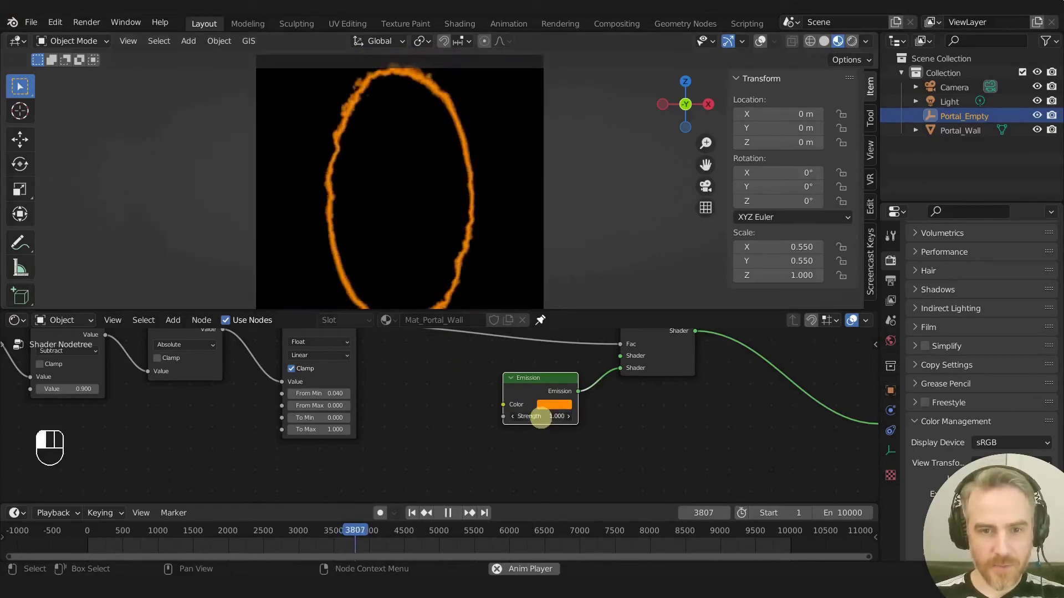
pyautogui.moveTo(540, 417)
pyautogui.mouseDown()
pyautogui.moveTo(564, 415)
pyautogui.moveTo(543, 416)
pyautogui.mouseUp()
pyautogui.scroll(4, 489, 217)
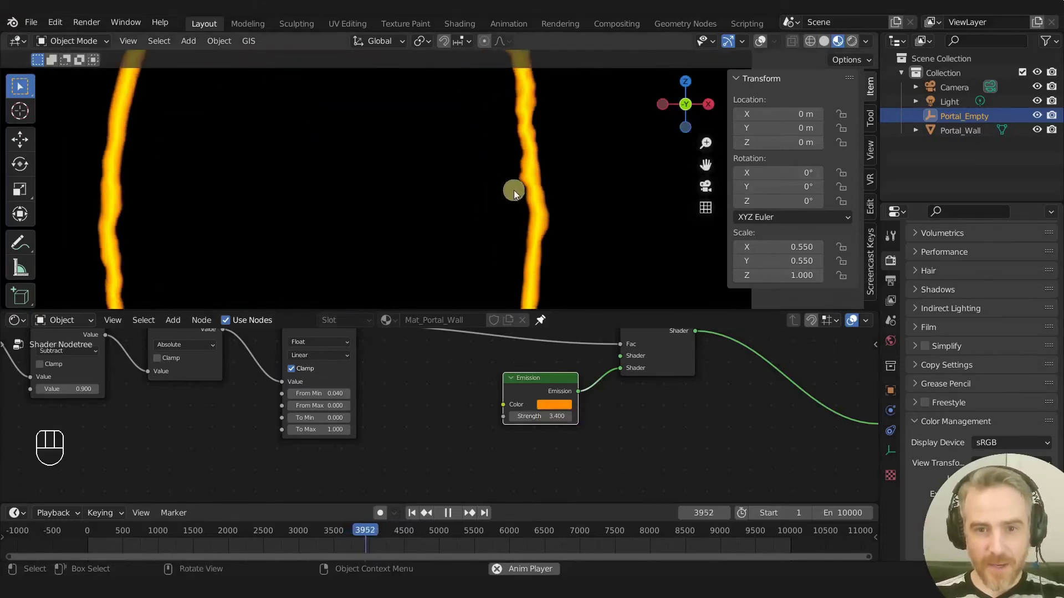
pyautogui.scroll(4, 510, 198)
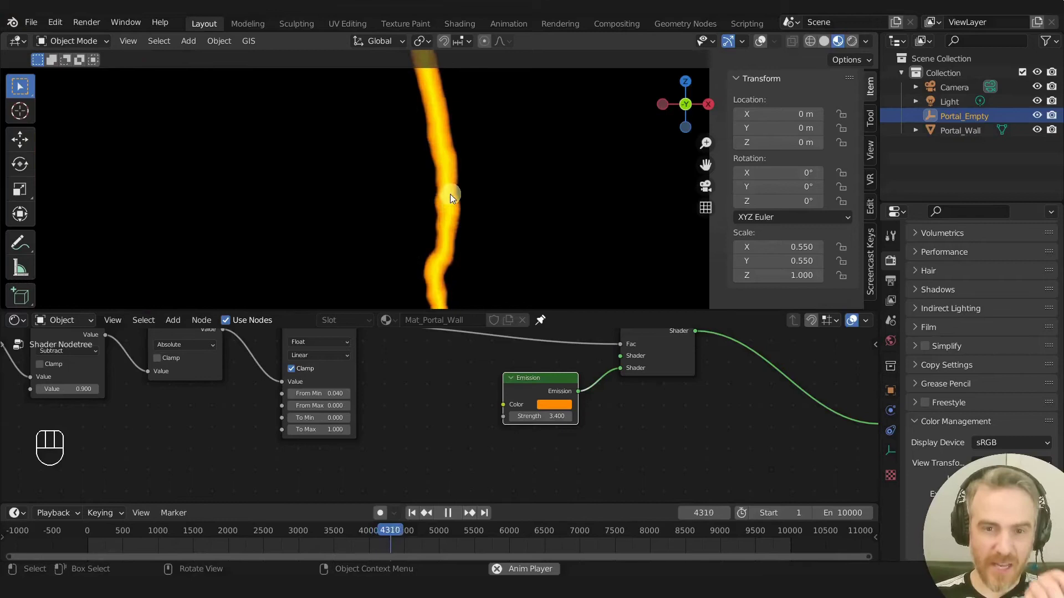
# - Shift the Emission node aside, add a ColorRamp before it, and connect the ramp's color output to the Emission color
pyautogui.moveTo(541, 377); pyautogui.dragTo(561, 393)
pyautogui.hotkey('shift', 'a')
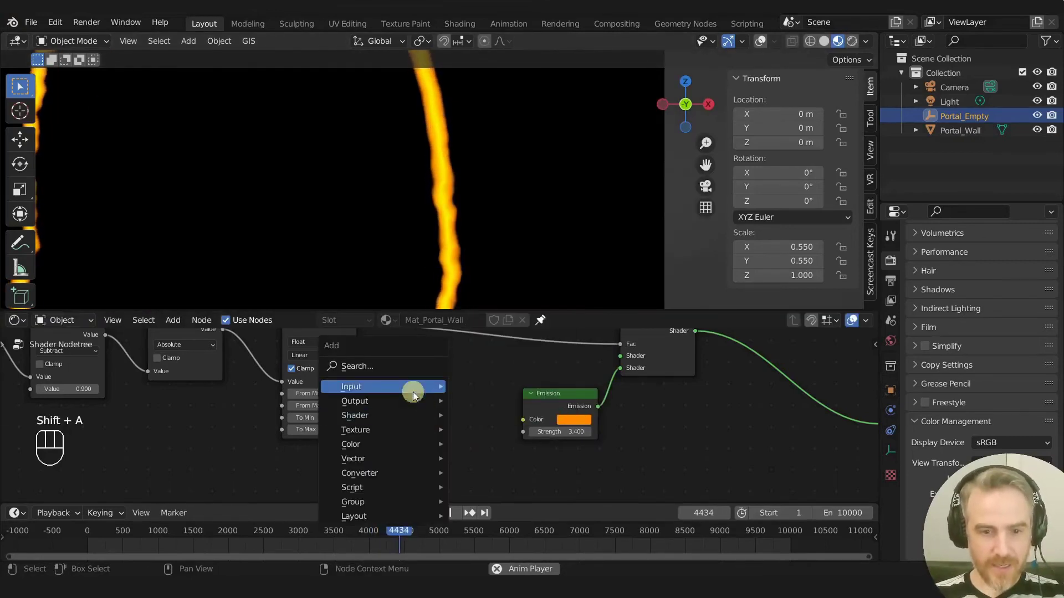
pyautogui.moveTo(366, 474)
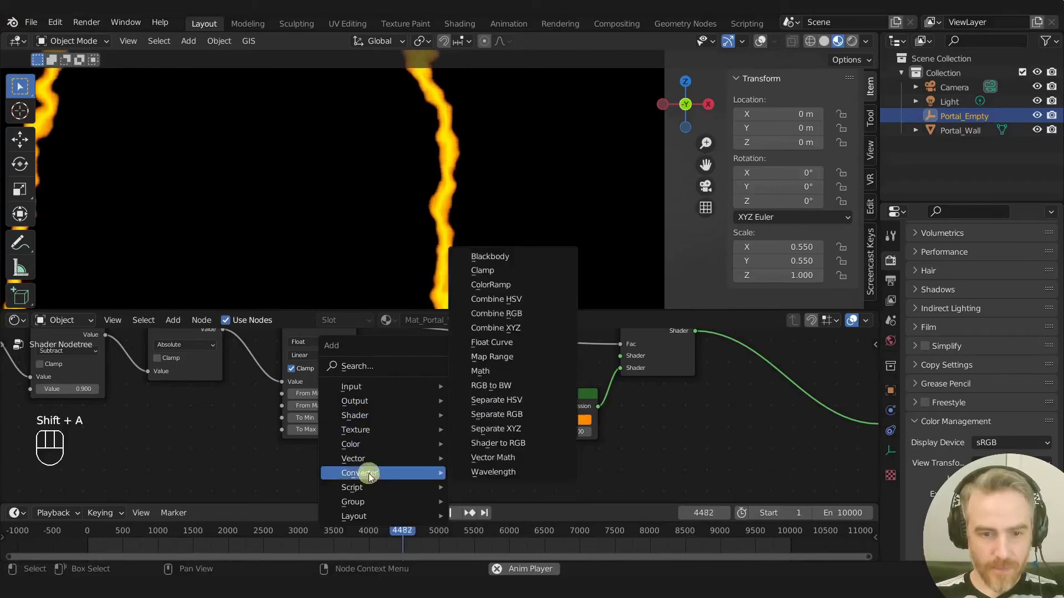
pyautogui.click(475, 285)
pyautogui.click(439, 425)
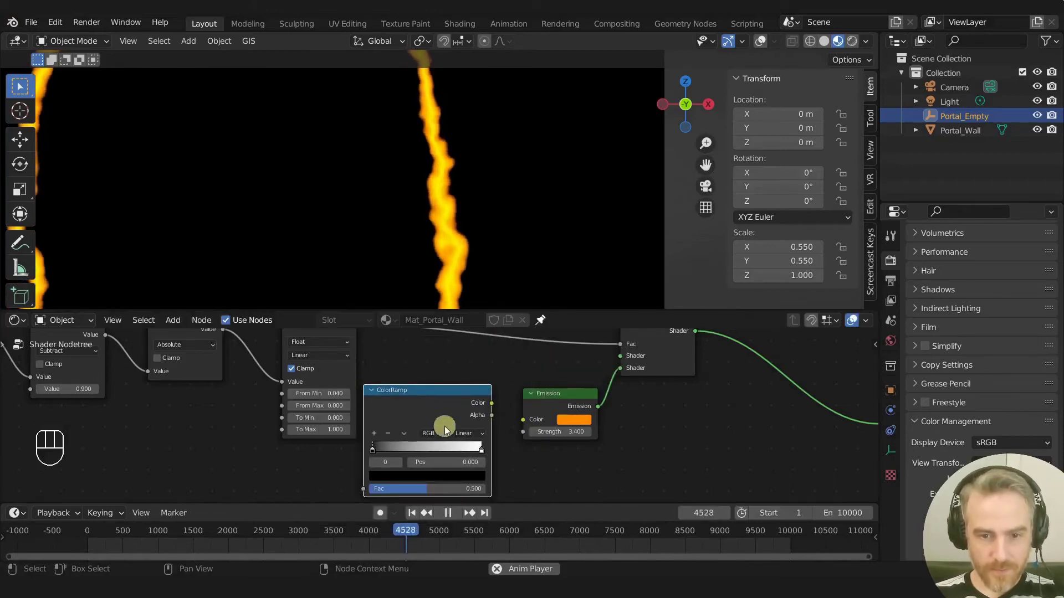
pyautogui.moveTo(491, 402); pyautogui.dragTo(522, 420)
pyautogui.press('Escape')
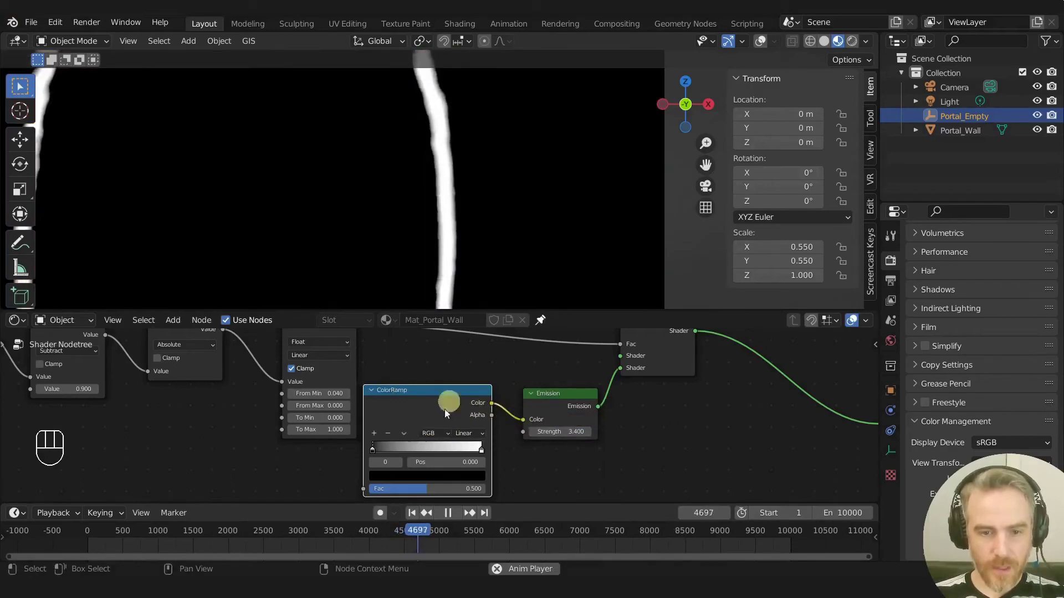
# - Mute the vector Add and Subtract nodes that distort the ring with noise
pyautogui.scroll(-6, 236, 376)
pyautogui.moveTo(221, 418); pyautogui.dragTo(396, 445, button='middle')
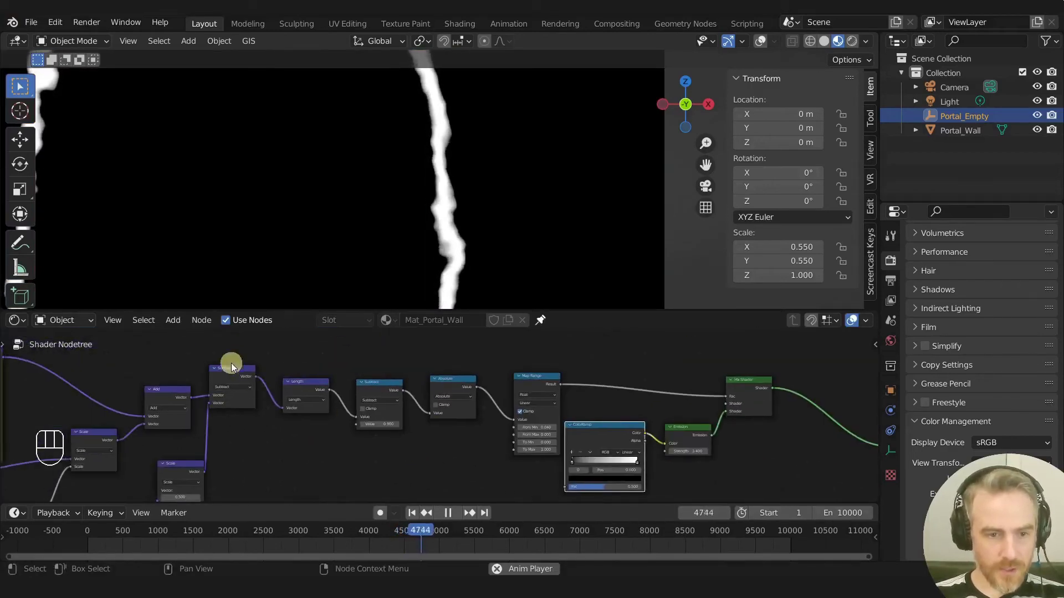
pyautogui.moveTo(207, 367); pyautogui.dragTo(277, 369, button='middle')
pyautogui.click(300, 371)
pyautogui.keyDown('shift'); pyautogui.click(226, 390); pyautogui.keyUp('shift')
pyautogui.press('m')
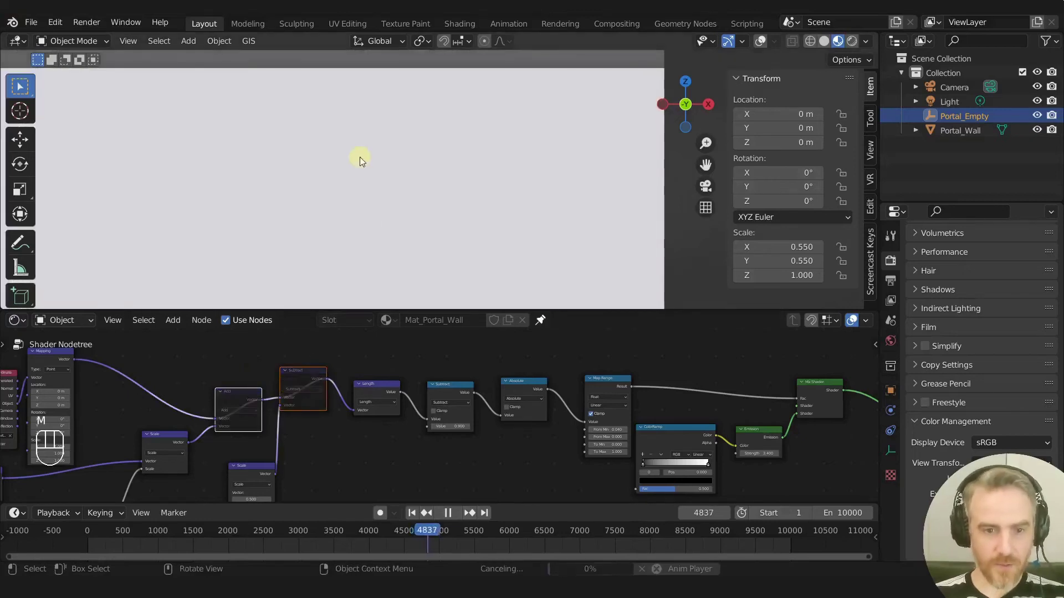
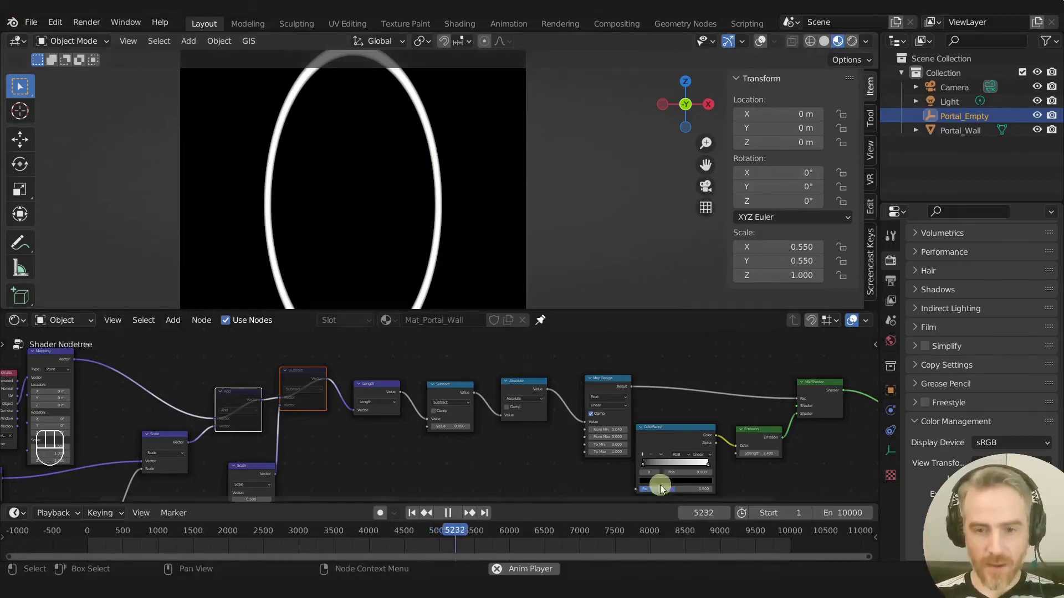
# - Preview the Absolute node's output, switch back to the Mix Shader, and examine the brightness falloff across the ring
pyautogui.moveTo(560, 465); pyautogui.dragTo(475, 469, button='middle')
pyautogui.keyDown('ctrl'); pyautogui.keyDown('shift'); pyautogui.click(443, 388); pyautogui.keyUp('shift'); pyautogui.keyUp('ctrl')
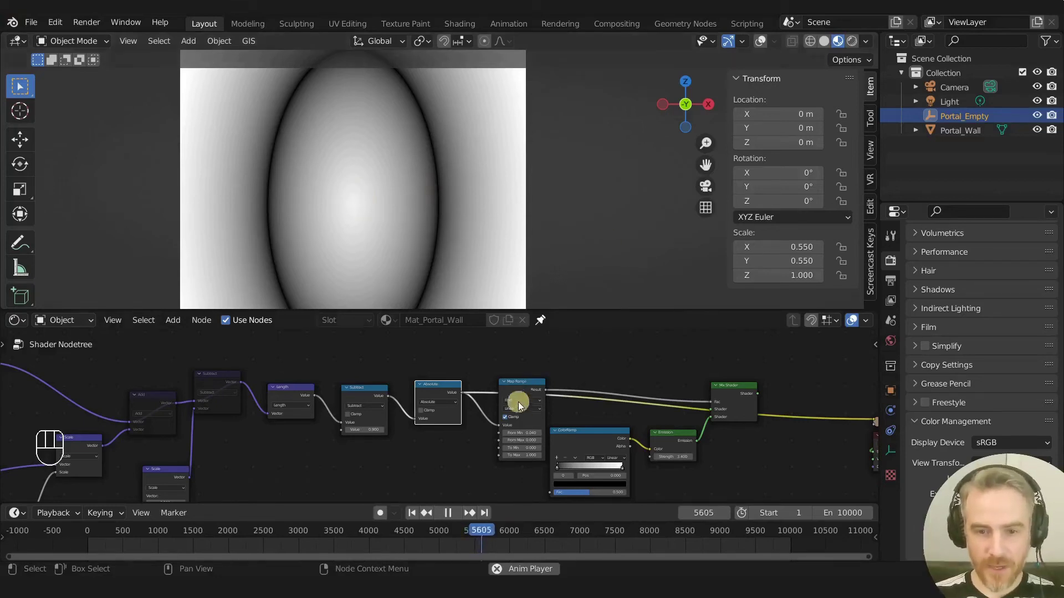
pyautogui.keyDown('ctrl'); pyautogui.keyDown('shift'); pyautogui.click(733, 391); pyautogui.keyUp('shift'); pyautogui.keyUp('ctrl')
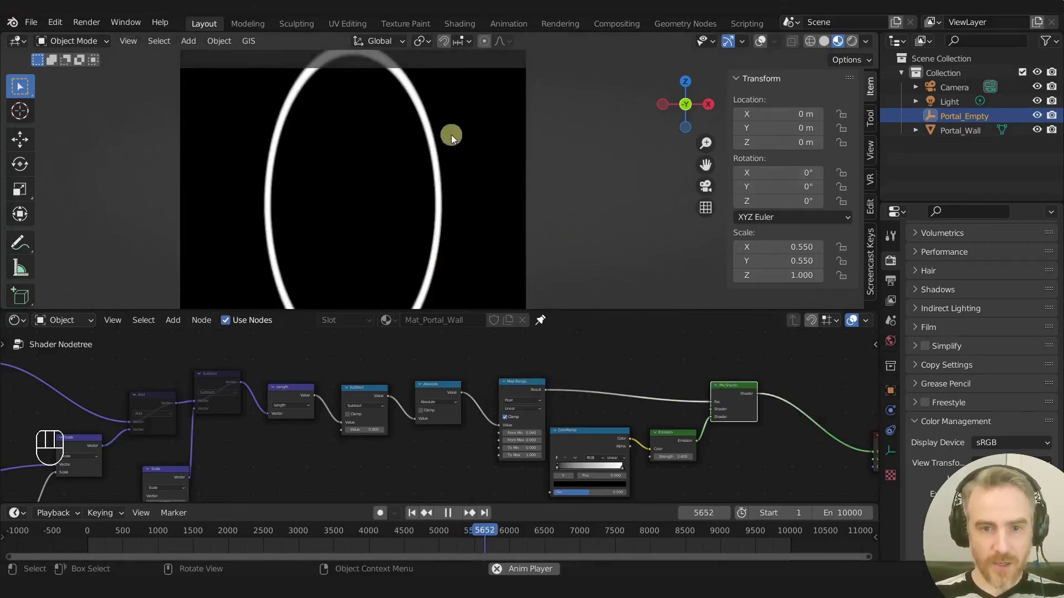
pyautogui.scroll(4, 453, 156)
pyautogui.scroll(4, 453, 188)
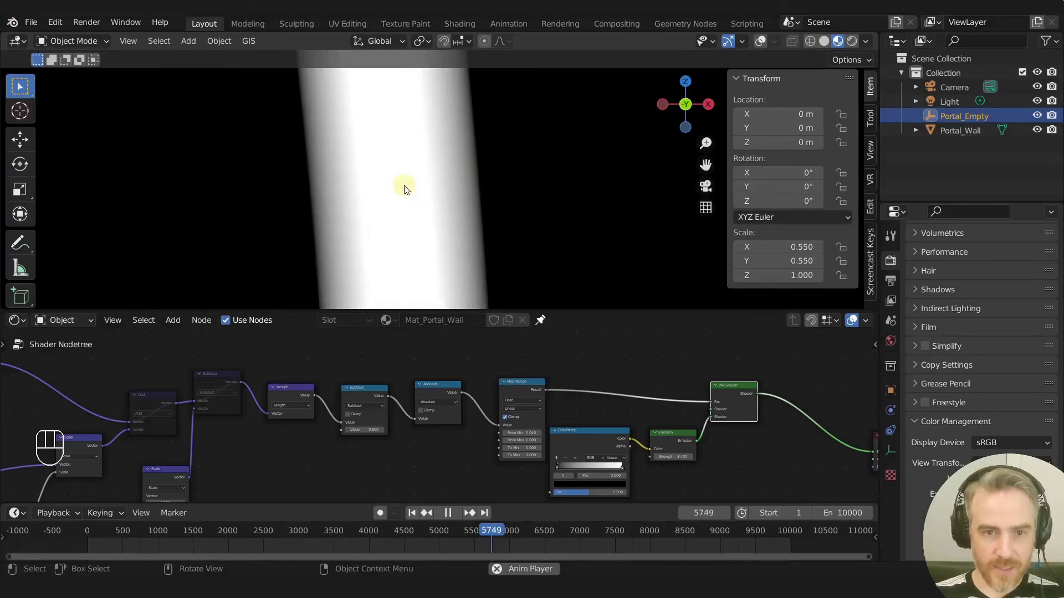
pyautogui.scroll(-4, 332, 200)
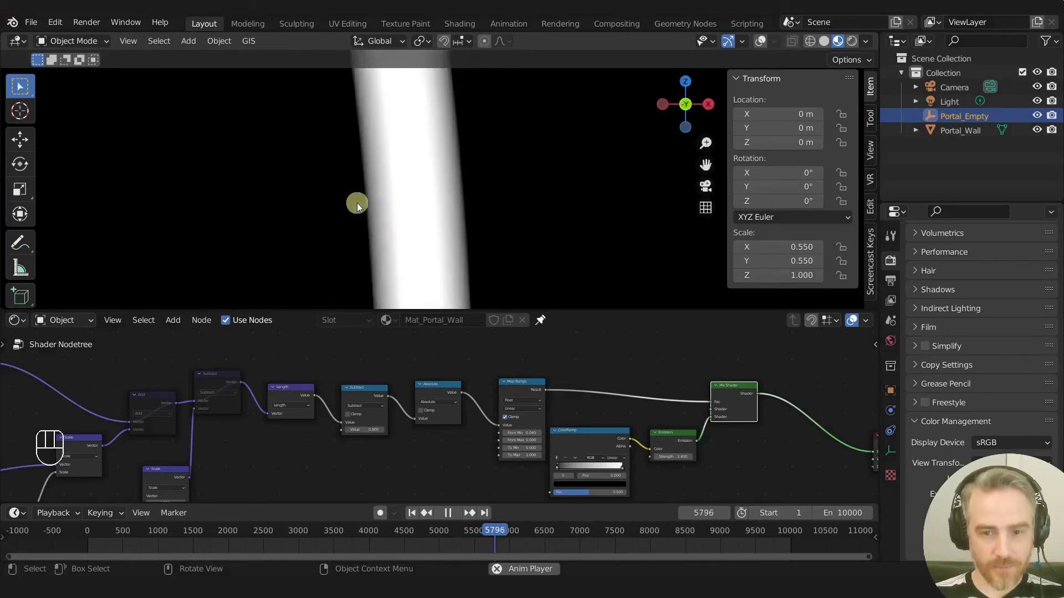
pyautogui.scroll(3, 448, 366)
pyautogui.scroll(2, 449, 365)
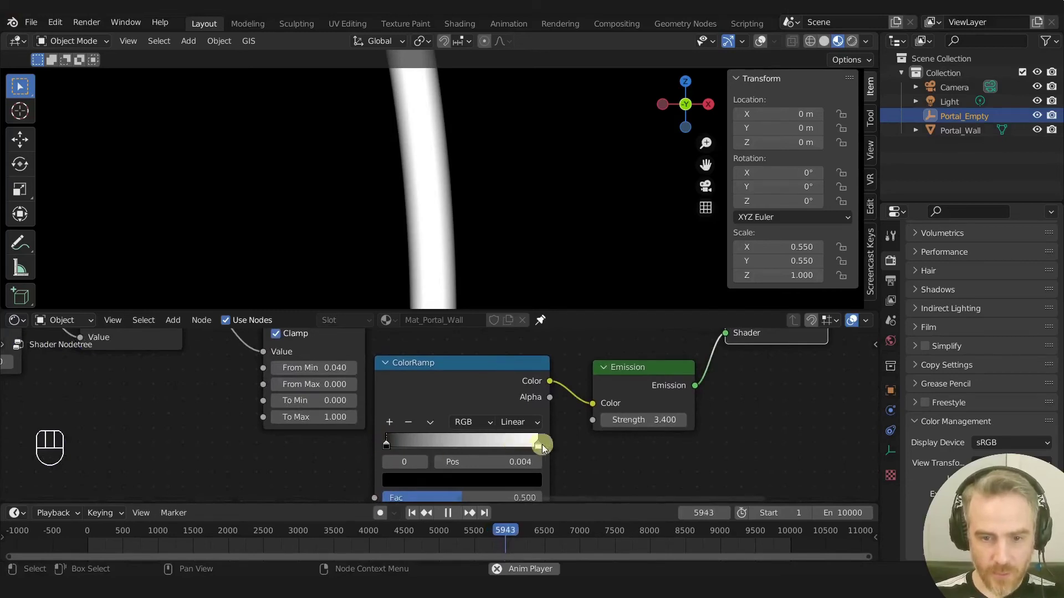
# - Change the ColorRamp's first stop from black to a saturated orange and check the color falloff on the ring
pyautogui.click(538, 445)
pyautogui.click(385, 448)
pyautogui.click(388, 447)
pyautogui.click(386, 447)
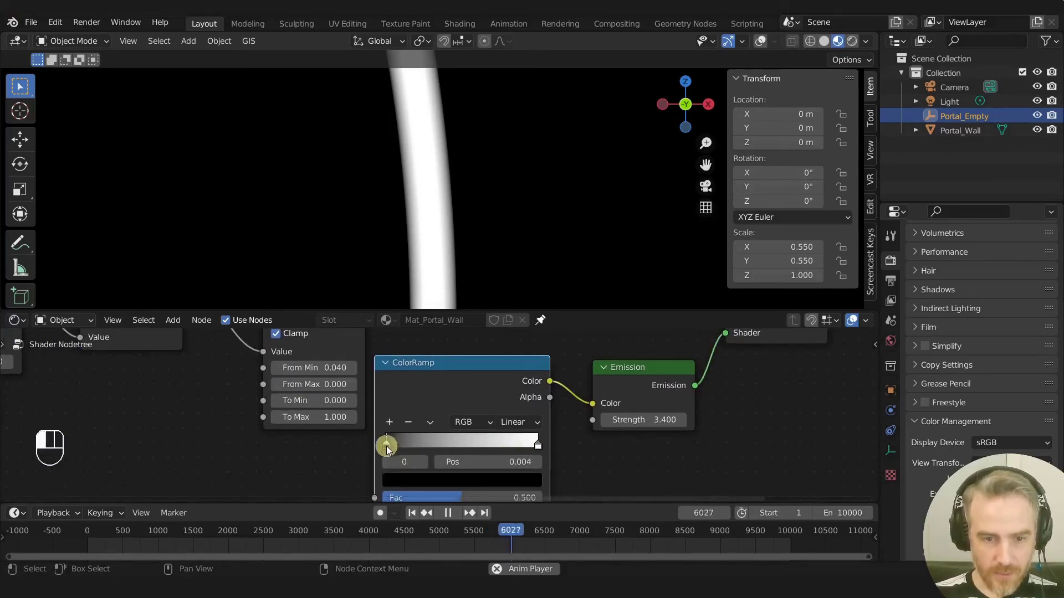
pyautogui.click(403, 478)
pyautogui.moveTo(508, 349); pyautogui.dragTo(512, 249)
pyautogui.moveTo(410, 353); pyautogui.dragTo(416, 384)
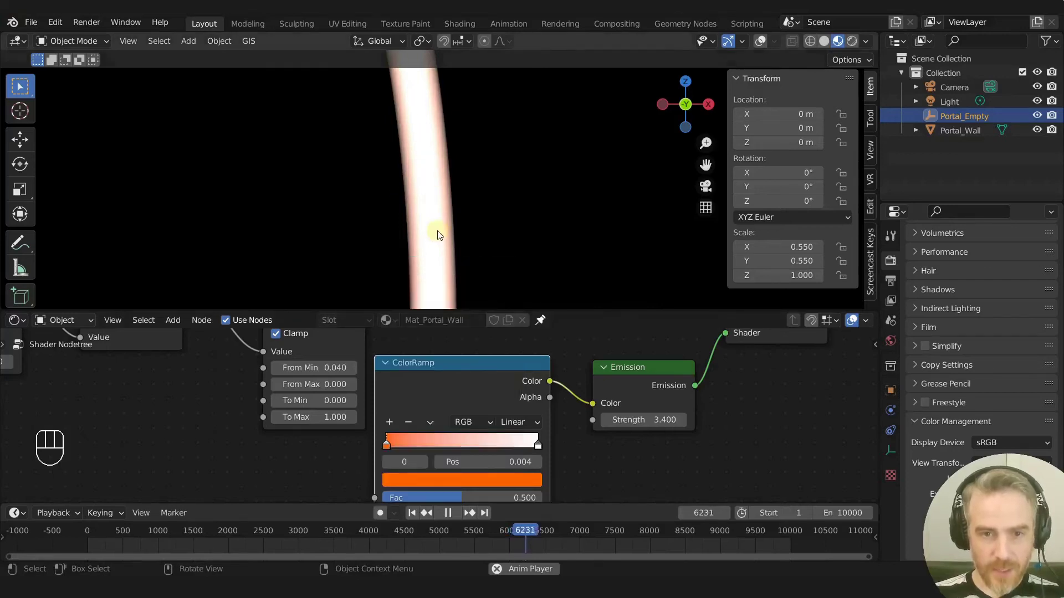
pyautogui.scroll(-6, 440, 192)
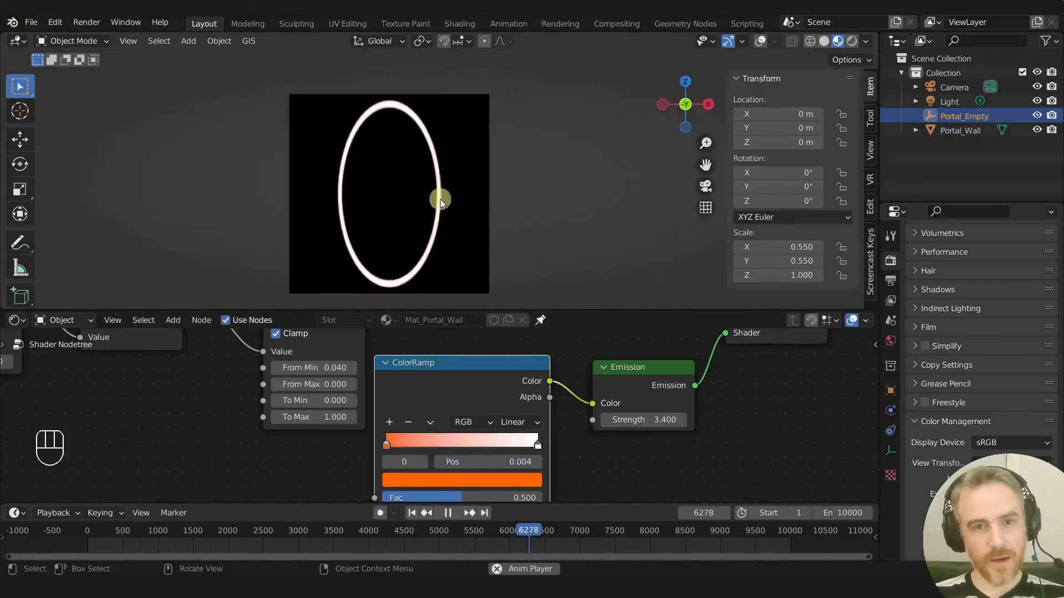
pyautogui.scroll(8, 440, 198)
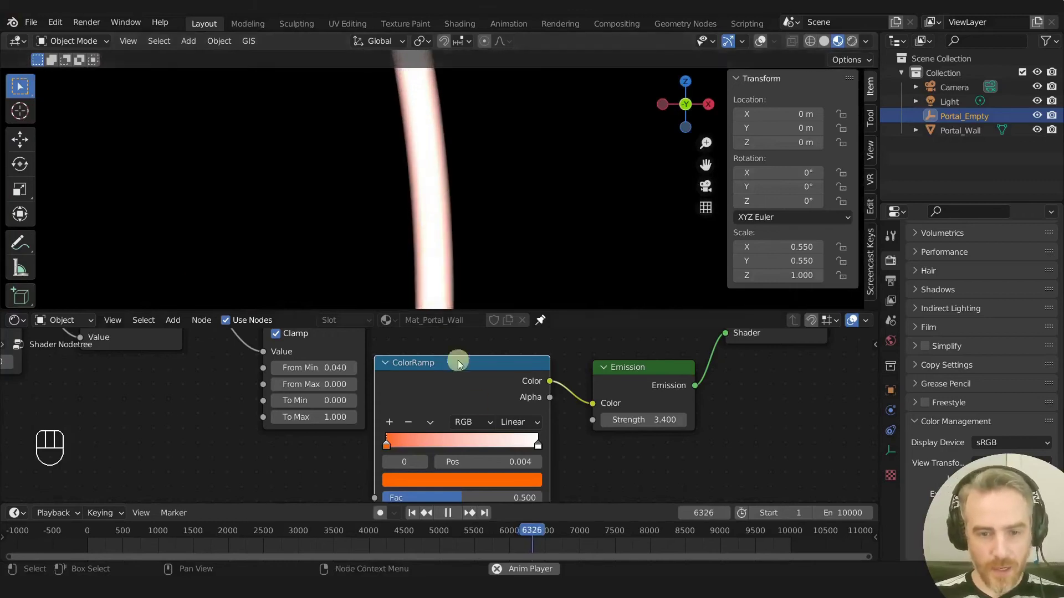
# - Add a middle stop to the ColorRamp and color it a light yellow-orange with saturation below 1
pyautogui.click(389, 422)
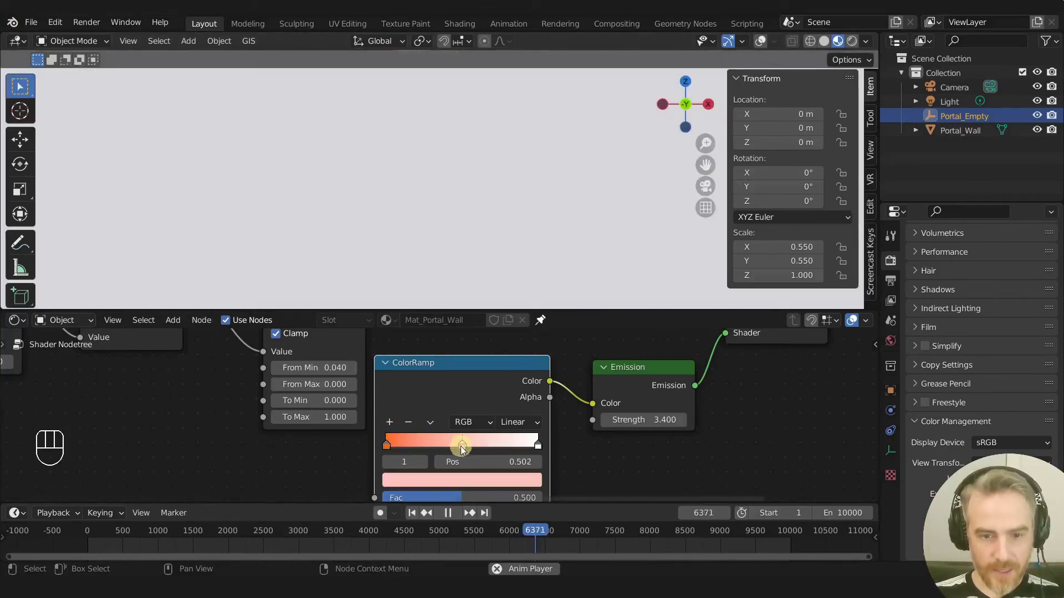
pyautogui.click(463, 447)
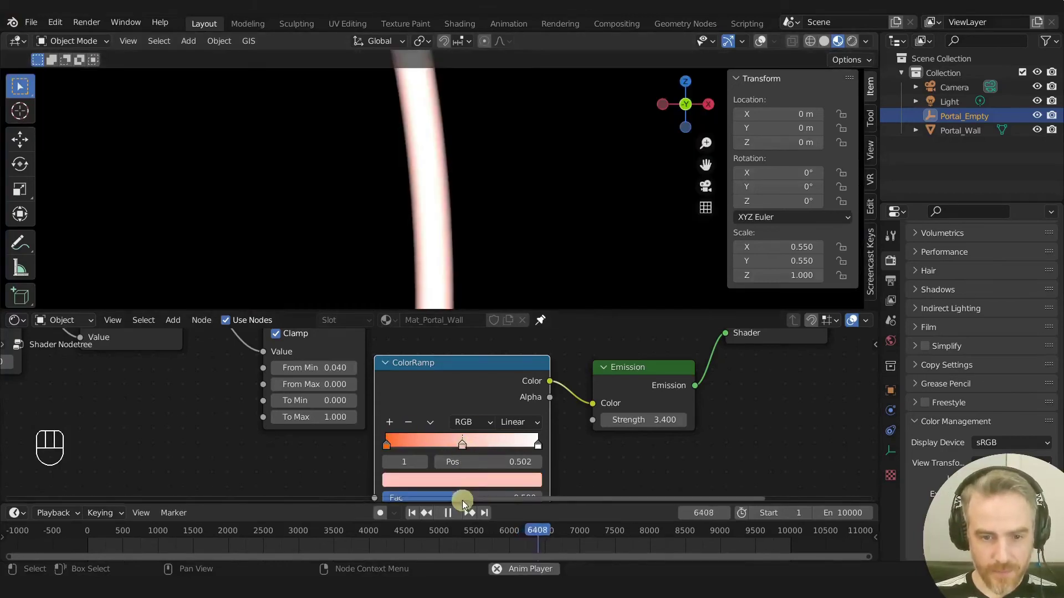
pyautogui.click(446, 479)
pyautogui.moveTo(446, 336); pyautogui.dragTo(427, 352)
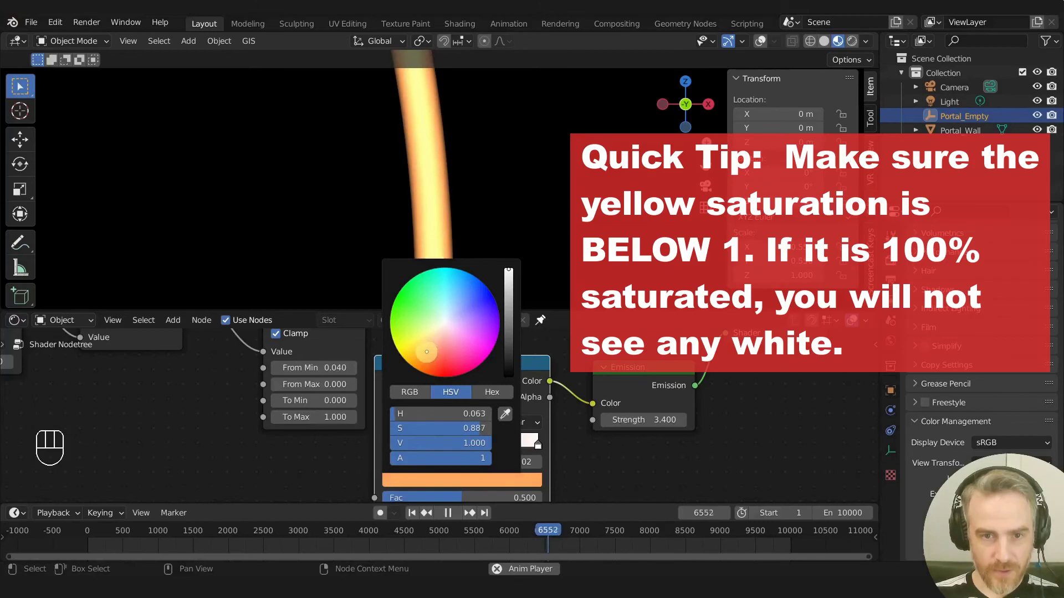
pyautogui.moveTo(423, 349); pyautogui.dragTo(424, 345)
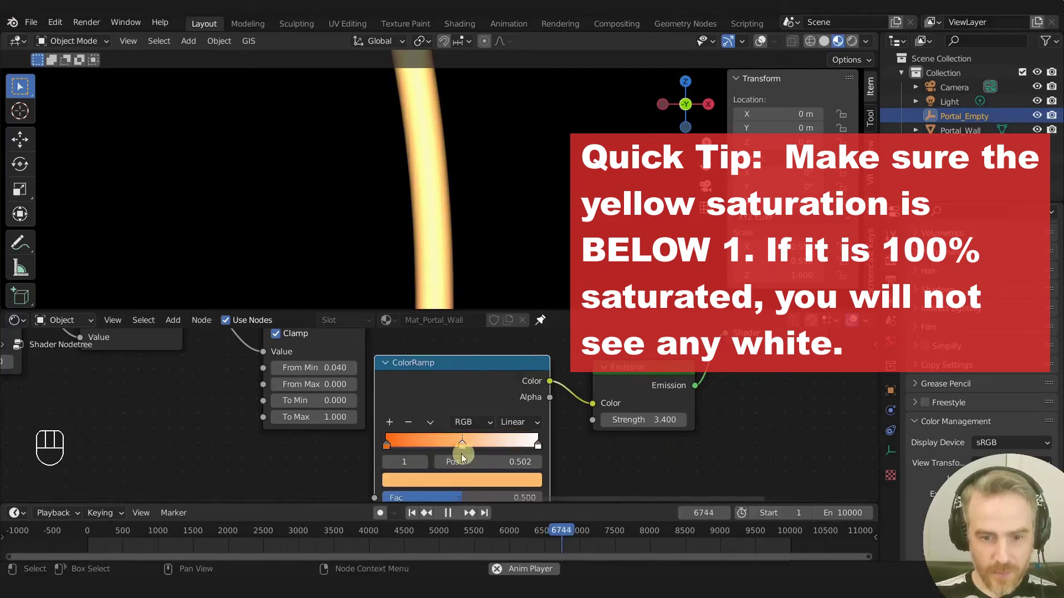
# - Recolor the ColorRamp's first stop to a strong red
pyautogui.scroll(1, 443, 453)
pyautogui.click(379, 450)
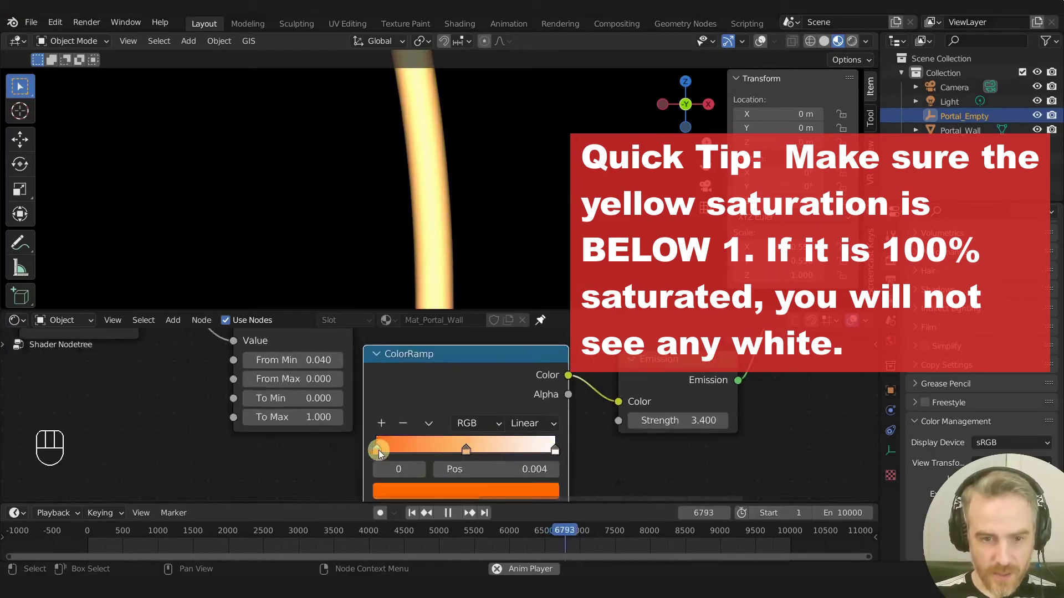
pyautogui.click(399, 488)
pyautogui.moveTo(420, 369); pyautogui.dragTo(432, 382)
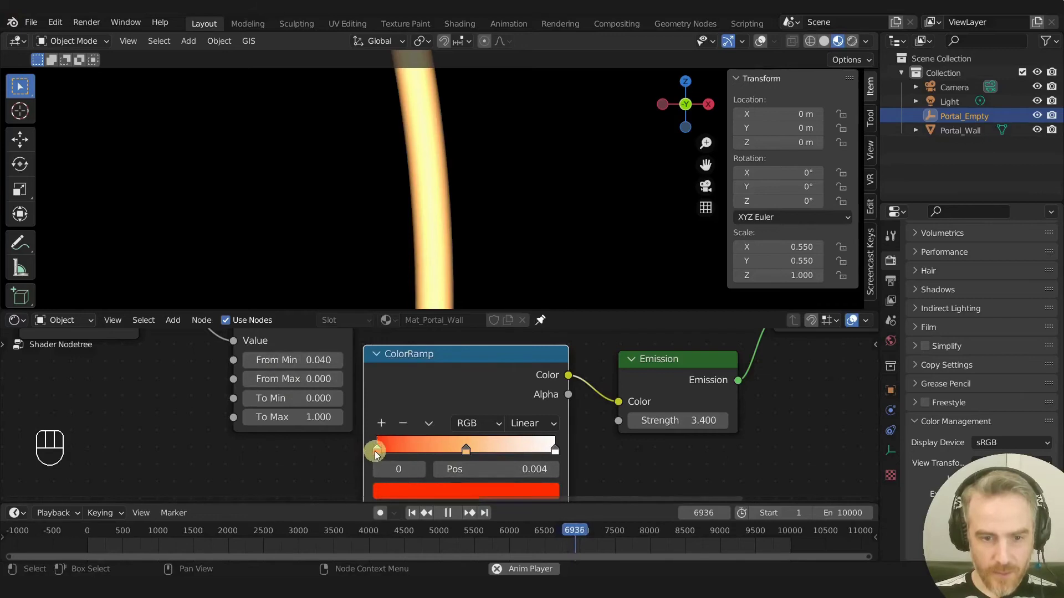
# - Bunch the red, yellow-orange and white ColorRamp stops close together around the center, with the middle stop at position 0.495
pyautogui.moveTo(462, 450); pyautogui.dragTo(486, 455)
pyautogui.scroll(4, 487, 454)
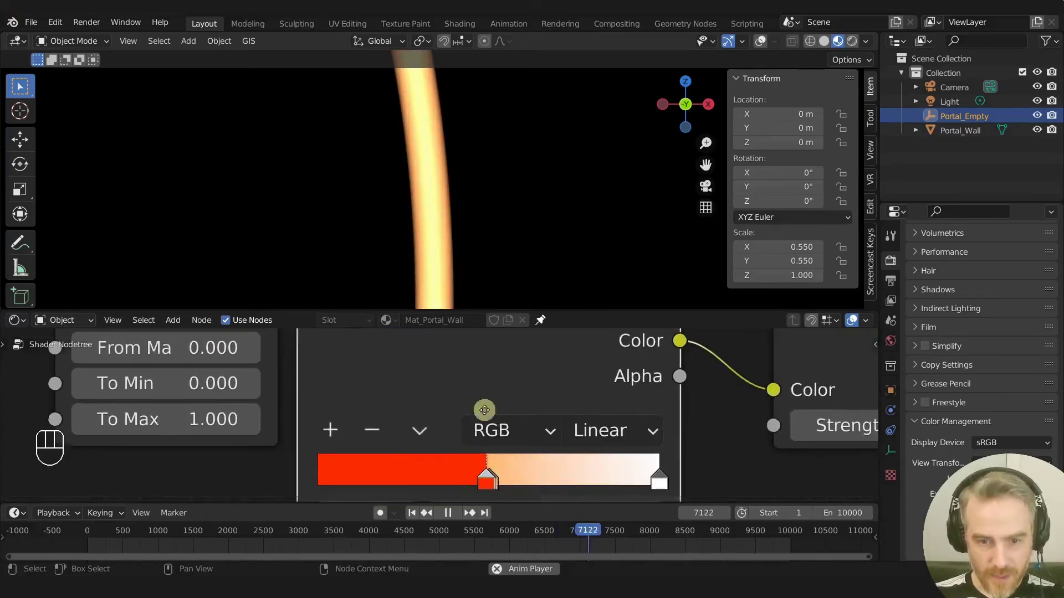
pyautogui.moveTo(484, 410); pyautogui.dragTo(429, 430, button='middle')
pyautogui.moveTo(613, 444); pyautogui.dragTo(382, 443)
pyautogui.click(401, 445)
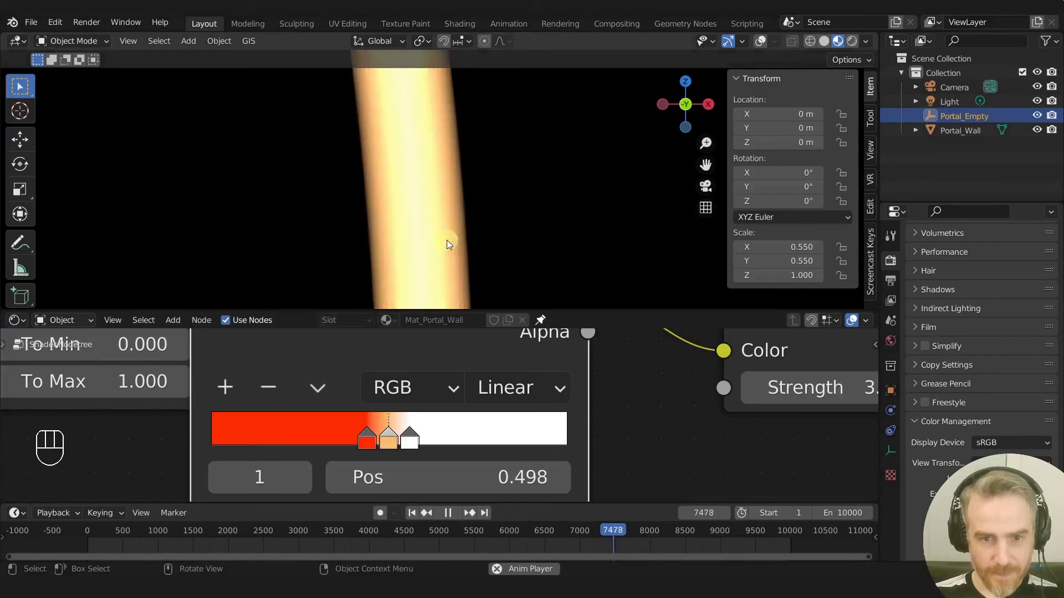
pyautogui.moveTo(393, 444); pyautogui.dragTo(389, 444)
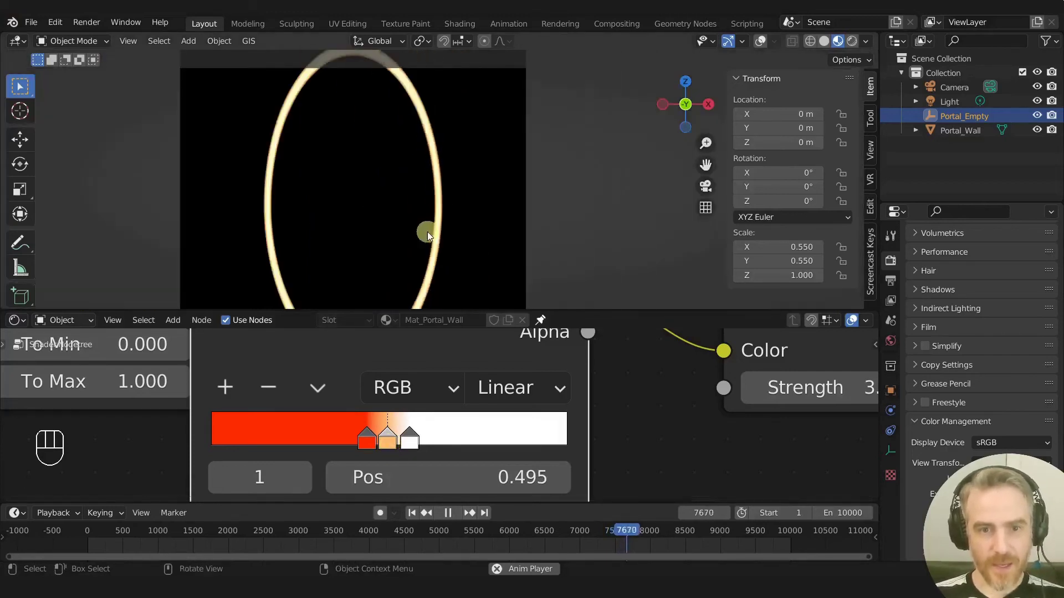
# - Lower the Emission strength to 3.2, checking the ring's colors up close
pyautogui.scroll(-3, 562, 431)
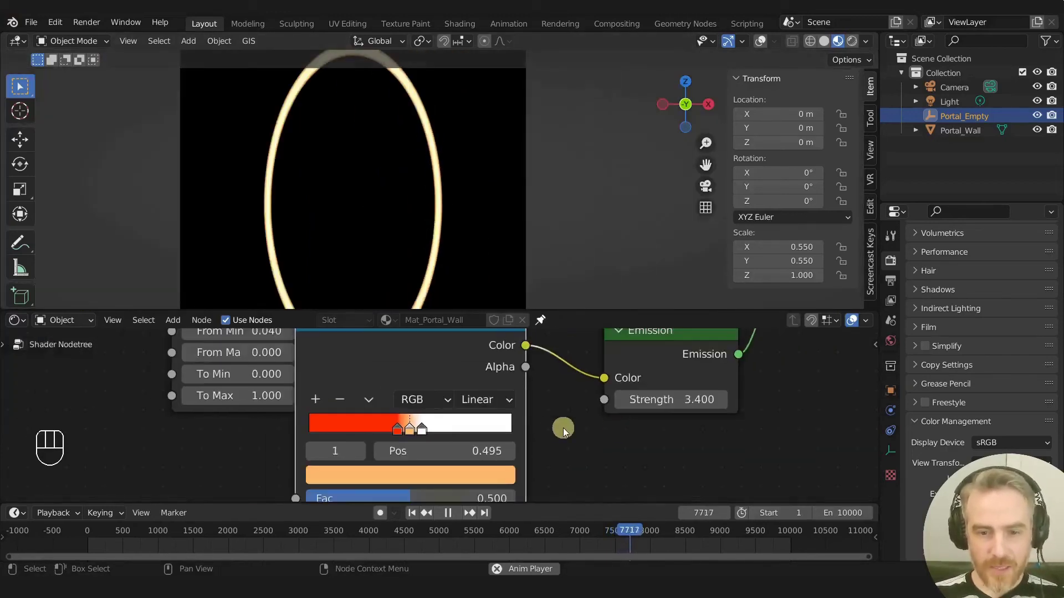
pyautogui.moveTo(687, 405); pyautogui.dragTo(687, 400)
pyautogui.scroll(5, 467, 194)
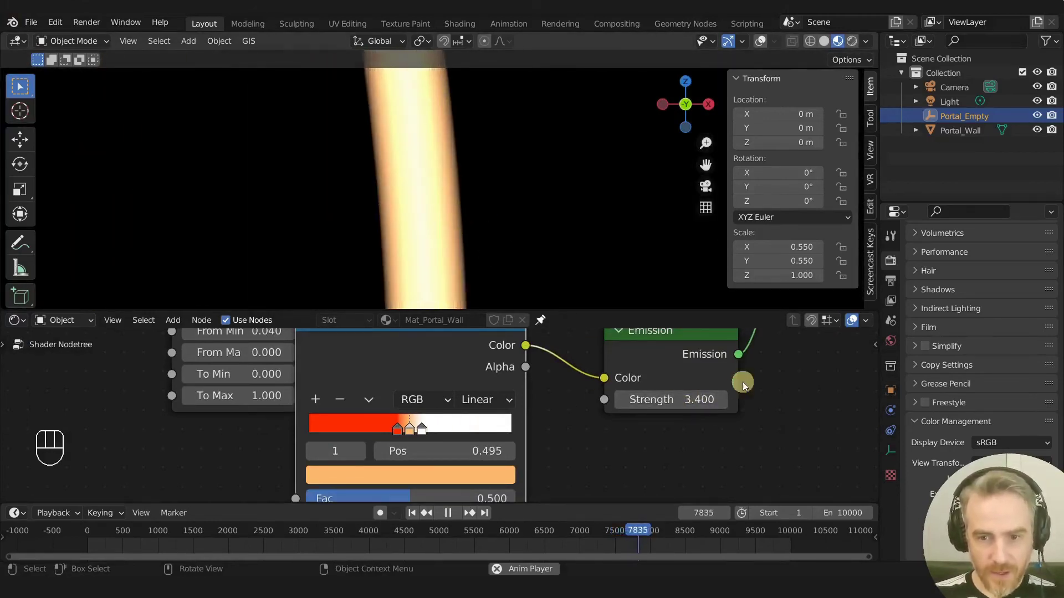
pyautogui.moveTo(673, 400)
pyautogui.mouseDown()
pyautogui.moveTo(694, 399)
pyautogui.moveTo(677, 399)
pyautogui.mouseUp()
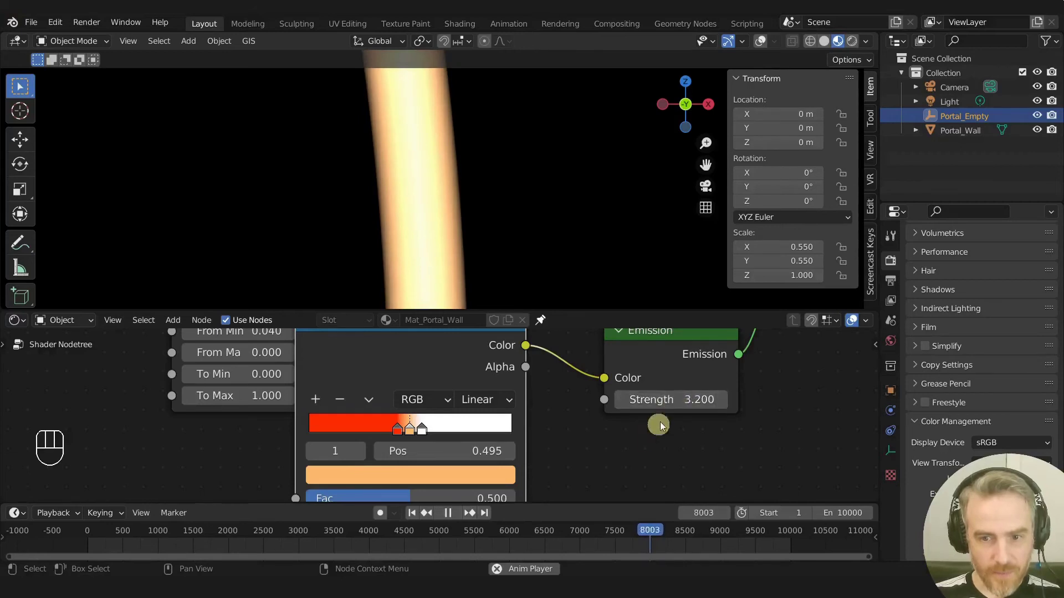
# - Unmute the vector Add and Subtract nodes to restore the ring's noise distortion
pyautogui.scroll(-2, 343, 211)
pyautogui.scroll(-4, 344, 211)
pyautogui.scroll(2, 351, 218)
pyautogui.scroll(-2, 108, 394)
pyautogui.press('Home')
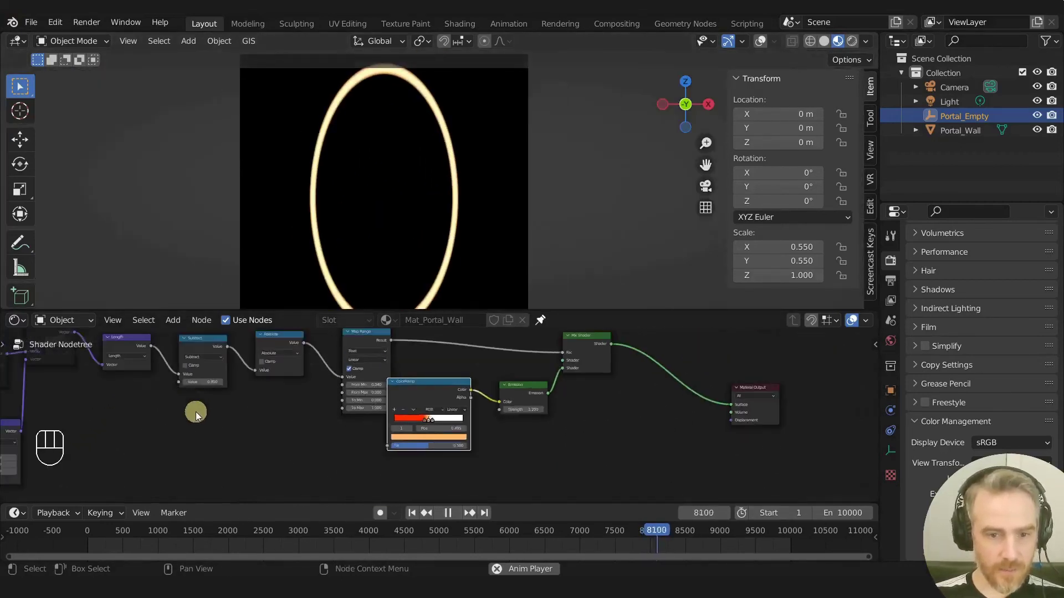
pyautogui.moveTo(268, 408); pyautogui.dragTo(194, 349)
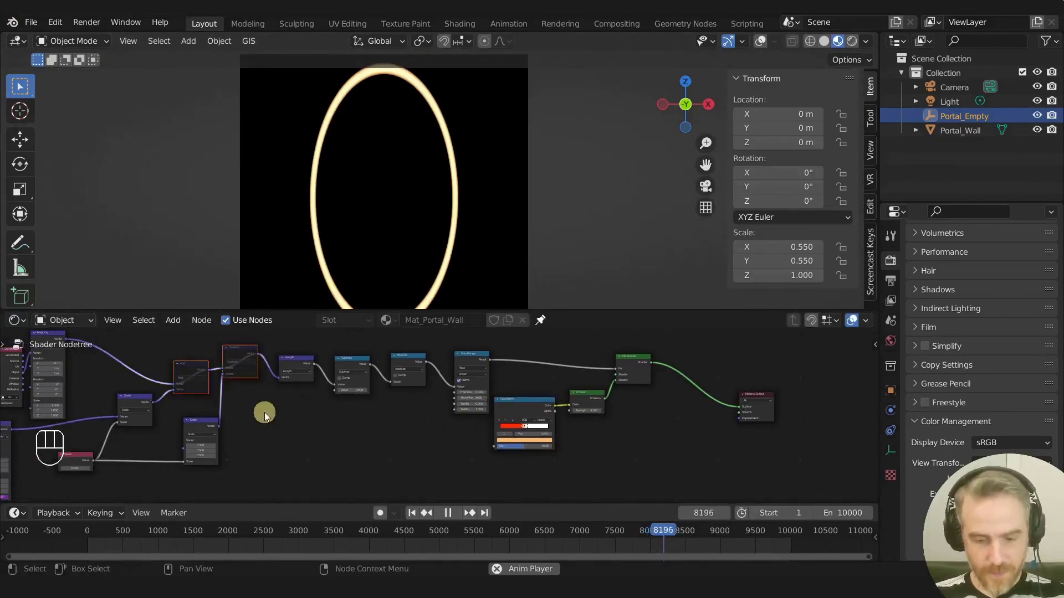
pyautogui.press('m')
# - Examine the animated, noise-distorted ring both up close and as a whole
pyautogui.scroll(1, 413, 124)
pyautogui.scroll(-4, 409, 138)
pyautogui.scroll(3, 409, 139)
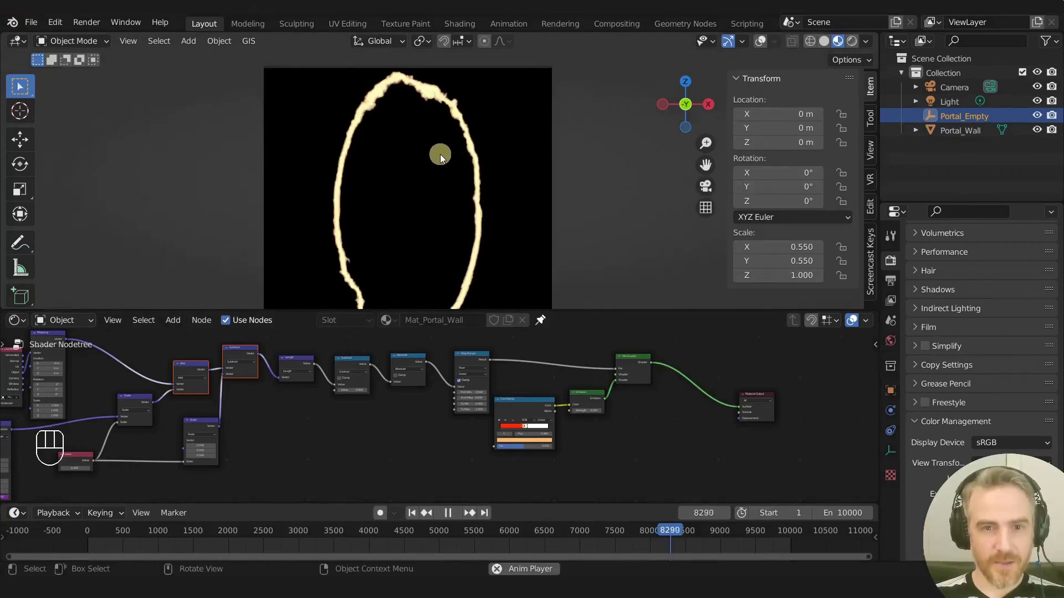
pyautogui.scroll(3, 440, 154)
pyautogui.scroll(2, 427, 221)
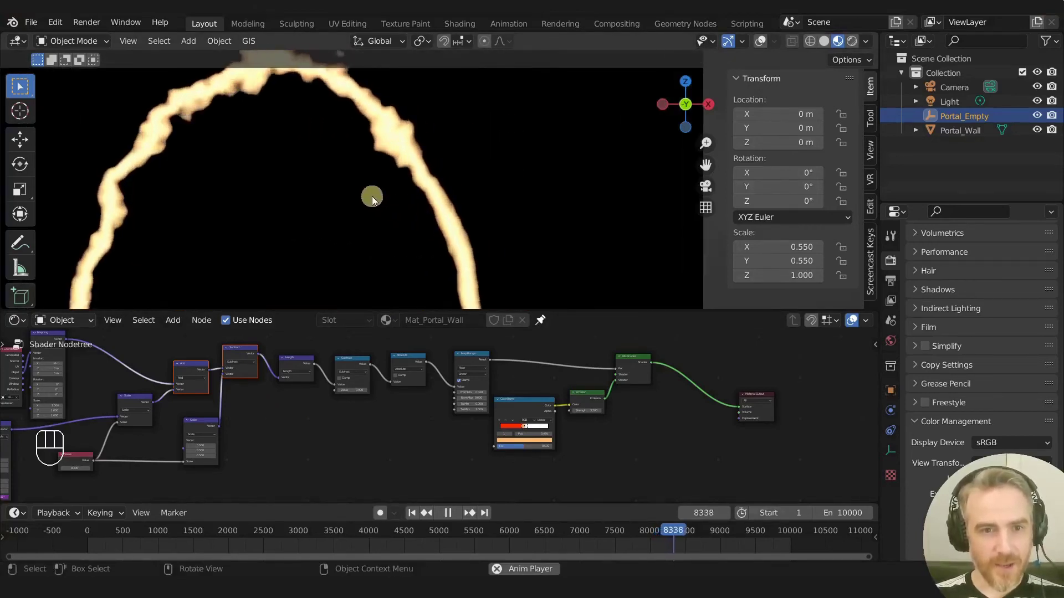
pyautogui.keyDown('shift'); pyautogui.moveTo(363, 177); pyautogui.dragTo(401, 218, button='middle'); pyautogui.keyUp('shift')
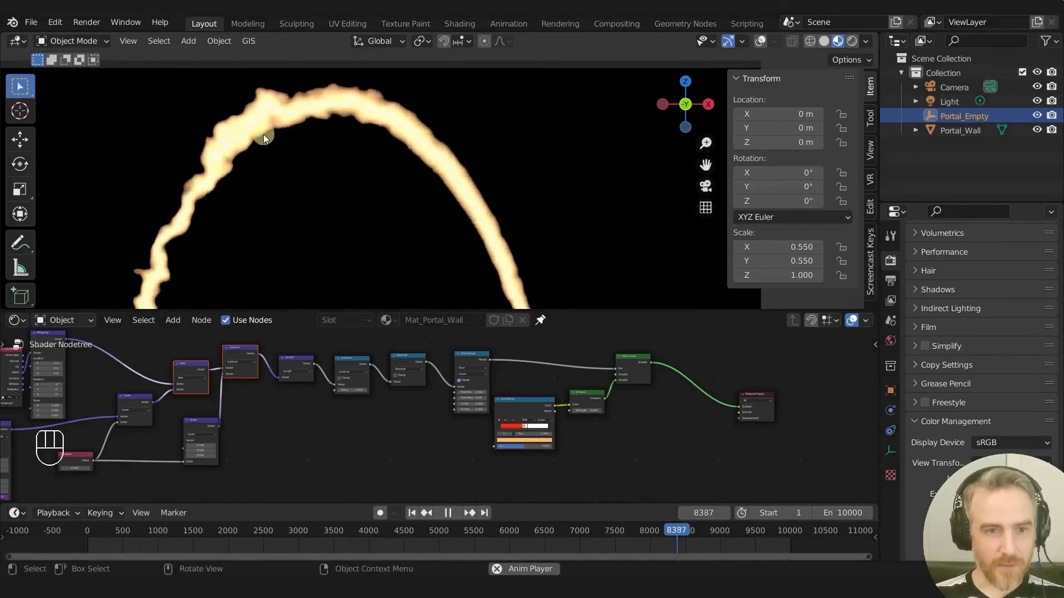
pyautogui.scroll(-5, 430, 267)
pyautogui.keyDown('shift'); pyautogui.moveTo(441, 268); pyautogui.dragTo(440, 158, button='middle'); pyautogui.keyUp('shift')
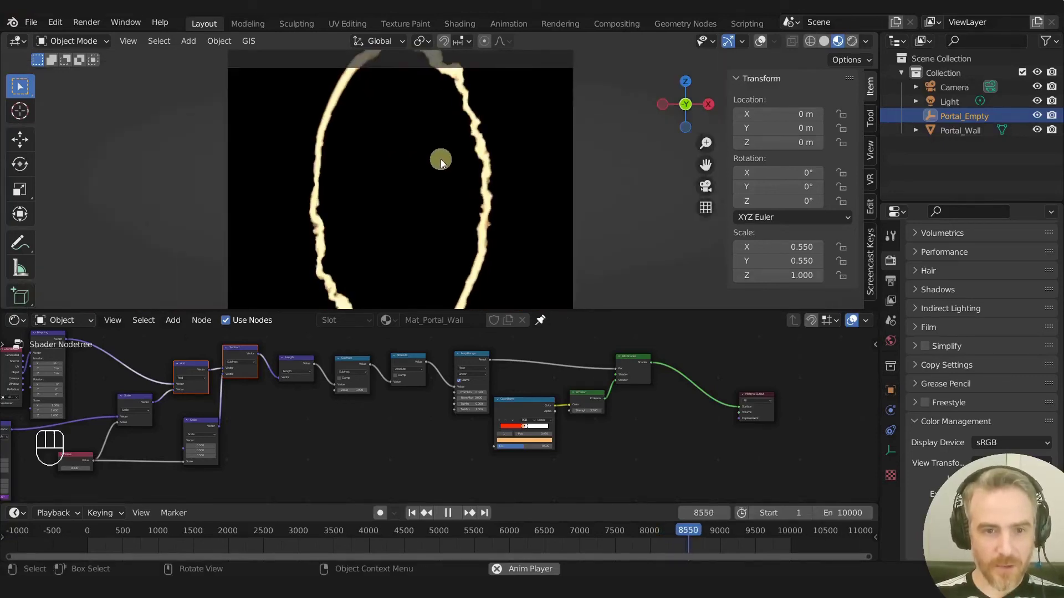
pyautogui.scroll(-2, 440, 159)
pyautogui.scroll(-2, 390, 179)
pyautogui.keyDown('shift'); pyautogui.moveTo(400, 189); pyautogui.dragTo(402, 192, button='middle'); pyautogui.keyUp('shift')
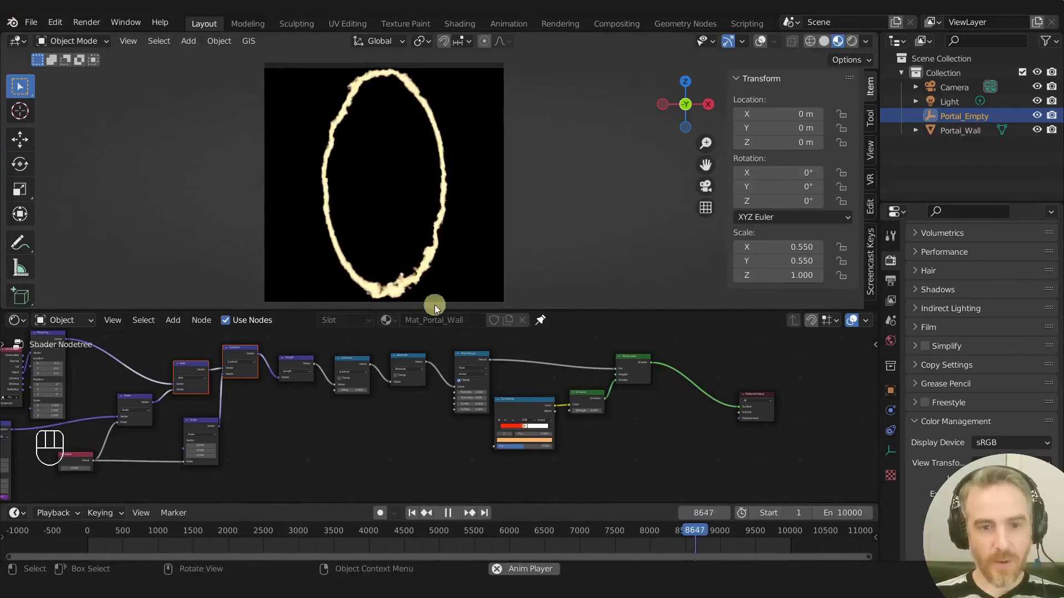
# - Move the ColorRamp and Emission nodes together down below the main node chain to free up space
pyautogui.moveTo(548, 386); pyautogui.dragTo(623, 439)
pyautogui.press('g')
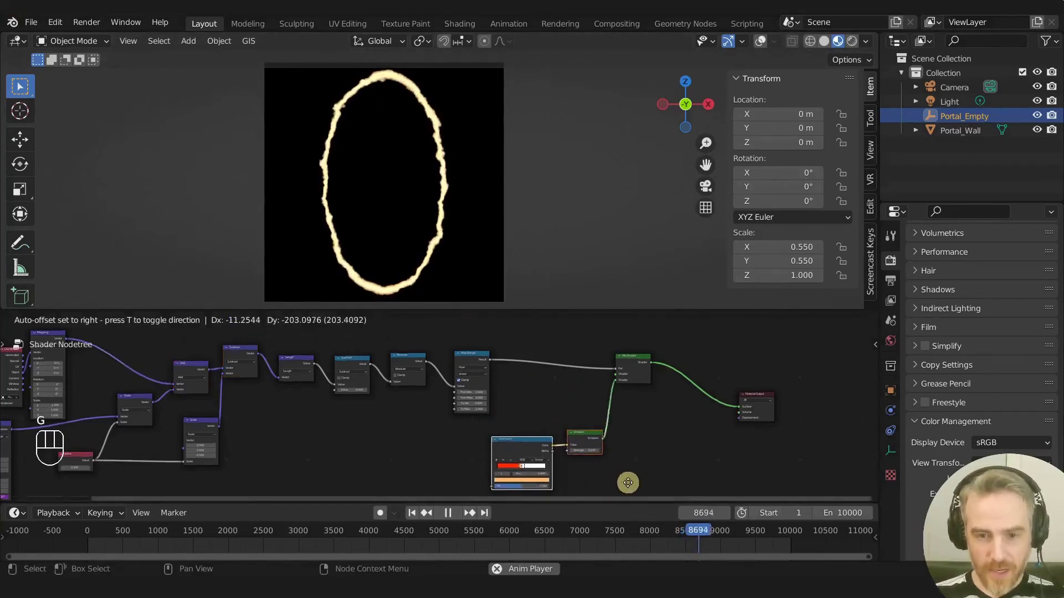
pyautogui.click(641, 467)
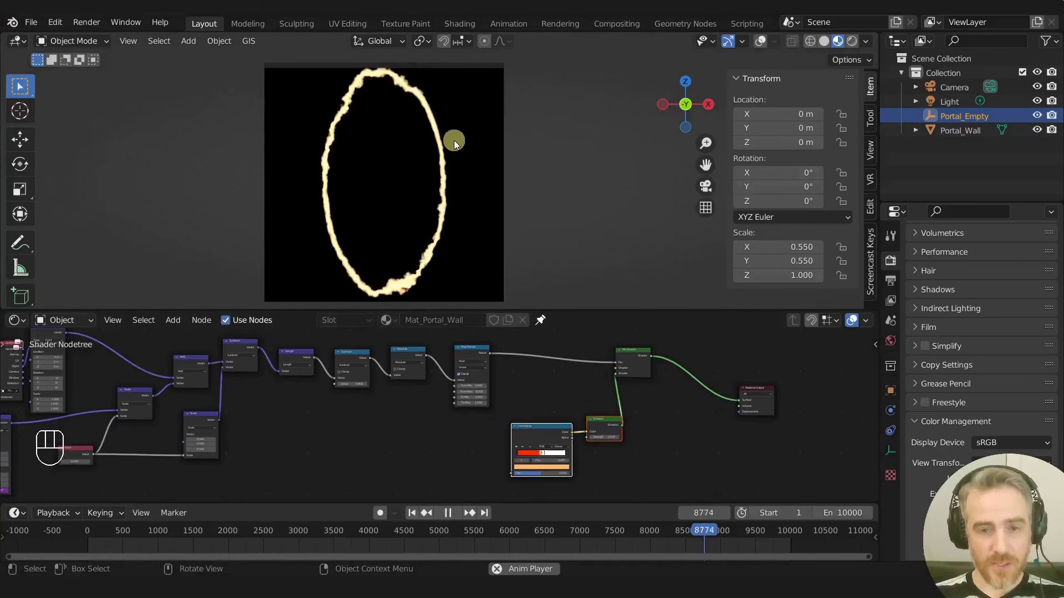
# - Add a Transparent BSDF before the Mix Shader and connect it to the mix's first Shader input
pyautogui.scroll(2, 560, 390)
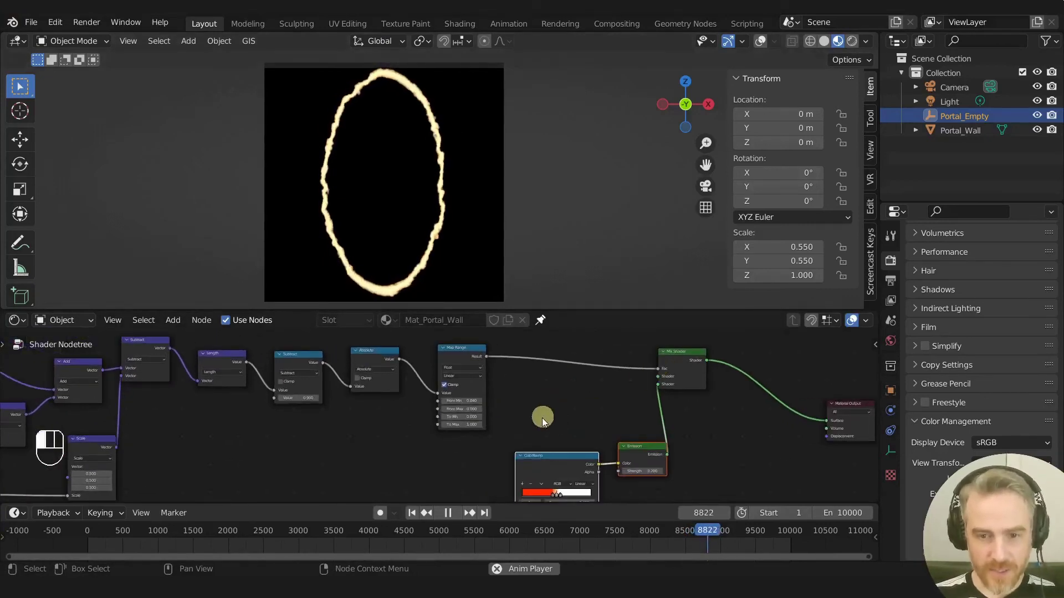
pyautogui.hotkey('shift', 'a')
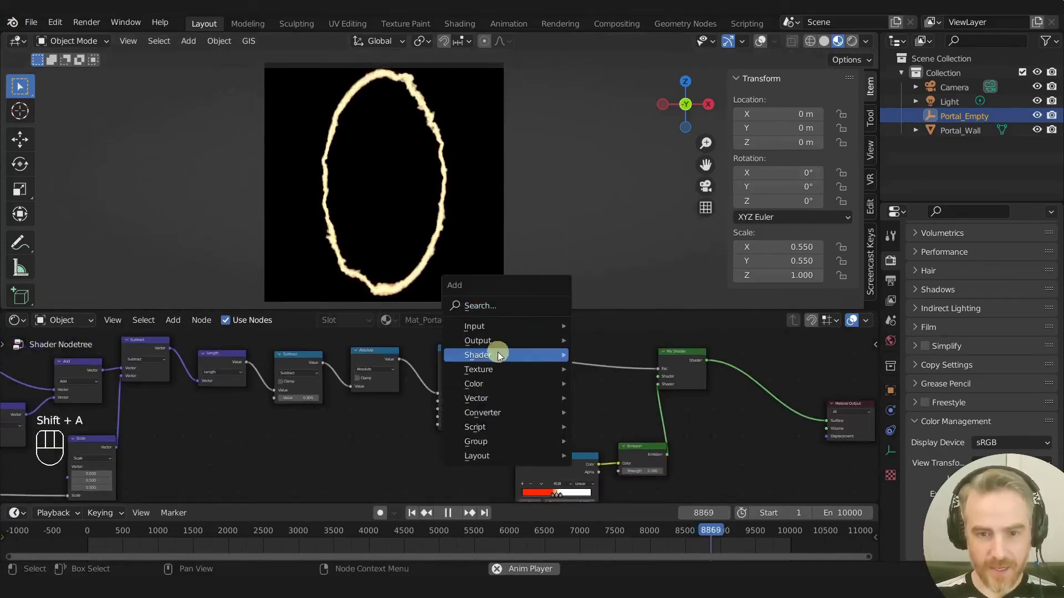
pyautogui.moveTo(570, 355)
pyautogui.click(629, 324)
pyautogui.click(558, 382)
pyautogui.moveTo(612, 391); pyautogui.dragTo(663, 377)
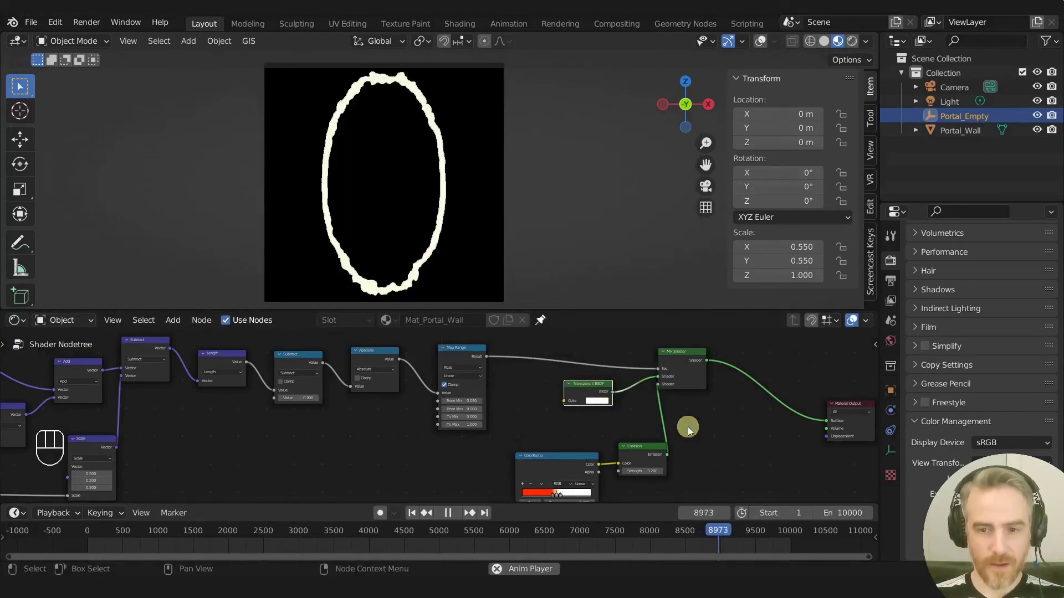
# - Show the material's blend and shadow mode settings beside the node tree and enlarge the shader editor
pyautogui.scroll(3, 436, 161)
pyautogui.scroll(-3, 441, 178)
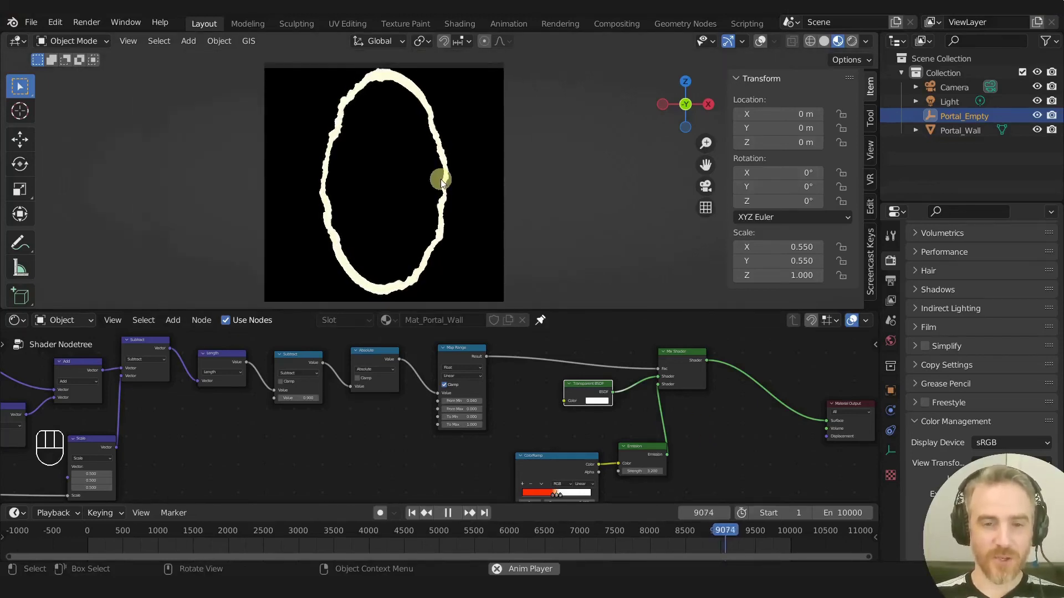
pyautogui.scroll(4, 440, 178)
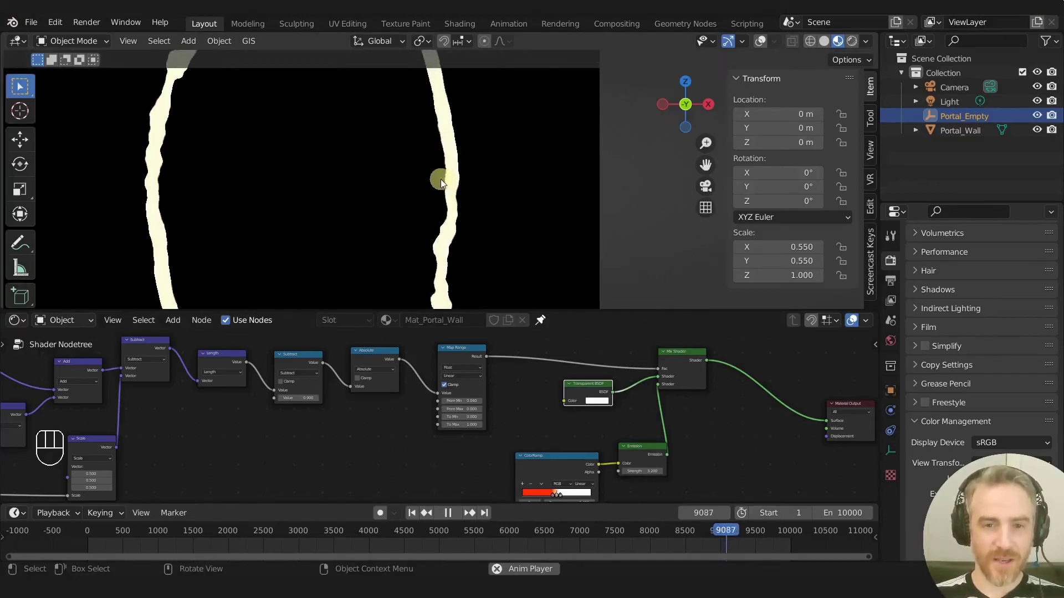
pyautogui.scroll(-3, 435, 183)
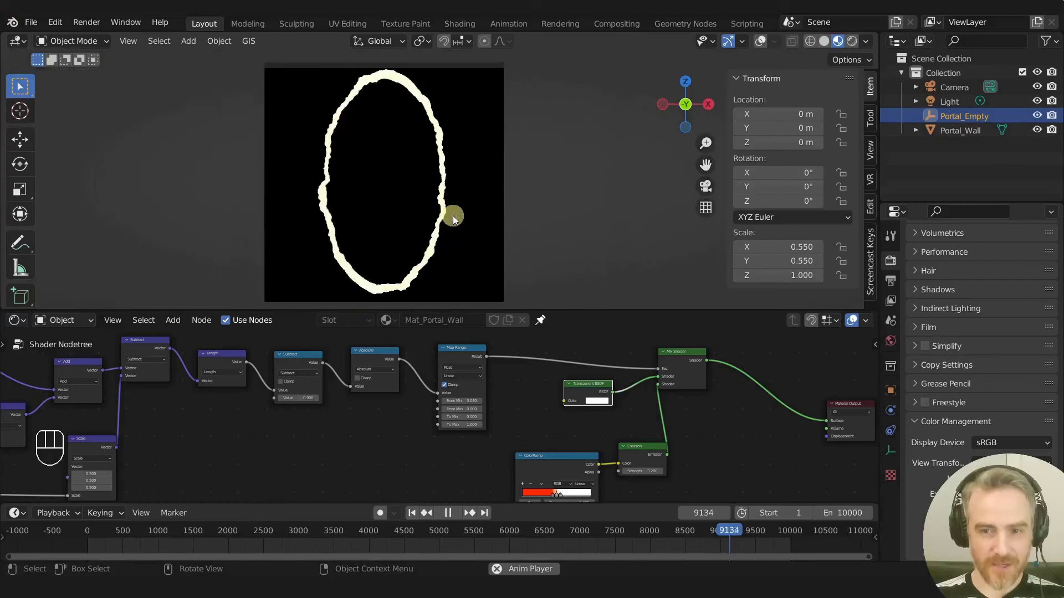
pyautogui.scroll(-1, 452, 214)
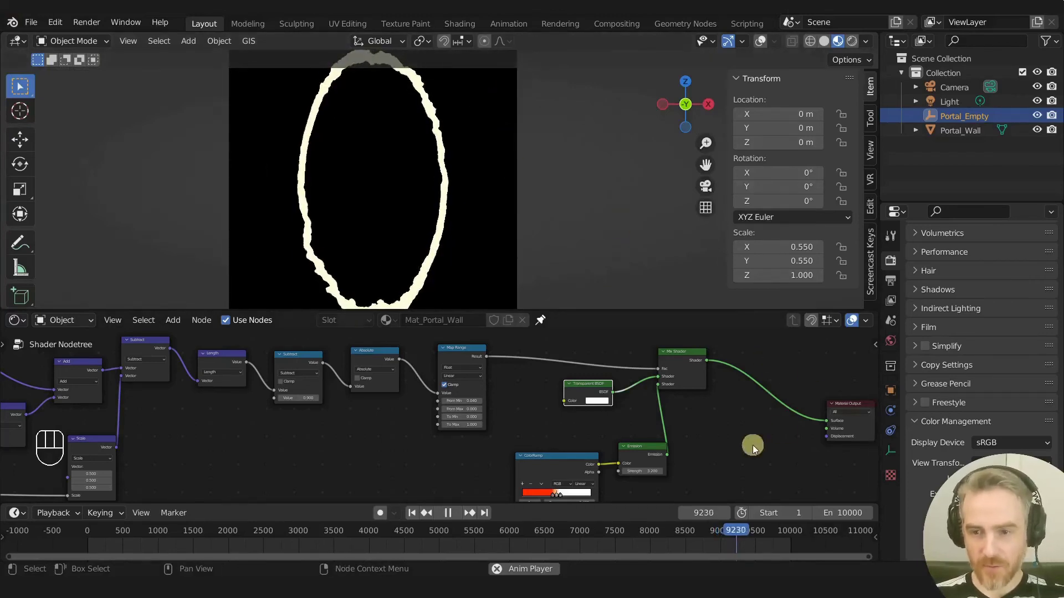
pyautogui.press('n')
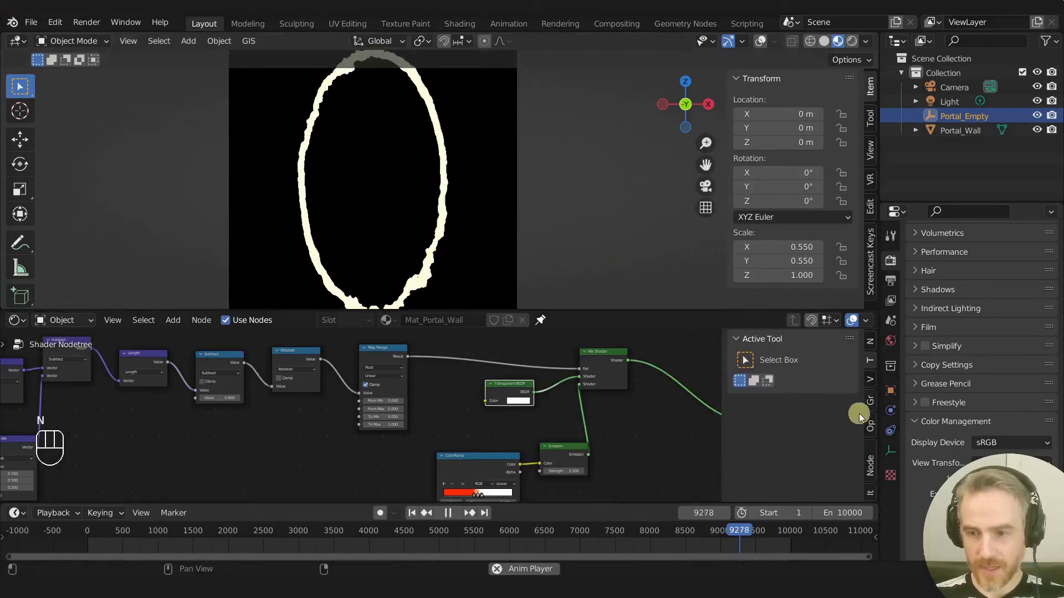
pyautogui.click(869, 425)
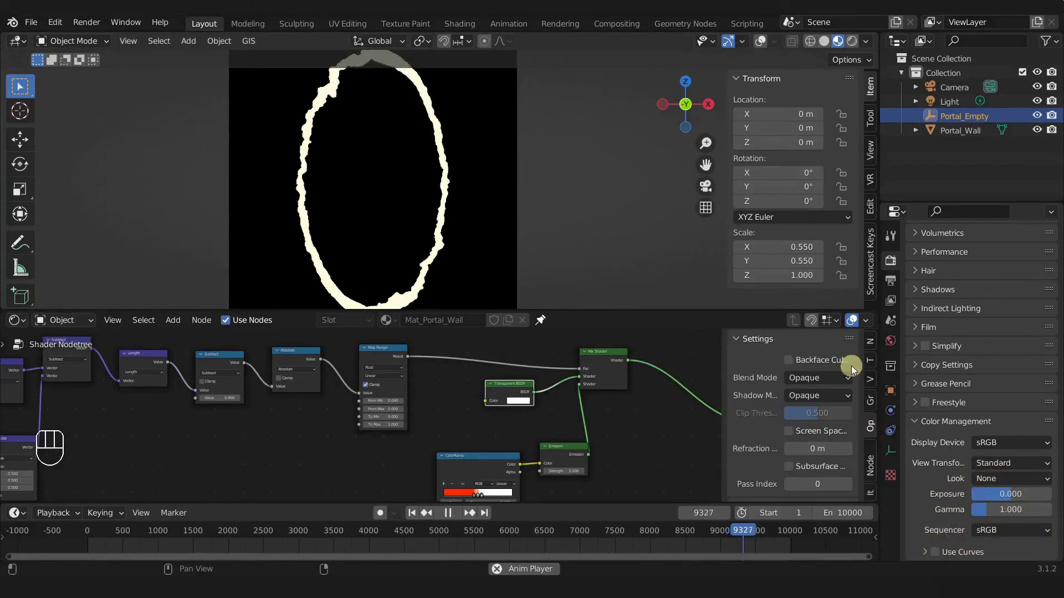
pyautogui.moveTo(835, 310); pyautogui.dragTo(834, 184)
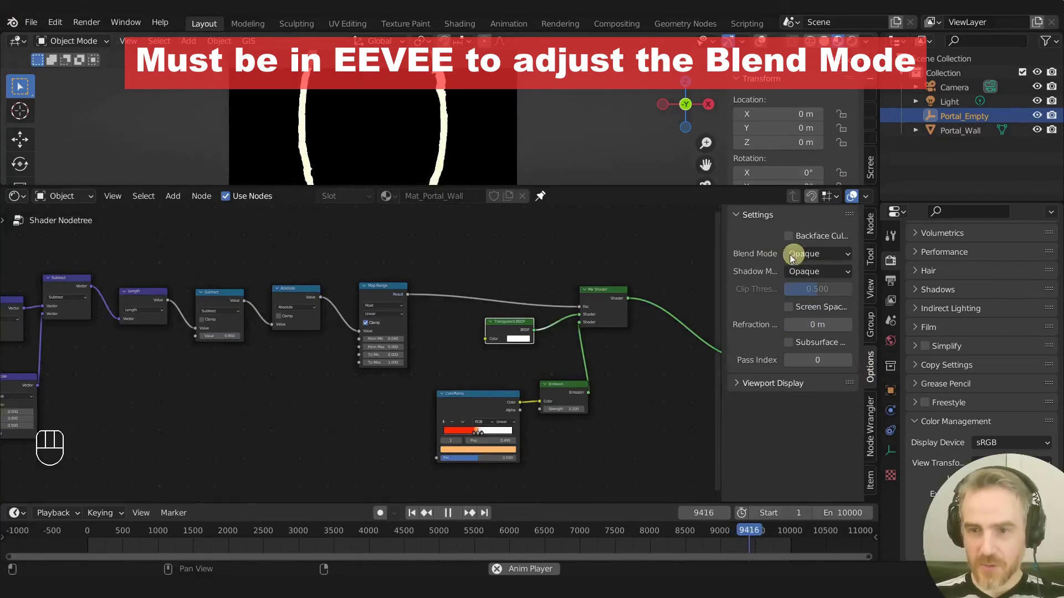
# - Set the Mat_Portal_Wall material's blend mode to Alpha Blend, hide the settings and enlarge the 3D viewport again
pyautogui.click(807, 255)
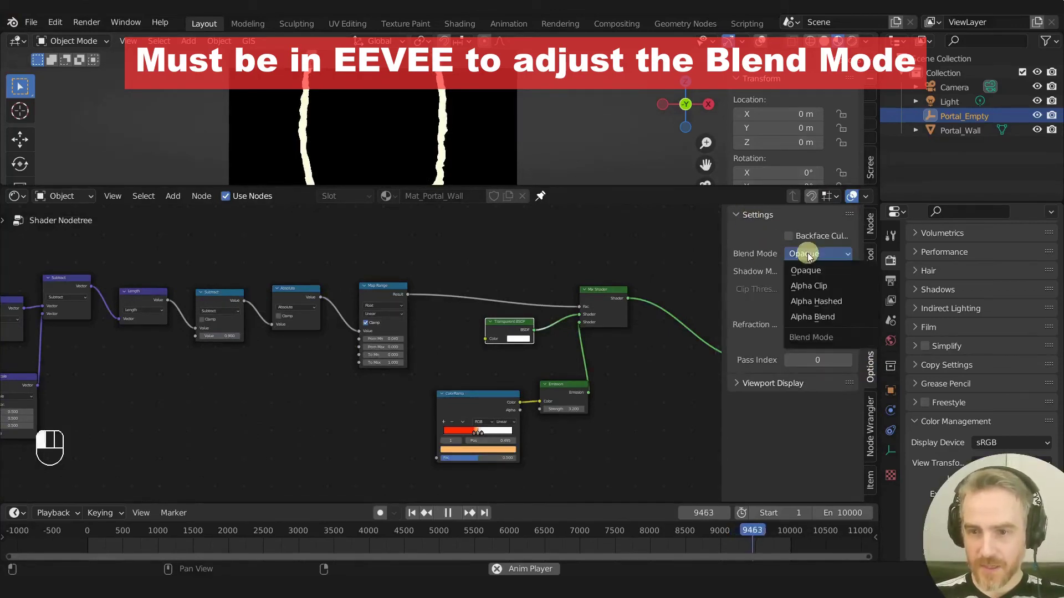
pyautogui.click(806, 317)
pyautogui.press('n')
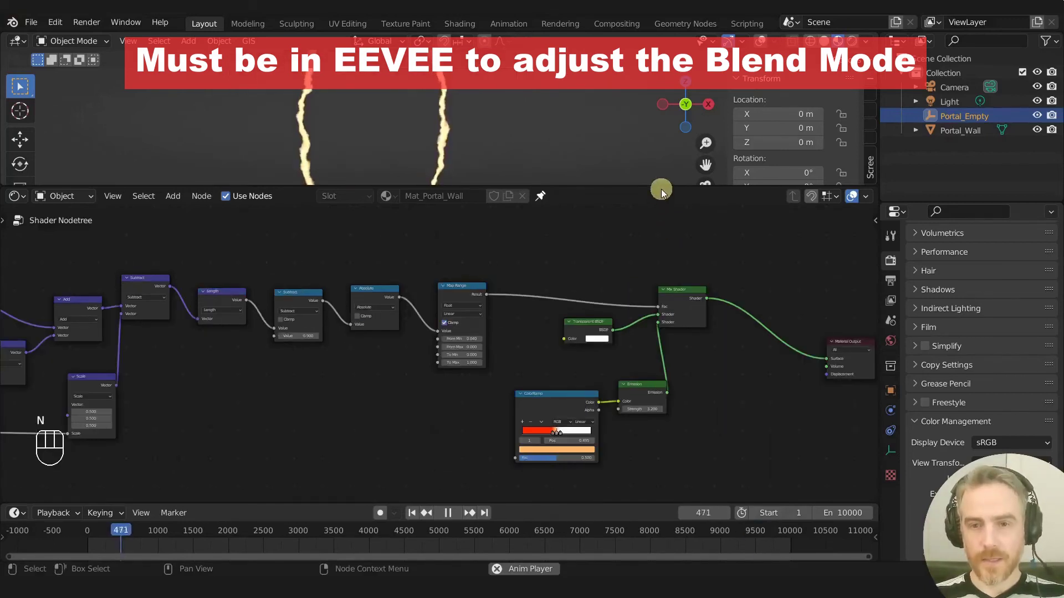
pyautogui.moveTo(660, 189); pyautogui.dragTo(637, 314)
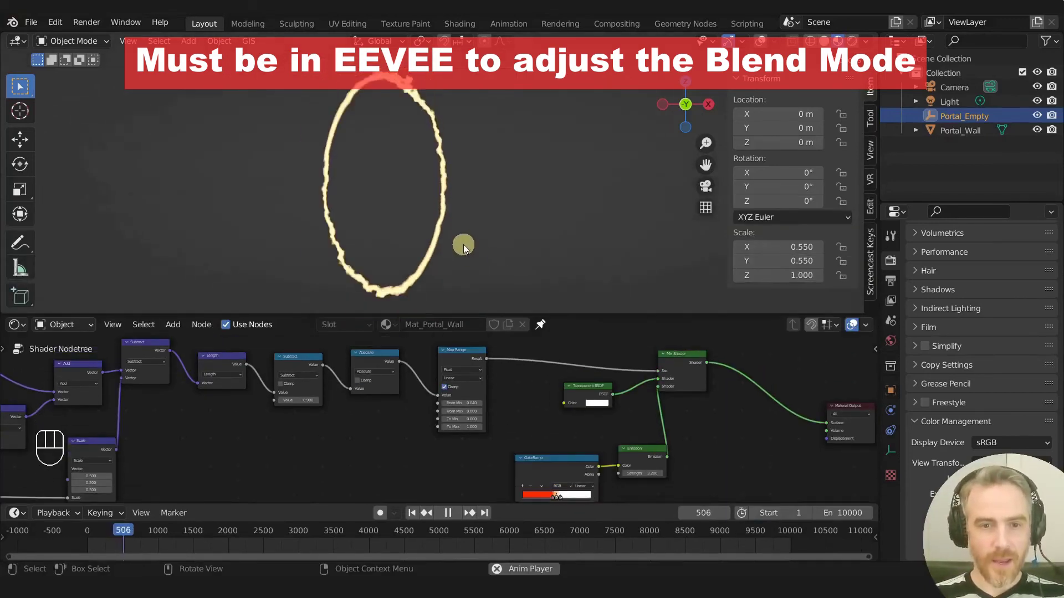
# - Show the viewport overlays and examine the transparent portal ring from several distances and angles
pyautogui.click(762, 41)
pyautogui.moveTo(587, 182); pyautogui.dragTo(556, 201, button='middle')
pyautogui.scroll(3, 440, 176)
pyautogui.moveTo(438, 176)
pyautogui.mouseDown(button='middle')
pyautogui.moveTo(682, 174)
pyautogui.moveTo(408, 195)
pyautogui.moveTo(446, 174)
pyautogui.mouseUp(button='middle')
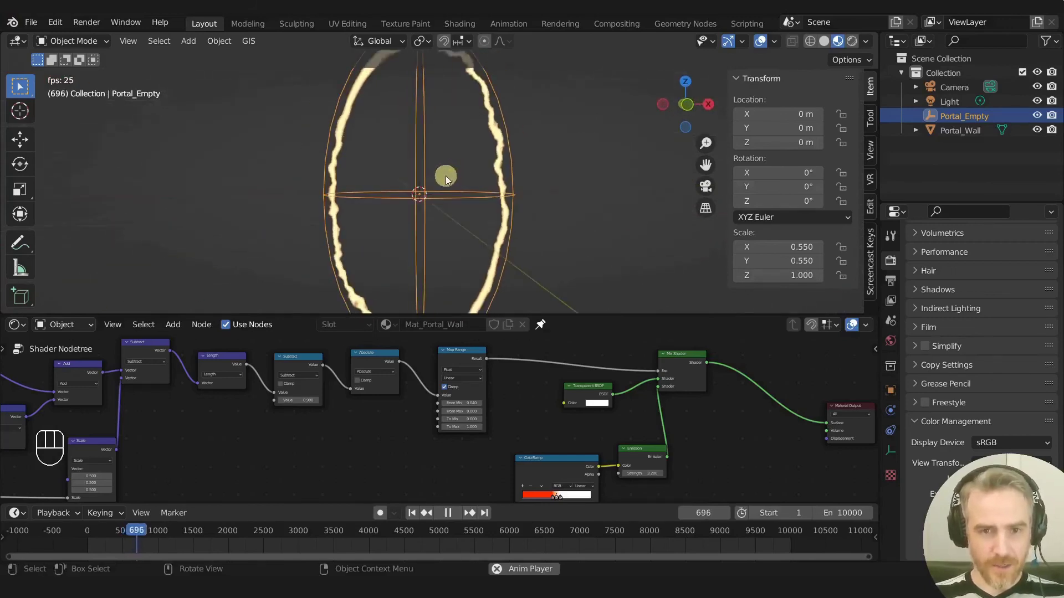
pyautogui.scroll(4, 444, 178)
pyautogui.scroll(-4, 444, 178)
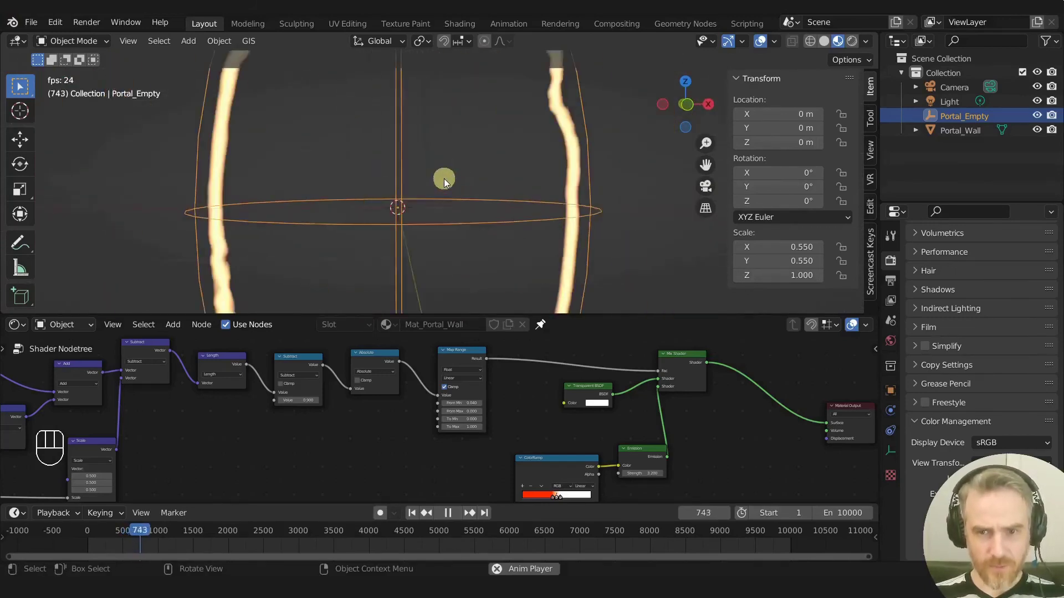
pyautogui.scroll(7, 445, 175)
pyautogui.scroll(-3, 448, 172)
pyautogui.scroll(-3, 447, 171)
pyautogui.scroll(2, 447, 172)
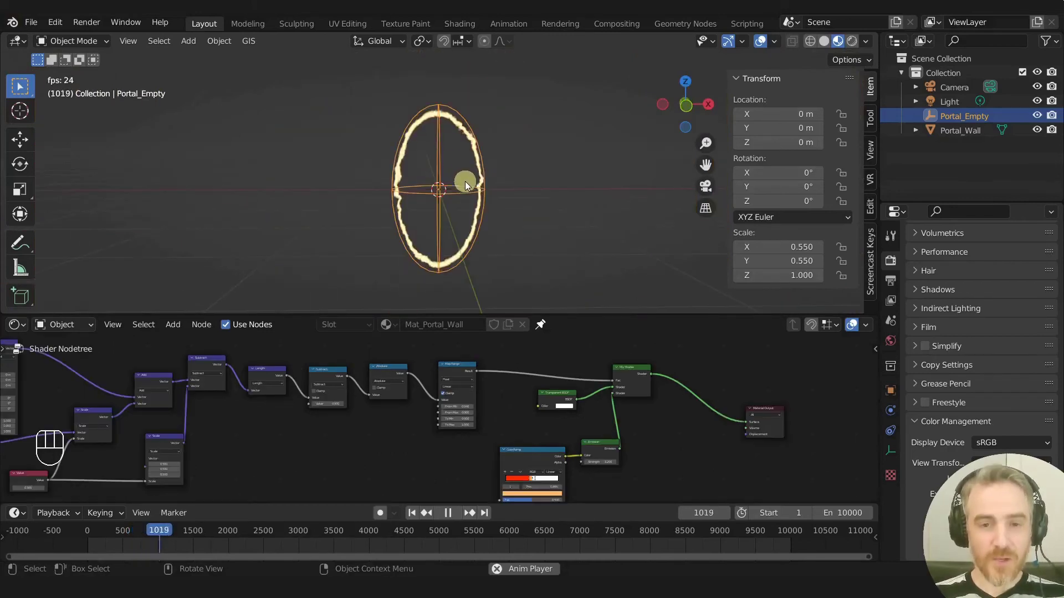
pyautogui.moveTo(464, 181); pyautogui.dragTo(514, 191, button='middle')
pyautogui.scroll(3, 475, 202)
pyautogui.scroll(-1, 502, 193)
# - Bring the concrete wall image into the node tree as a texture below the ColorRamp and preview it on the wall
pyautogui.moveTo(540, 430); pyautogui.dragTo(554, 415, button='middle')
pyautogui.scroll(-5, 556, 412)
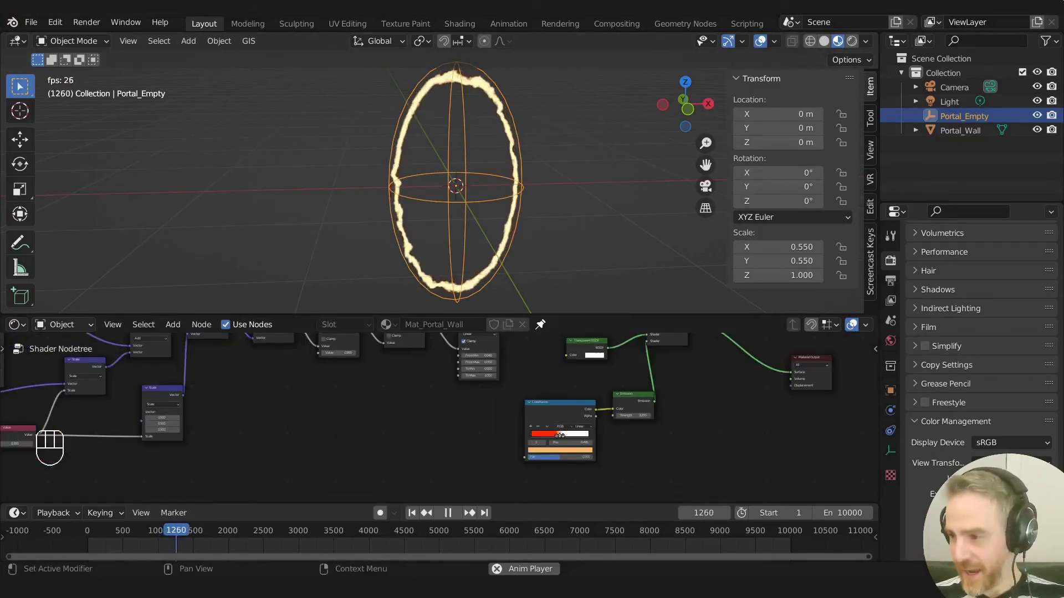
pyautogui.moveTo(1063, 444); pyautogui.dragTo(683, 449)
pyautogui.moveTo(696, 435); pyautogui.dragTo(578, 395, button='middle')
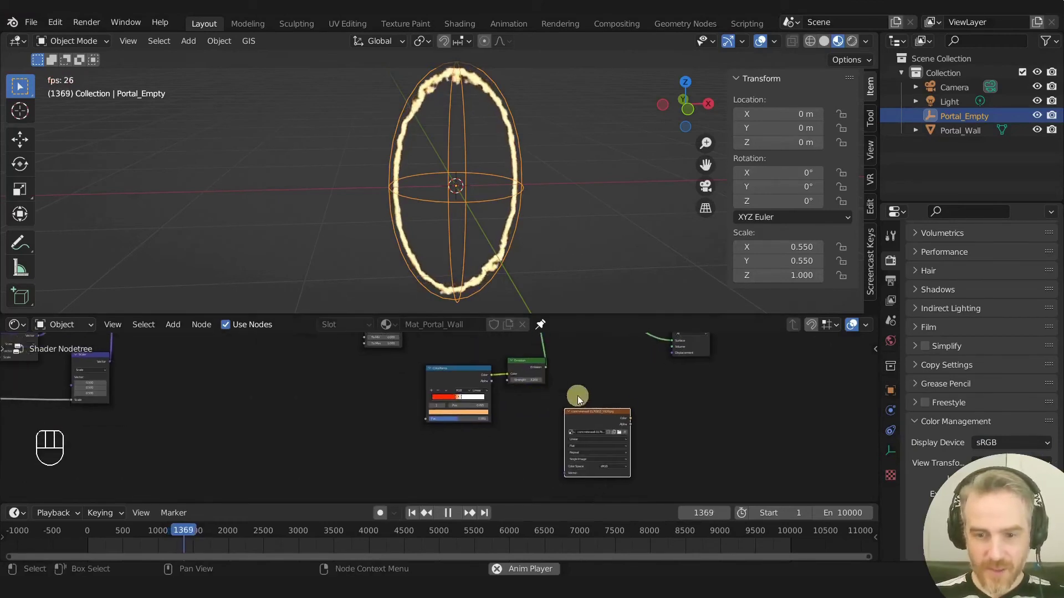
pyautogui.keyDown('ctrl'); pyautogui.keyDown('shift'); pyautogui.click(596, 417); pyautogui.keyUp('shift'); pyautogui.keyUp('ctrl')
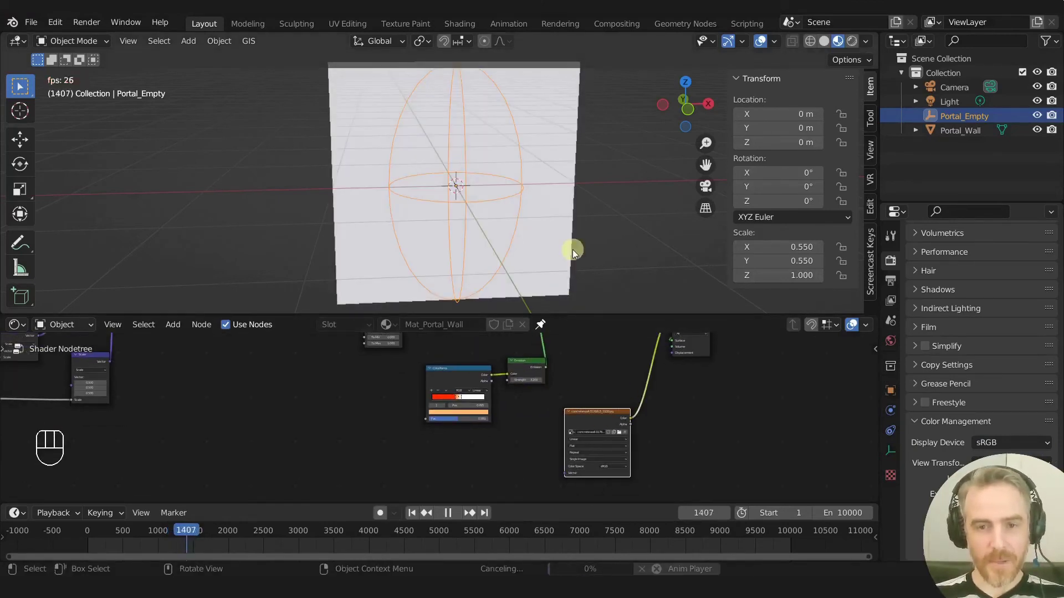
pyautogui.moveTo(563, 240); pyautogui.dragTo(533, 229, button='middle')
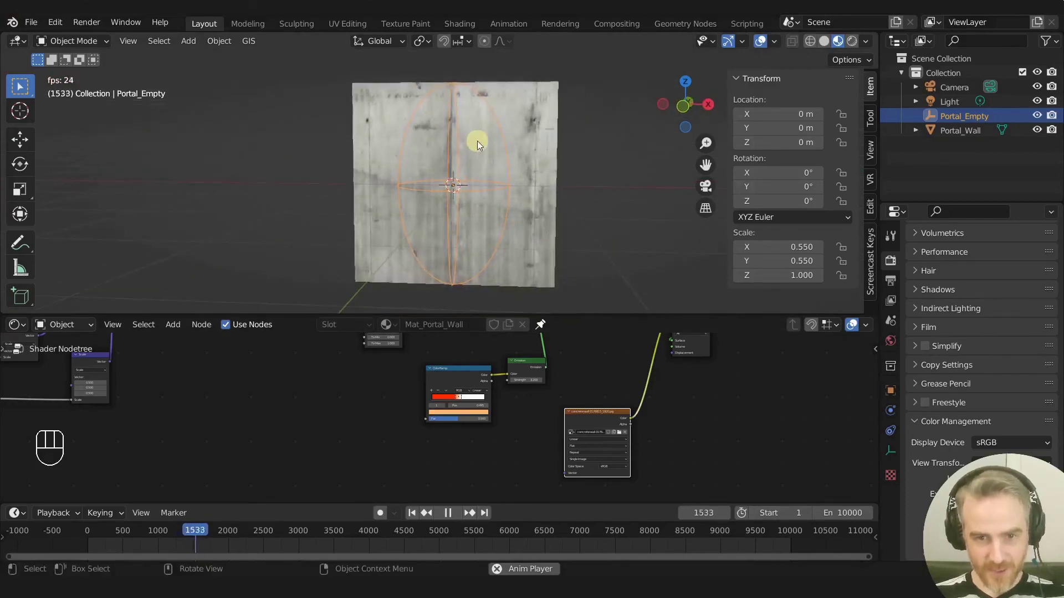
pyautogui.scroll(-3, 582, 397)
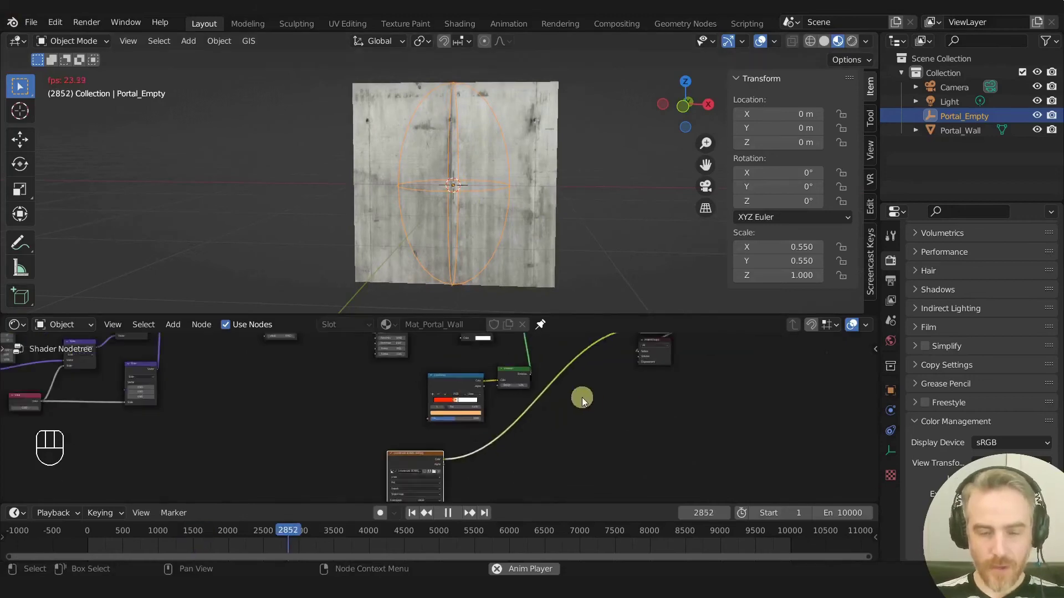
pyautogui.moveTo(373, 392); pyautogui.dragTo(445, 403, button='middle')
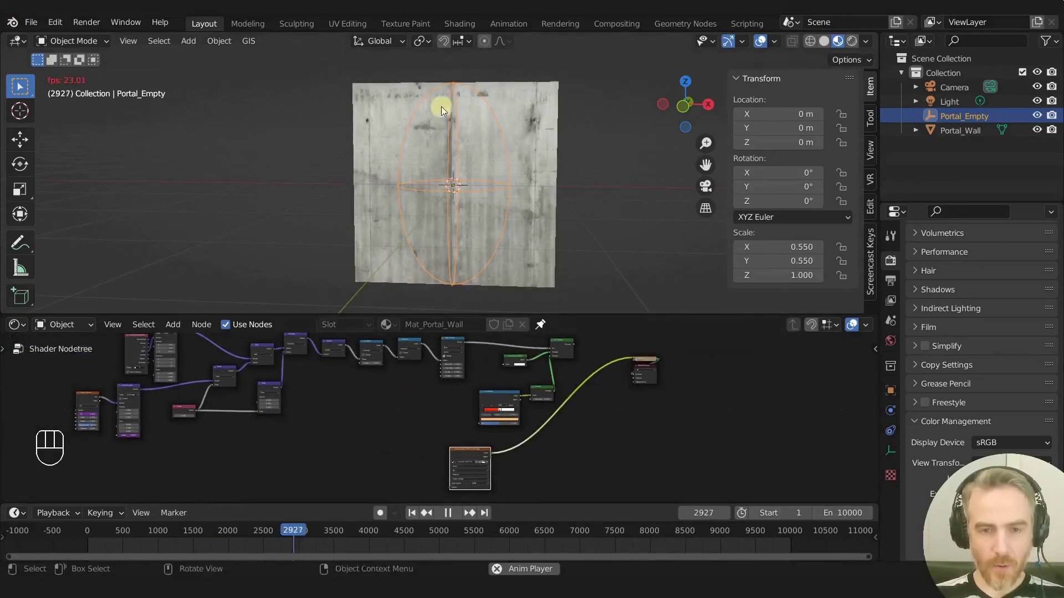
# - Duplicate the Subtract math node after Length, place the copy below it and change its operation to Greater Than
pyautogui.scroll(2, 441, 201)
pyautogui.scroll(-1, 441, 202)
pyautogui.scroll(-1, 368, 420)
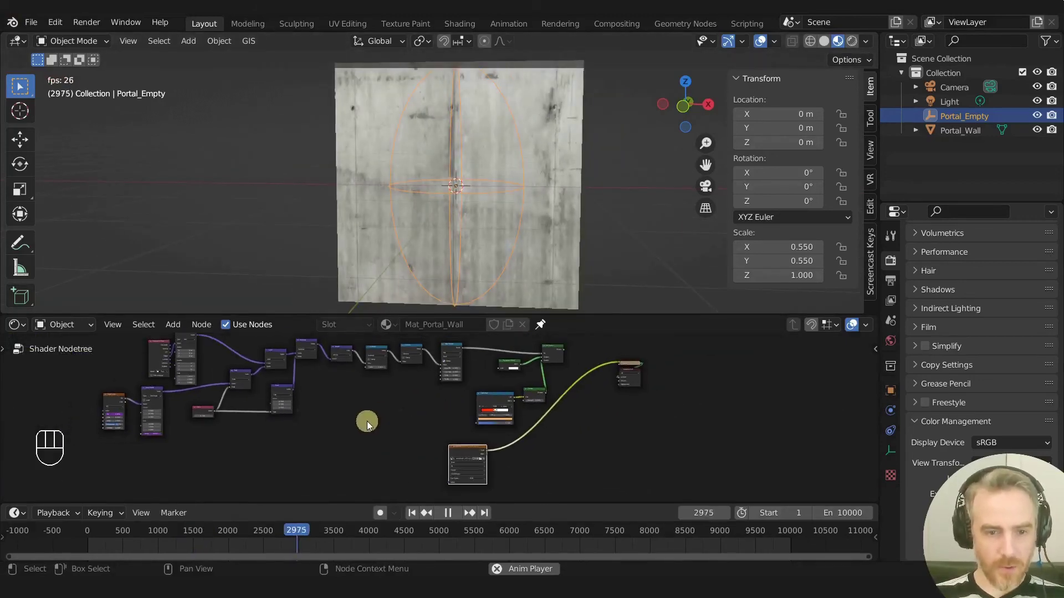
pyautogui.keyDown('ctrl'); pyautogui.moveTo(370, 417); pyautogui.dragTo(424, 447, button='middle'); pyautogui.keyUp('ctrl')
pyautogui.click(449, 355)
pyautogui.hotkey('shift', 'd')
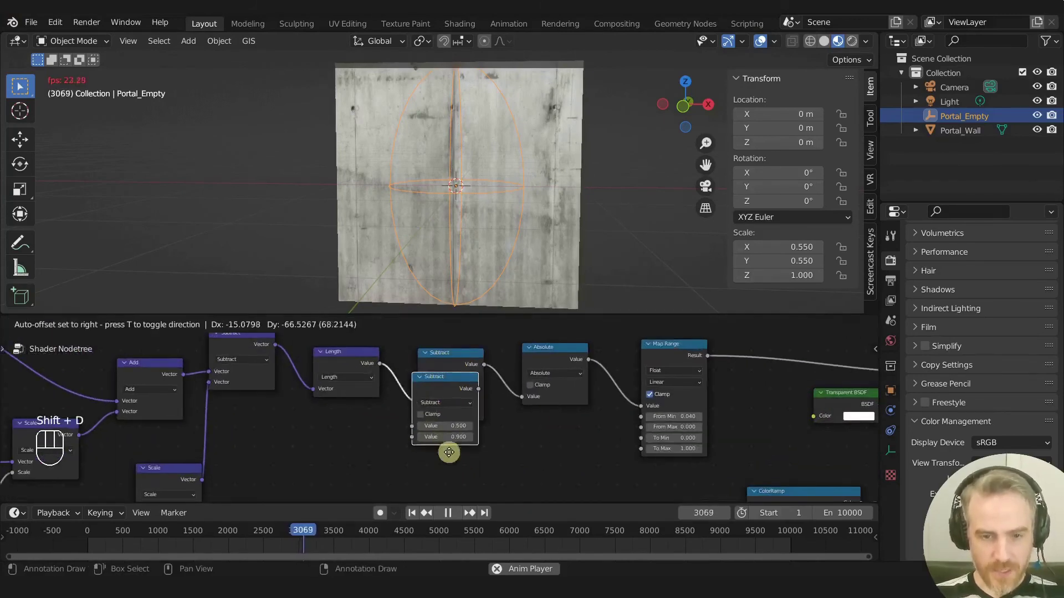
pyautogui.click(458, 461)
pyautogui.click(449, 470)
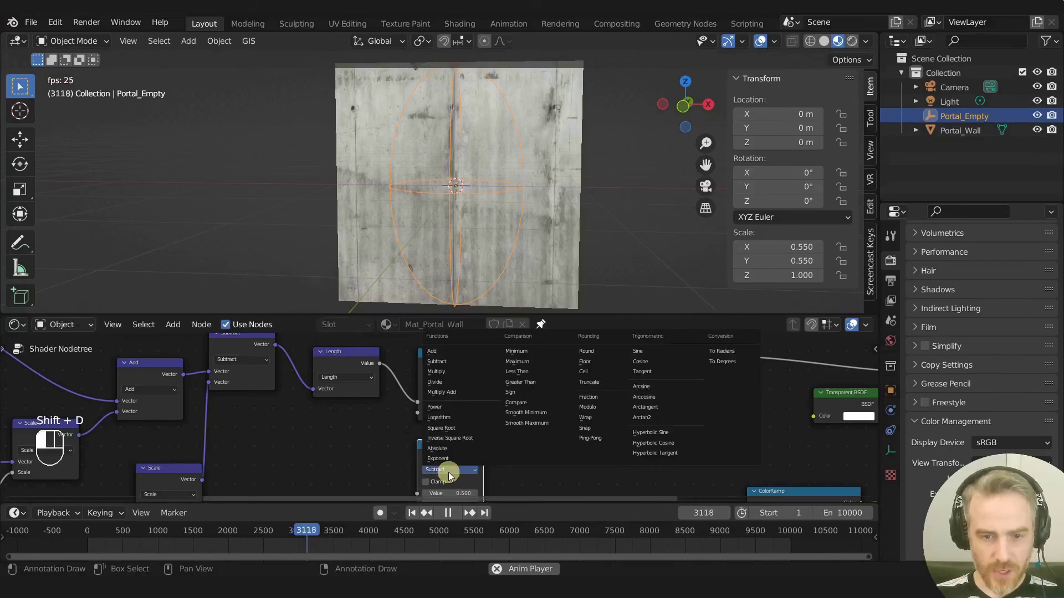
pyautogui.click(524, 377)
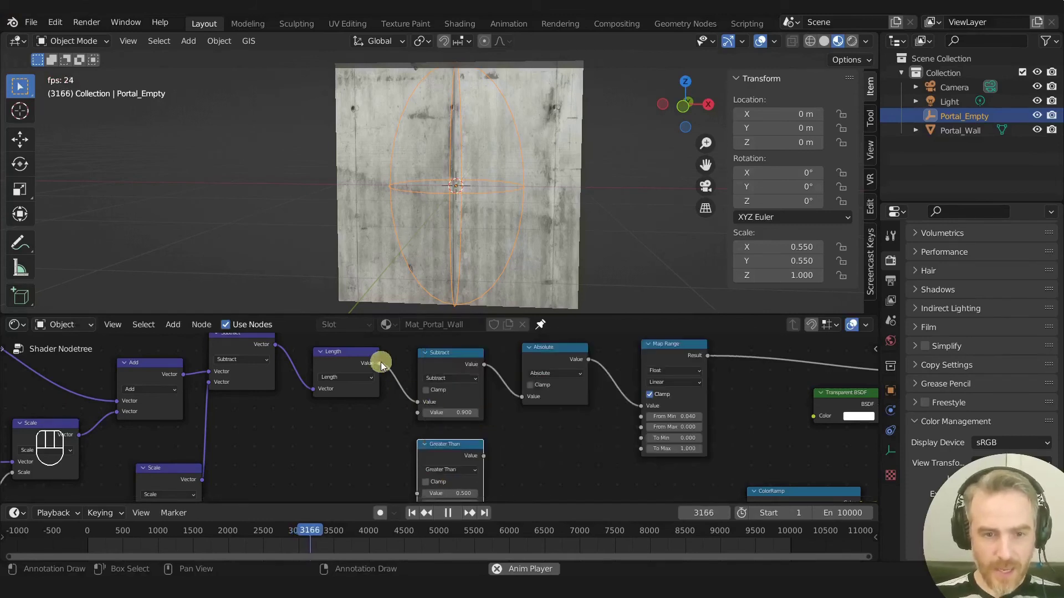
# - Connect the Length node's value to the Greater Than node and preview its output on the wall
pyautogui.moveTo(378, 363); pyautogui.dragTo(416, 391)
pyautogui.scroll(-2, 593, 414)
pyautogui.keyDown('shift'); pyautogui.moveTo(535, 433); pyautogui.dragTo(507, 488, button='middle'); pyautogui.keyUp('shift')
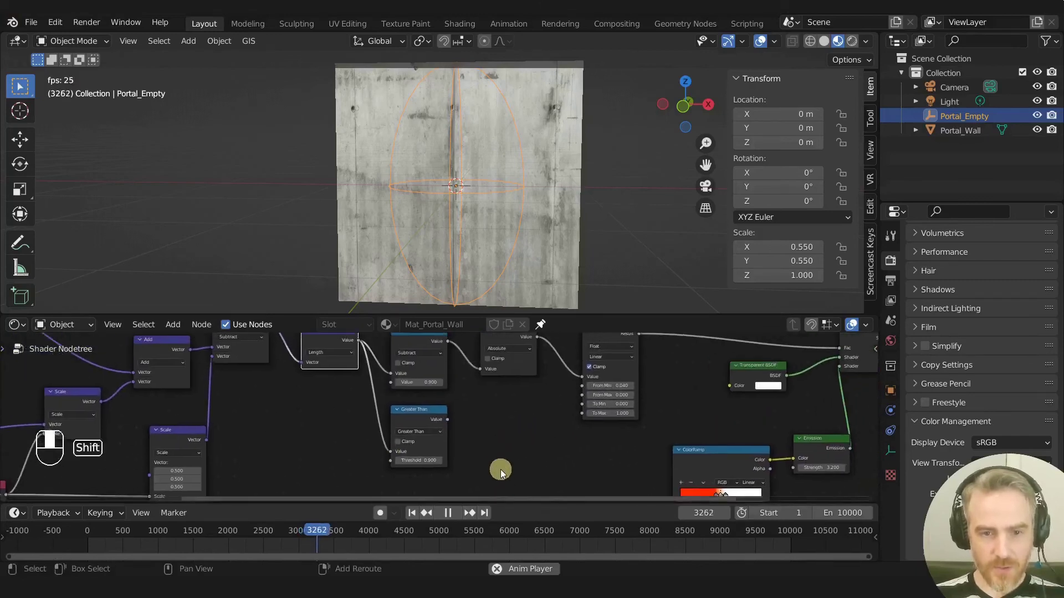
pyautogui.keyDown('ctrl'); pyautogui.keyDown('shift'); pyautogui.click(426, 415); pyautogui.keyUp('shift'); pyautogui.keyUp('ctrl')
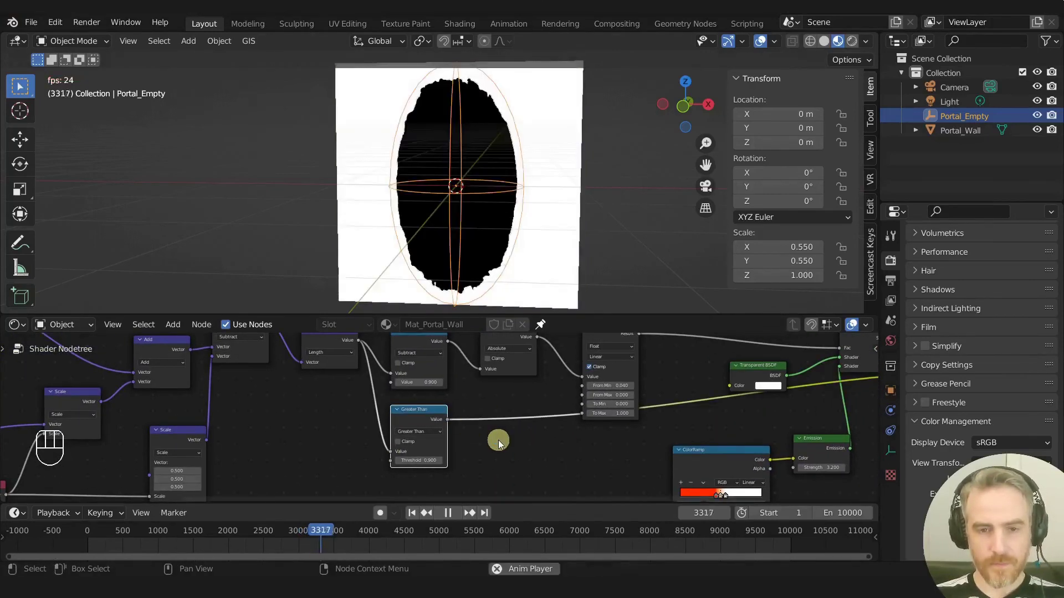
# - Examine the Greater Than mask on the wall from several angles and up close along its edge
pyautogui.moveTo(535, 142)
pyautogui.mouseDown(button='middle')
pyautogui.moveTo(554, 135)
pyautogui.moveTo(506, 138)
pyautogui.moveTo(541, 146)
pyautogui.mouseUp(button='middle')
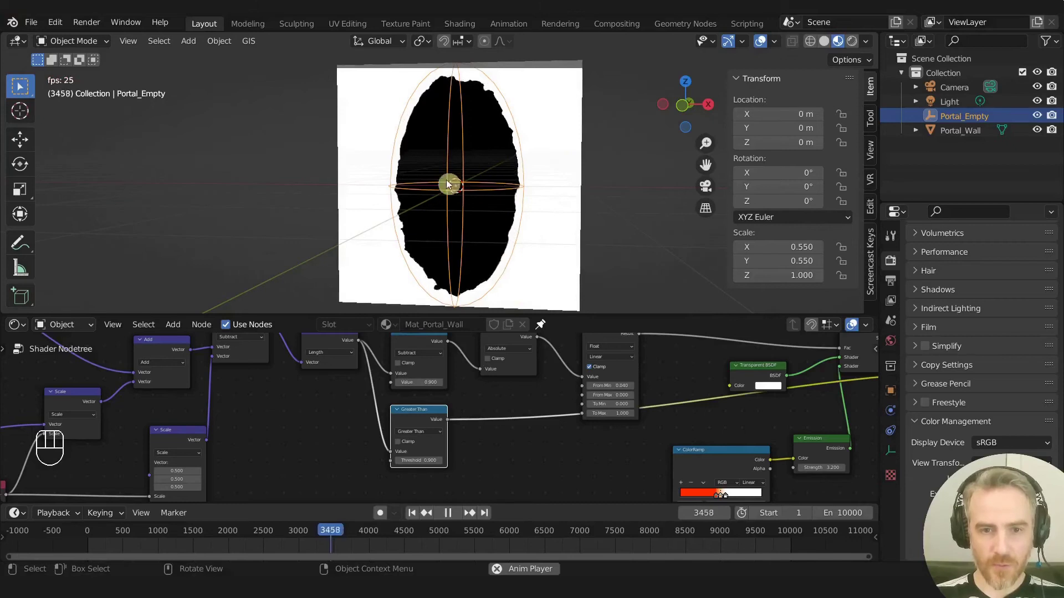
pyautogui.moveTo(321, 345)
pyautogui.mouseDown()
pyautogui.moveTo(309, 356)
pyautogui.moveTo(324, 363)
pyautogui.mouseUp()
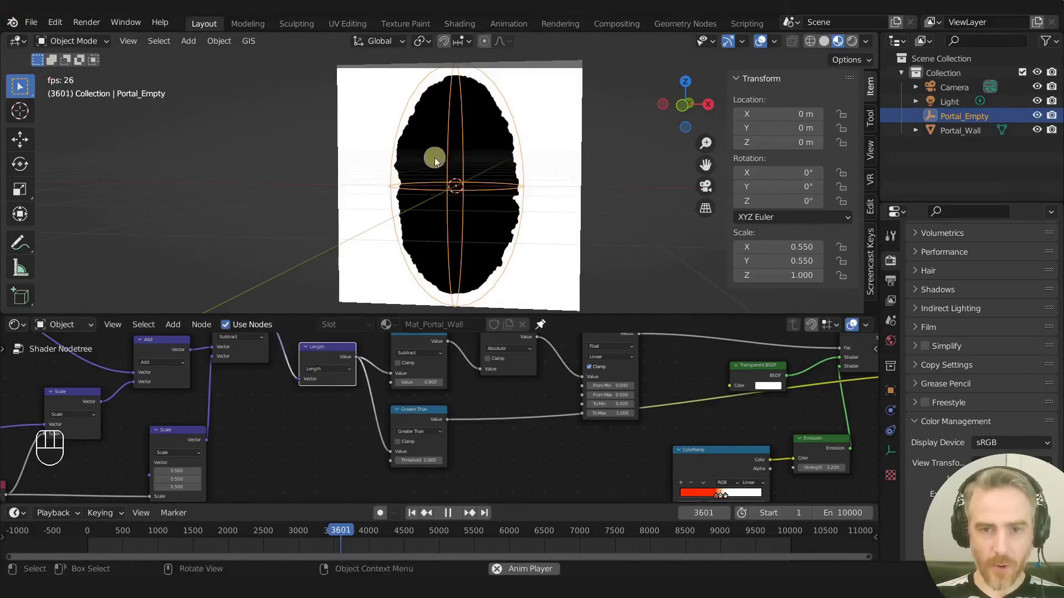
pyautogui.moveTo(423, 143); pyautogui.dragTo(431, 181, button='middle')
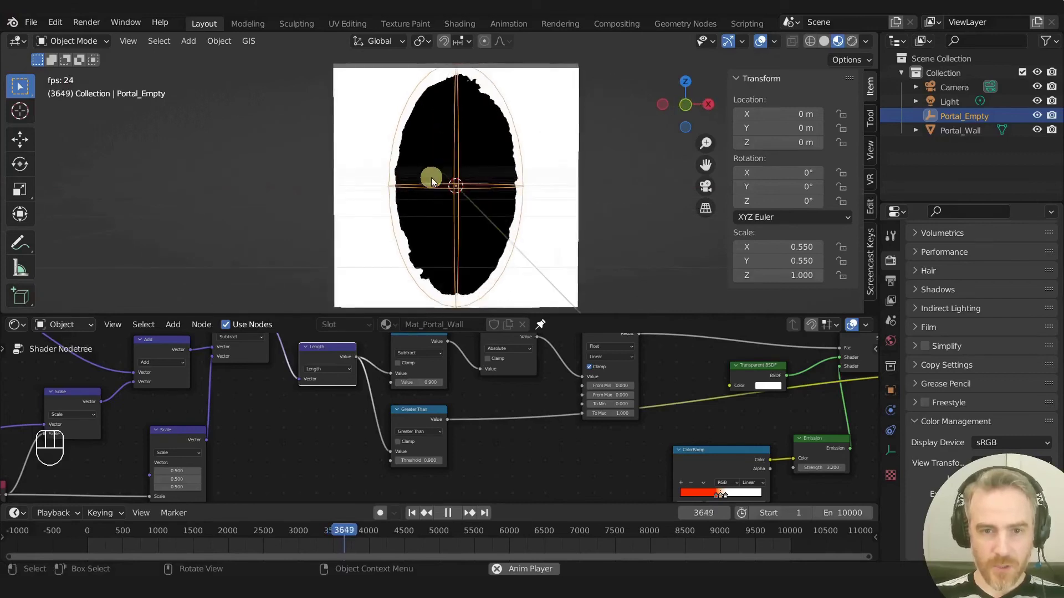
pyautogui.moveTo(424, 192); pyautogui.dragTo(453, 134, button='middle')
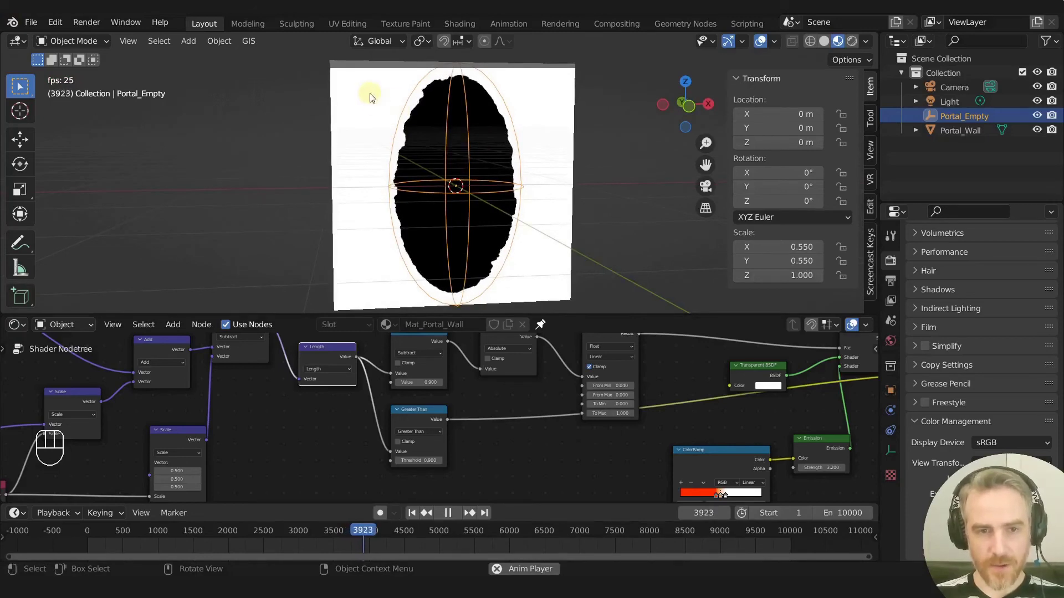
pyautogui.scroll(3, 479, 136)
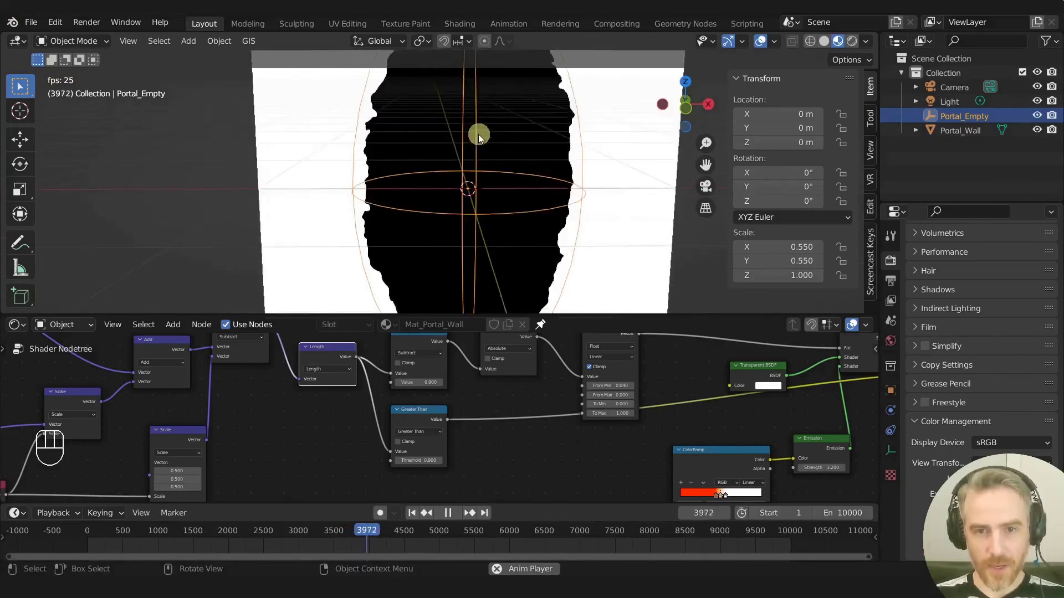
pyautogui.keyDown('shift'); pyautogui.moveTo(501, 166); pyautogui.dragTo(434, 197, button='middle'); pyautogui.keyUp('shift')
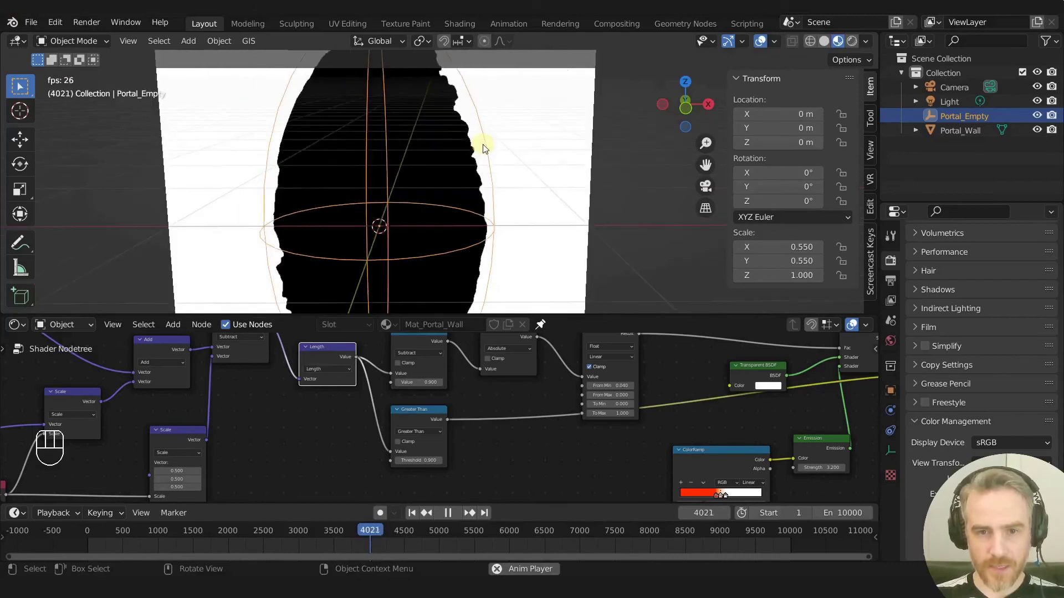
pyautogui.scroll(-2, 468, 166)
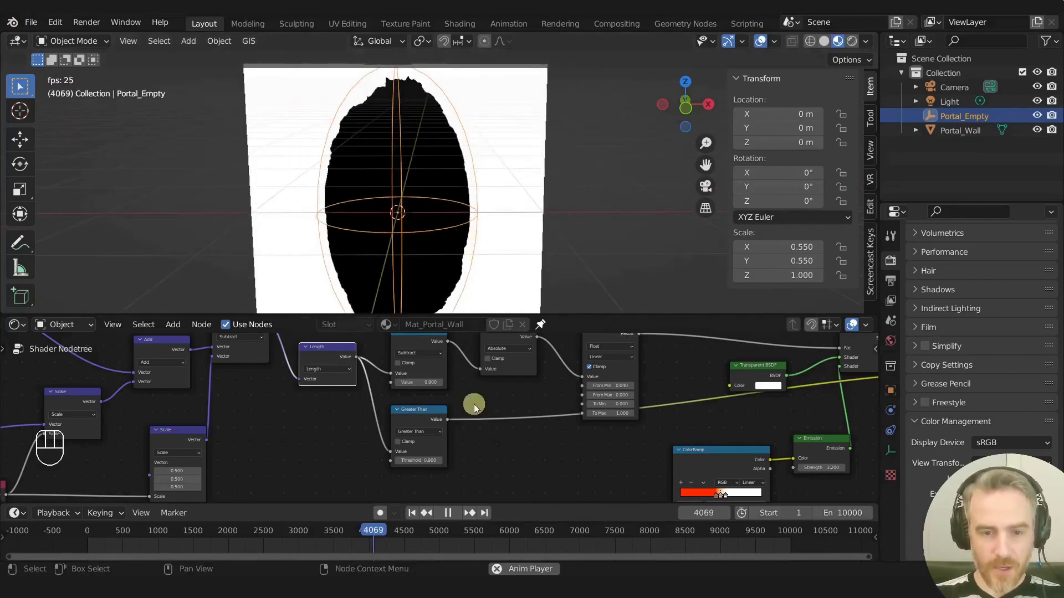
# - Add a Mix Shader below the ColorRamp, beside the concrete image texture
pyautogui.scroll(-4, 474, 407)
pyautogui.moveTo(510, 463); pyautogui.dragTo(437, 450)
pyautogui.hotkey('shift', 'a')
pyautogui.moveTo(497, 454)
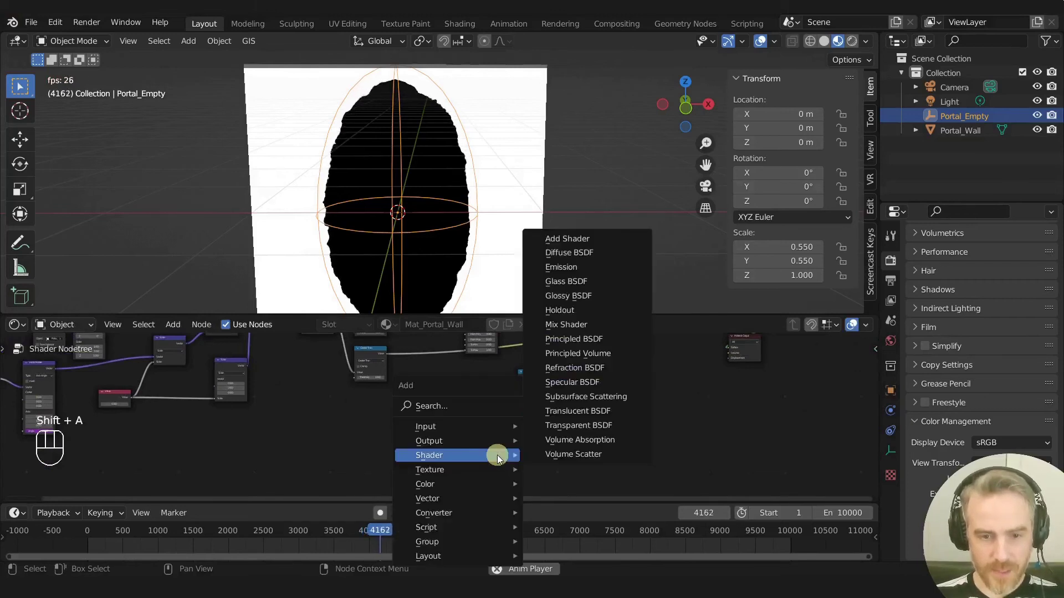
pyautogui.click(566, 324)
pyautogui.click(514, 430)
pyautogui.scroll(2, 488, 440)
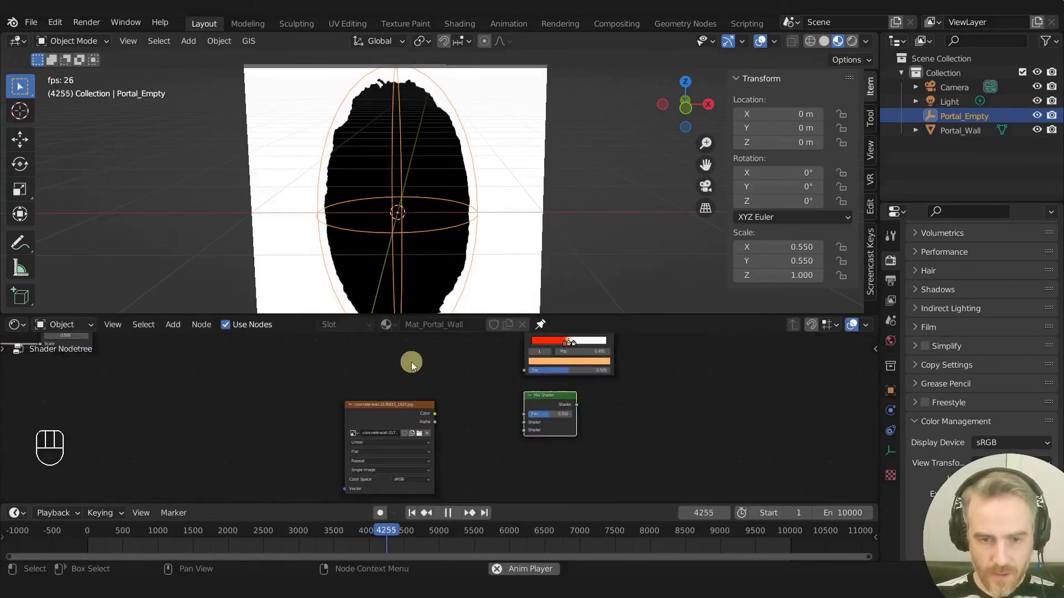
# - Connect the concrete texture's color to the new Mix Shader's second Shader input and the Greater Than value to its Fac
pyautogui.moveTo(426, 412); pyautogui.dragTo(400, 417)
pyautogui.moveTo(533, 433); pyautogui.dragTo(533, 432)
pyautogui.scroll(-2, 509, 420)
pyautogui.moveTo(433, 386); pyautogui.dragTo(505, 442, button='middle')
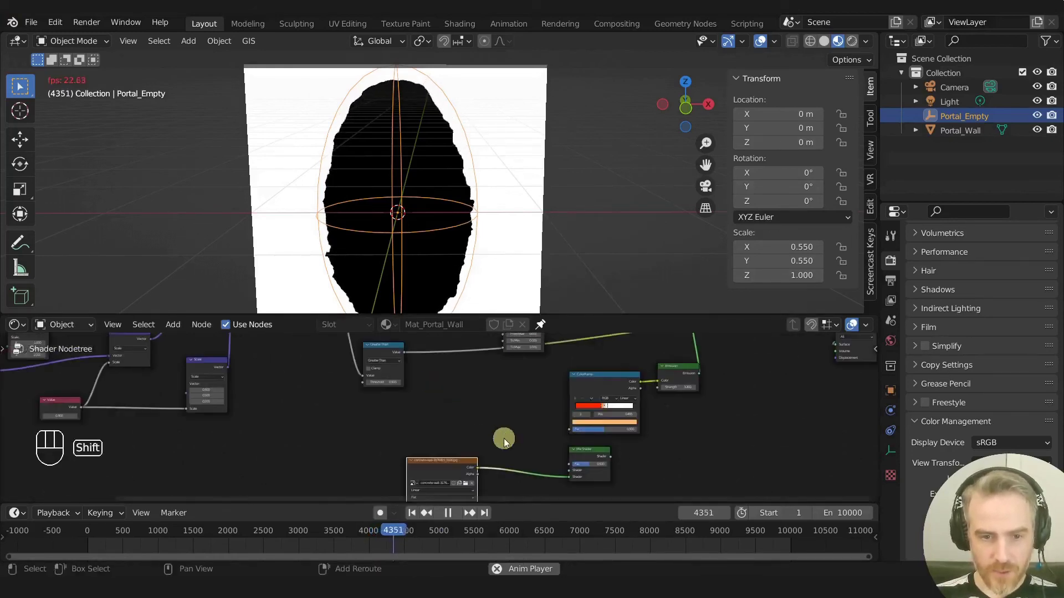
pyautogui.moveTo(406, 357); pyautogui.dragTo(563, 459)
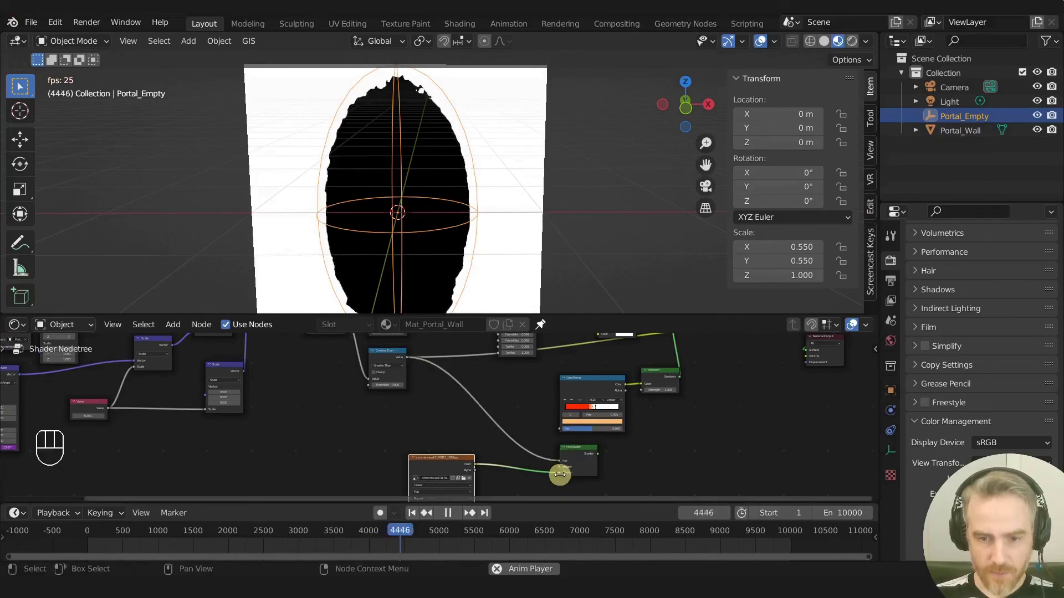
# - Preview the new Mix Shader on the wall and view the portal opening at an angle
pyautogui.moveTo(597, 475); pyautogui.dragTo(418, 457, button='middle')
pyautogui.keyDown('ctrl'); pyautogui.keyDown('shift'); pyautogui.click(410, 458); pyautogui.keyUp('shift'); pyautogui.keyUp('ctrl')
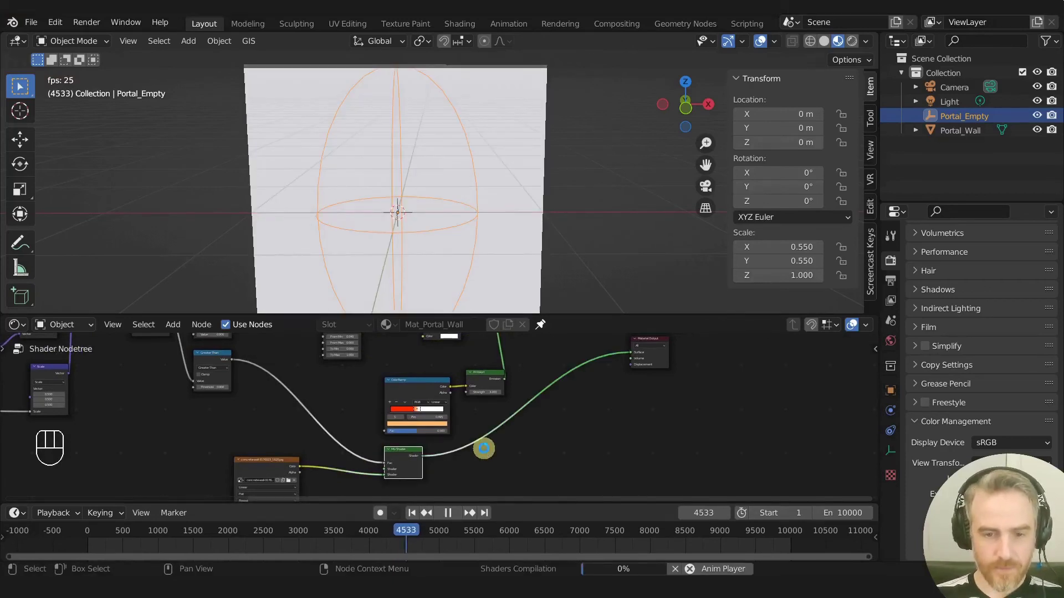
pyautogui.moveTo(458, 78); pyautogui.dragTo(430, 148, button='middle')
pyautogui.scroll(-2, 439, 351)
# - Move the Transparent BSDF off the ring's mix to above the concrete texture and connect it to the new Mix Shader's first Shader input
pyautogui.moveTo(440, 351); pyautogui.dragTo(495, 388, button='middle')
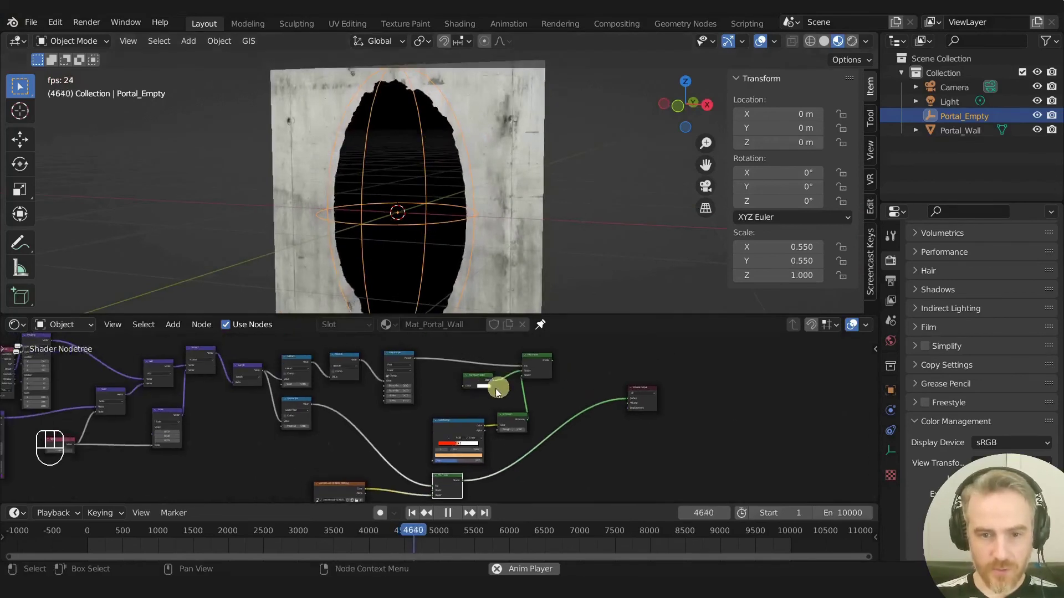
pyautogui.moveTo(480, 382); pyautogui.dragTo(380, 453)
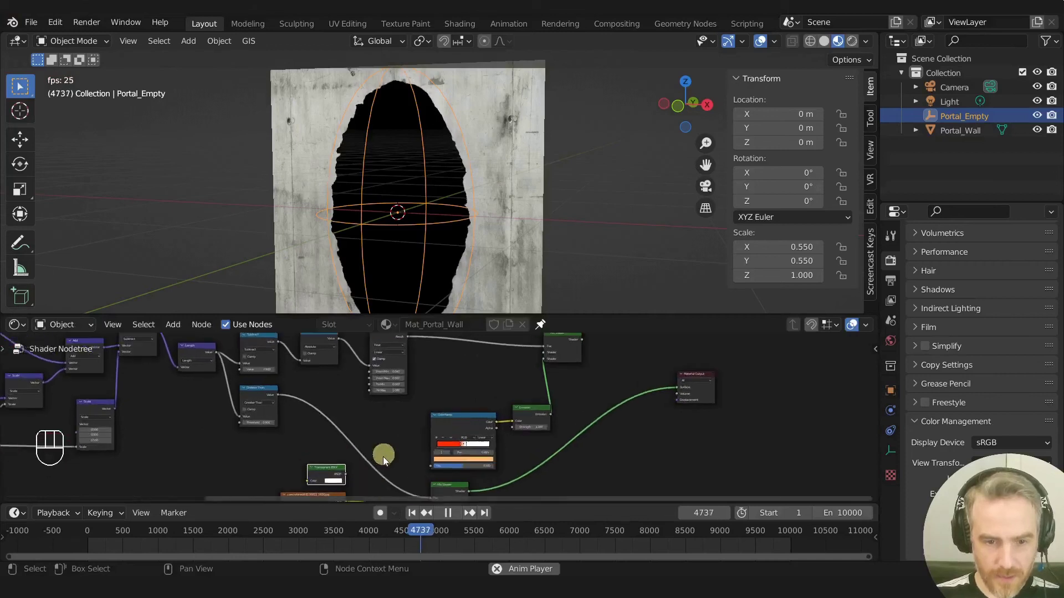
pyautogui.scroll(3, 410, 399)
pyautogui.moveTo(483, 430); pyautogui.dragTo(498, 427)
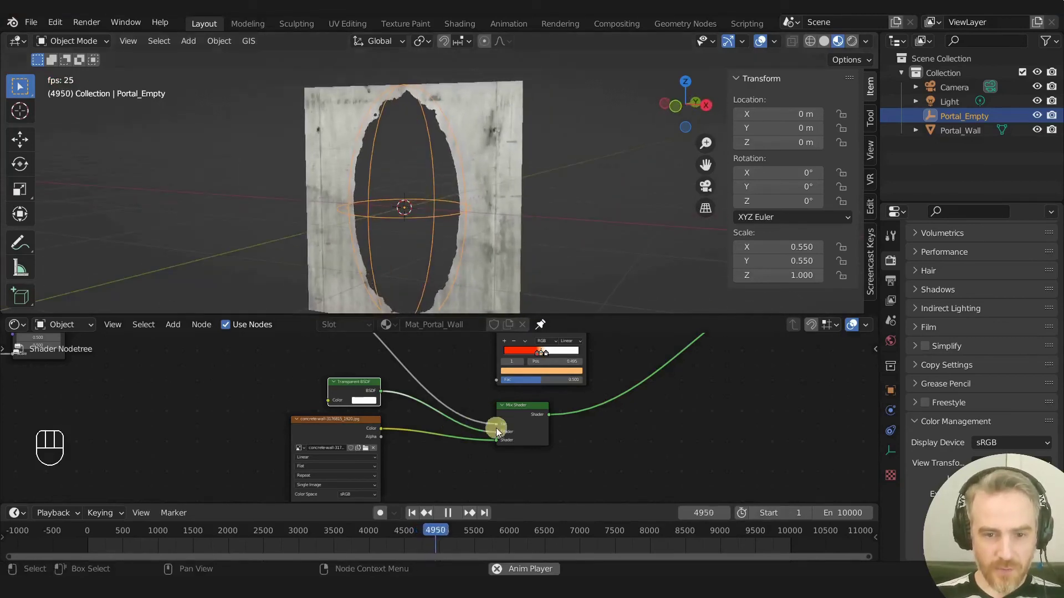
# - Swap the new Mix Shader's inputs so the concrete texture is first and the Transparent BSDF second
pyautogui.moveTo(498, 433); pyautogui.dragTo(498, 439)
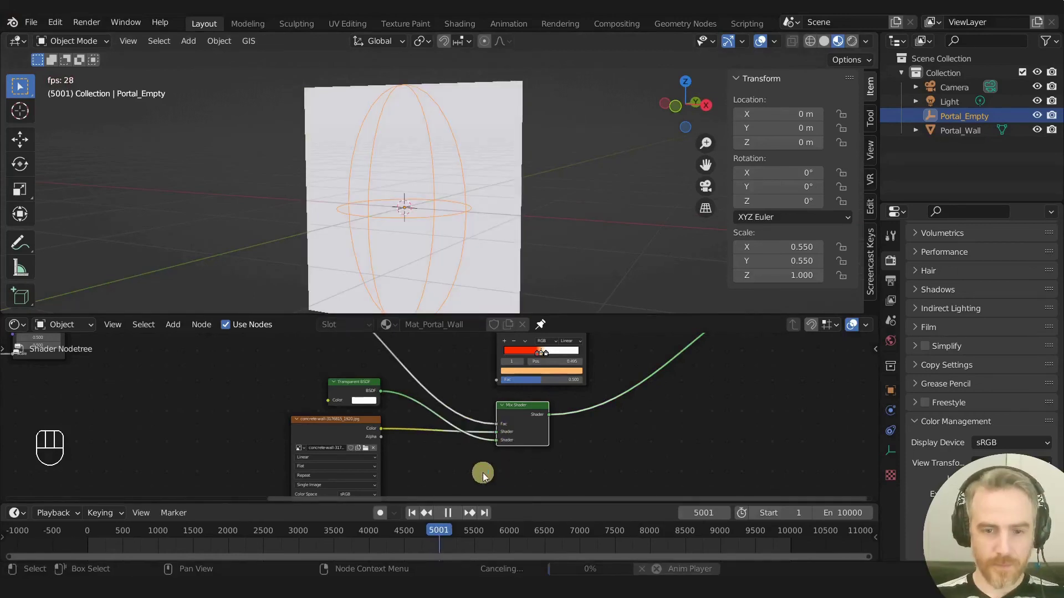
pyautogui.moveTo(430, 178); pyautogui.dragTo(419, 228, button='middle')
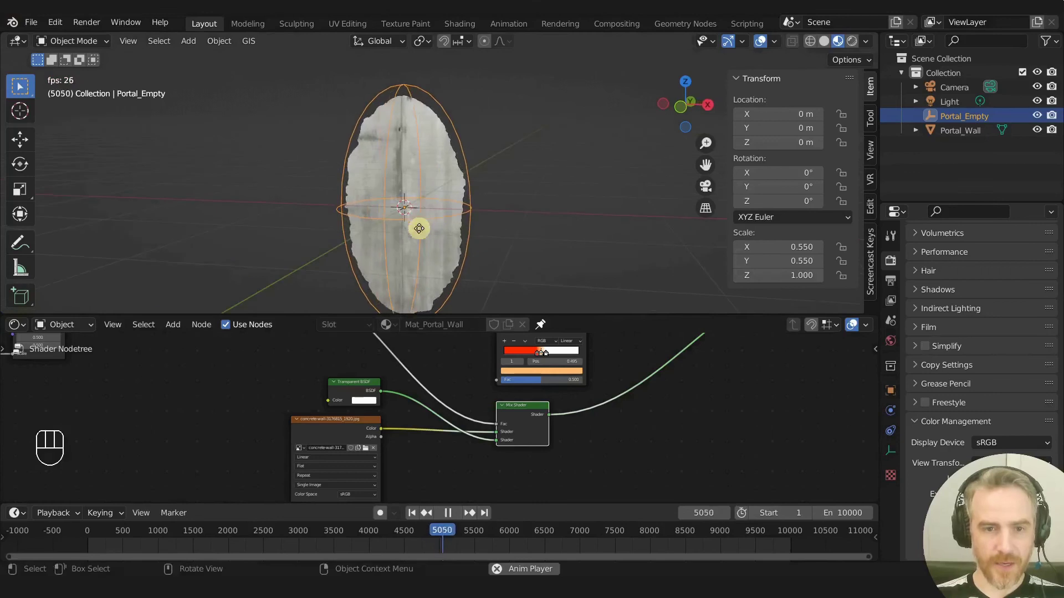
# - Try Less Than in place of Greater Than on the mask's Math node
pyautogui.press('g')
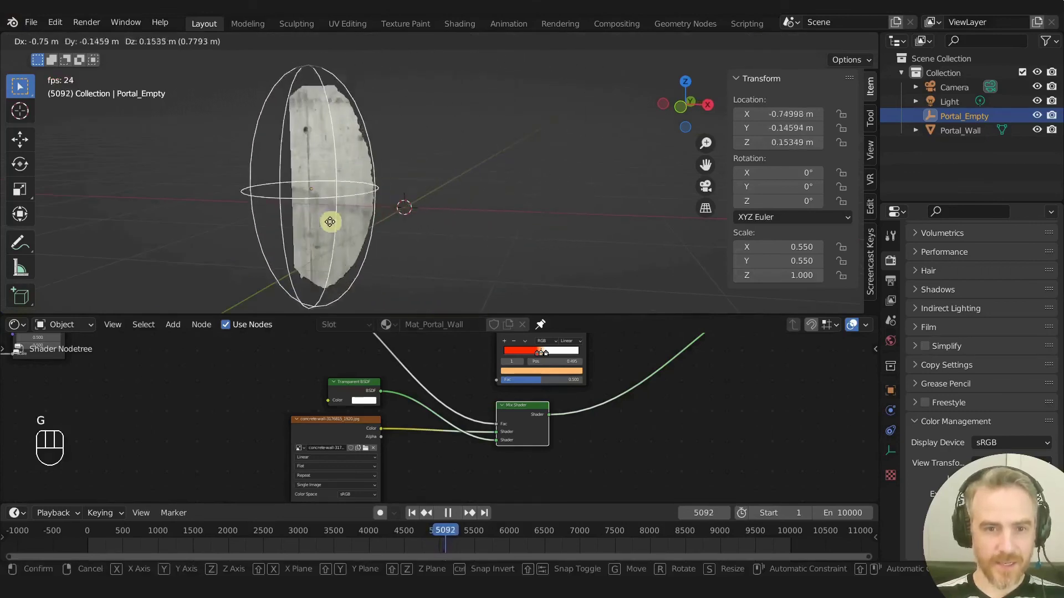
pyautogui.rightClick(471, 309)
pyautogui.keyDown('shift'); pyautogui.moveTo(293, 362); pyautogui.dragTo(416, 420, button='middle'); pyautogui.keyUp('shift')
pyautogui.scroll(-1, 453, 408)
pyautogui.scroll(7, 421, 419)
pyautogui.click(420, 384)
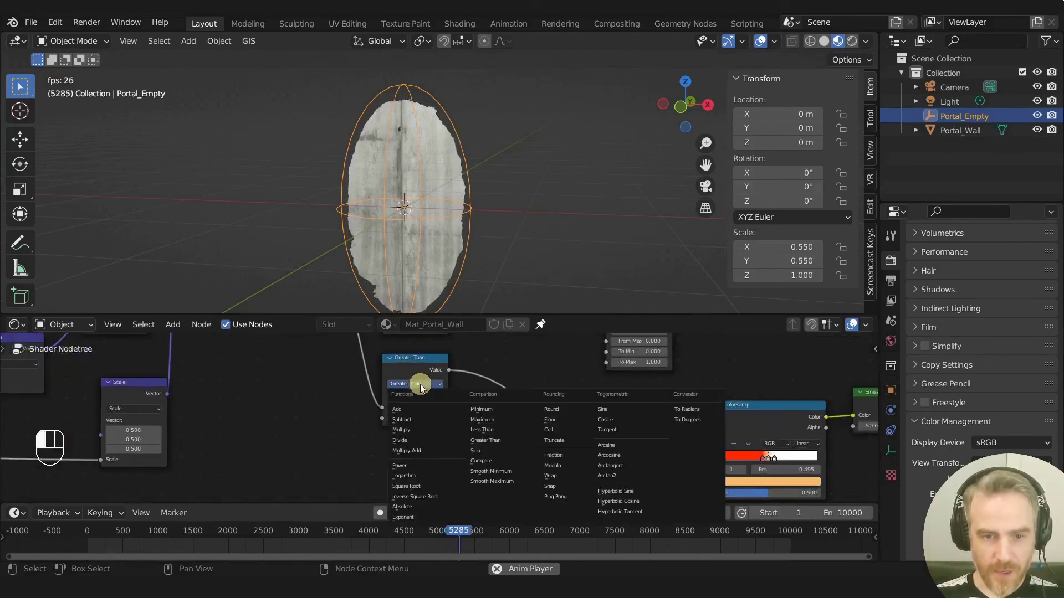
pyautogui.click(482, 430)
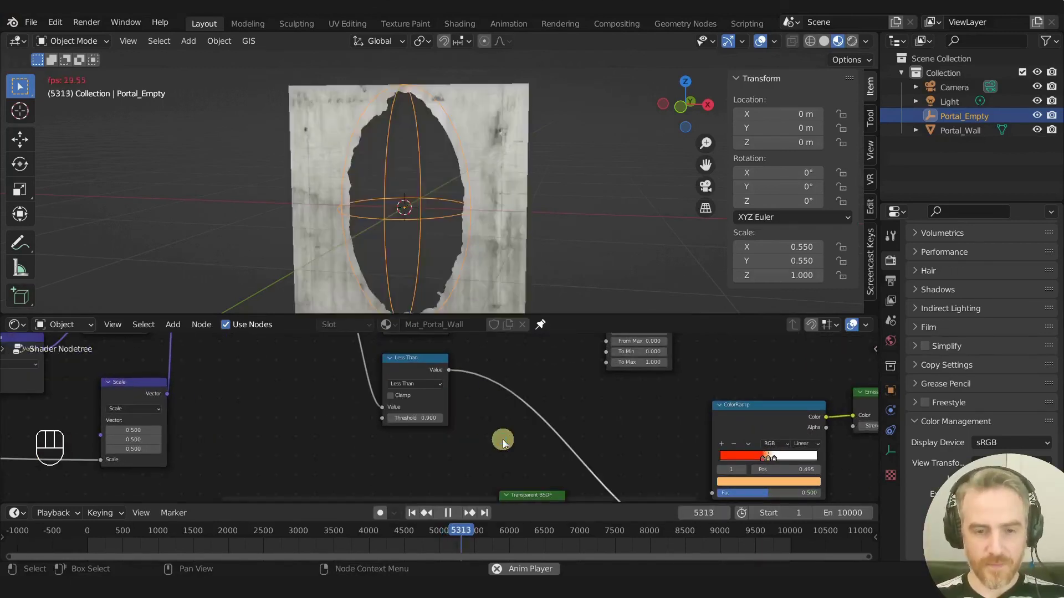
# - Restore the mask's Math node to Greater Than and swap the Mix Shader inputs so the Transparent BSDF is first and the concrete texture second
pyautogui.scroll(-2, 482, 166)
pyautogui.scroll(-1, 558, 410)
pyautogui.scroll(-1, 557, 409)
pyautogui.keyDown('shift'); pyautogui.moveTo(570, 414); pyautogui.dragTo(416, 320, button='middle'); pyautogui.keyUp('shift')
pyautogui.keyDown('shift'); pyautogui.moveTo(406, 390); pyautogui.dragTo(463, 392, button='middle'); pyautogui.keyUp('shift')
pyautogui.click(424, 368)
pyautogui.click(478, 417)
pyautogui.scroll(1, 527, 451)
pyautogui.moveTo(517, 453); pyautogui.dragTo(517, 443)
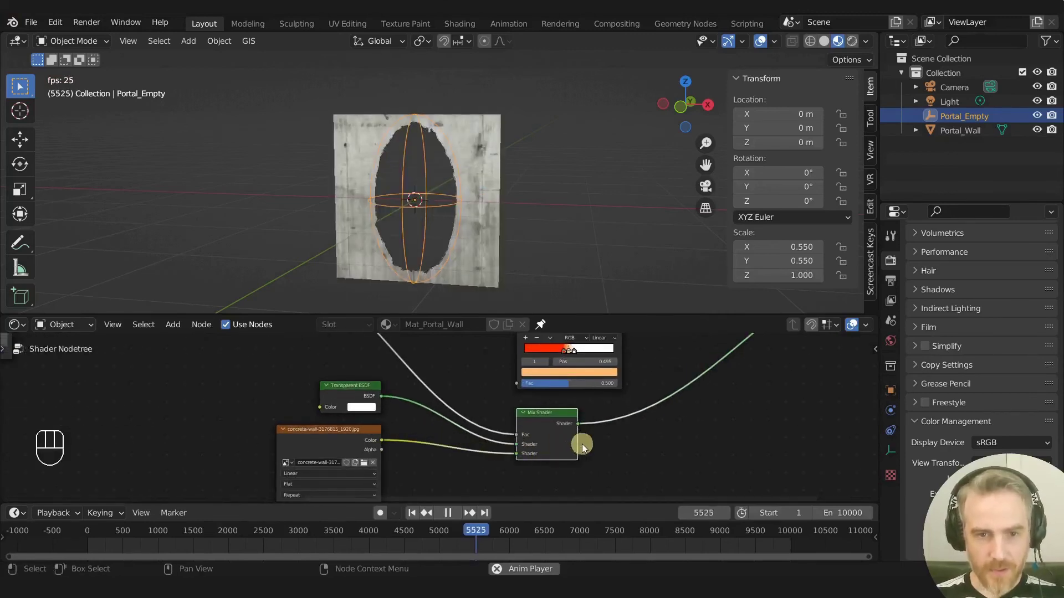
# - Preview how the opening responds to moving the portal empty freely and along the Y axis, cancelling both moves
pyautogui.press('g')
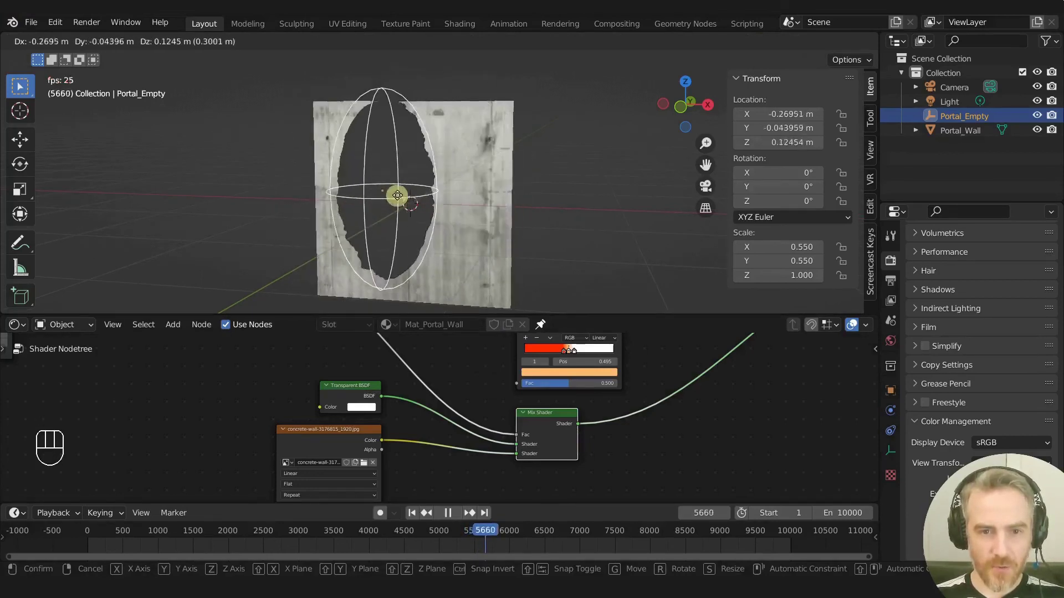
pyautogui.rightClick(448, 190)
pyautogui.moveTo(454, 197); pyautogui.dragTo(407, 209, button='middle')
pyautogui.press('g')
pyautogui.press('y')
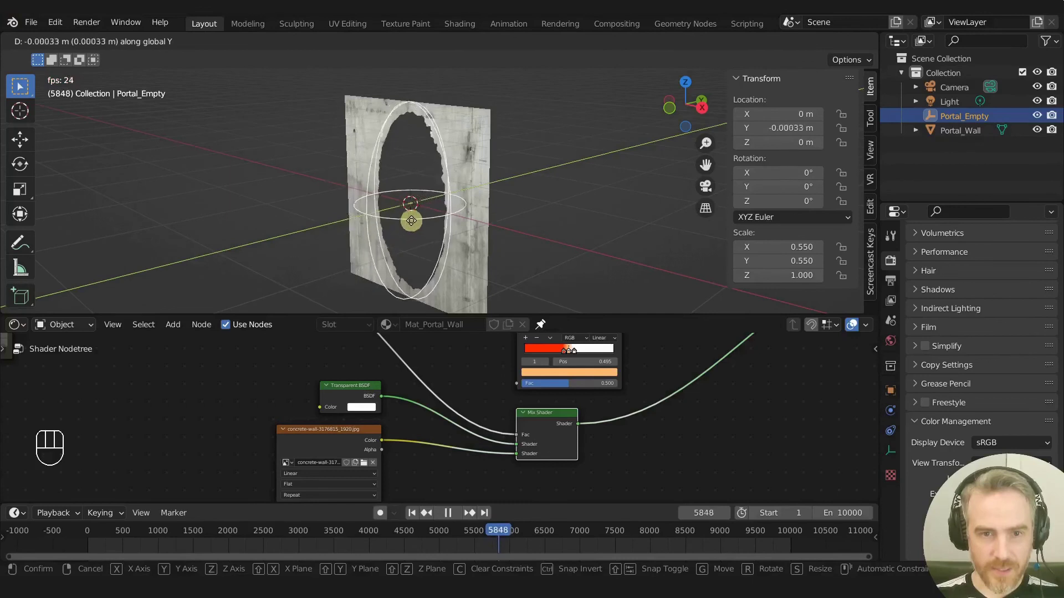
pyautogui.rightClick(419, 266)
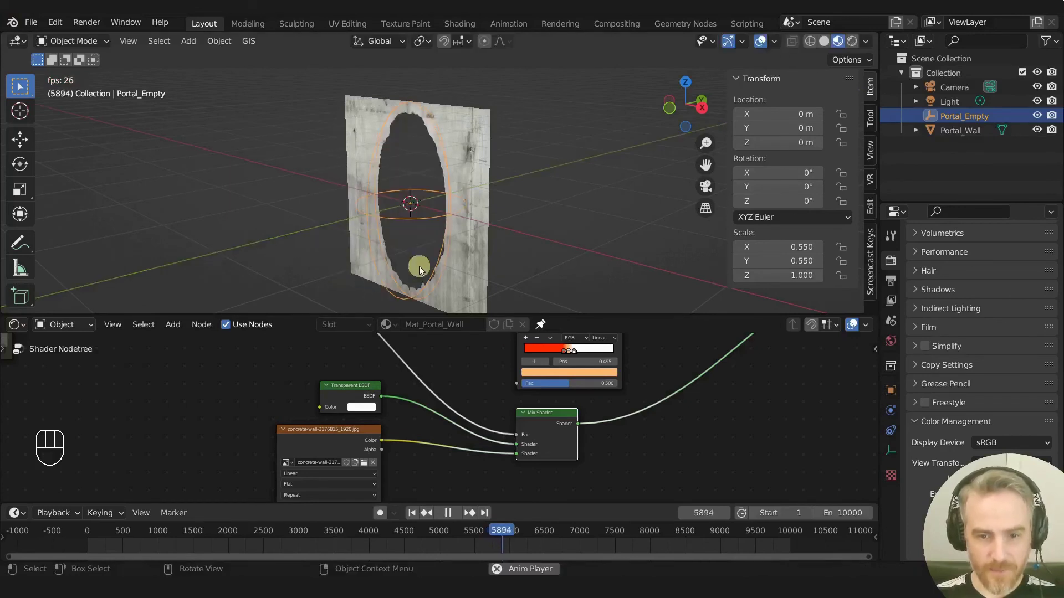
# - Reposition the ring's Mix Shader near the Material Output and disconnect the wall opening's Mix Shader from the Surface input
pyautogui.scroll(-6, 482, 368)
pyautogui.keyDown('shift'); pyautogui.moveTo(574, 419); pyautogui.dragTo(569, 496, button='middle'); pyautogui.keyUp('shift')
pyautogui.moveTo(623, 372); pyautogui.dragTo(666, 381)
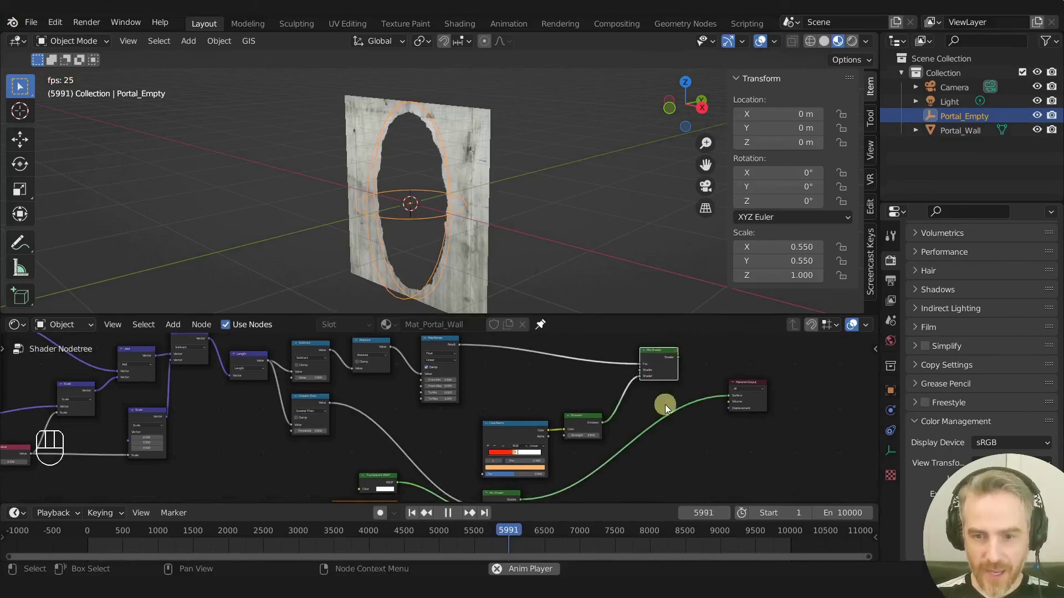
pyautogui.moveTo(665, 405); pyautogui.dragTo(644, 400, button='middle')
pyautogui.moveTo(654, 394); pyautogui.dragTo(555, 398)
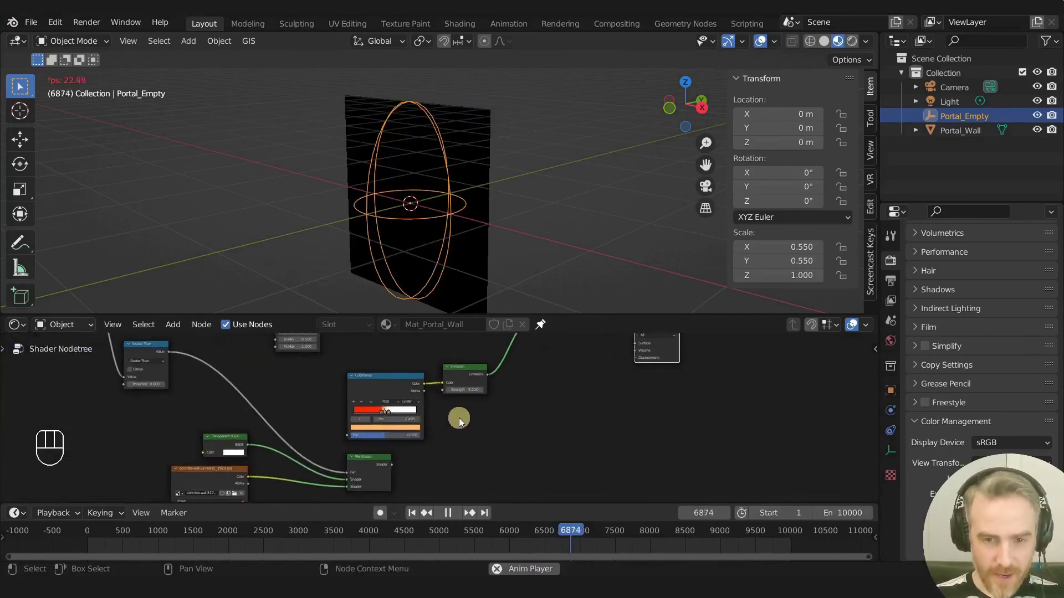
# - Connect the wall opening's Mix Shader to the ring Mix Shader's first Shader input and preview the combined shader through the Material Output
pyautogui.moveTo(459, 419); pyautogui.dragTo(462, 446, button='middle')
pyautogui.moveTo(396, 491); pyautogui.dragTo(532, 417)
pyautogui.scroll(3, 565, 427)
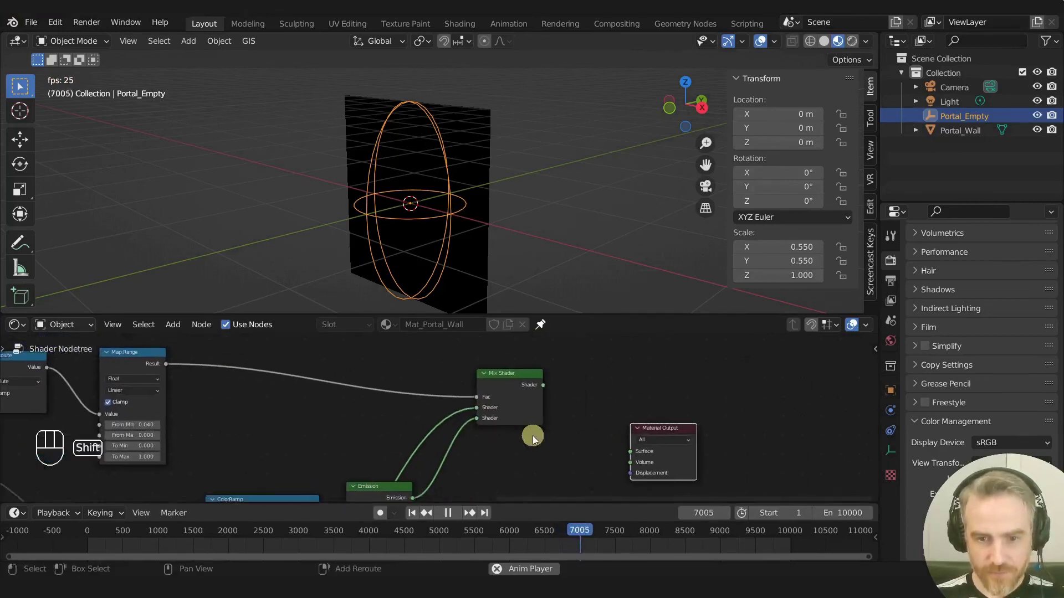
pyautogui.moveTo(584, 448); pyautogui.dragTo(538, 439, button='middle')
pyautogui.keyDown('ctrl'); pyautogui.keyDown('shift'); pyautogui.click(469, 374); pyautogui.keyUp('shift'); pyautogui.keyUp('ctrl')
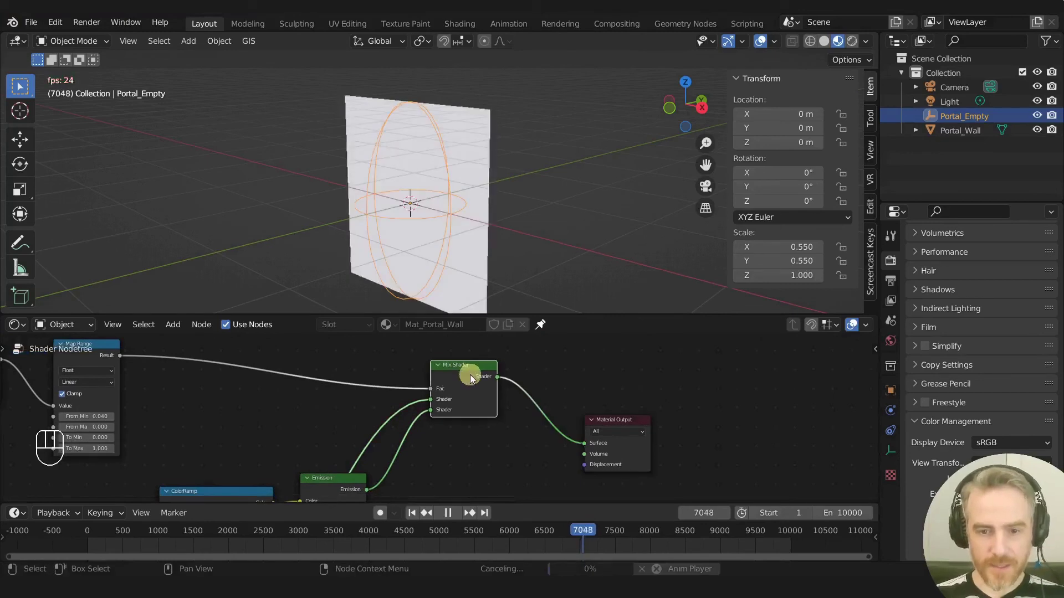
# - Examine how the glowing ring and opening follow the portal empty during free moves, cancelling each move
pyautogui.moveTo(424, 202)
pyautogui.mouseDown(button='middle')
pyautogui.moveTo(414, 204)
pyautogui.moveTo(520, 168)
pyautogui.moveTo(274, 175)
pyautogui.moveTo(449, 187)
pyautogui.moveTo(435, 191)
pyautogui.mouseUp(button='middle')
pyautogui.press('g')
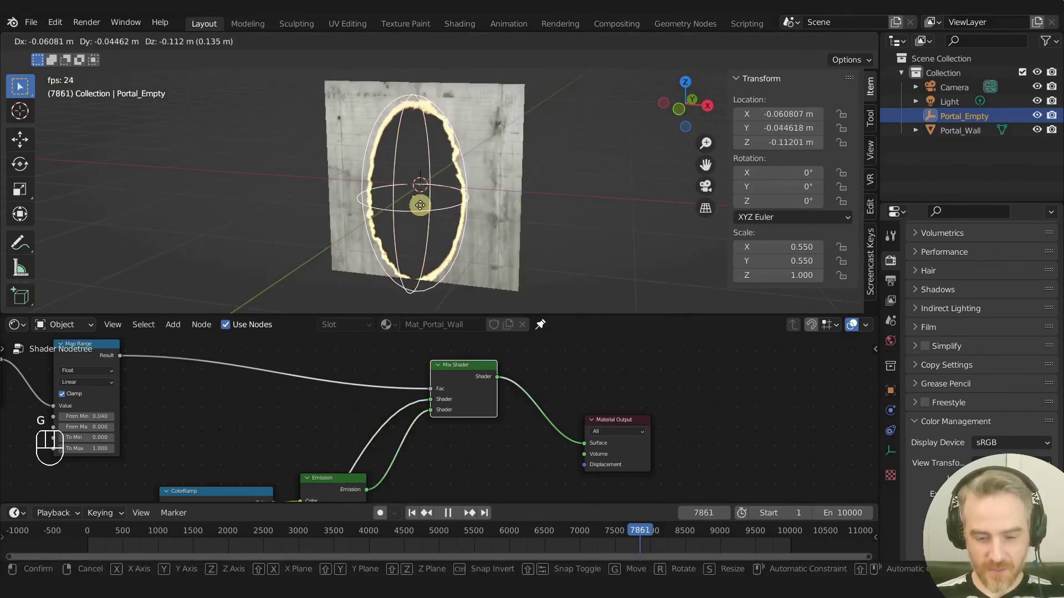
pyautogui.rightClick(456, 178)
pyautogui.moveTo(460, 179); pyautogui.dragTo(441, 164, button='middle')
pyautogui.press('g')
pyautogui.rightClick(399, 171)
pyautogui.scroll(4, 413, 174)
pyautogui.moveTo(440, 164); pyautogui.dragTo(504, 149, button='middle')
pyautogui.scroll(-2, 502, 148)
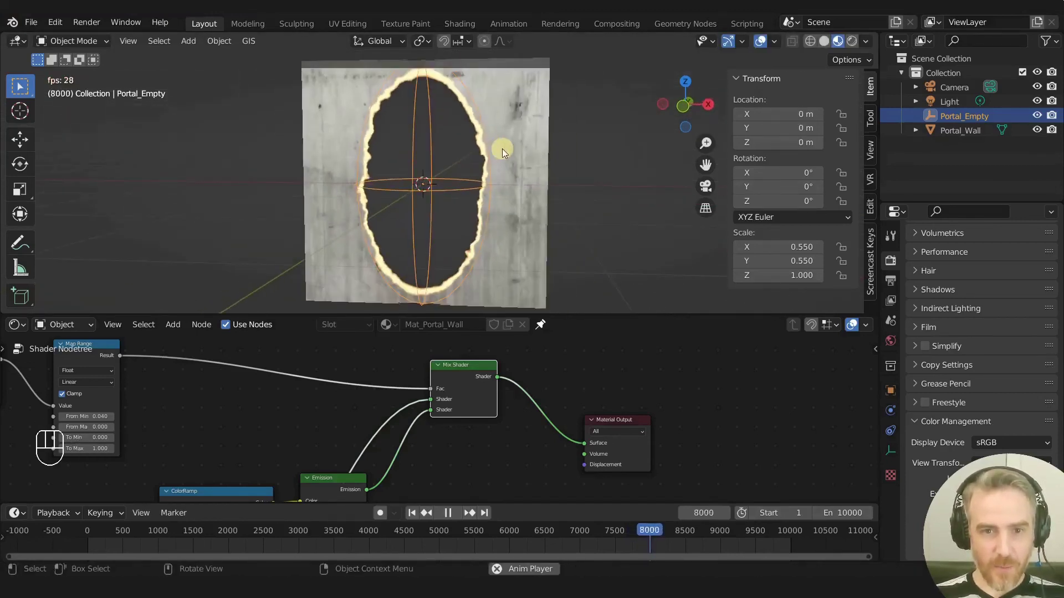
# - Examine the glowing portal at an angle while shifting the empty along the Y axis, cancelling the move
pyautogui.moveTo(435, 136); pyautogui.dragTo(423, 205, button='middle')
pyautogui.press('g')
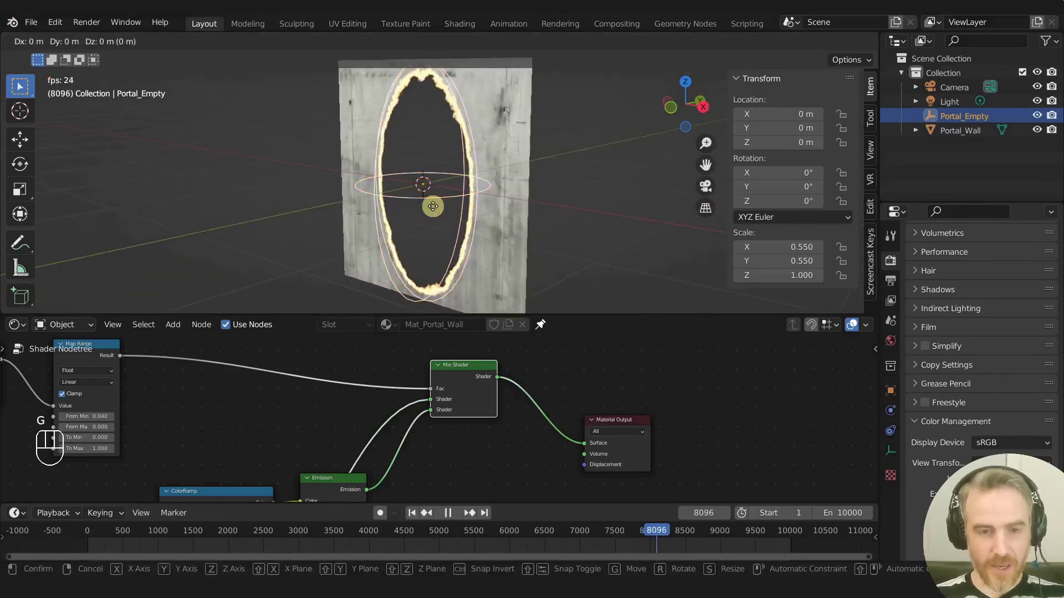
pyautogui.press('y')
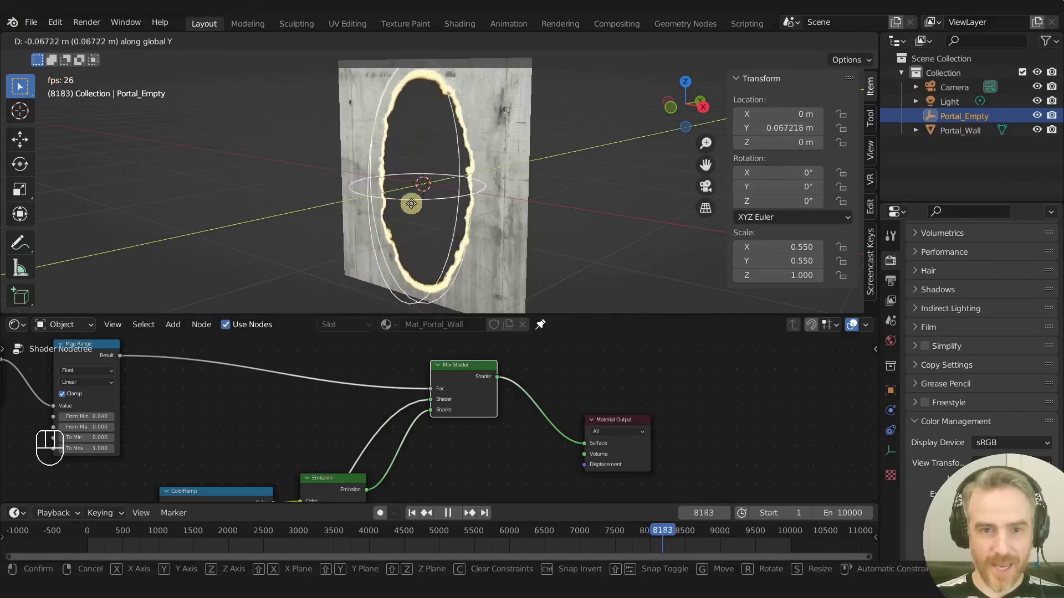
pyautogui.rightClick(415, 198)
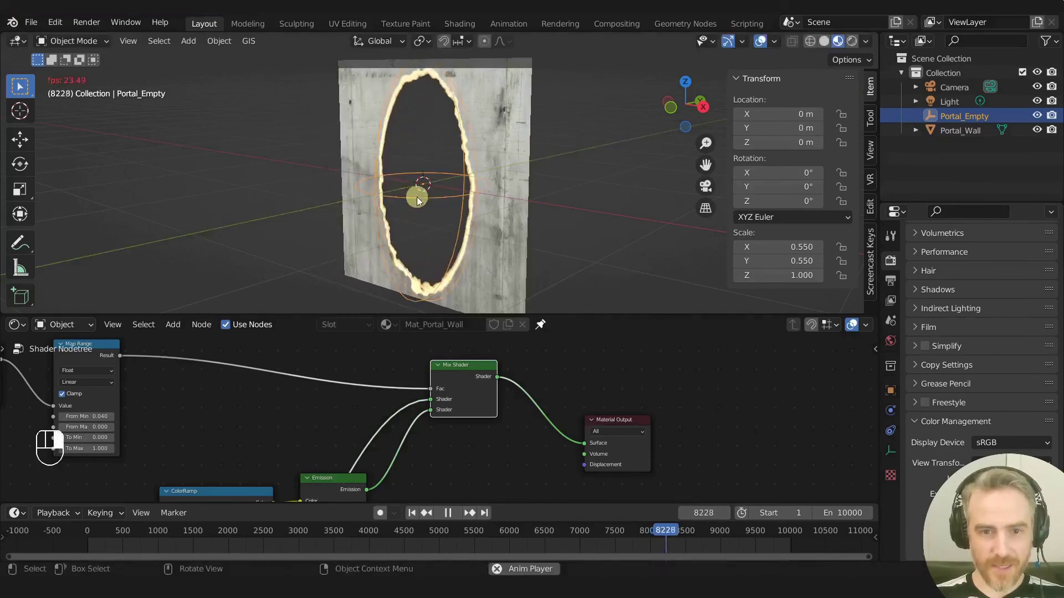
pyautogui.moveTo(417, 172); pyautogui.dragTo(484, 176, button='middle')
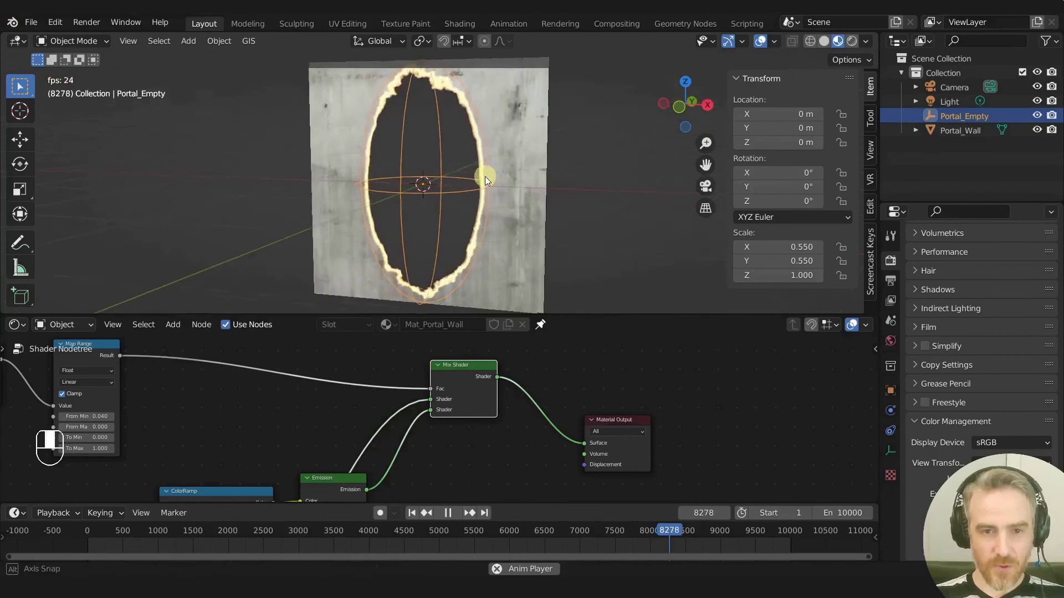
# - Preview the portal with the empty scaled to about half size and shifted slightly along Y, cancelling both changes
pyautogui.press('s')
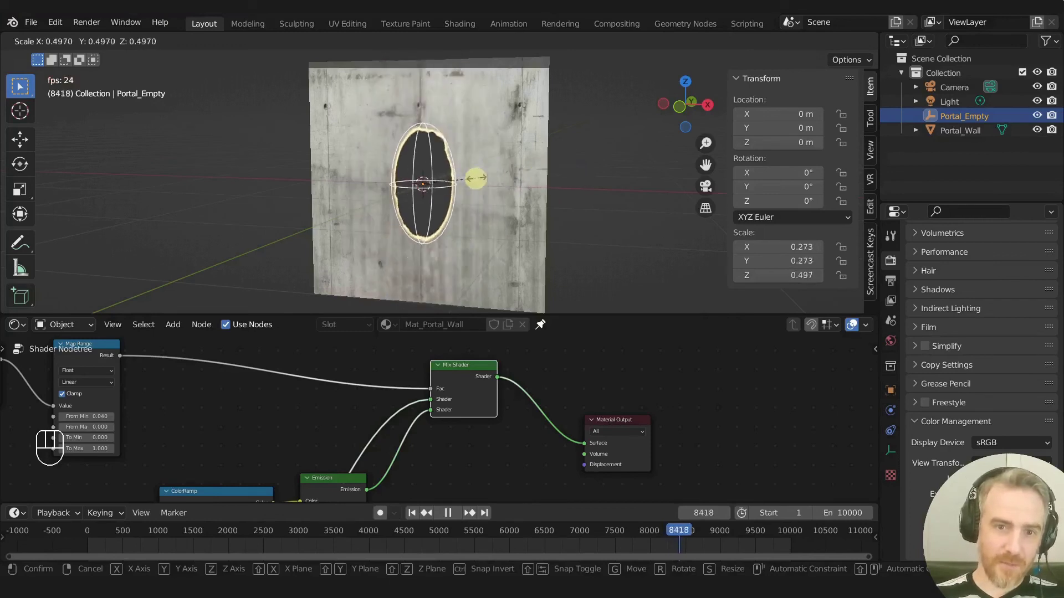
pyautogui.rightClick(465, 185)
pyautogui.moveTo(464, 185); pyautogui.dragTo(437, 198, button='middle')
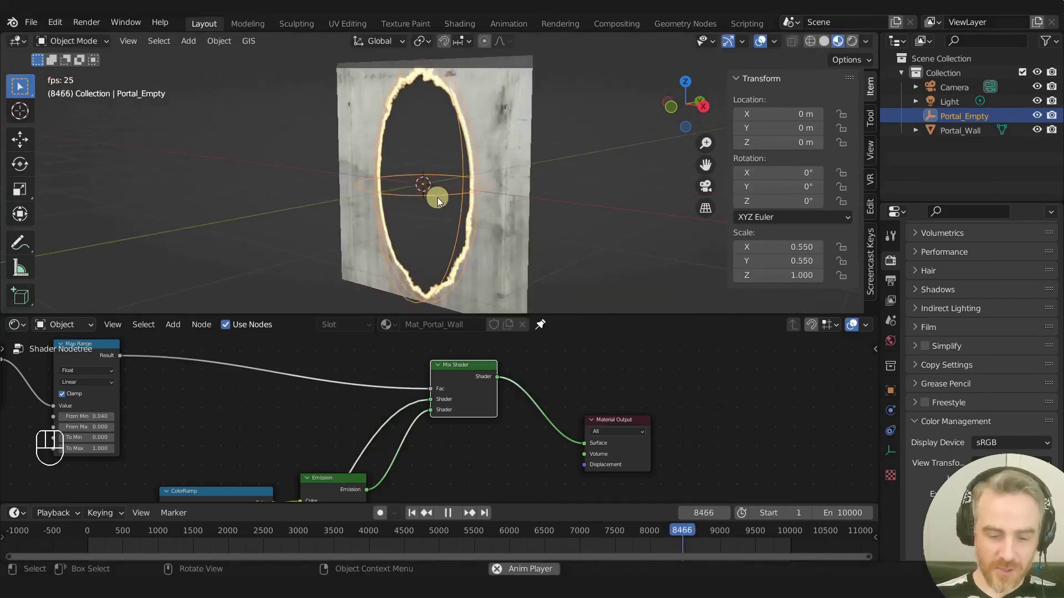
pyautogui.press('g')
pyautogui.press('y')
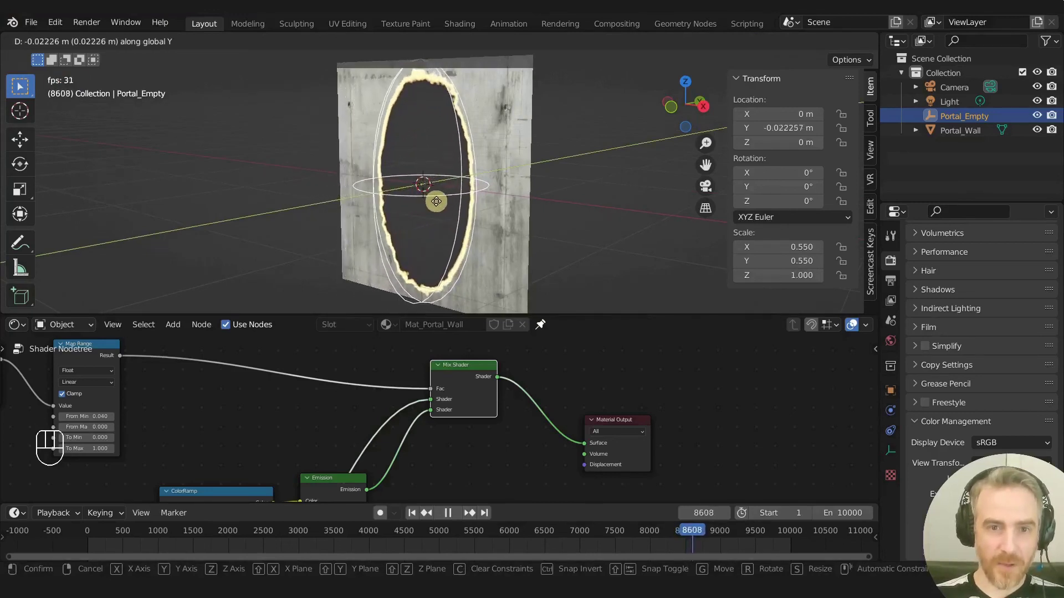
pyautogui.rightClick(440, 201)
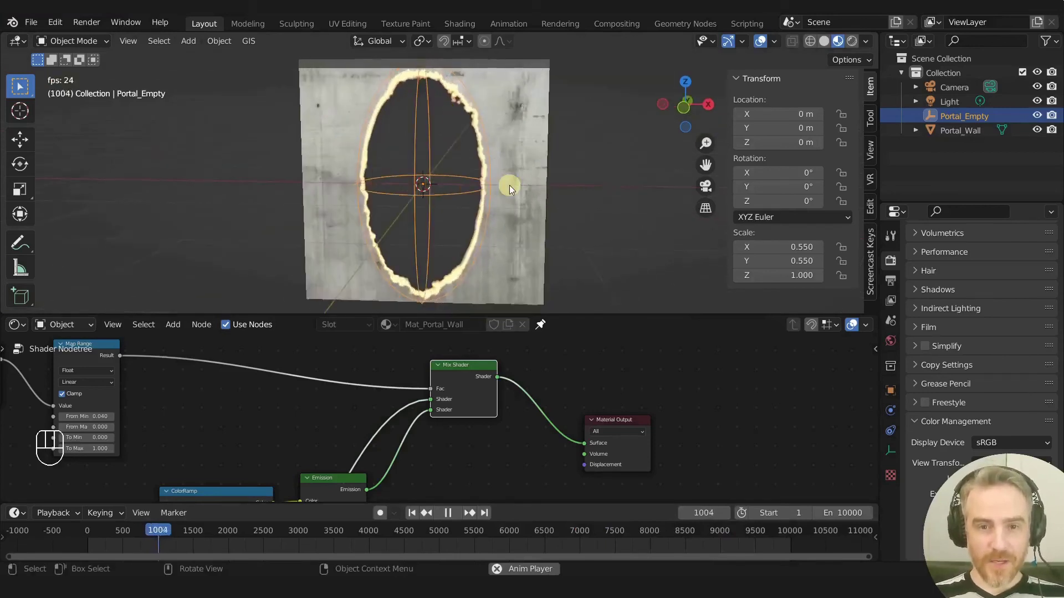
# - Switch the 3D viewport to Rendered shading
pyautogui.moveTo(474, 184); pyautogui.dragTo(510, 216, button='middle')
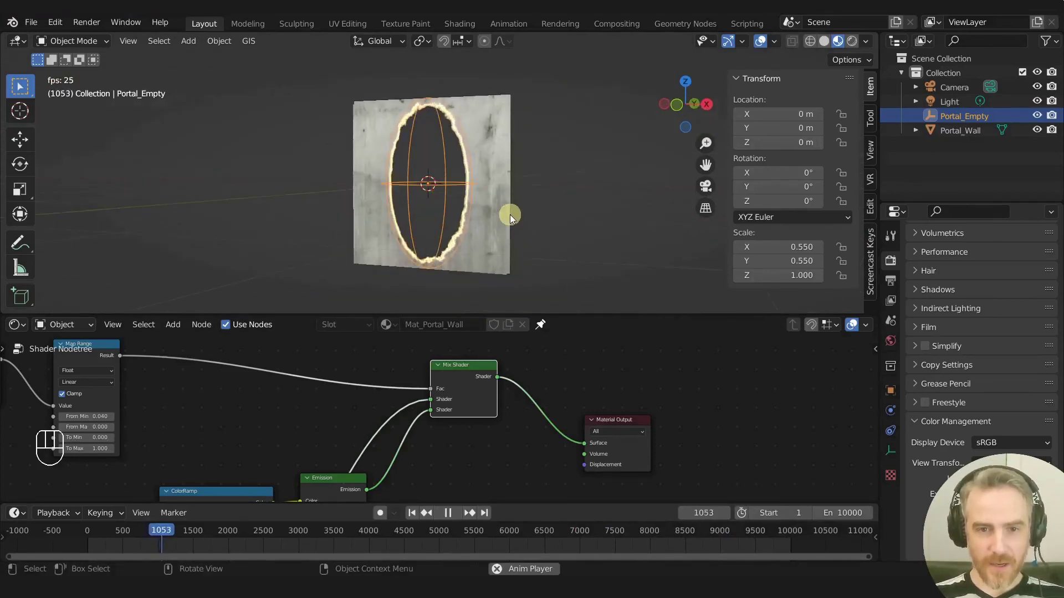
pyautogui.scroll(-3, 510, 252)
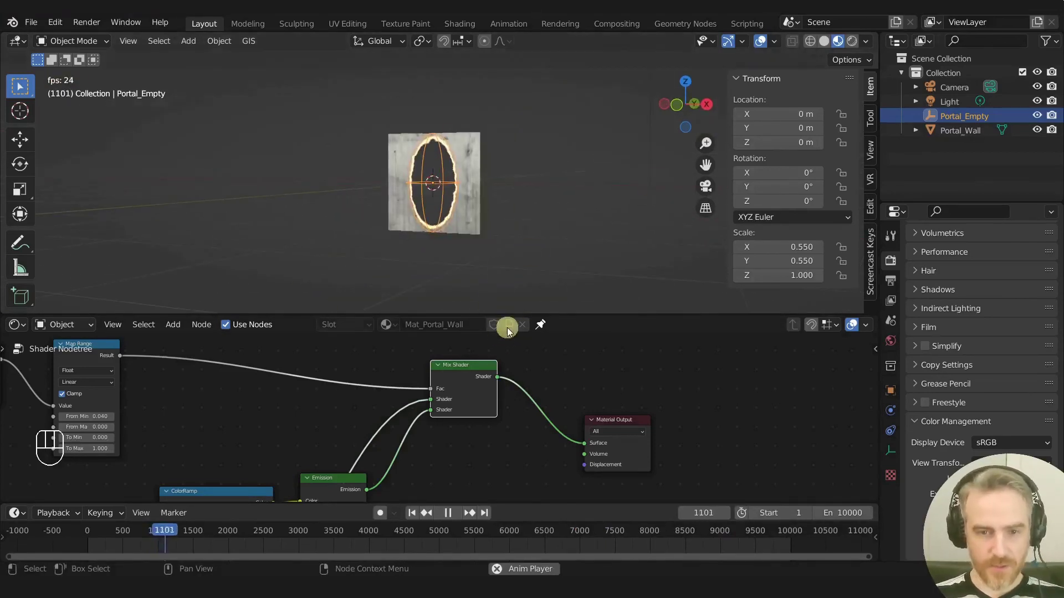
pyautogui.scroll(-2, 482, 434)
pyautogui.click(851, 41)
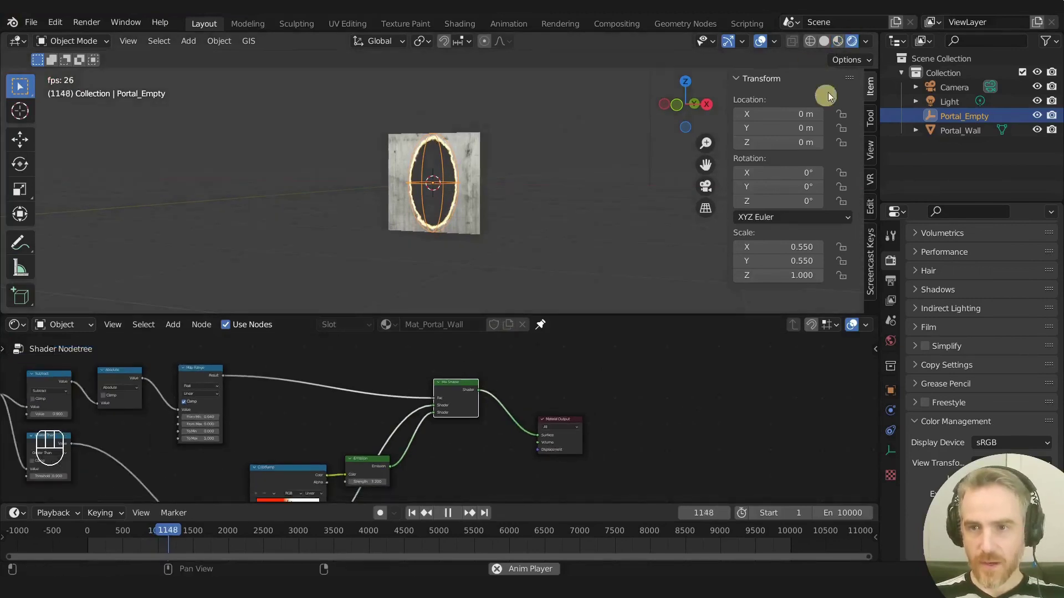
pyautogui.click(865, 43)
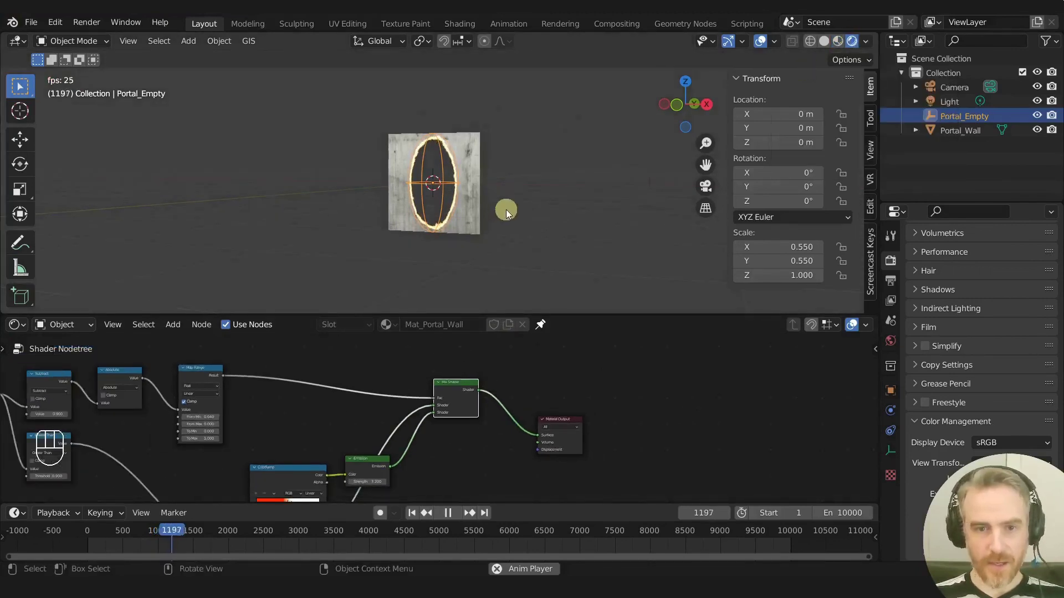
# - Add a Monkey mesh at the centre of the portal
pyautogui.scroll(3, 509, 205)
pyautogui.hotkey('shift', 'a')
pyautogui.moveTo(524, 227)
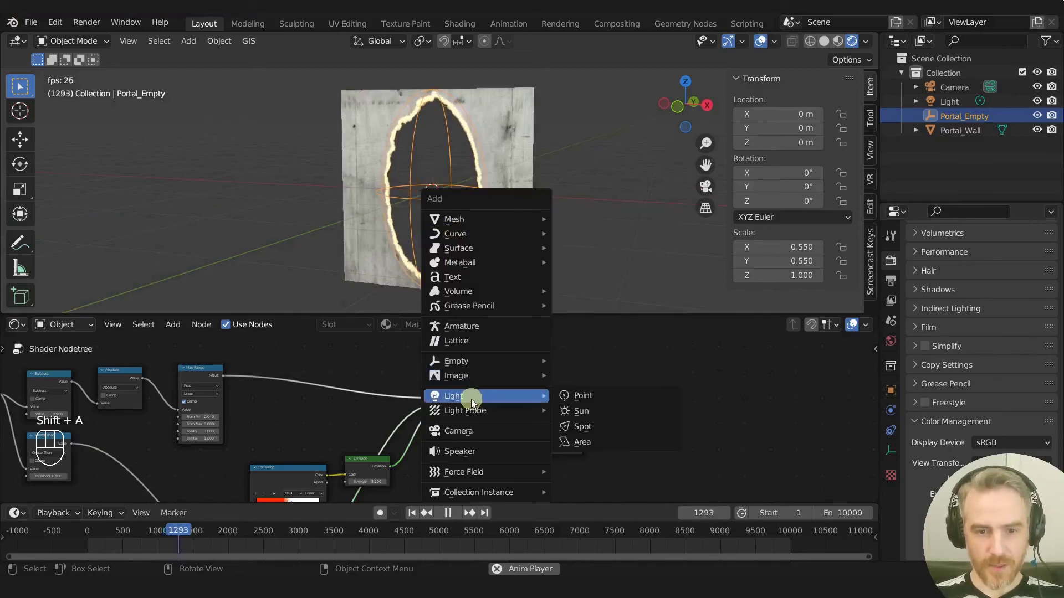
pyautogui.click(609, 354)
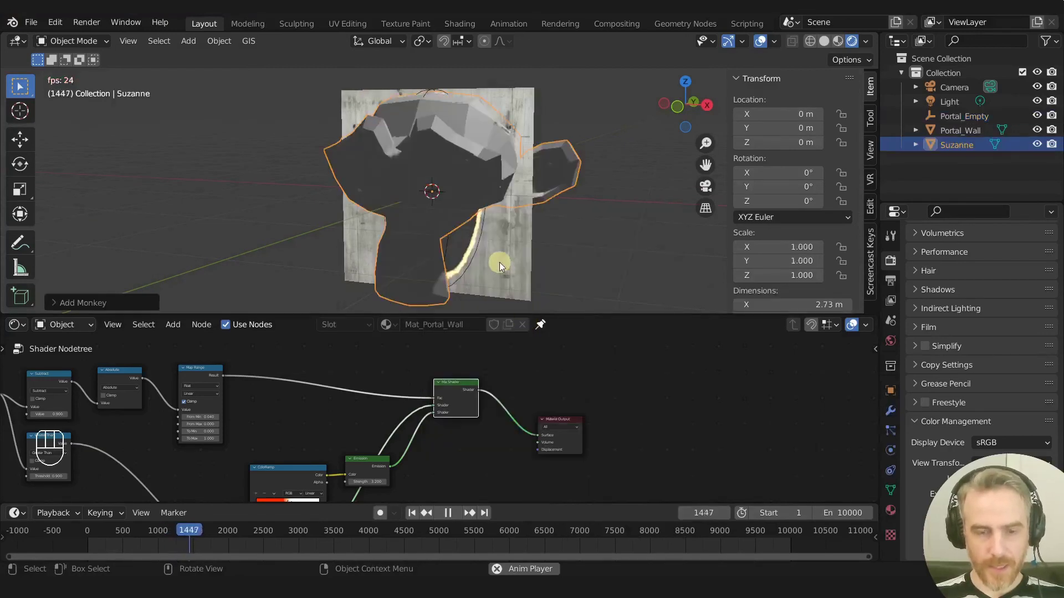
# - Move the monkey along Y to about 3.54 m behind the wall and scale it down to about 0.41
pyautogui.press('g')
pyautogui.press('y')
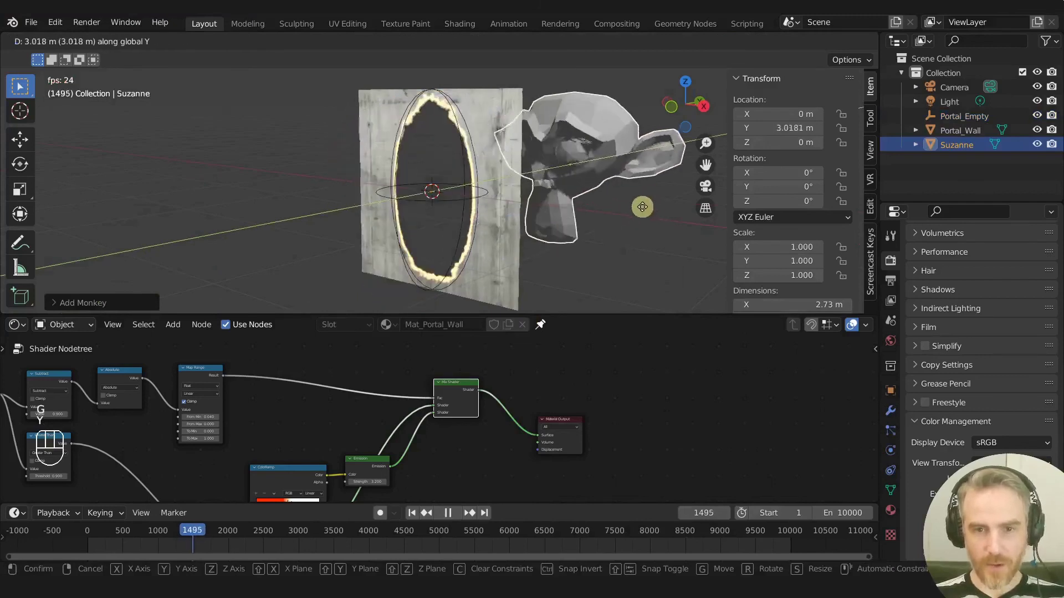
pyautogui.click(663, 203)
pyautogui.press('s')
pyautogui.click(622, 191)
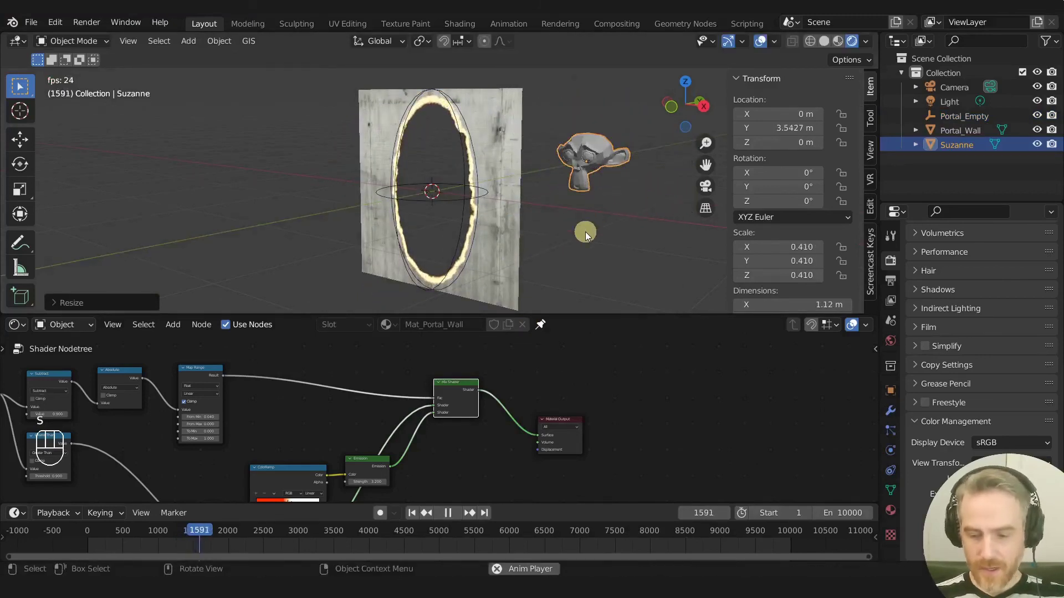
# - Center the front view on the 3D cursor and align the active camera to that view
pyautogui.press('KP_1')
pyautogui.keyDown('shift'); pyautogui.moveTo(598, 234); pyautogui.dragTo(474, 265, button='middle'); pyautogui.keyUp('shift')
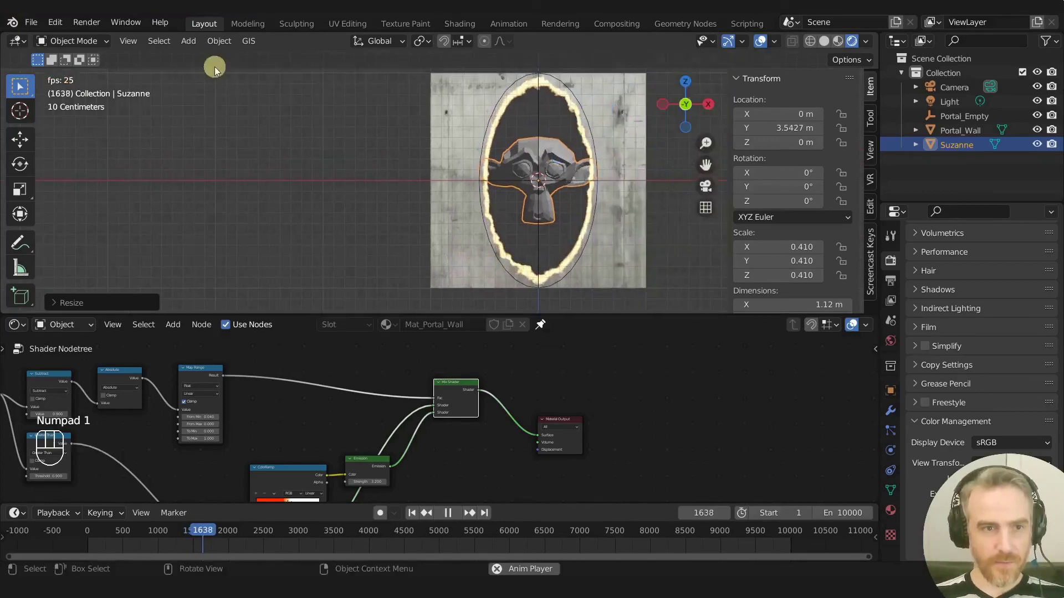
pyautogui.click(131, 39)
pyautogui.moveTo(172, 234)
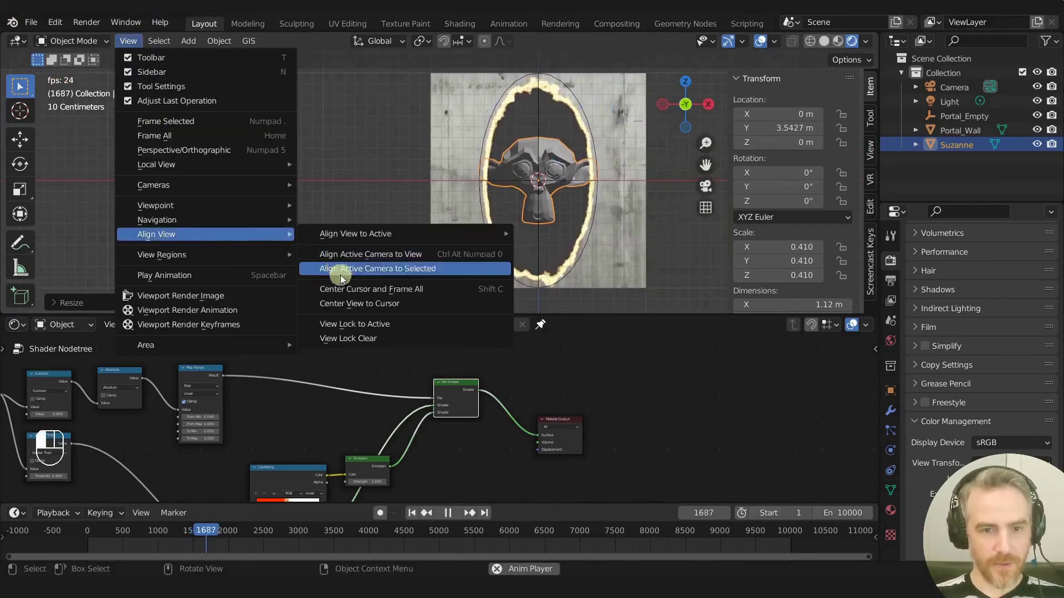
pyautogui.click(354, 306)
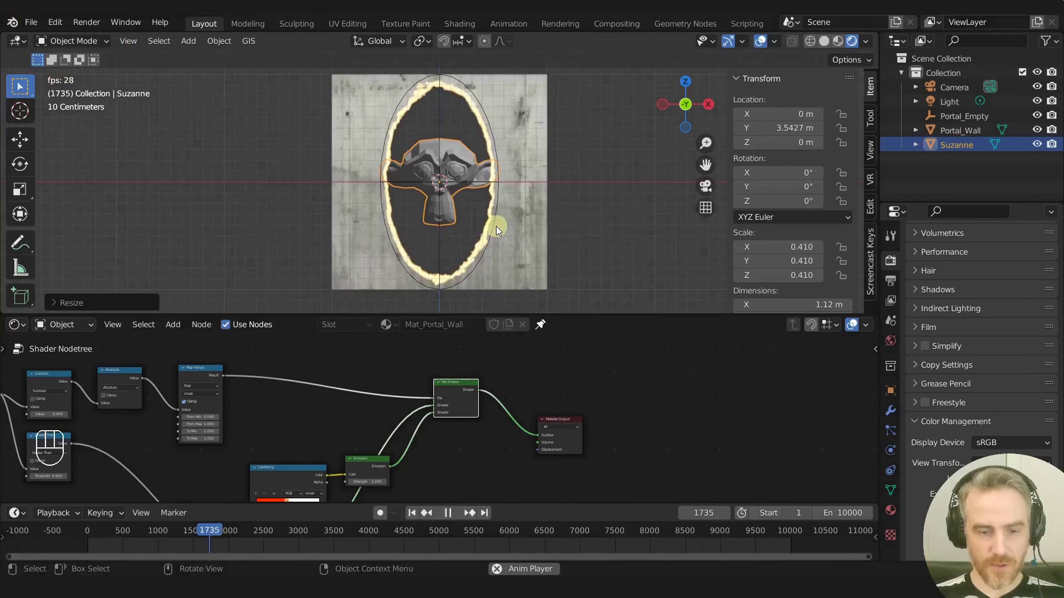
pyautogui.press('ctrl+alt+KP_0')
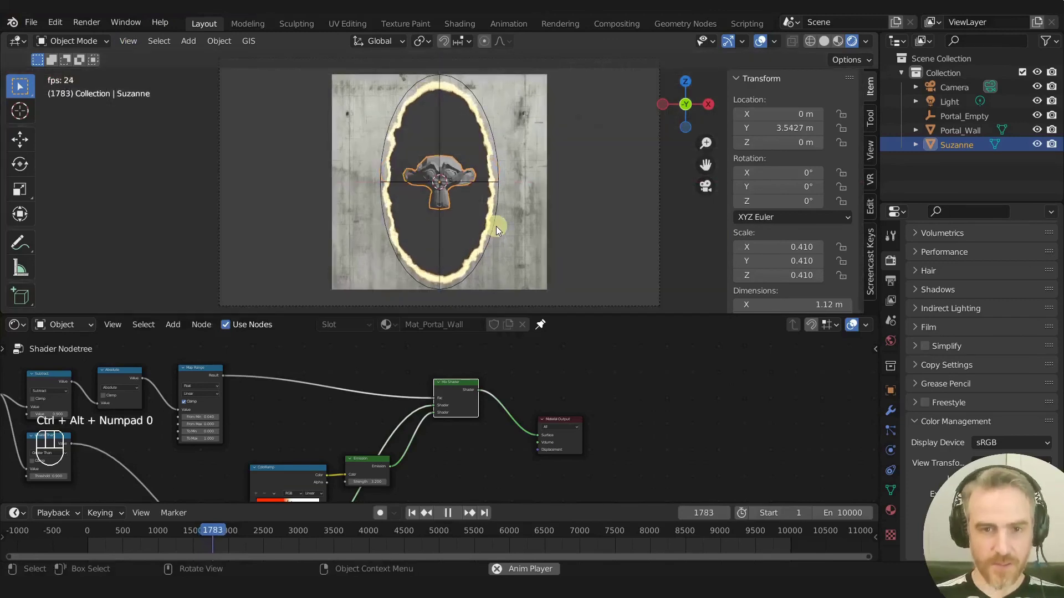
# - Scale the monkey head up to about 0.646 so it fills the portal's width
pyautogui.scroll(2, 477, 188)
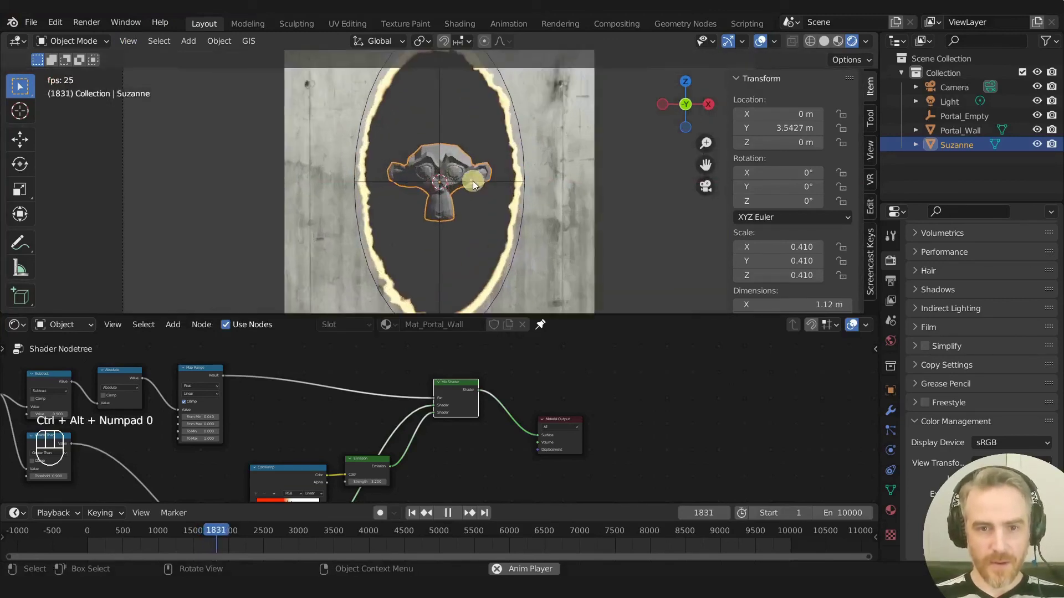
pyautogui.press('s')
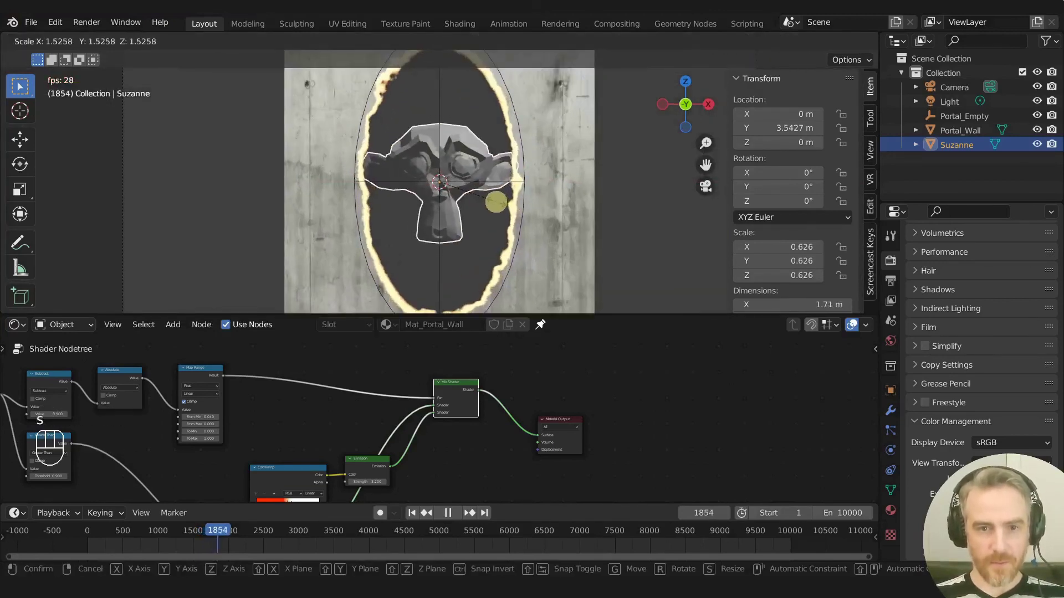
pyautogui.click(502, 211)
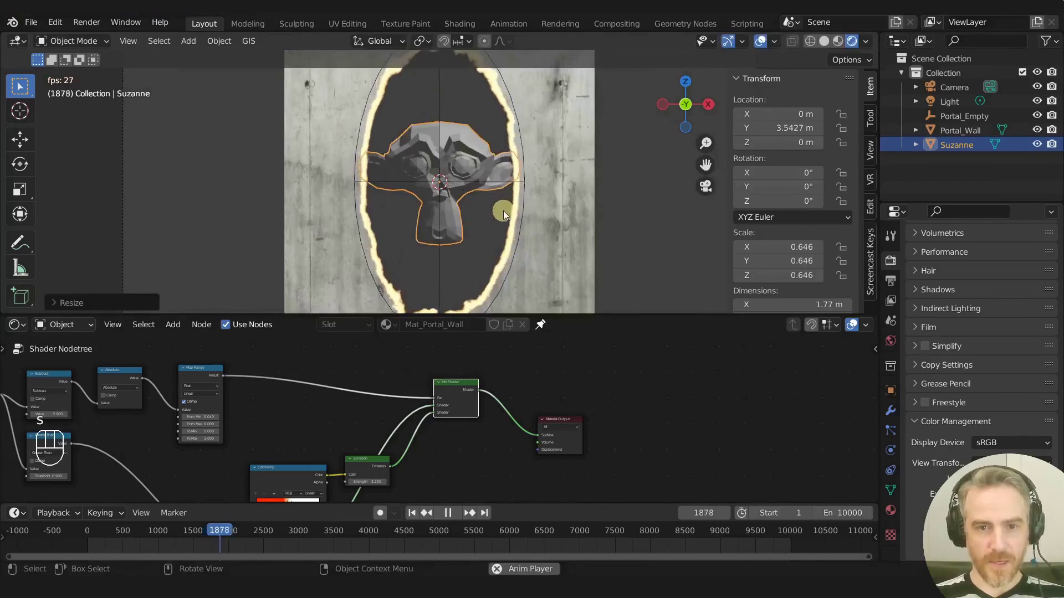
# - Duplicate the light and move the copy along Y to about -2.68 m, in front of the wall
pyautogui.moveTo(500, 218)
pyautogui.mouseDown(button='middle')
pyautogui.moveTo(467, 186)
pyautogui.moveTo(486, 210)
pyautogui.moveTo(479, 237)
pyautogui.moveTo(480, 225)
pyautogui.mouseUp(button='middle')
pyautogui.click(483, 139)
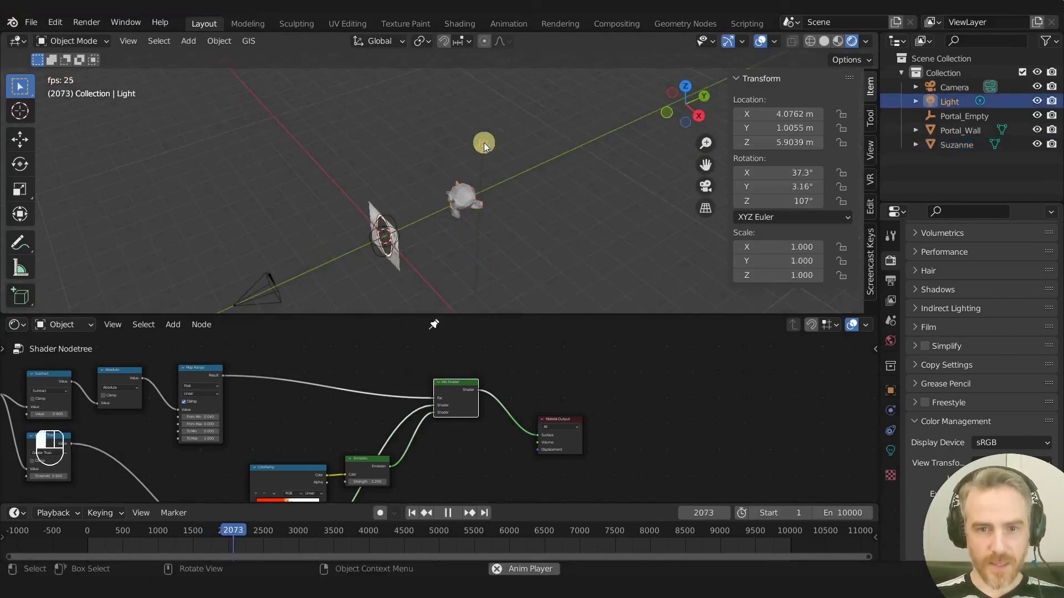
pyautogui.hotkey('shift', 'd')
pyautogui.press('y')
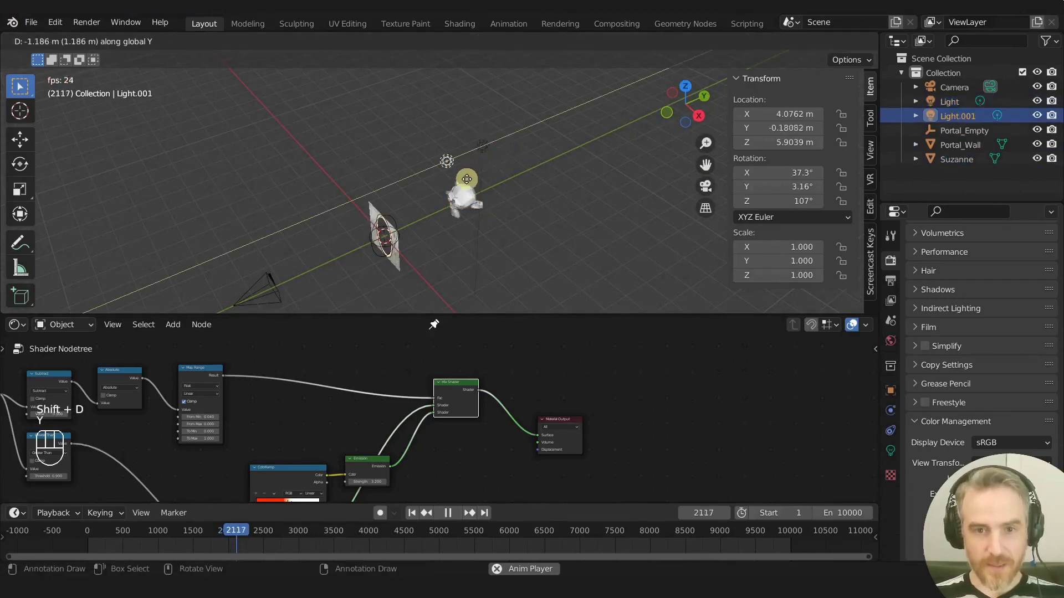
pyautogui.click(405, 229)
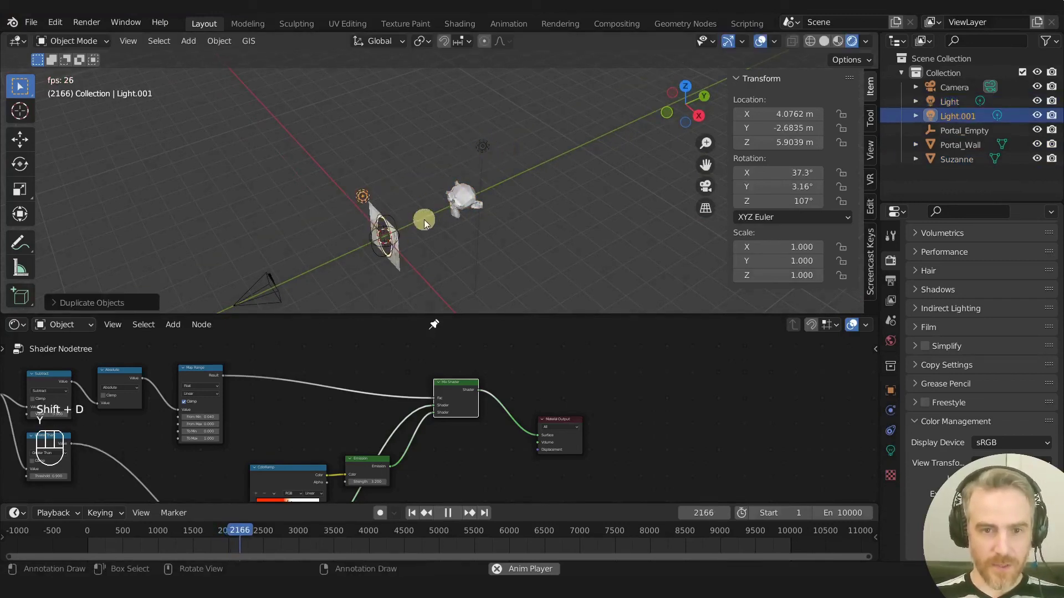
# - Duplicate the original light along X to about -6.17 m, on the monkey's opposite side
pyautogui.moveTo(414, 217); pyautogui.dragTo(563, 221, button='middle')
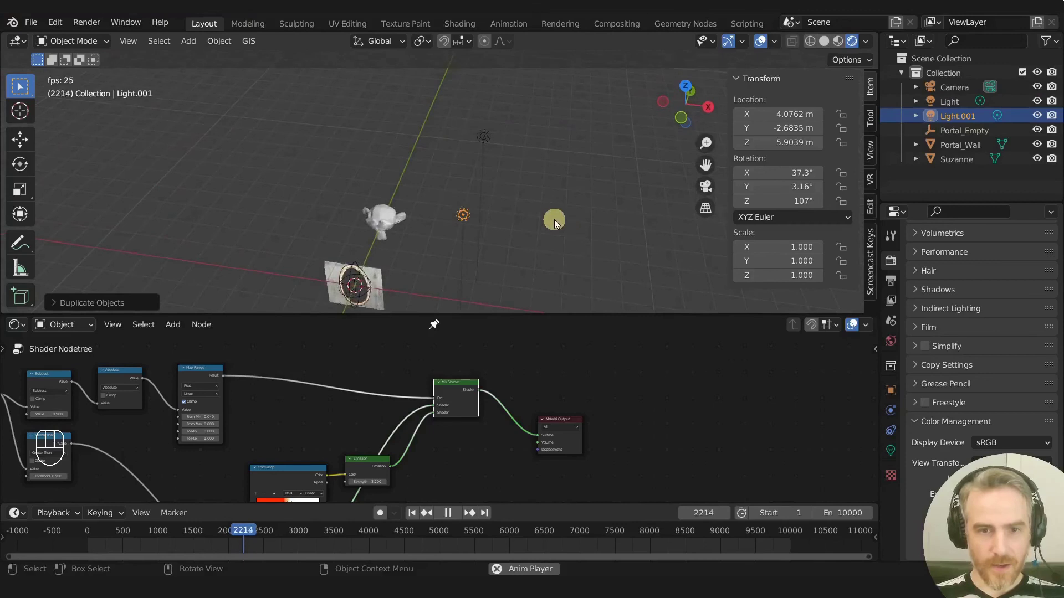
pyautogui.click(484, 132)
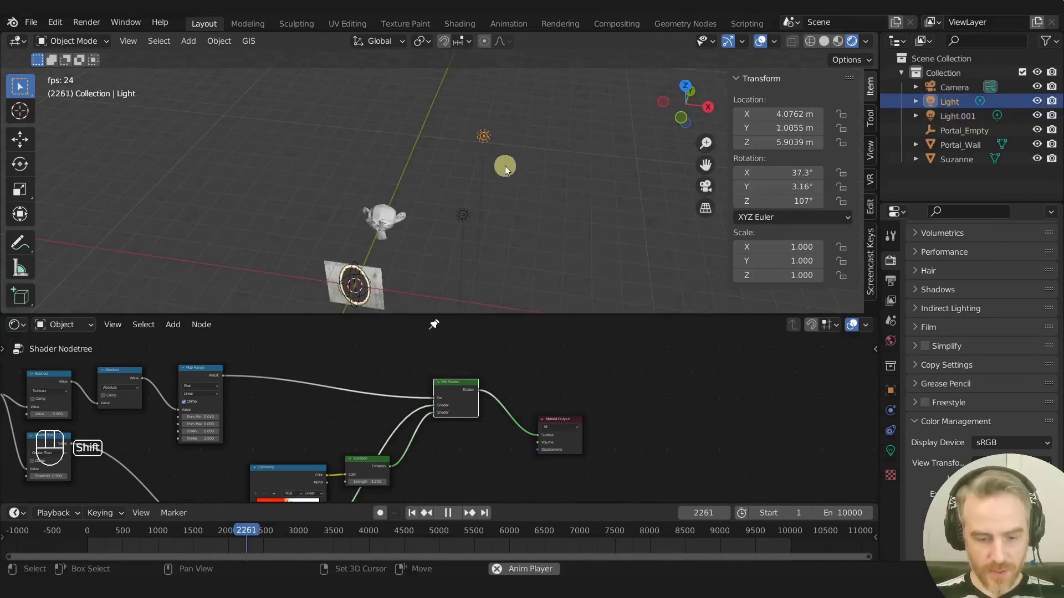
pyautogui.hotkey('shift', 'd')
pyautogui.press('x')
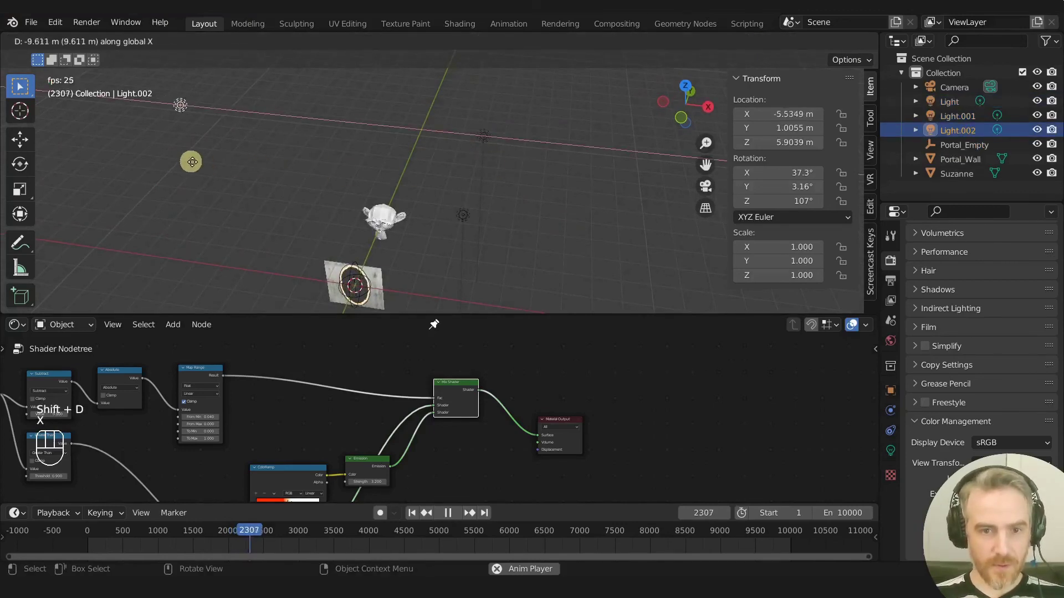
pyautogui.click(181, 162)
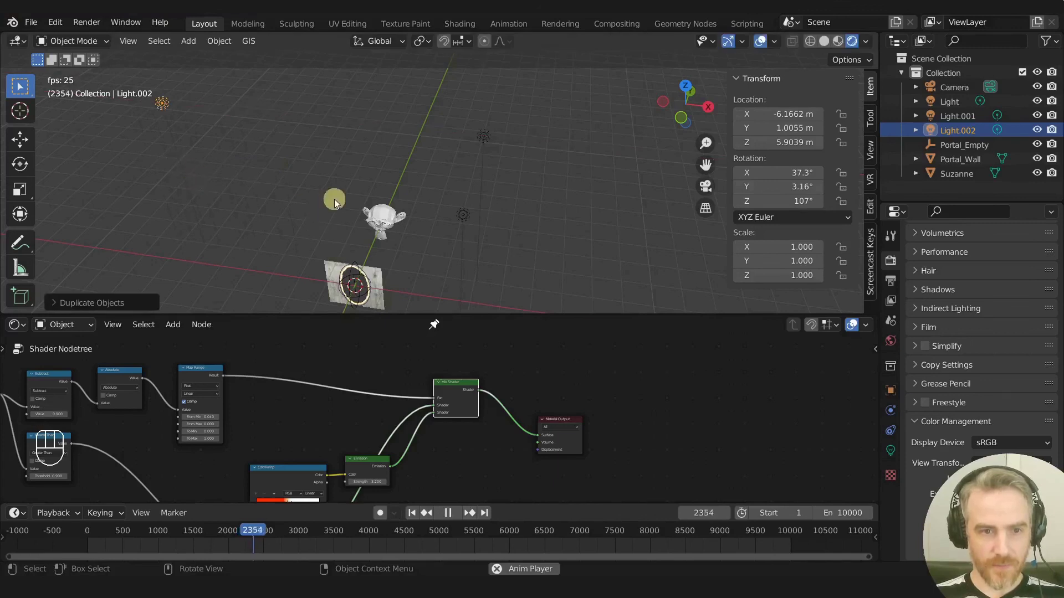
# - Lower the two lights beside the monkey along Z to about 1.74 m
pyautogui.moveTo(334, 198); pyautogui.dragTo(368, 188, button='middle')
pyautogui.keyDown('shift'); pyautogui.click(478, 87); pyautogui.keyUp('shift')
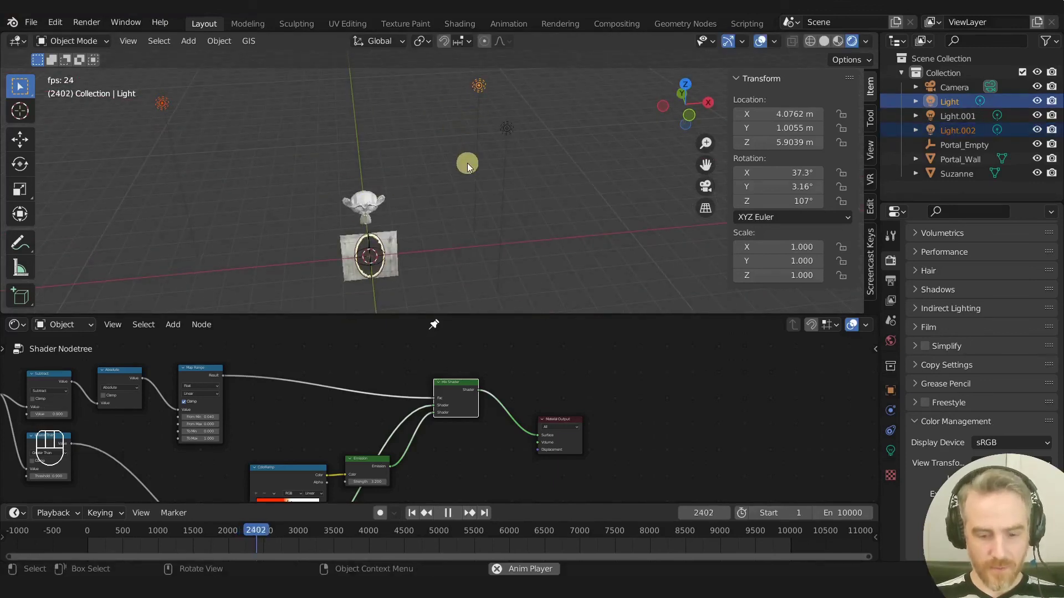
pyautogui.press('g')
pyautogui.press('z')
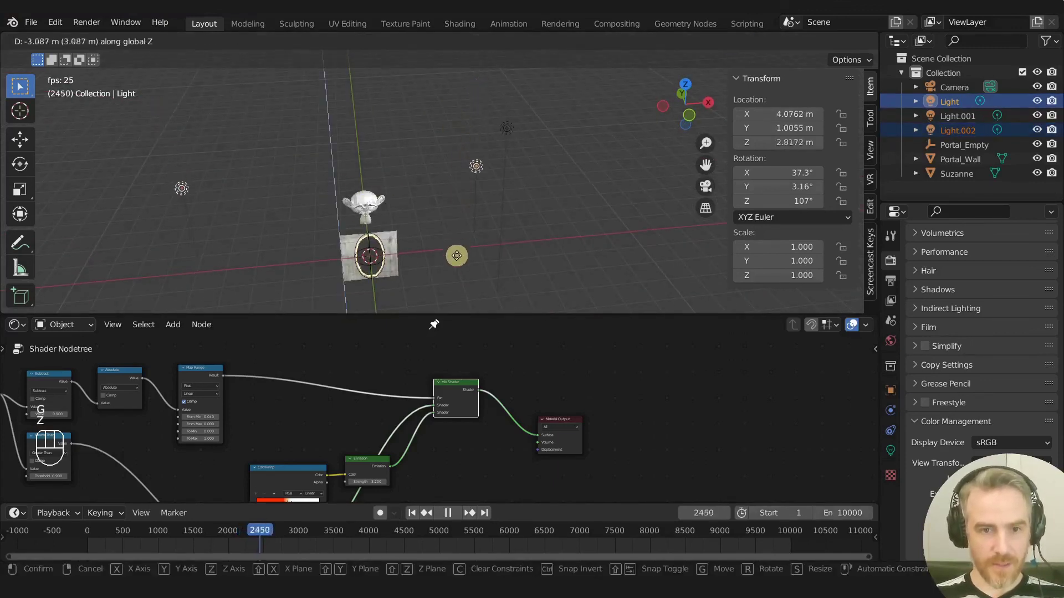
pyautogui.click(454, 271)
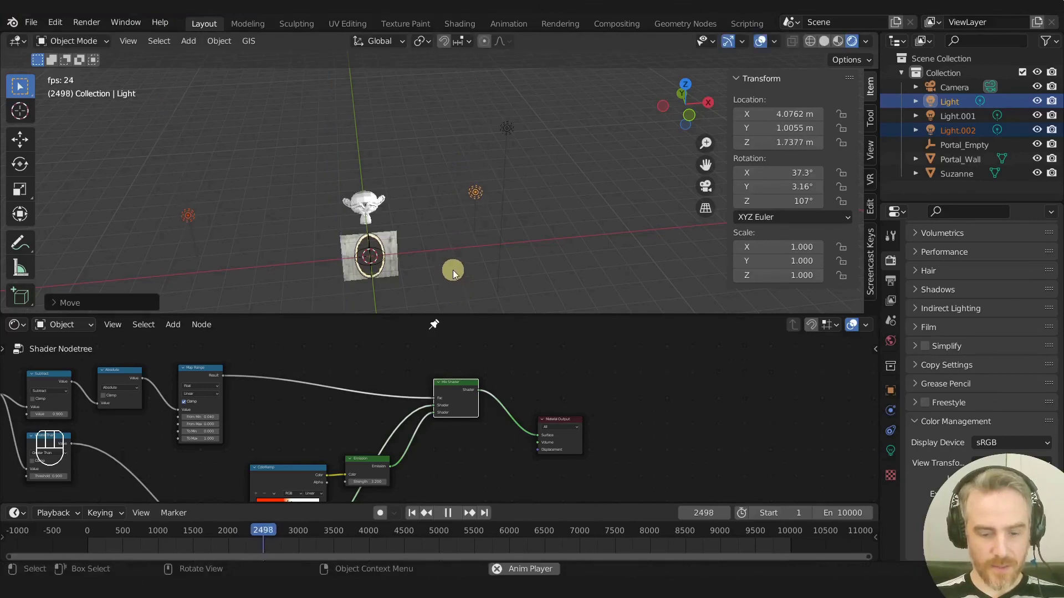
# - Spread the two side lights apart along X, placing the original at about 7.68 m, and check the result through the camera
pyautogui.press('s')
pyautogui.press('x')
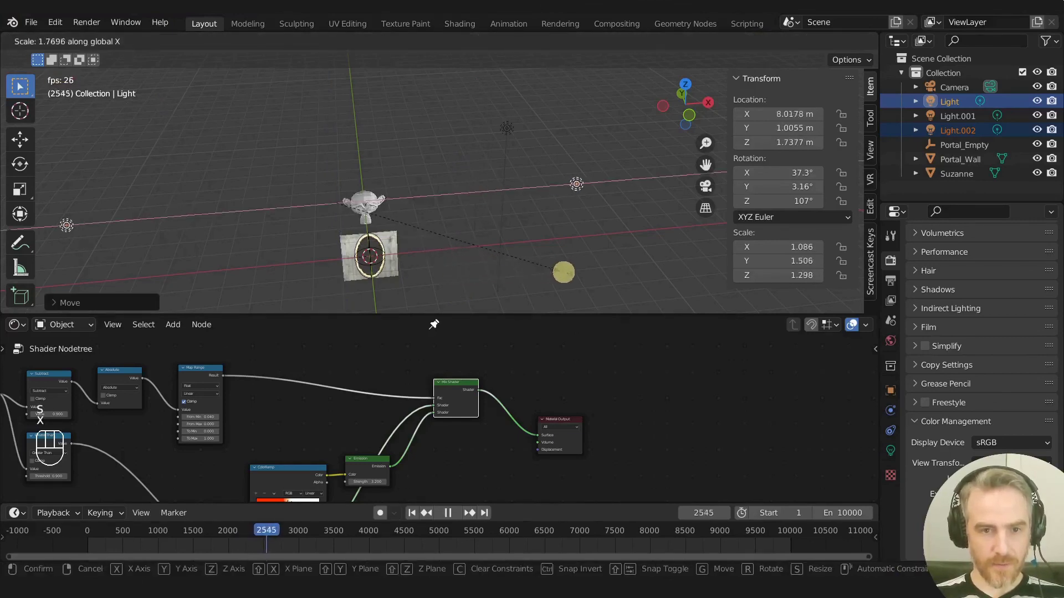
pyautogui.click(549, 272)
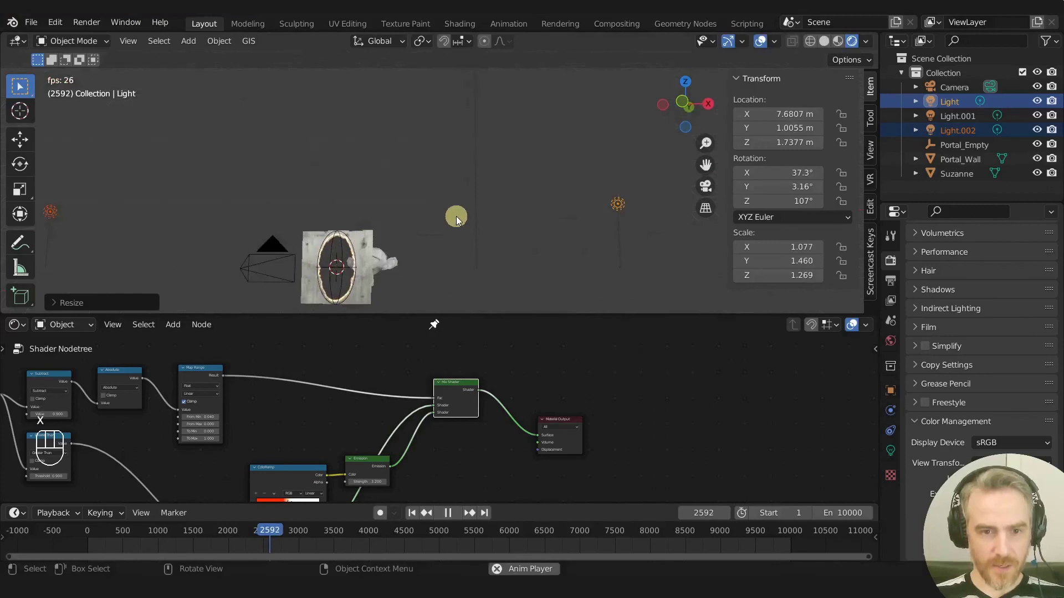
pyautogui.press('KP_0')
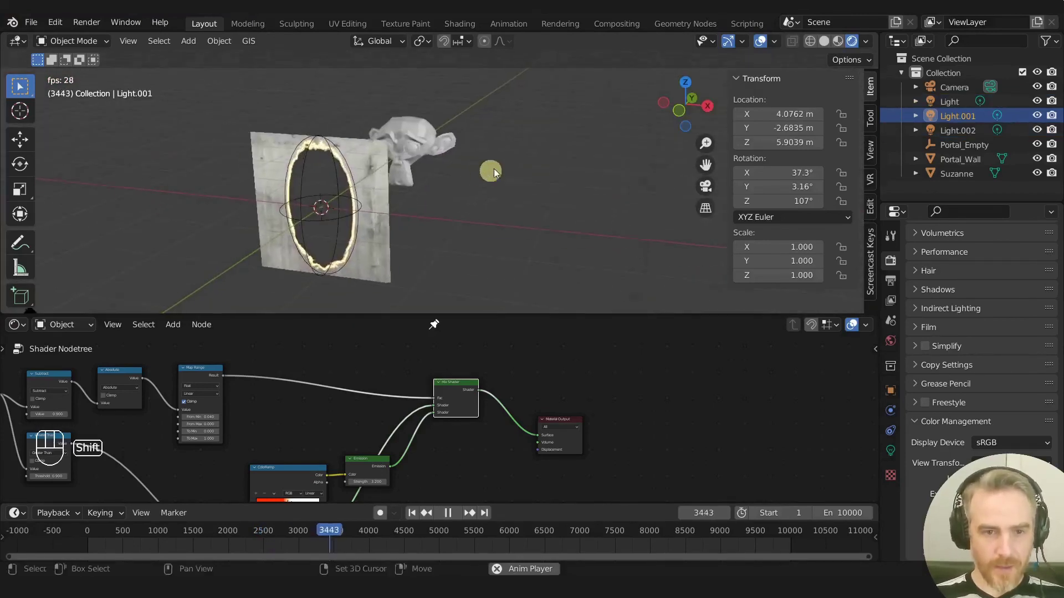
pyautogui.moveTo(493, 169); pyautogui.dragTo(458, 172, button='middle')
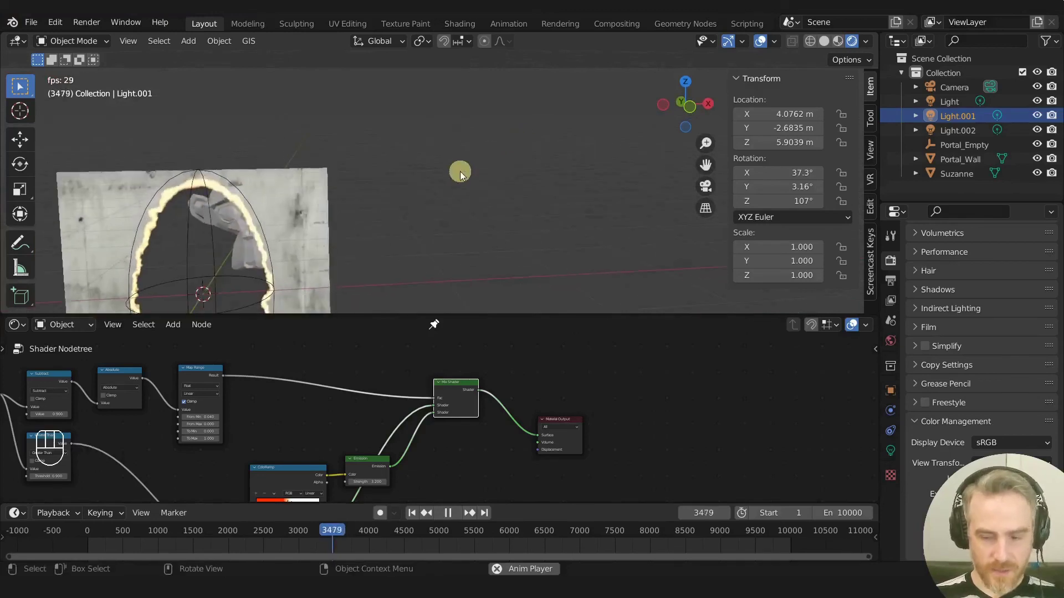
pyautogui.press('KP_0')
pyautogui.scroll(5, 497, 165)
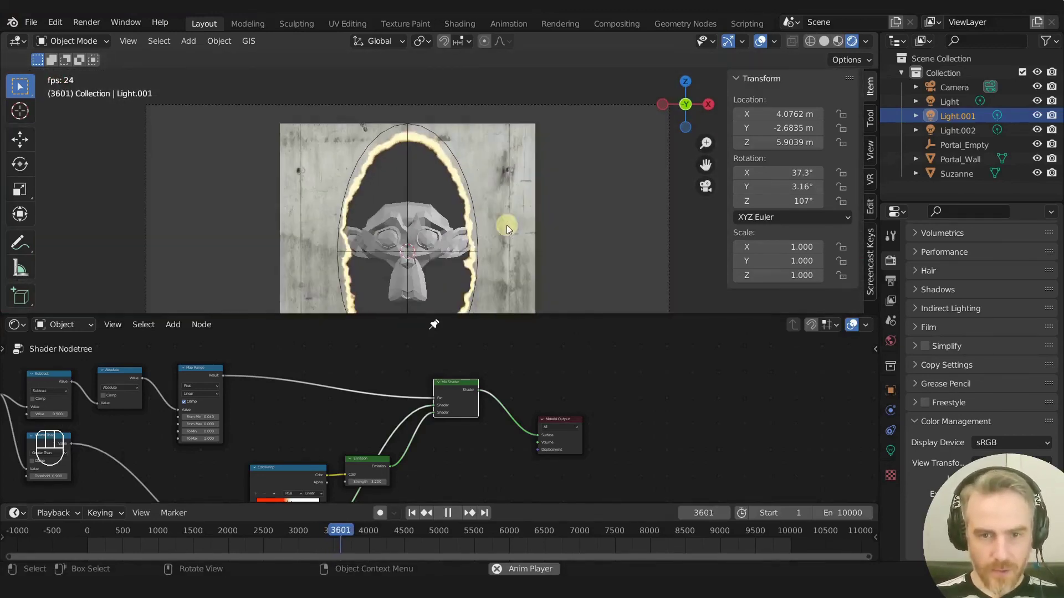
# - Move the concrete image texture node aside and insert a duplicate Emission node between it and the Mix Shader
pyautogui.moveTo(428, 493); pyautogui.dragTo(505, 407, button='middle')
pyautogui.moveTo(396, 414); pyautogui.dragTo(283, 434)
pyautogui.scroll(-2, 443, 443)
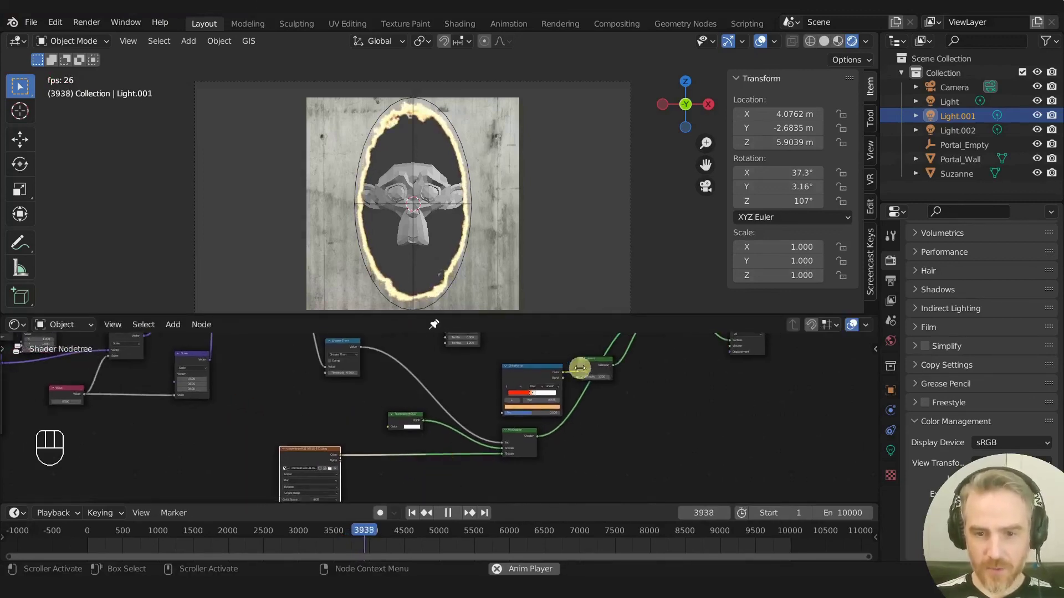
pyautogui.click(590, 360)
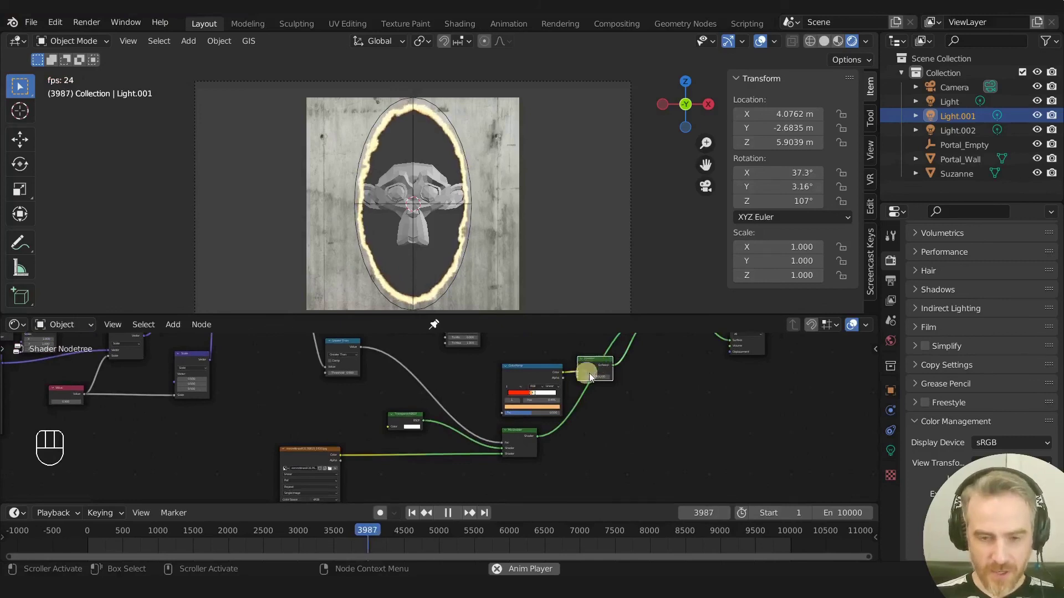
pyautogui.hotkey('shift', 'd')
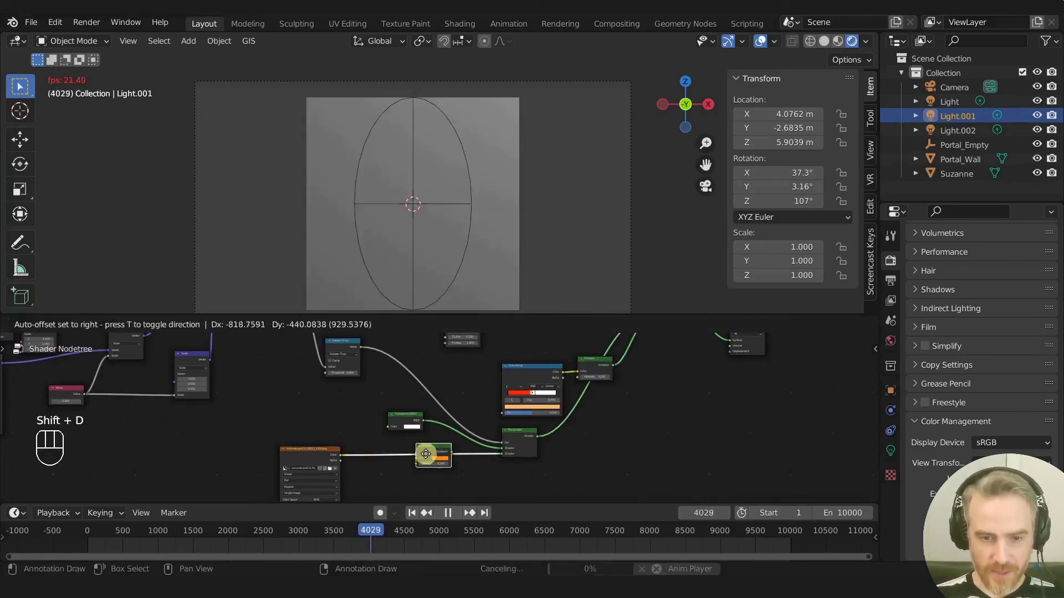
pyautogui.click(450, 476)
# - Set the duplicated Emission node's strength to 1 and reposition the node before the Mix Shader
pyautogui.scroll(2, 452, 441)
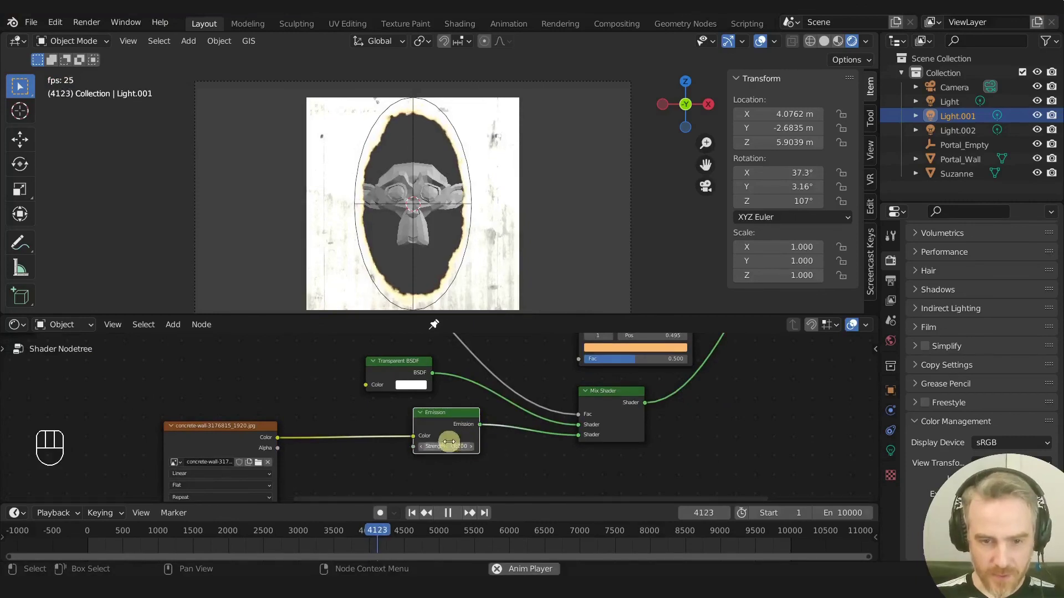
pyautogui.press('Return')
pyautogui.moveTo(452, 420); pyautogui.dragTo(424, 442)
pyautogui.scroll(-3, 450, 435)
pyautogui.scroll(3, 425, 442)
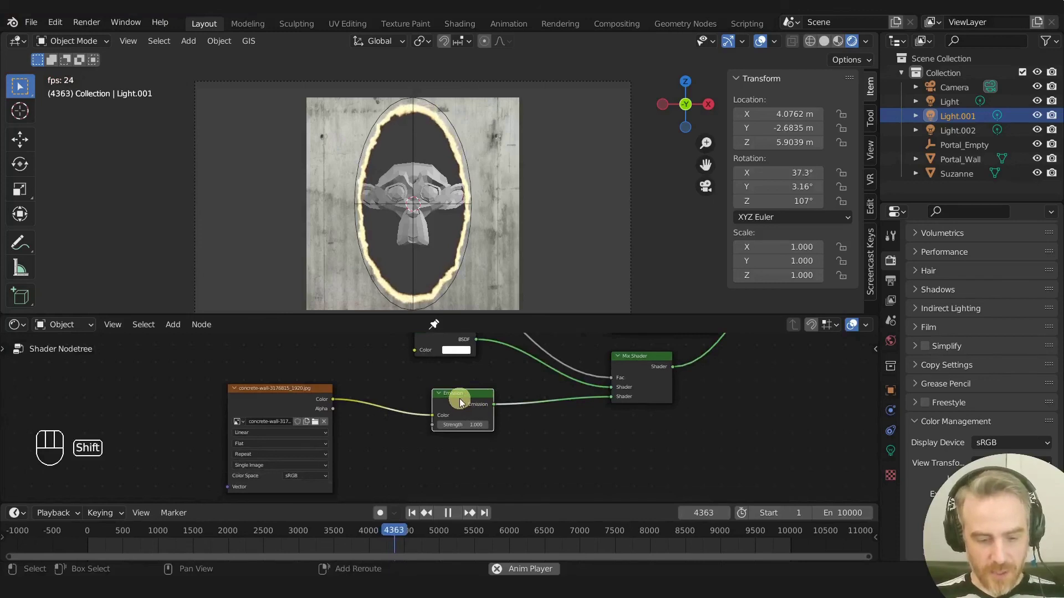
# - Switch the wall's Emission node to a Principled BSDF shader
pyautogui.hotkey('shift', 's')
pyautogui.moveTo(459, 399)
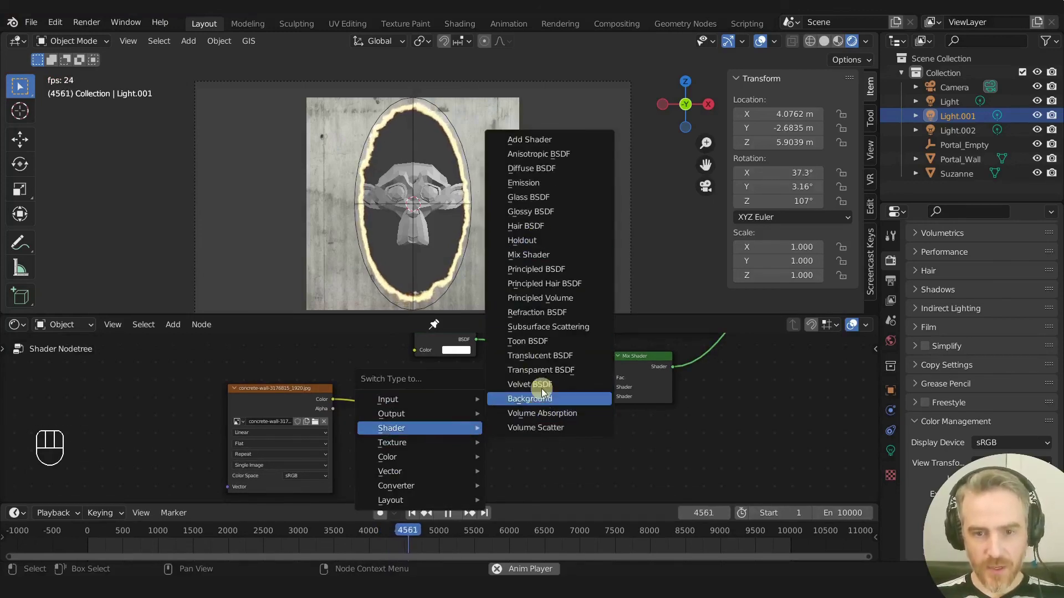
pyautogui.click(537, 270)
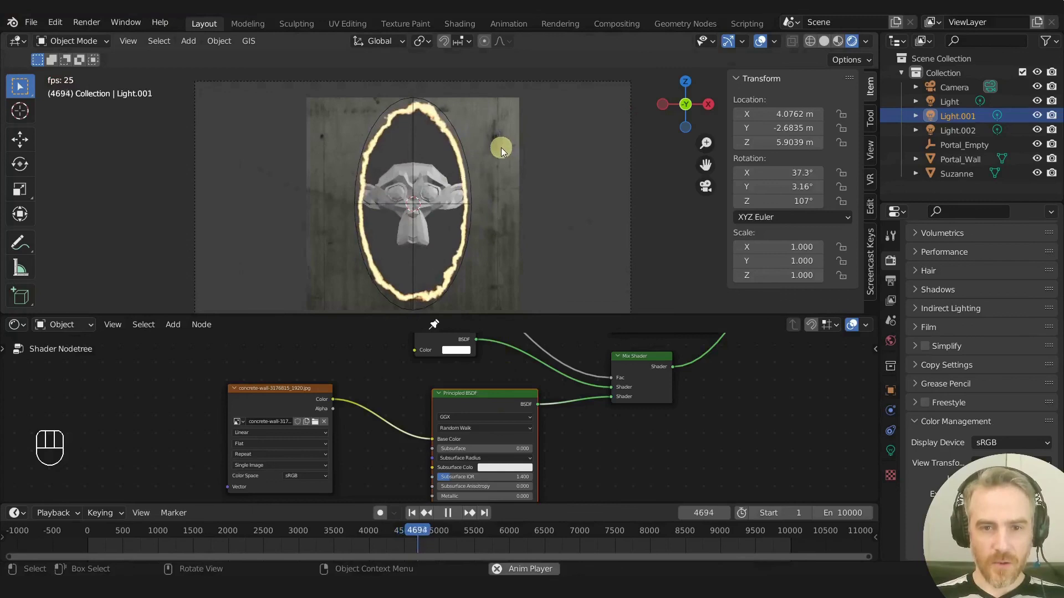
# - Set the pivot point to the 3D Cursor and scale the front light toward the wall to about 0.68
pyautogui.moveTo(536, 129); pyautogui.dragTo(494, 97, button='middle')
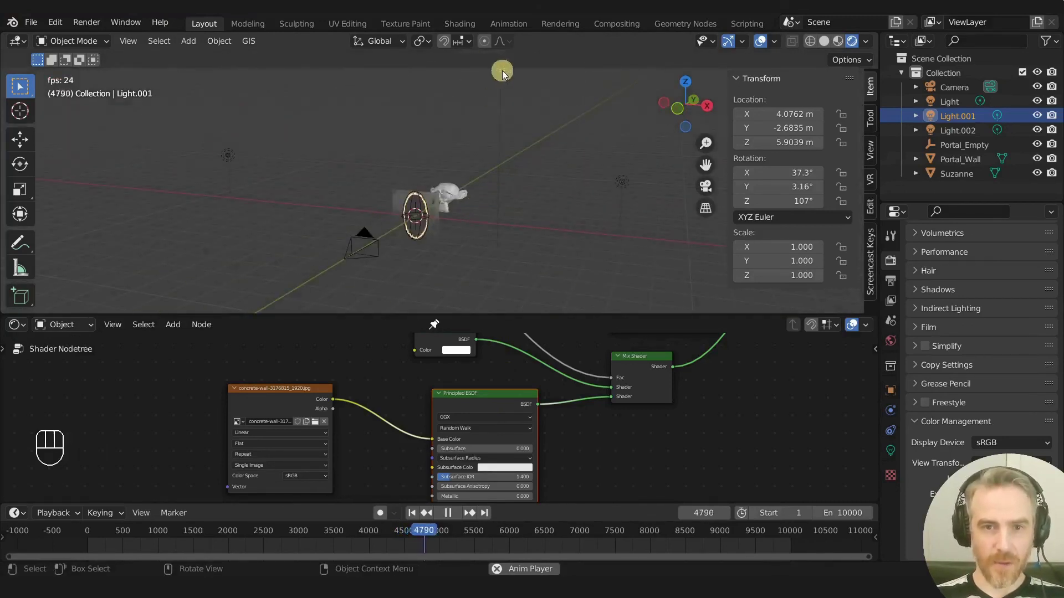
pyautogui.click(436, 43)
pyautogui.click(436, 71)
pyautogui.moveTo(421, 216); pyautogui.dragTo(448, 215, button='middle')
pyautogui.press('s')
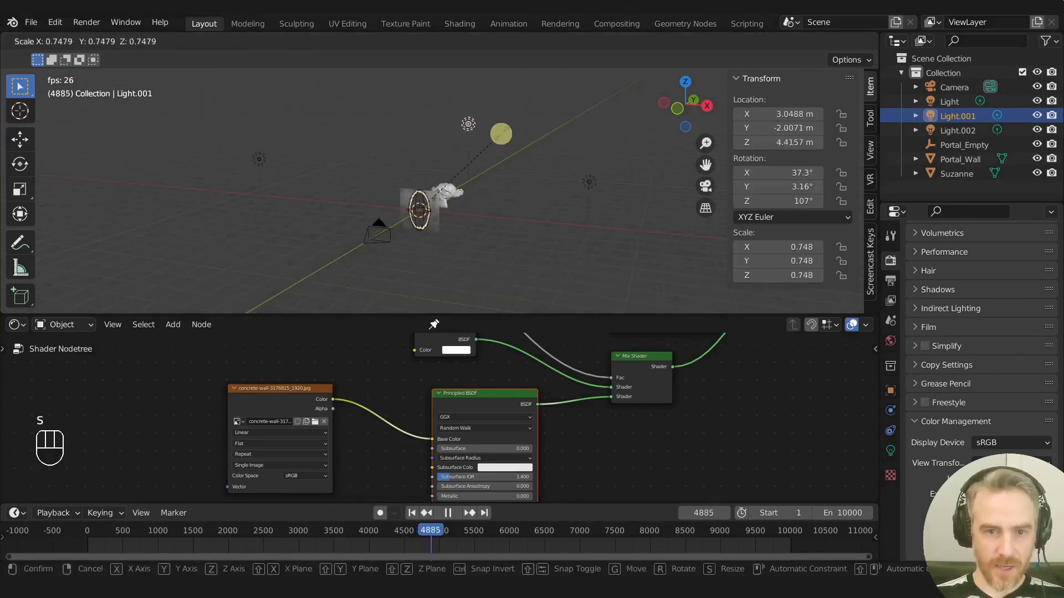
pyautogui.click(444, 205)
pyautogui.press('KP_0')
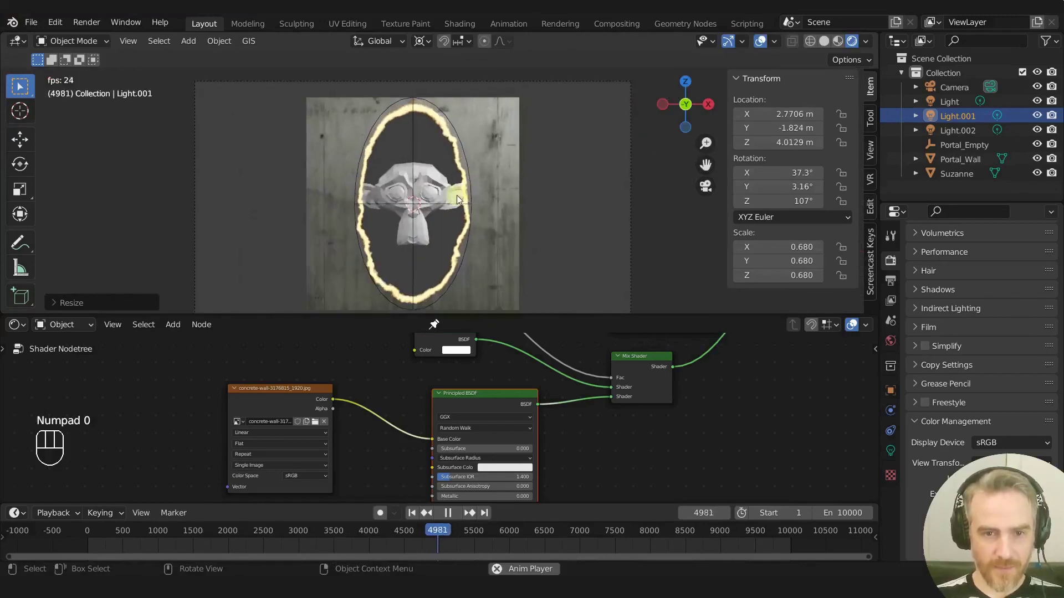
# - Rewind the animation to its start and stop the playback
pyautogui.moveTo(414, 131); pyautogui.dragTo(428, 167, button='middle')
pyautogui.scroll(-2, 428, 167)
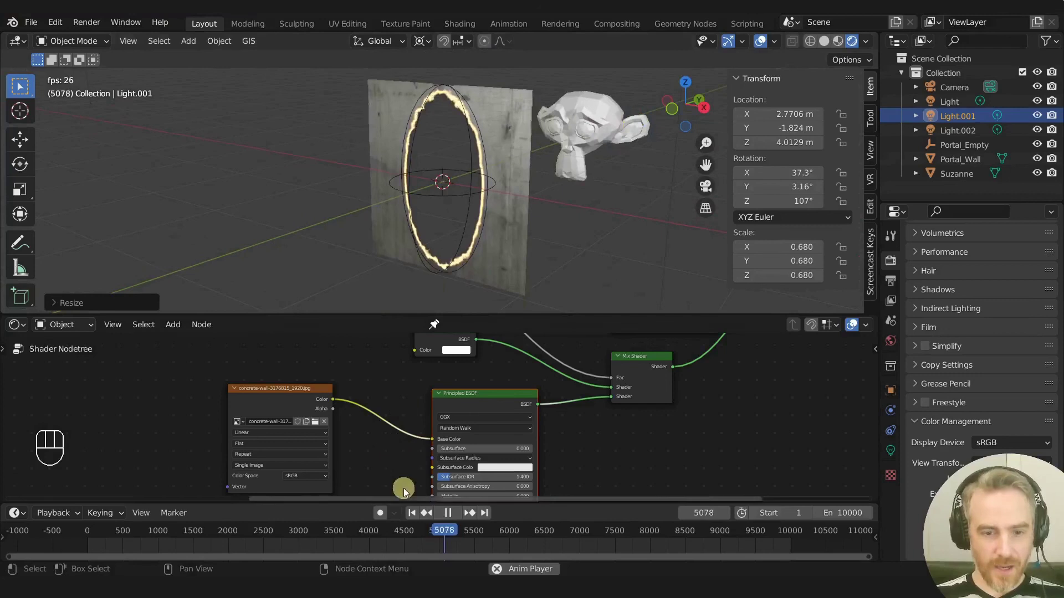
pyautogui.click(412, 513)
pyautogui.press('space')
# - Insert a Location keyframe for Portal_Empty at frame 40
pyautogui.moveTo(122, 526); pyautogui.dragTo(581, 540, button='middle')
pyautogui.moveTo(604, 544); pyautogui.dragTo(244, 549, button='middle')
pyautogui.keyDown('ctrl'); pyautogui.moveTo(400, 548); pyautogui.dragTo(456, 546, button='middle'); pyautogui.keyUp('ctrl')
pyautogui.moveTo(227, 538); pyautogui.dragTo(744, 549, button='middle')
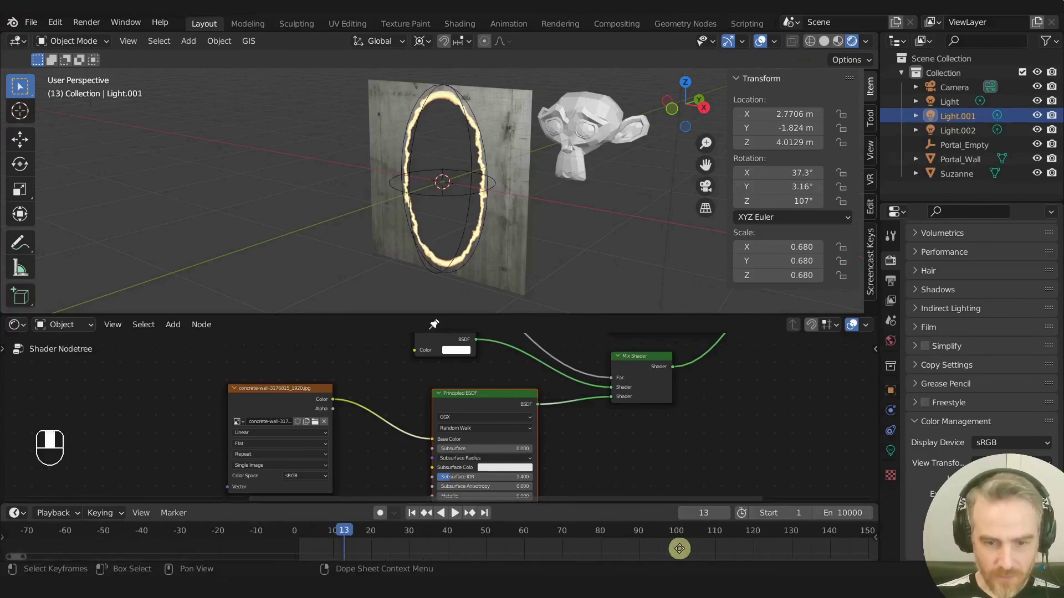
pyautogui.rightClick(404, 533)
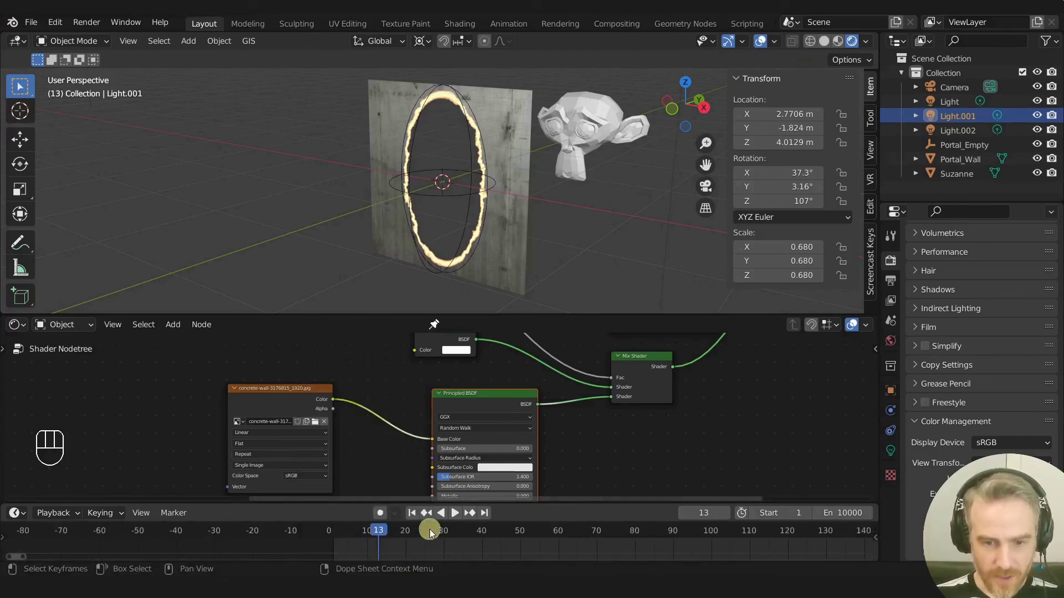
pyautogui.click(482, 540)
pyautogui.click(477, 197)
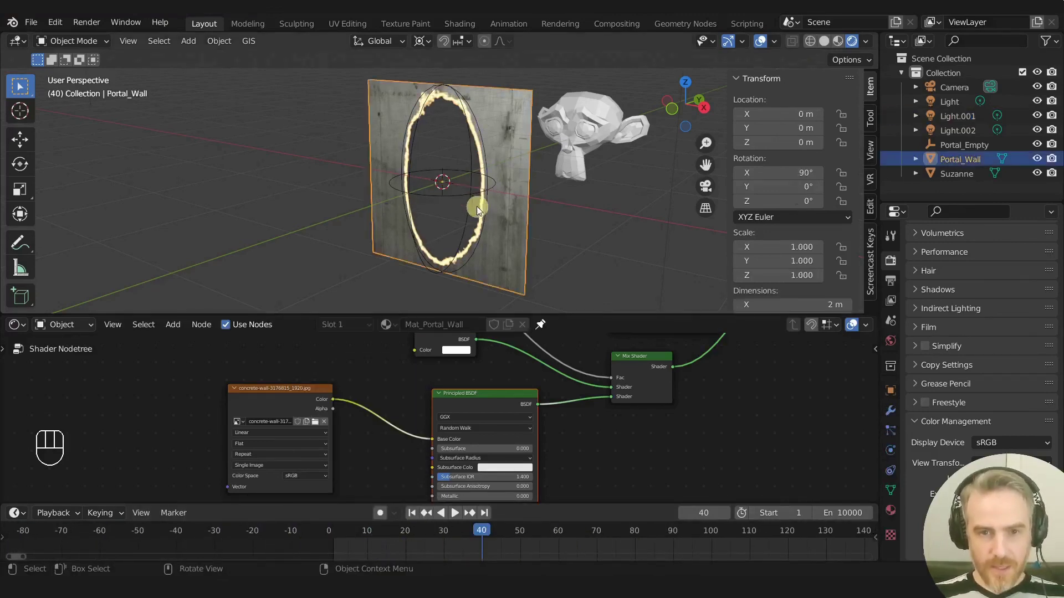
pyautogui.click(476, 197)
pyautogui.press('i')
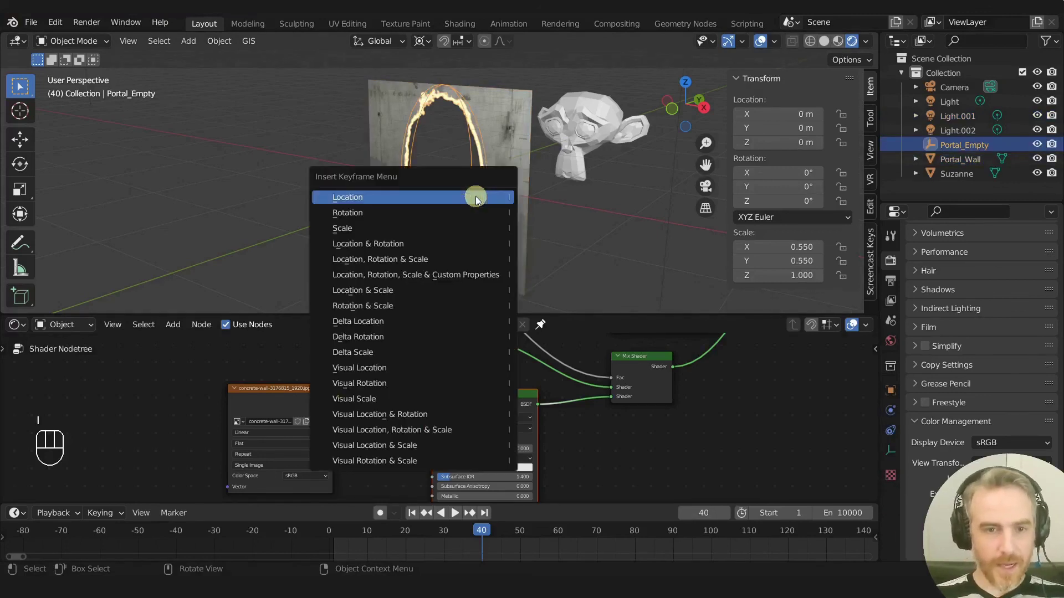
pyautogui.click(476, 197)
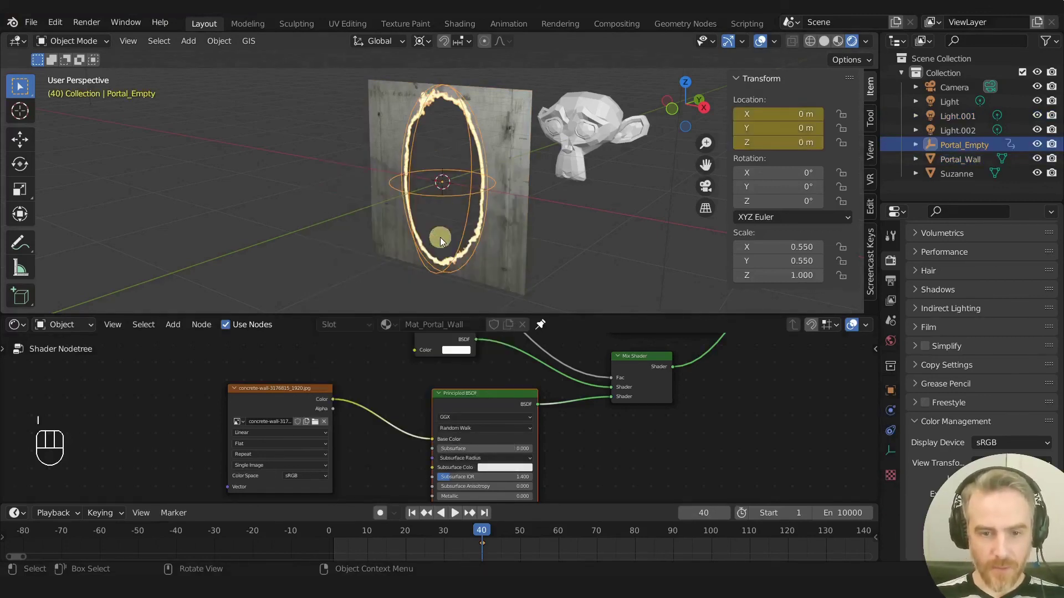
# - At frame 20, move Portal_Empty along Y to about -0.64 m in front of the wall and insert a Location keyframe
pyautogui.moveTo(479, 536); pyautogui.dragTo(405, 535)
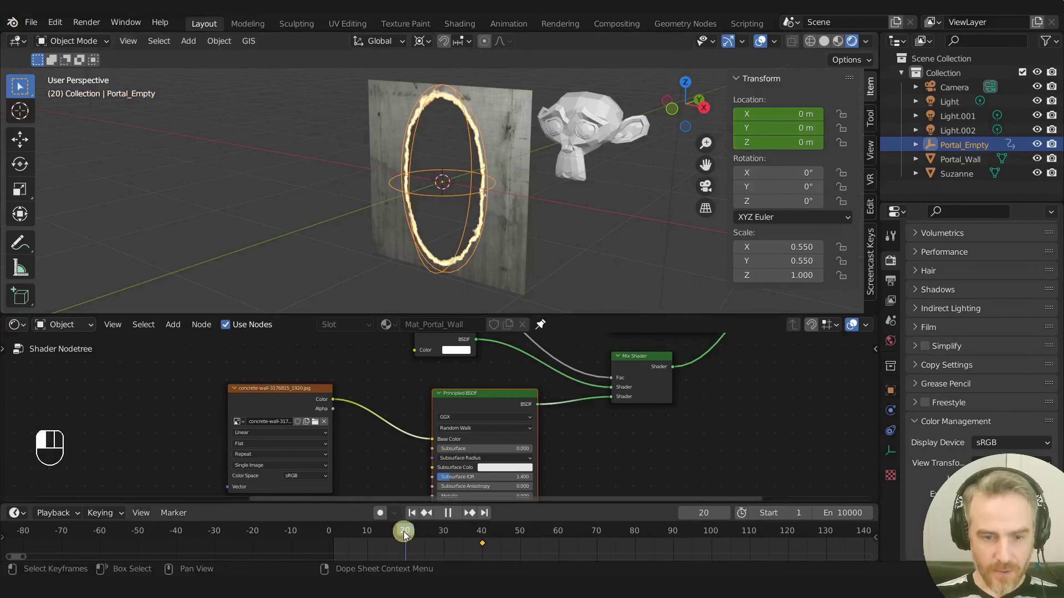
pyautogui.press('g')
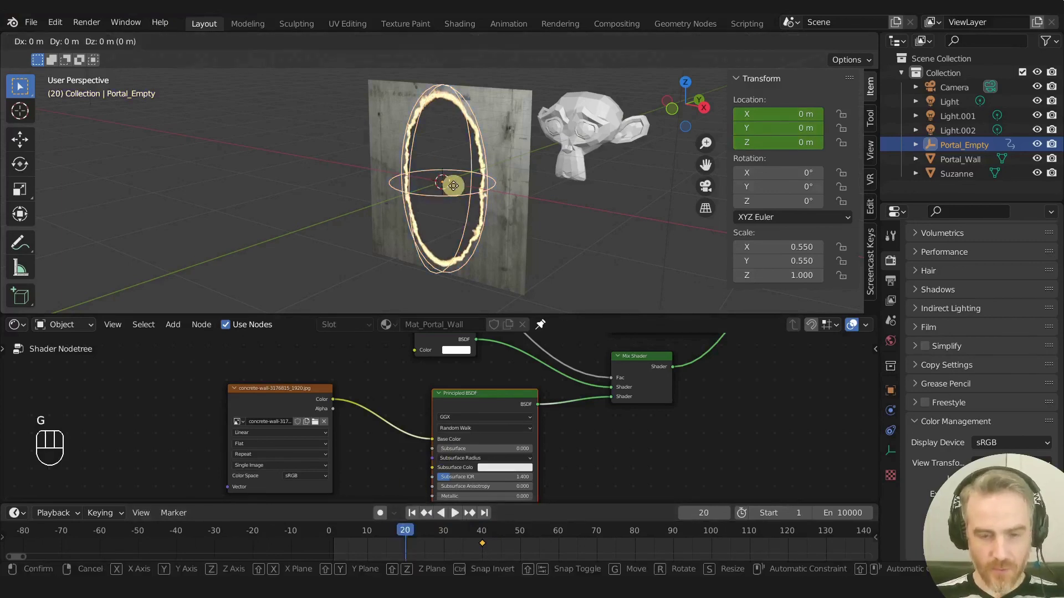
pyautogui.press('y')
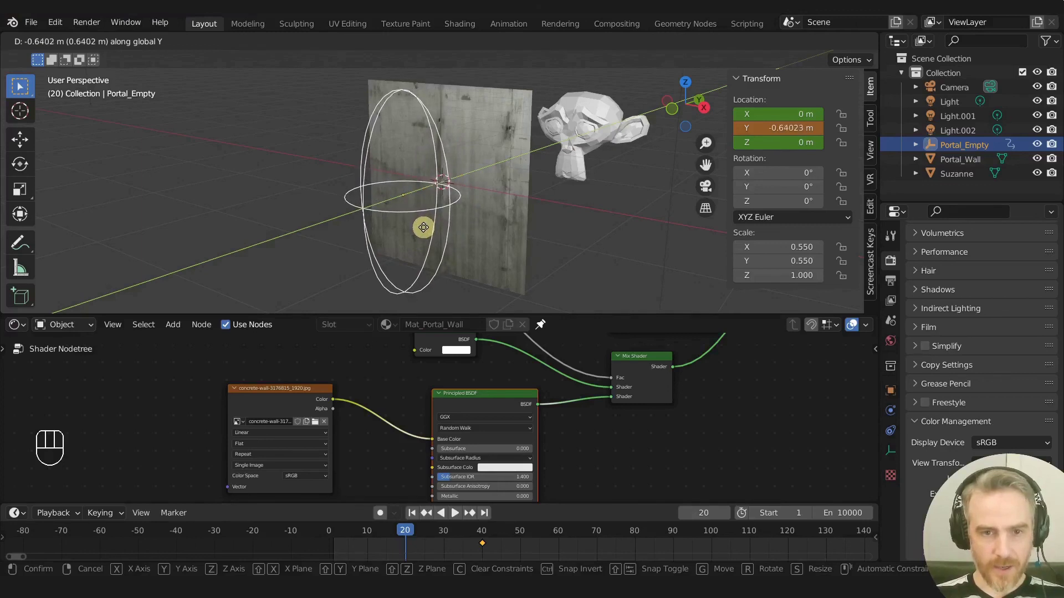
pyautogui.click(424, 230)
pyautogui.press('i')
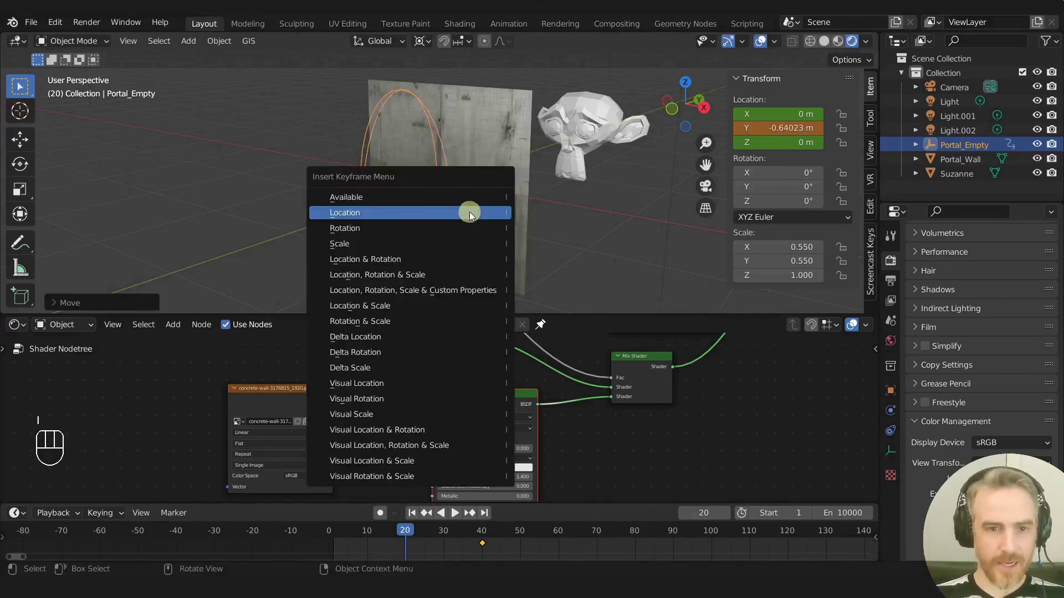
pyautogui.click(470, 212)
# - Play the portal opening from about frame 3 to check its speed, and stop the playback
pyautogui.moveTo(405, 532); pyautogui.dragTo(342, 531)
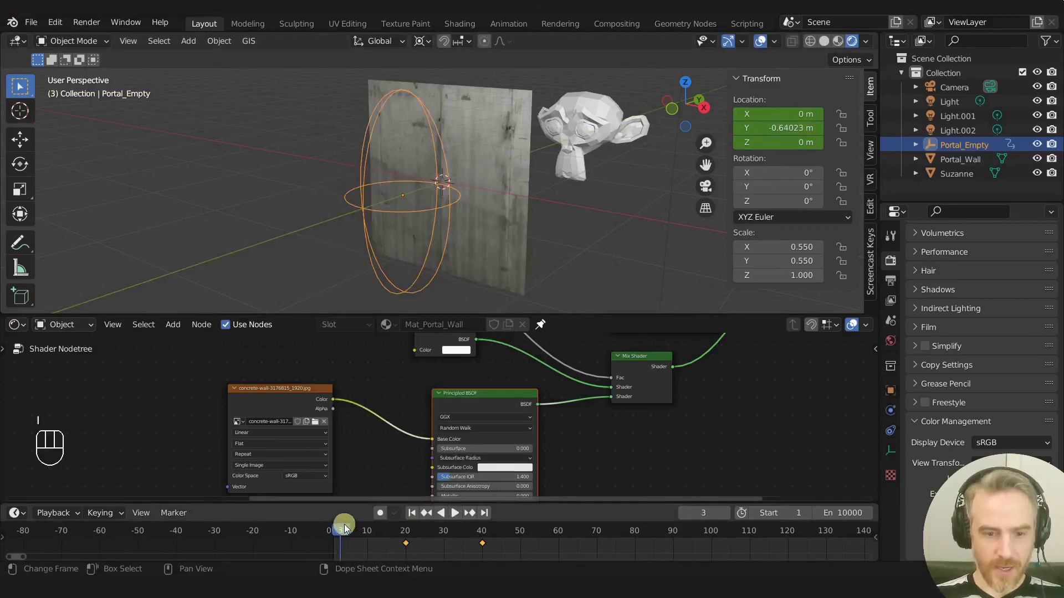
pyautogui.press('space')
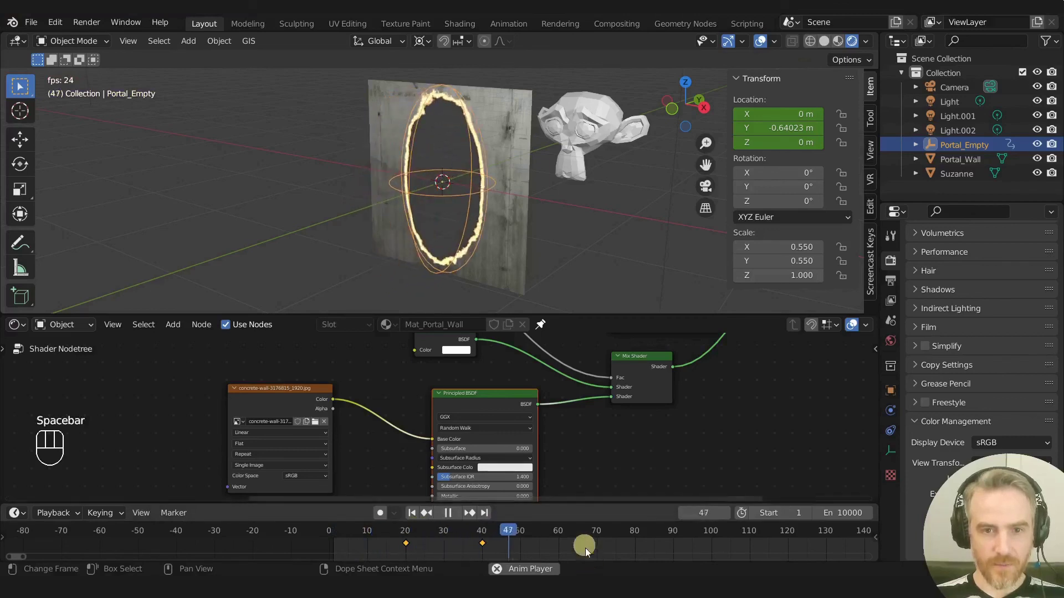
pyautogui.press('space')
# - Move Portal_Empty's second Location keyframe to frame 60 to slow the portal opening
pyautogui.moveTo(523, 542); pyautogui.dragTo(395, 564, button='middle')
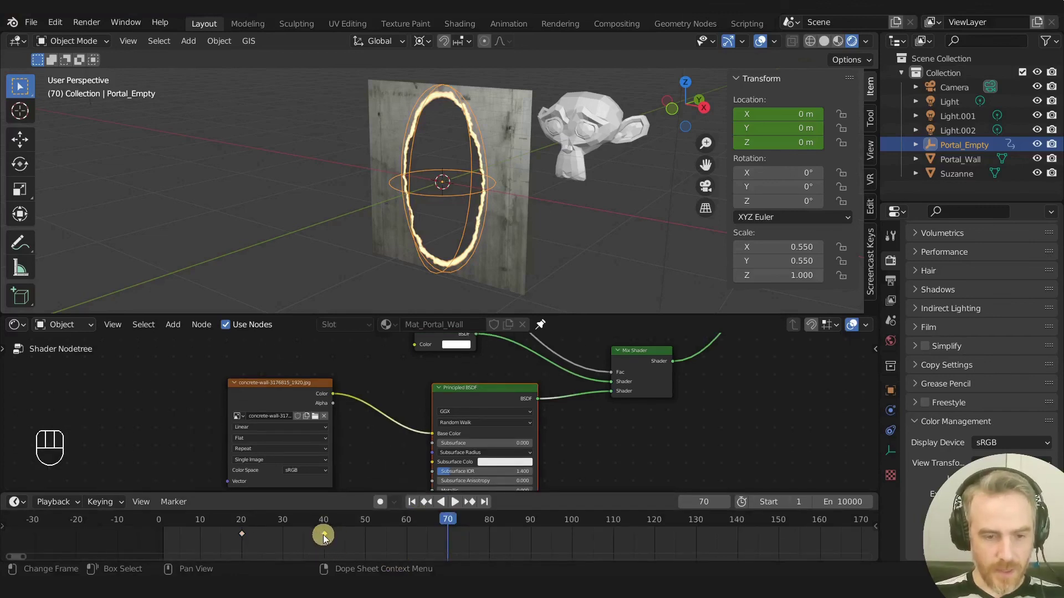
pyautogui.press('g')
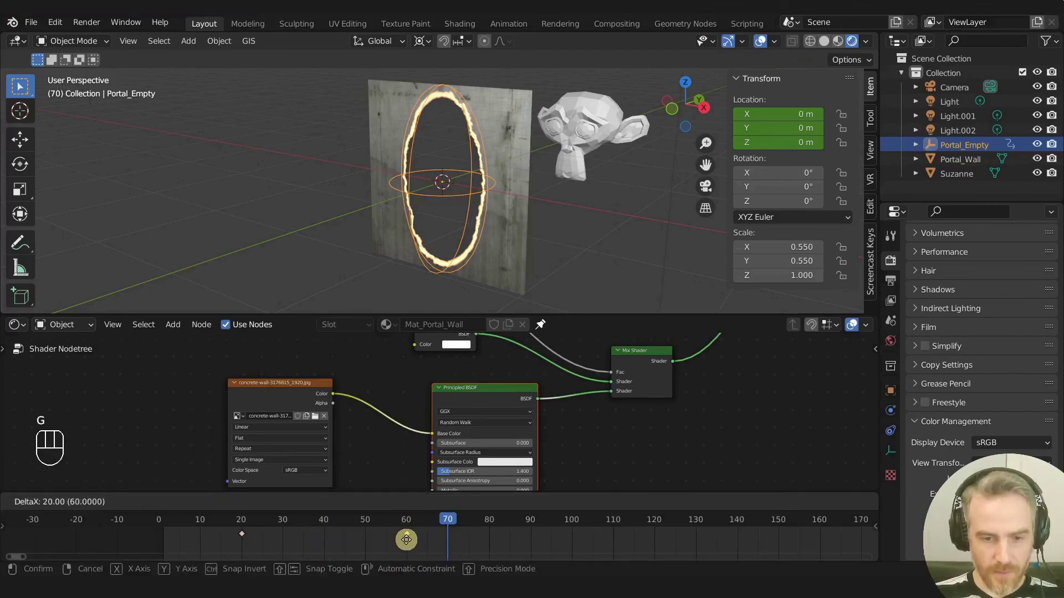
pyautogui.click(406, 540)
# - Replay the retimed portal opening from before frame 20 and view the wall from a more frontal angle
pyautogui.click(221, 527)
pyautogui.press('space')
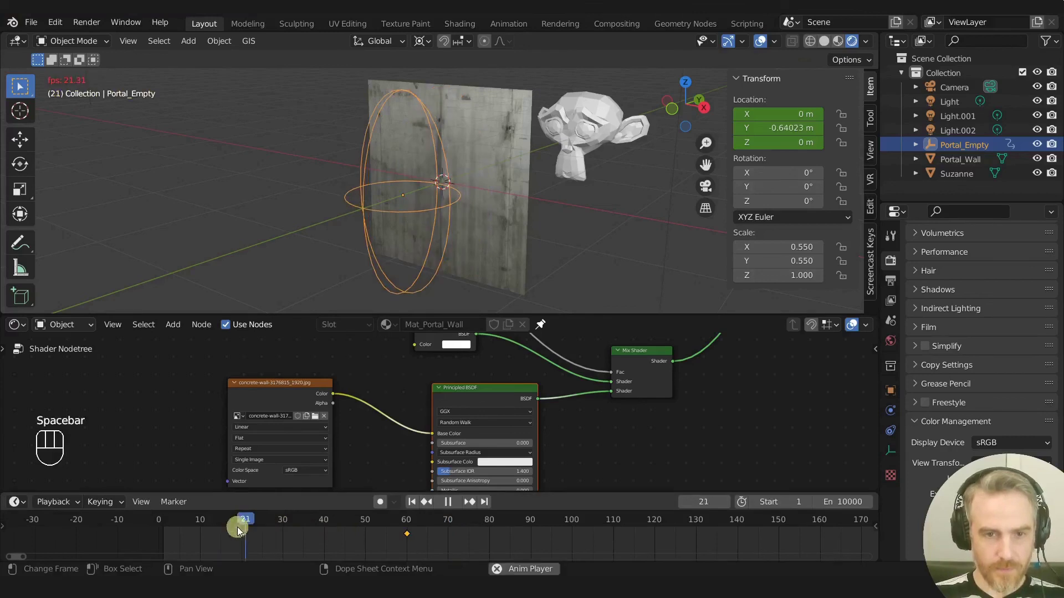
pyautogui.press('space')
pyautogui.moveTo(460, 223); pyautogui.dragTo(478, 238, button='middle')
pyautogui.scroll(-1, 441, 414)
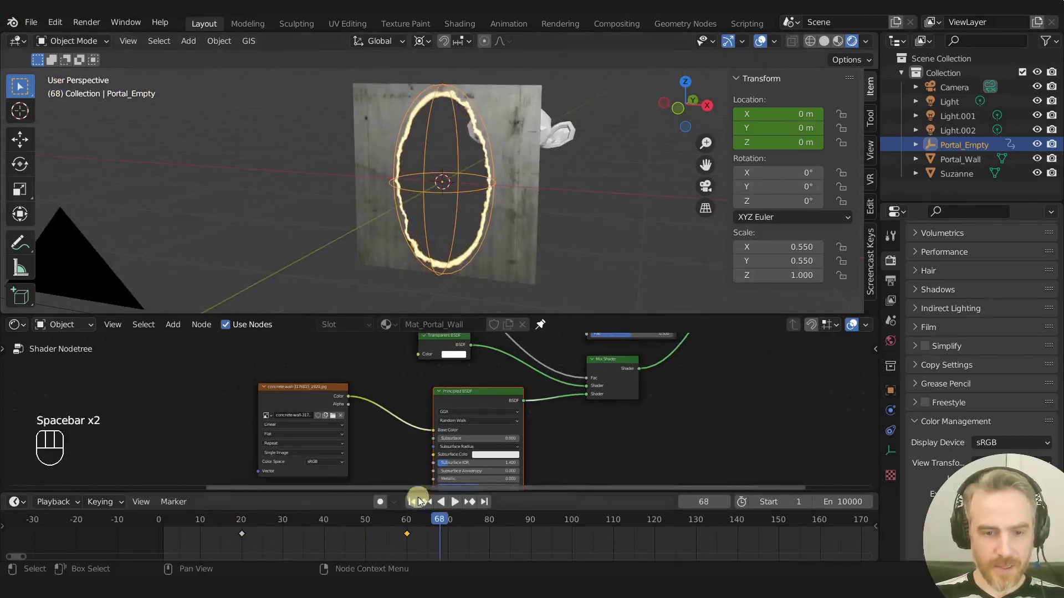
# - Duplicate both Portal_Empty keyframes and place the copies at frames 110 and 150
pyautogui.hotkey('shift', 'f')
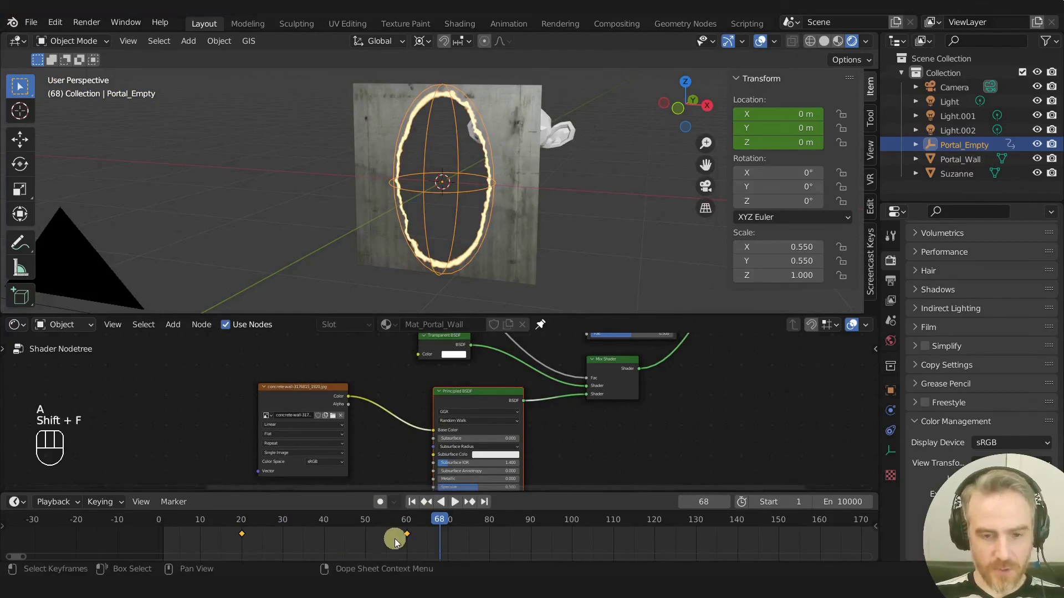
pyautogui.hotkey('shift', 'd')
pyautogui.click(761, 537)
pyautogui.moveTo(677, 533); pyautogui.dragTo(517, 548, button='middle')
pyautogui.press('g')
pyautogui.click(544, 541)
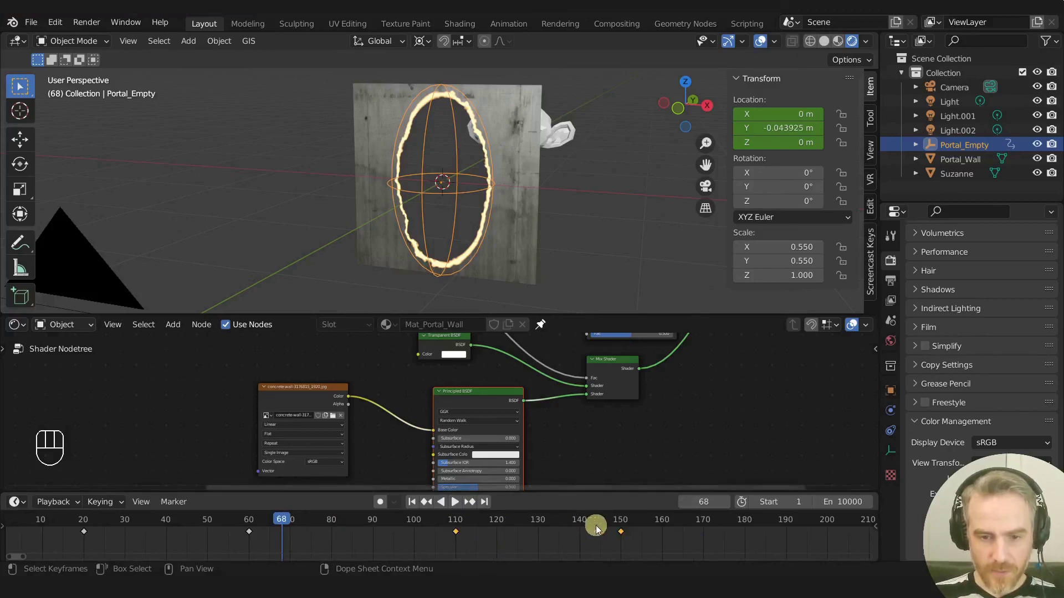
# - Reverse the duplicated keyframes by scaling them -1 around frame 150, and move them back to frames 110 and 150
pyautogui.moveTo(582, 520); pyautogui.dragTo(622, 539)
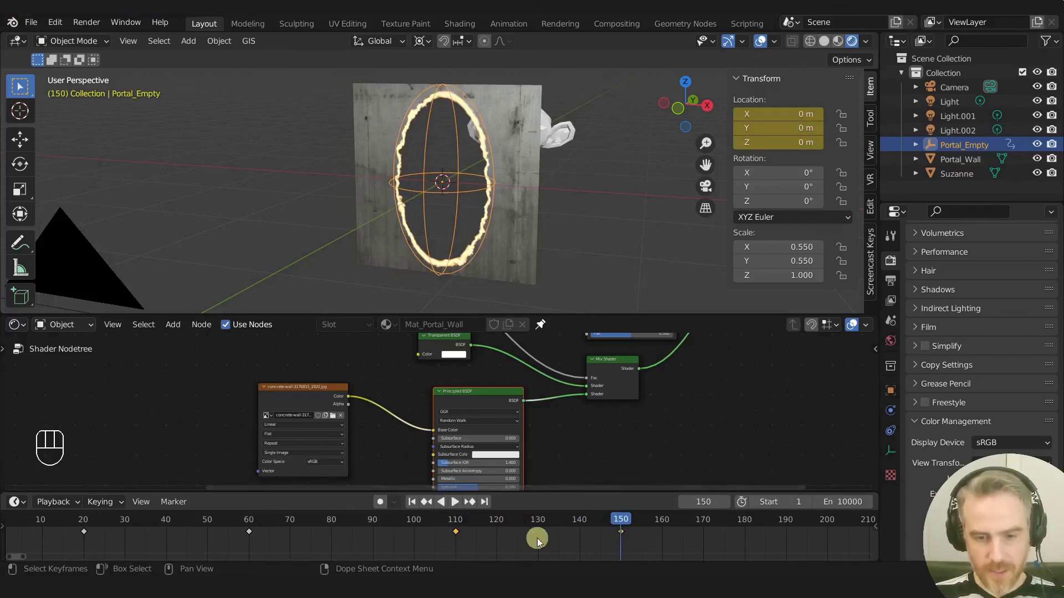
pyautogui.press('s')
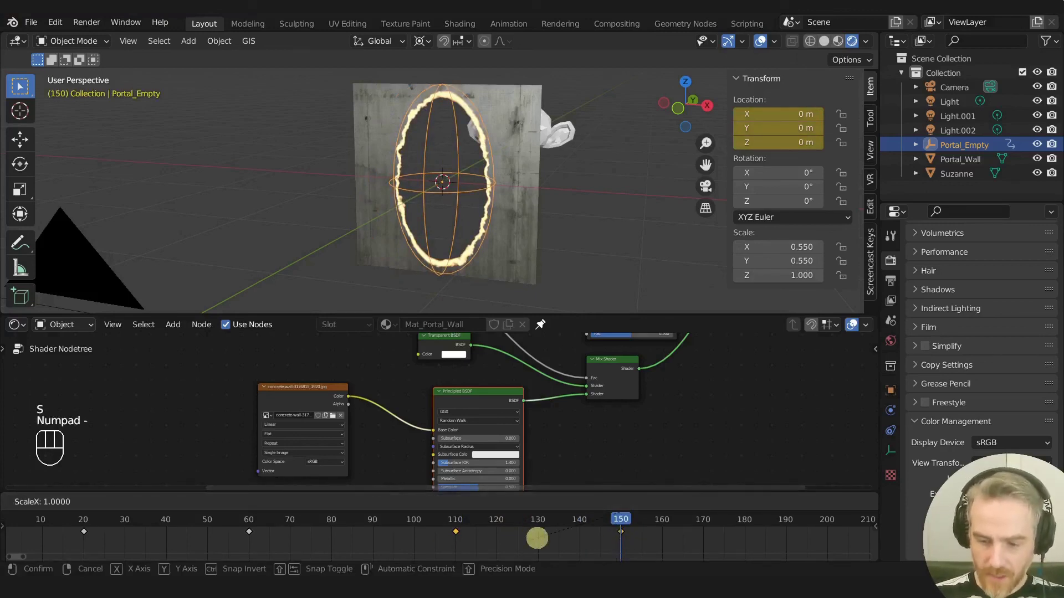
pyautogui.write('-1')
pyautogui.press('KP_Enter')
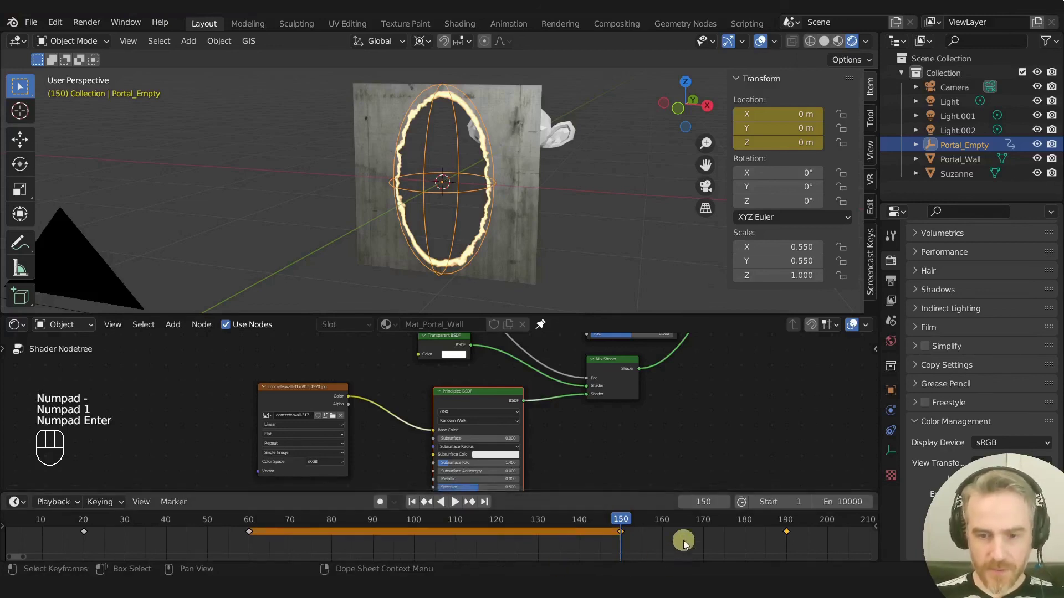
pyautogui.press('g')
pyautogui.click(517, 551)
pyautogui.press('g')
pyautogui.click(520, 553)
pyautogui.scroll(-3, 473, 536)
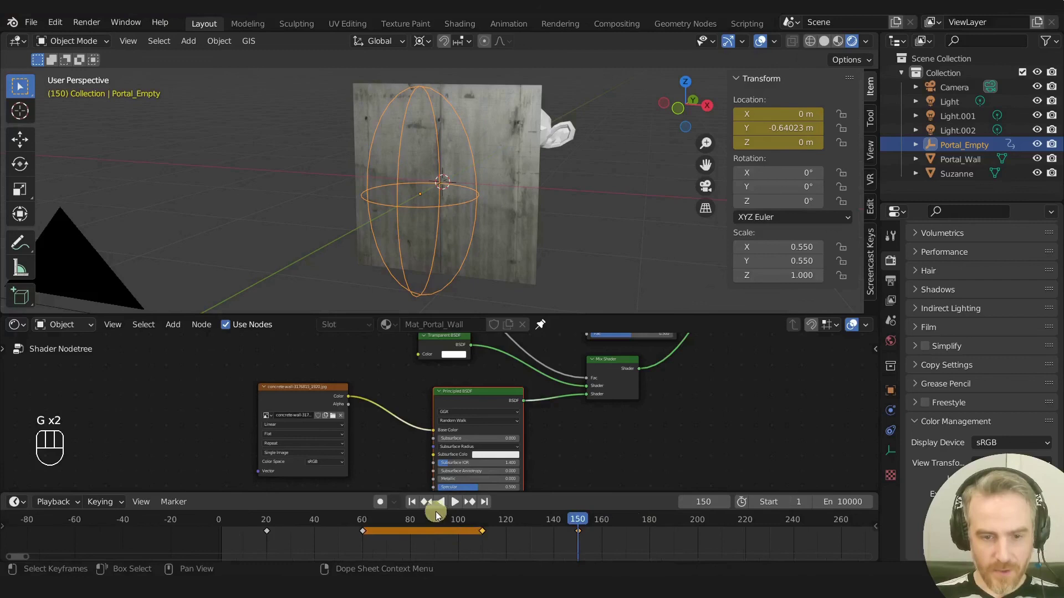
# - Play the animation from its first frame through the portal's opening and closing, and stop it
pyautogui.click(413, 502)
pyautogui.click(454, 502)
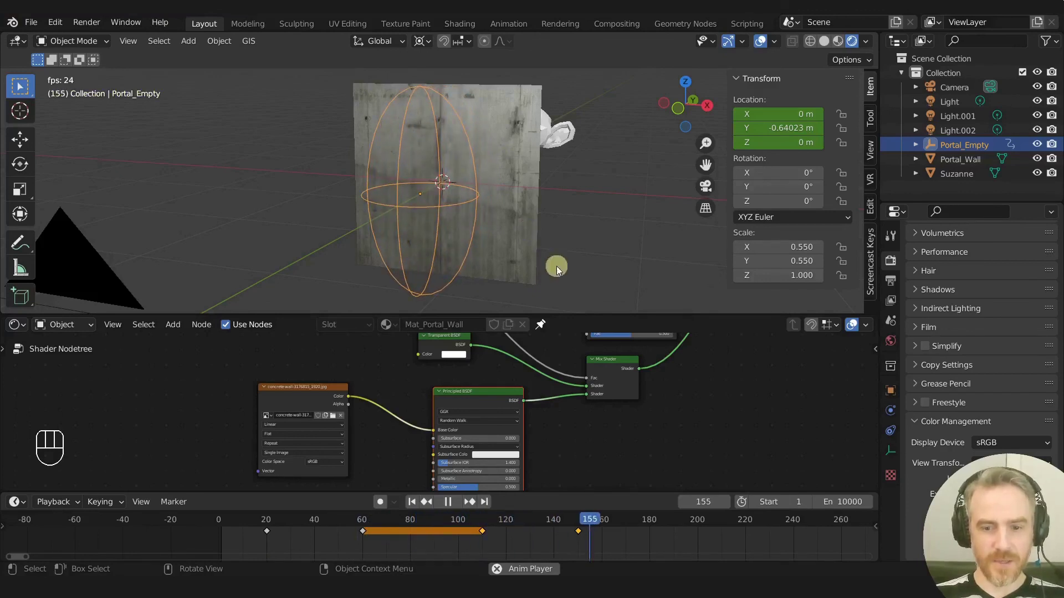
pyautogui.press('space')
# - Set the animation's end frame to 160
pyautogui.moveTo(594, 518); pyautogui.dragTo(602, 521)
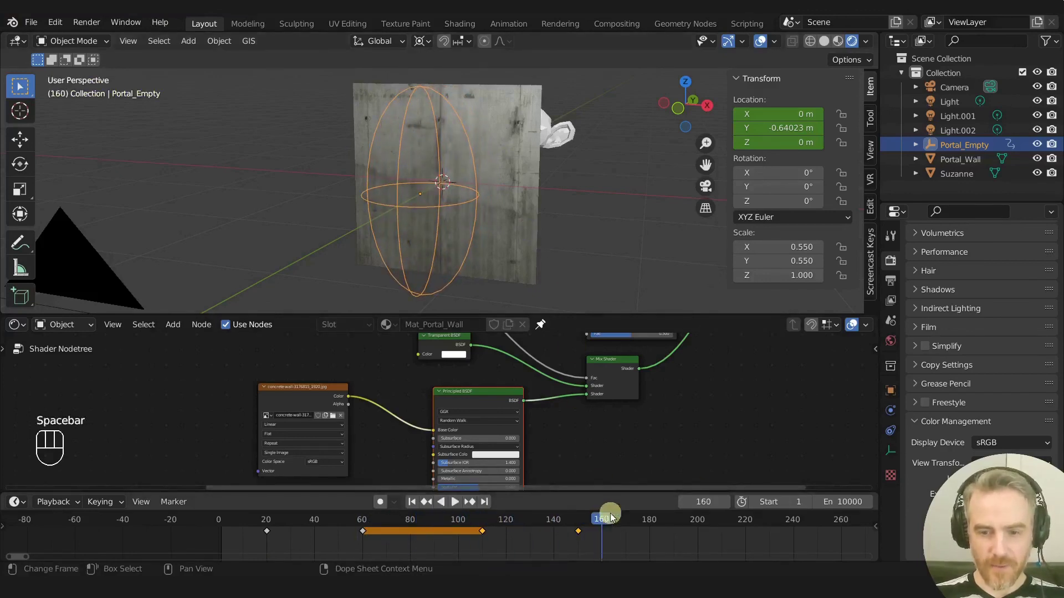
pyautogui.hotkey('ctrl', 'c')
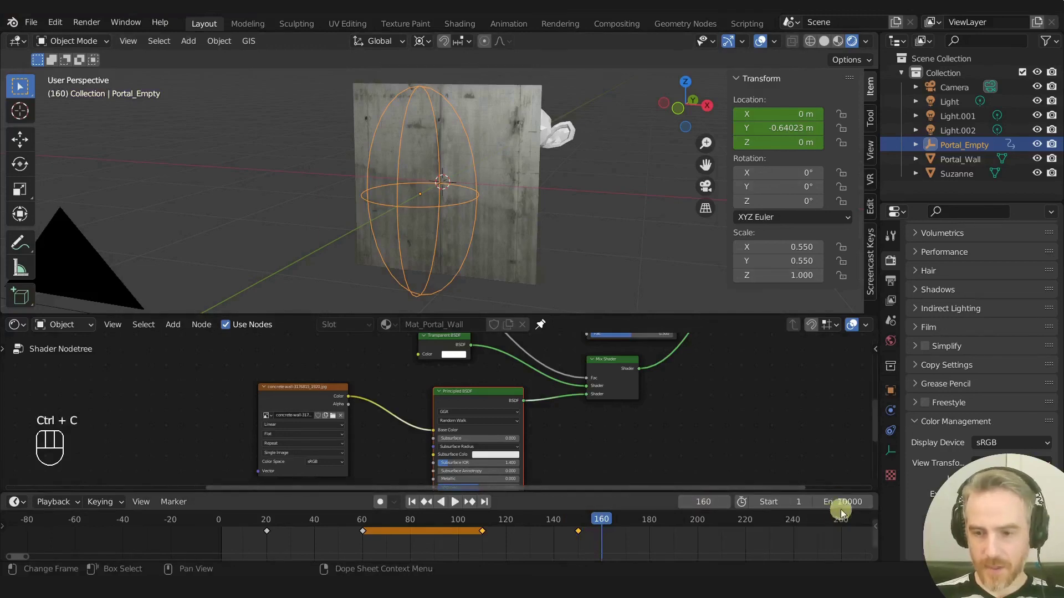
pyautogui.hotkey('ctrl', 'v')
# - Play the shortened animation with viewport overlays hidden and look at it through the camera
pyautogui.press('space')
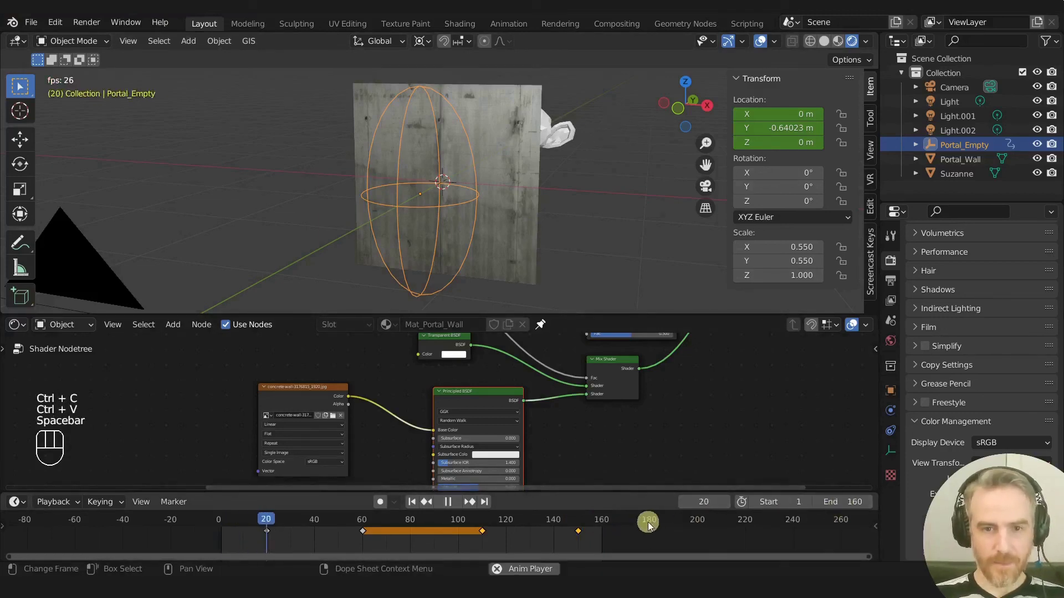
pyautogui.click(760, 40)
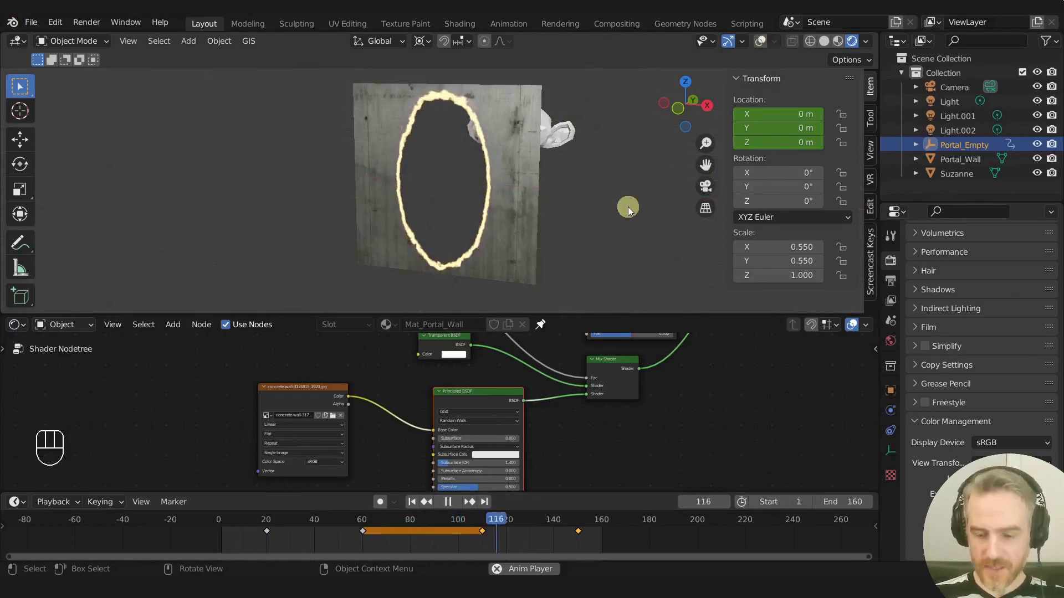
pyautogui.press('KP_0')
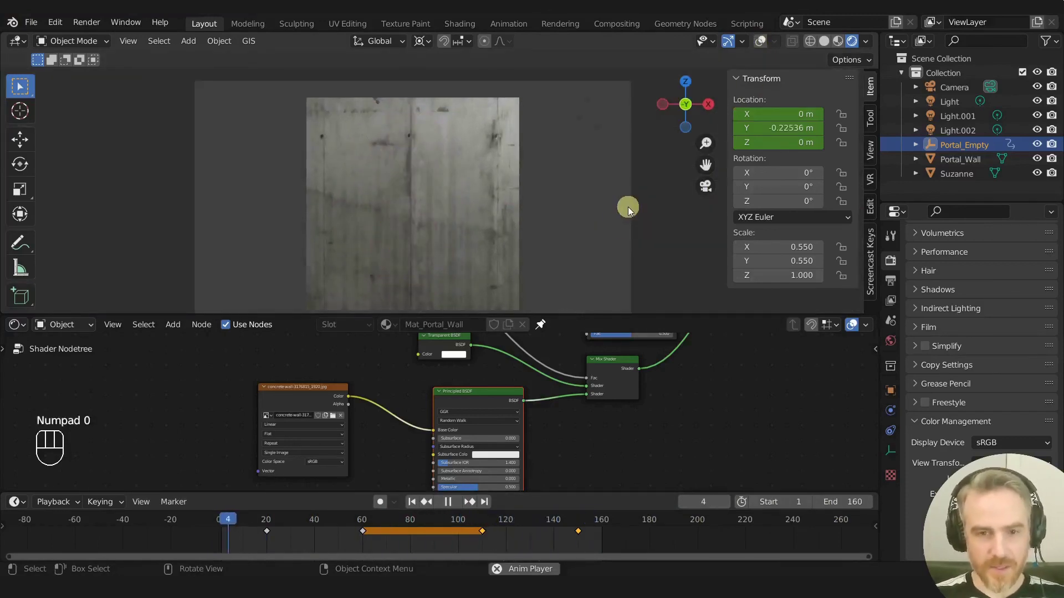